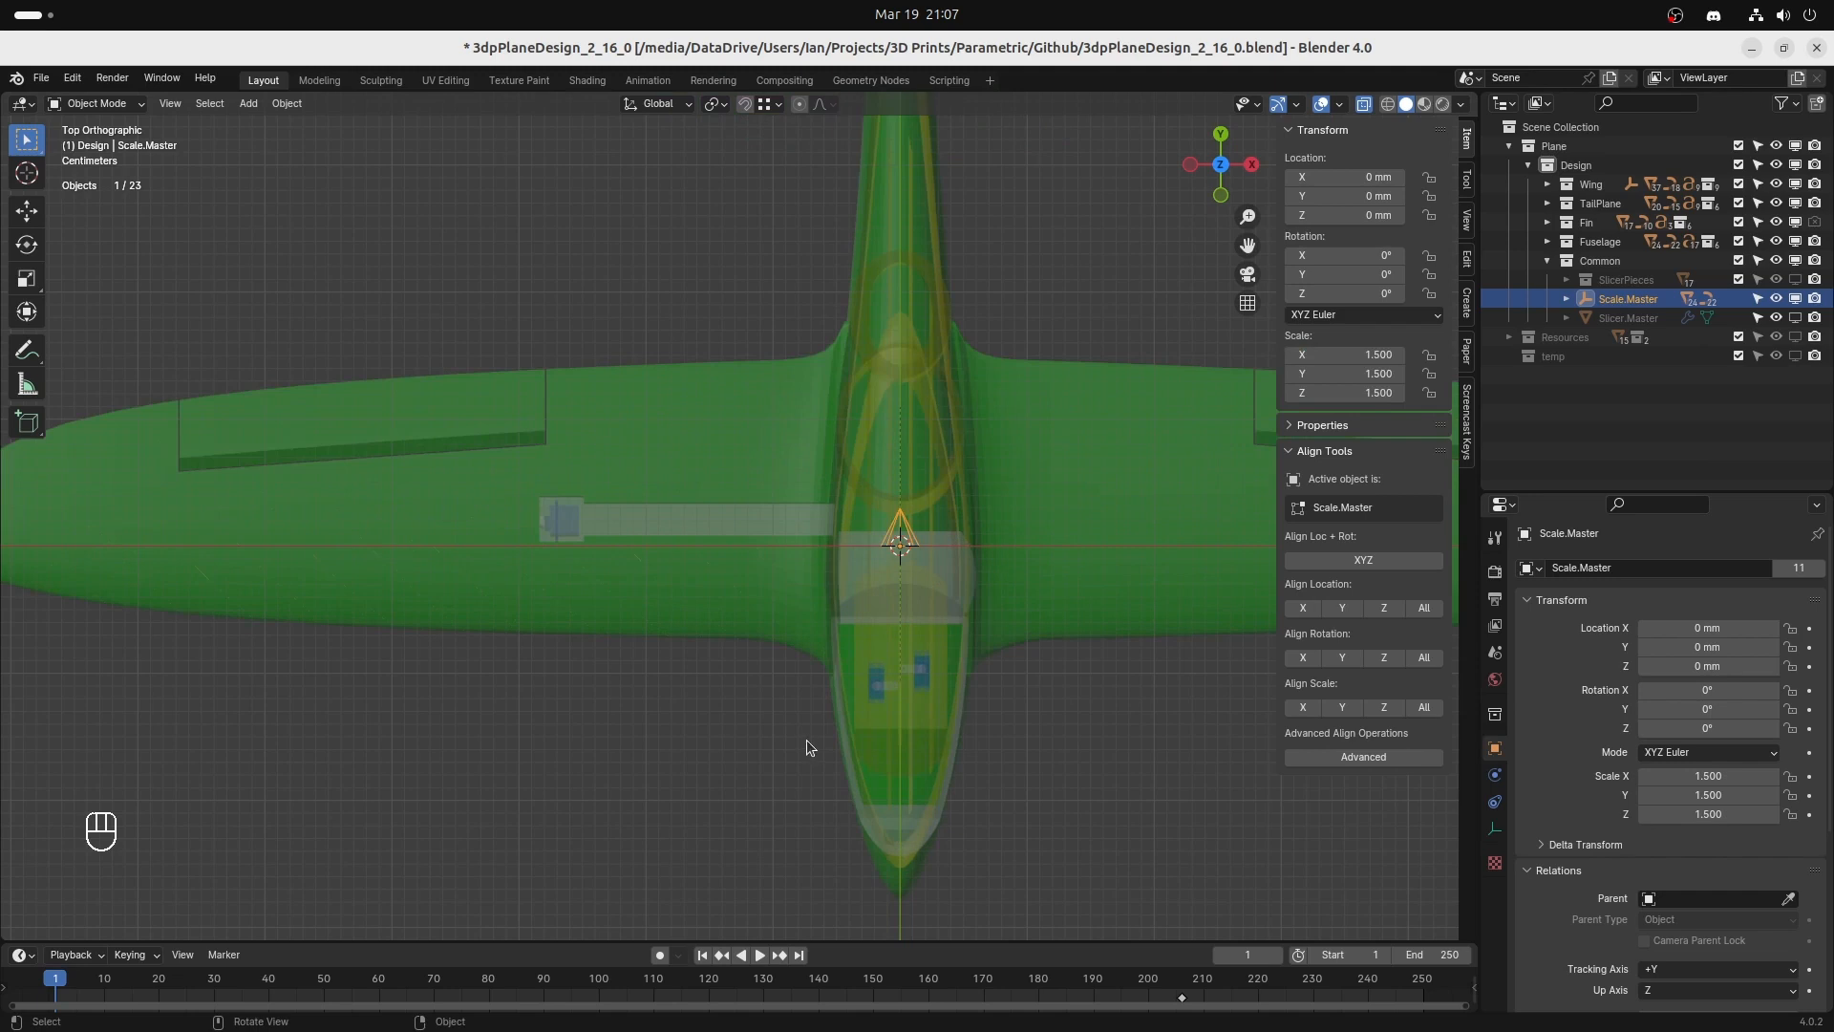
Select the aircraft parts and examine the internal rib lattice of the wing, tailplane and fin in perspective.
scroll(807, 740, down, 1)
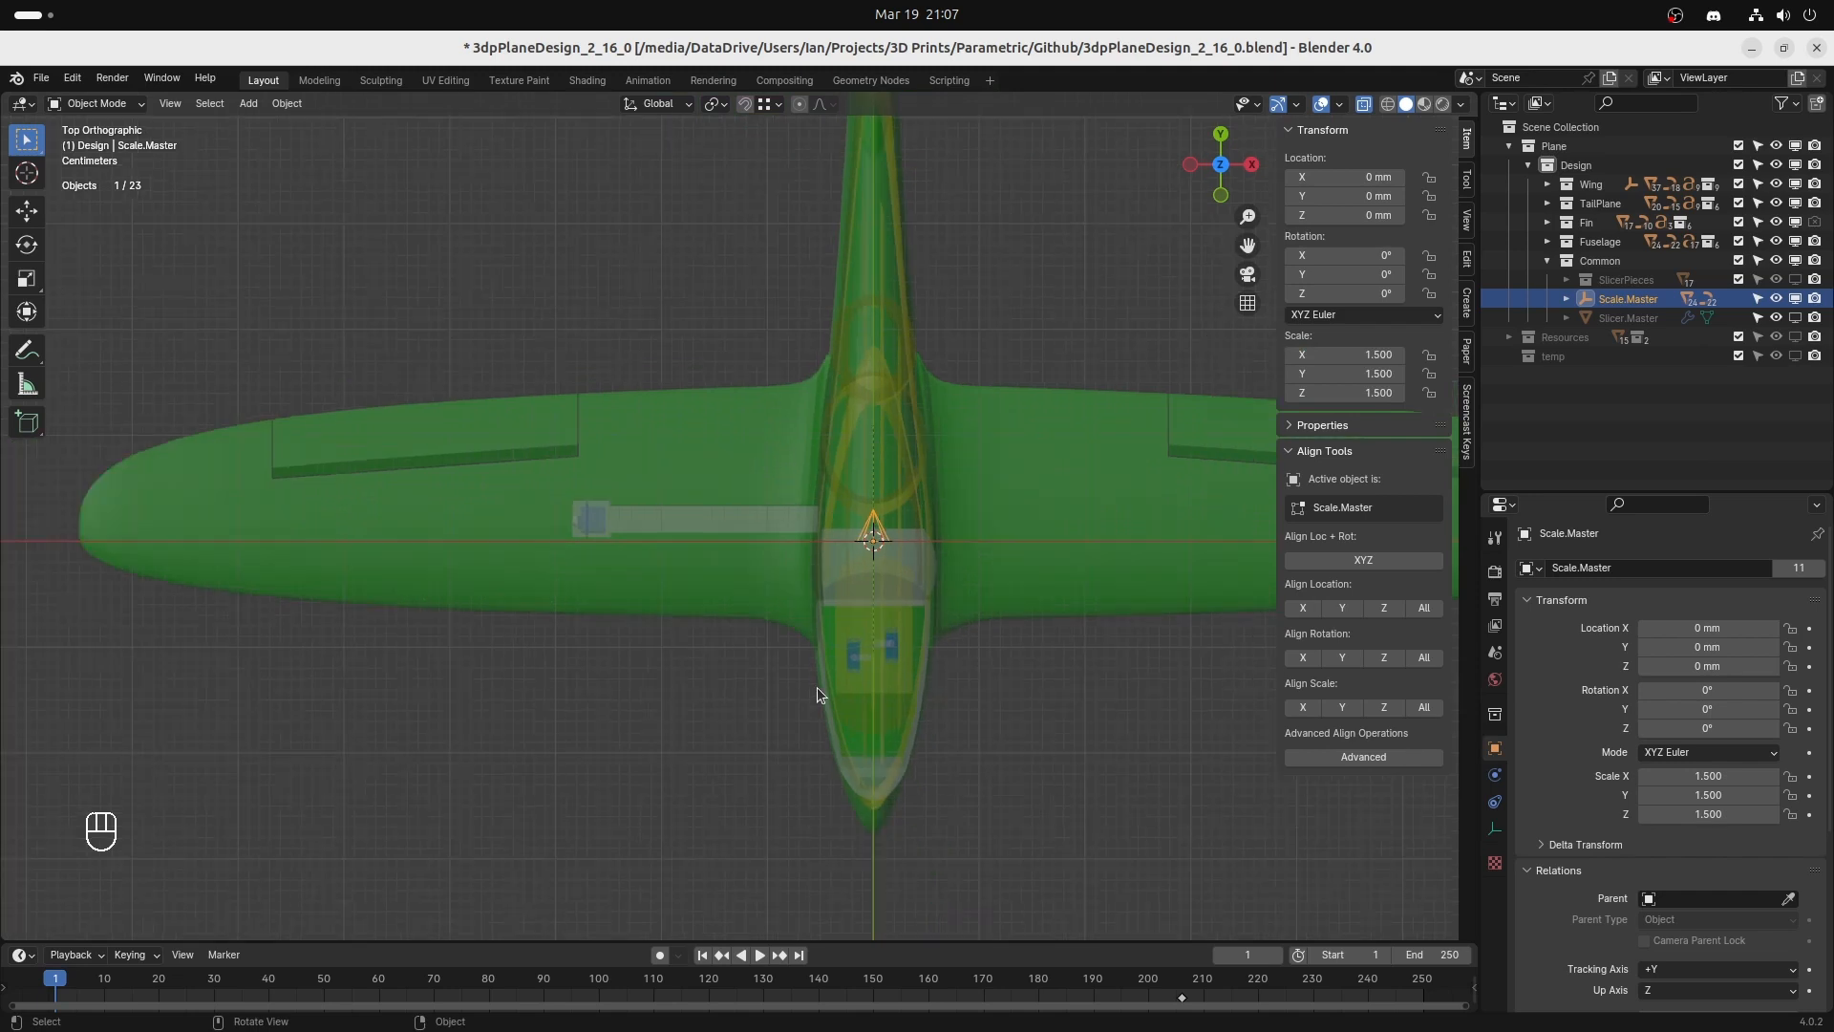
scroll(799, 600, down, 3)
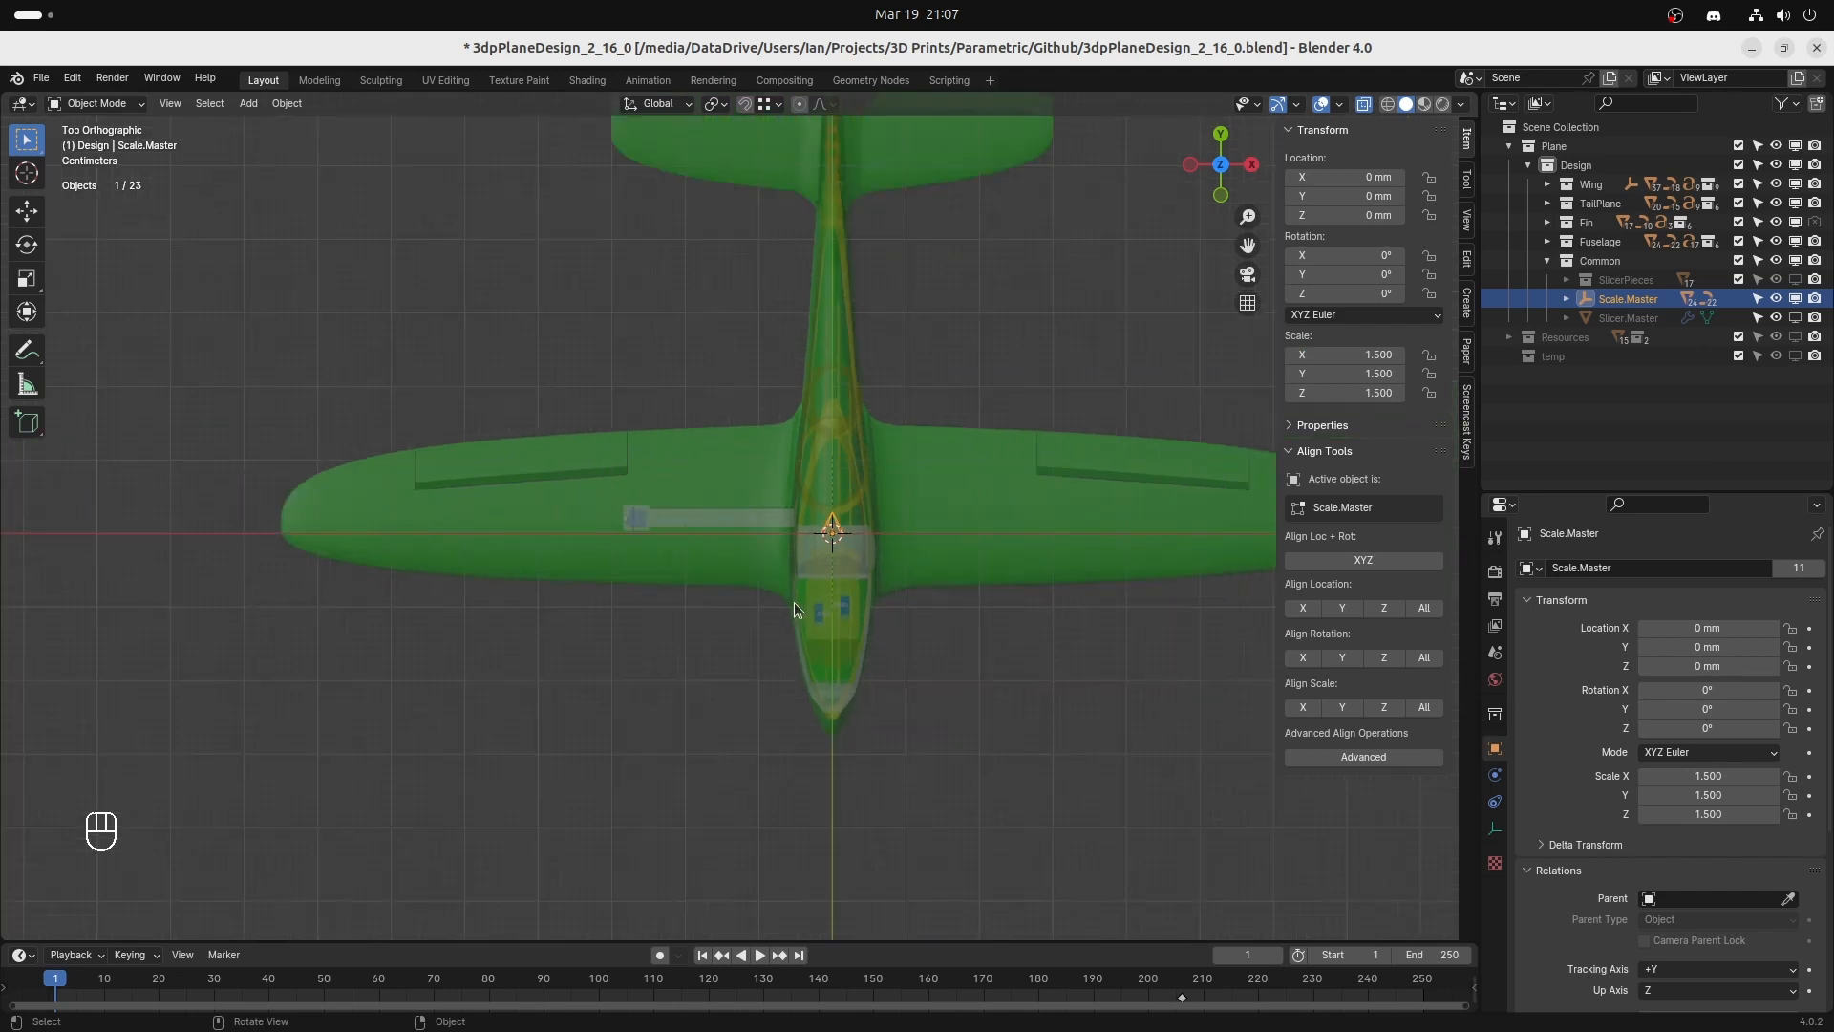
drag(395, 517, 1052, 356)
drag(760, 180, 847, 625)
scroll(852, 635, up, 4)
middle_drag(851, 635, 693, 399)
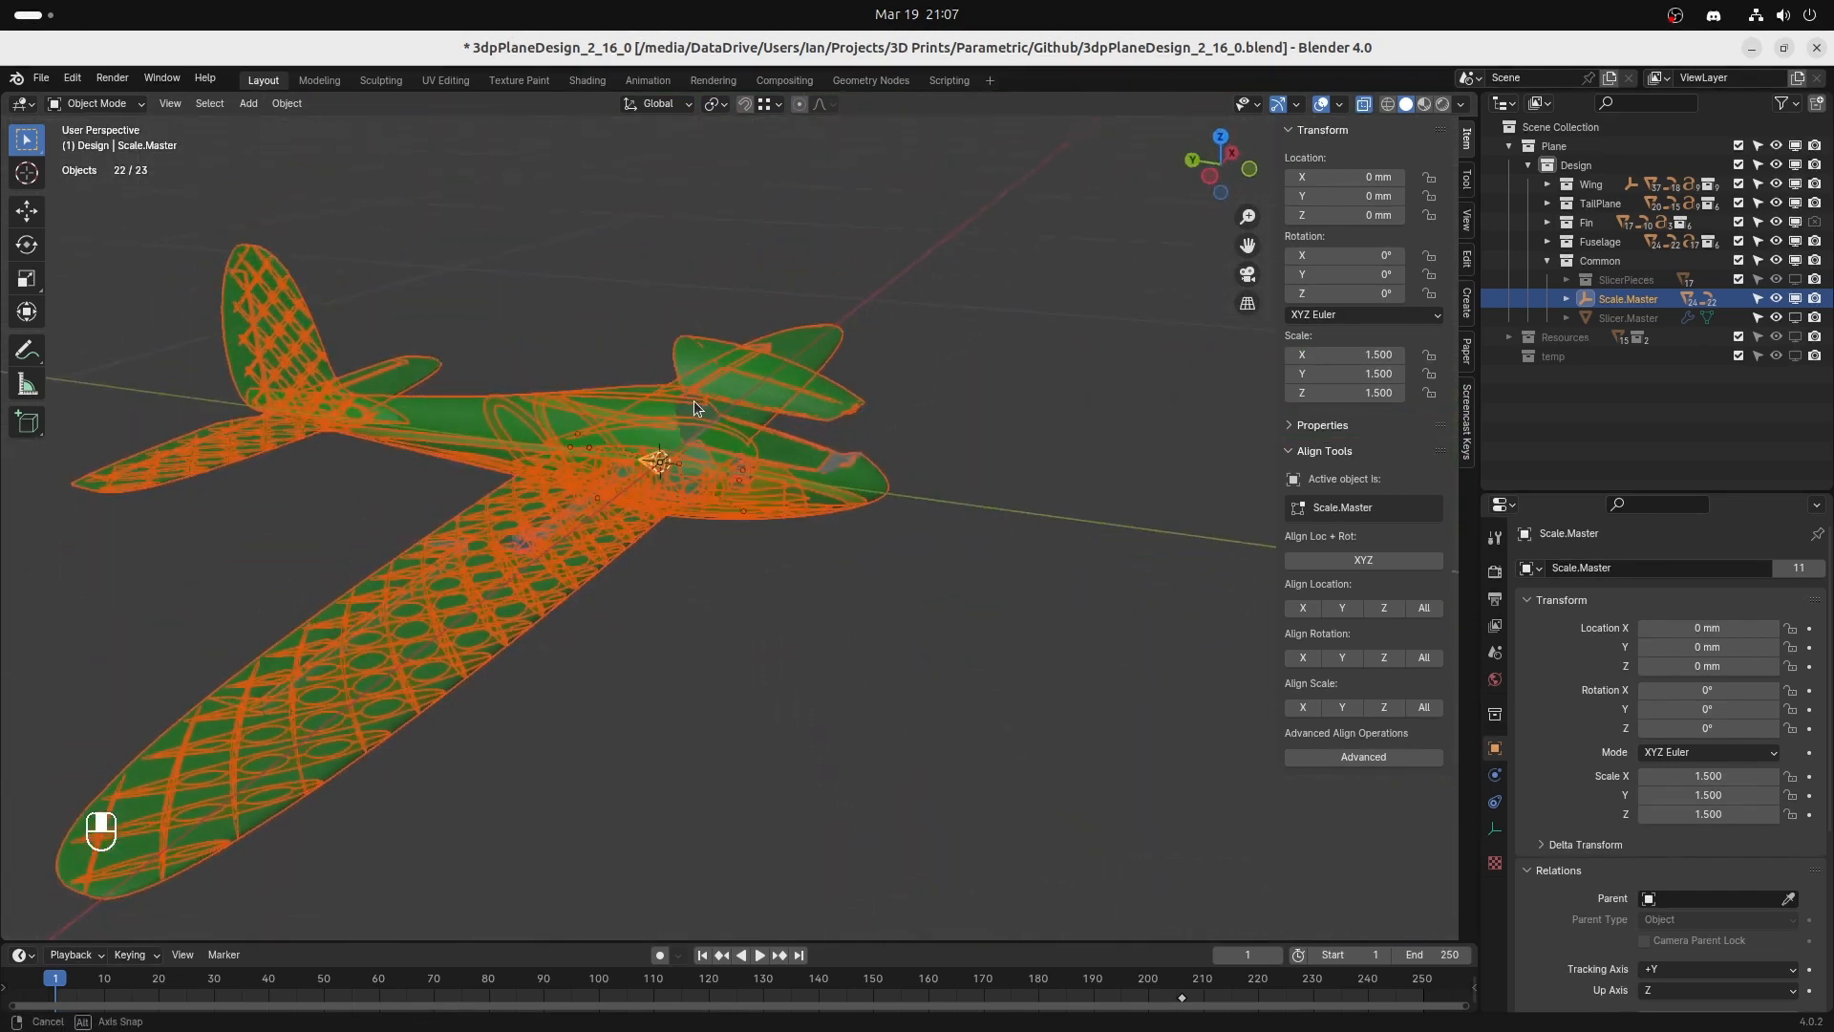
shift+middle_drag(489, 648, 823, 491)
scroll(913, 531, up, 5)
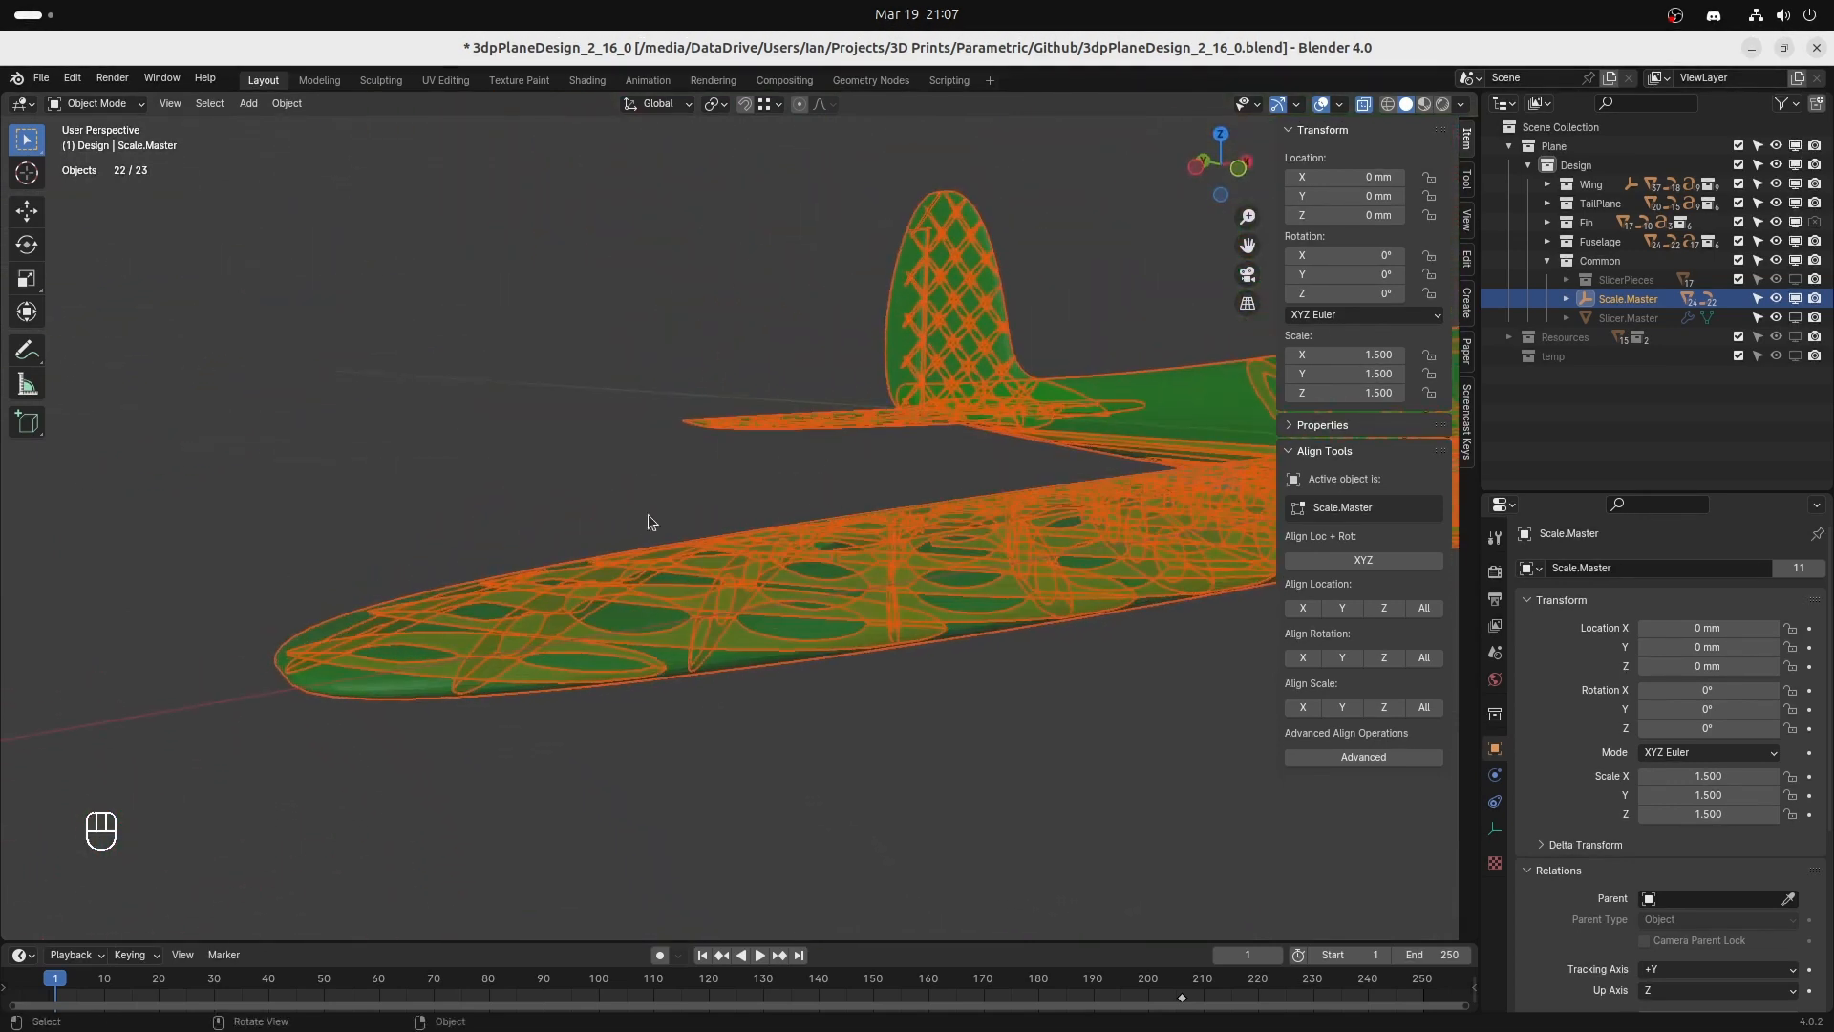
middle_drag(726, 590, 937, 590)
Clear the selection and select the aileron servo inside its wing bay, viewed from the top.
key(KP_7)
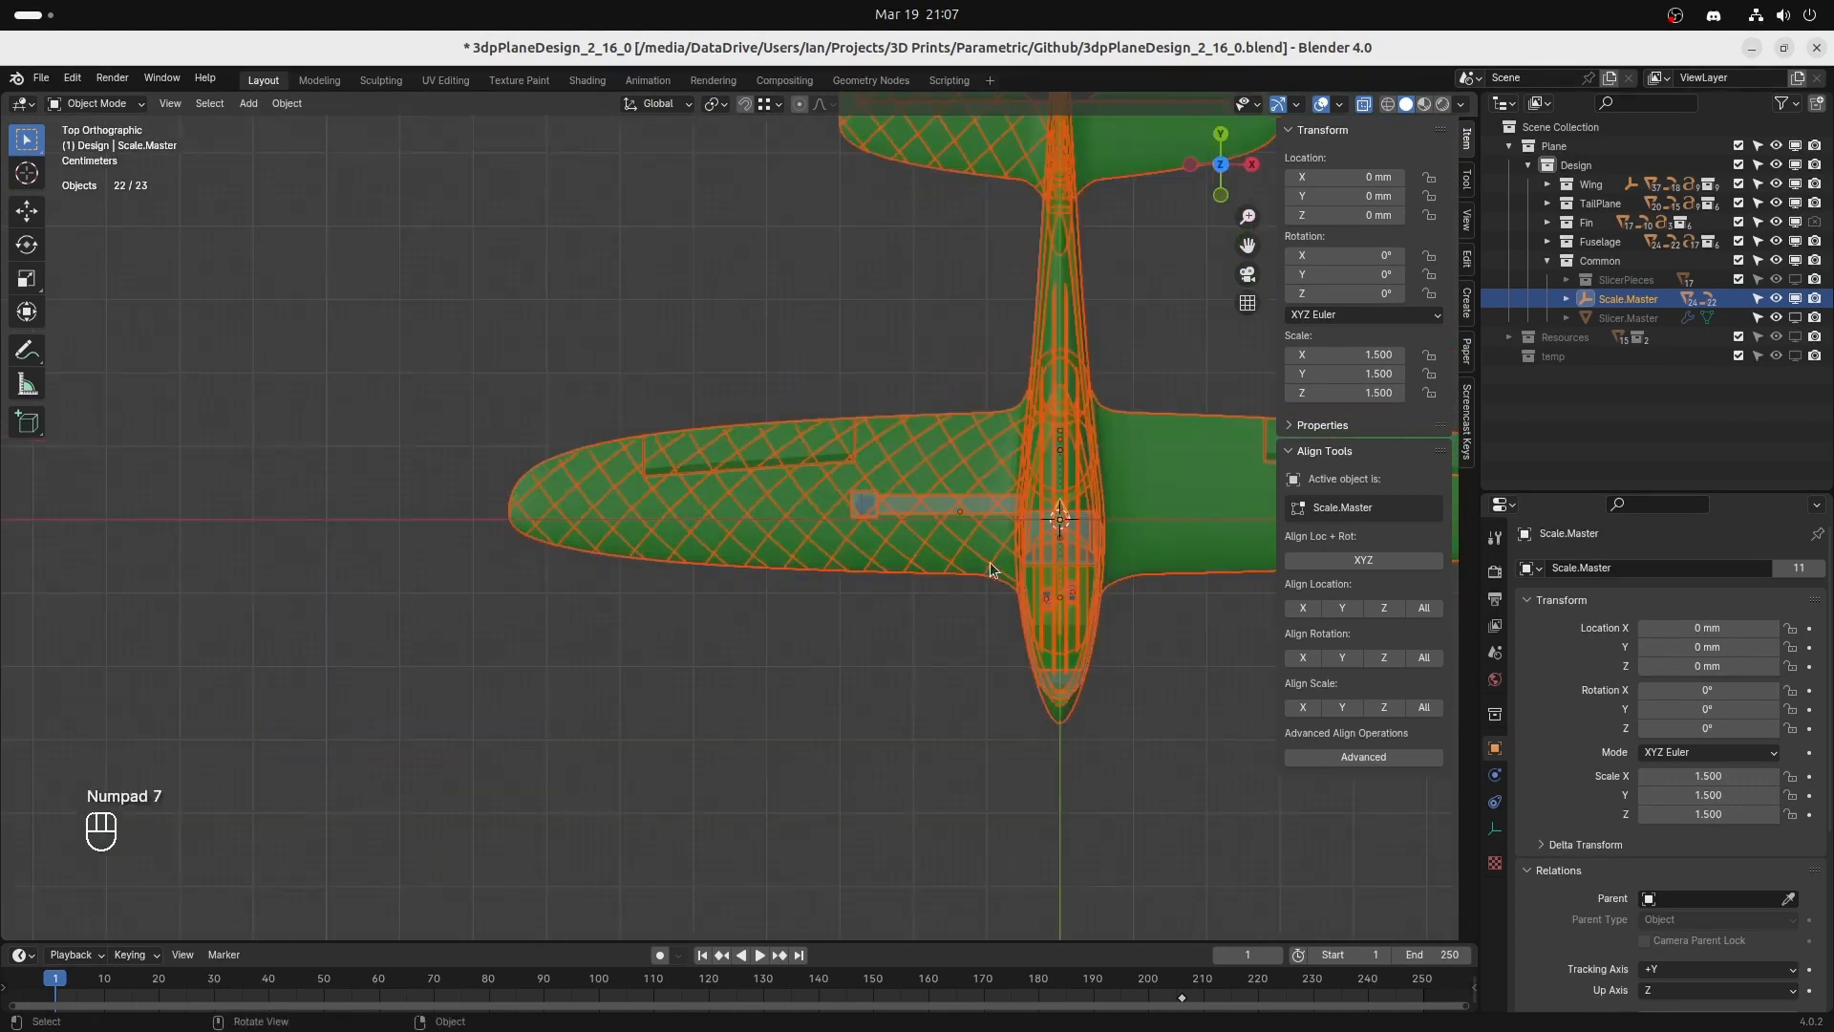
scroll(1013, 583, up, 6)
shift+middle_drag(1017, 560, 770, 548)
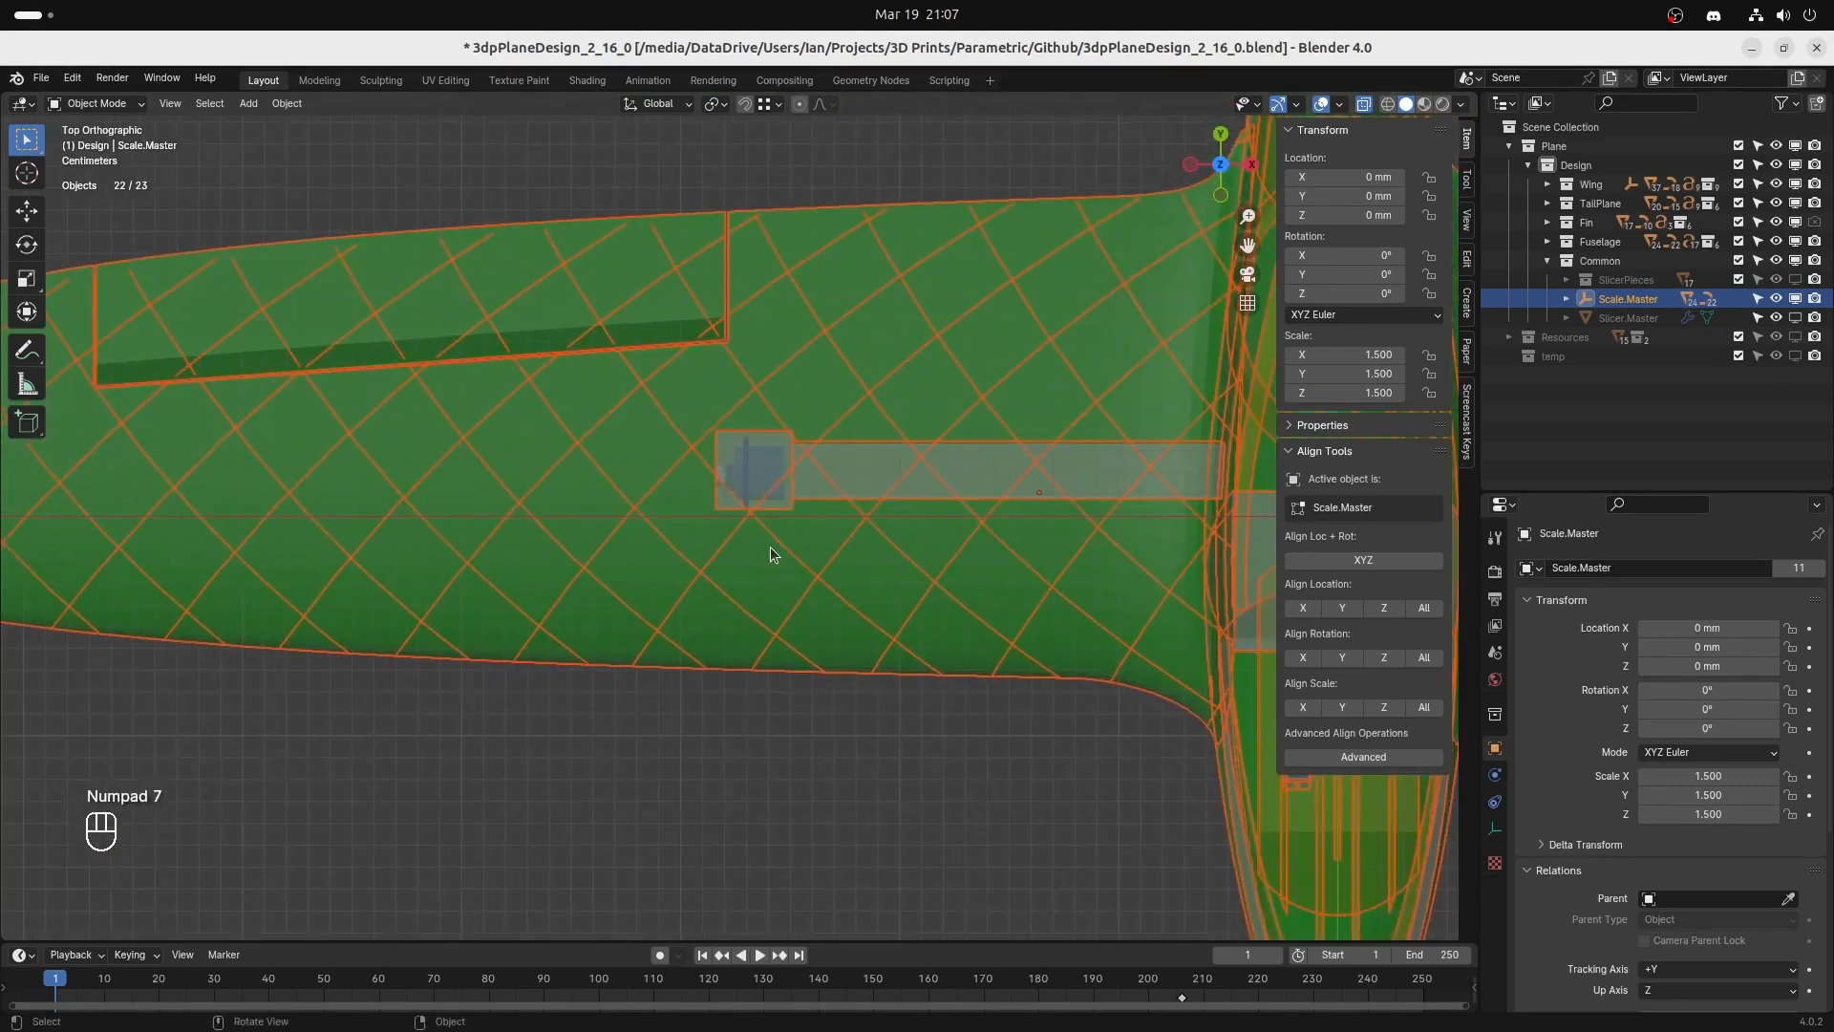
key(alt+a)
click(767, 480)
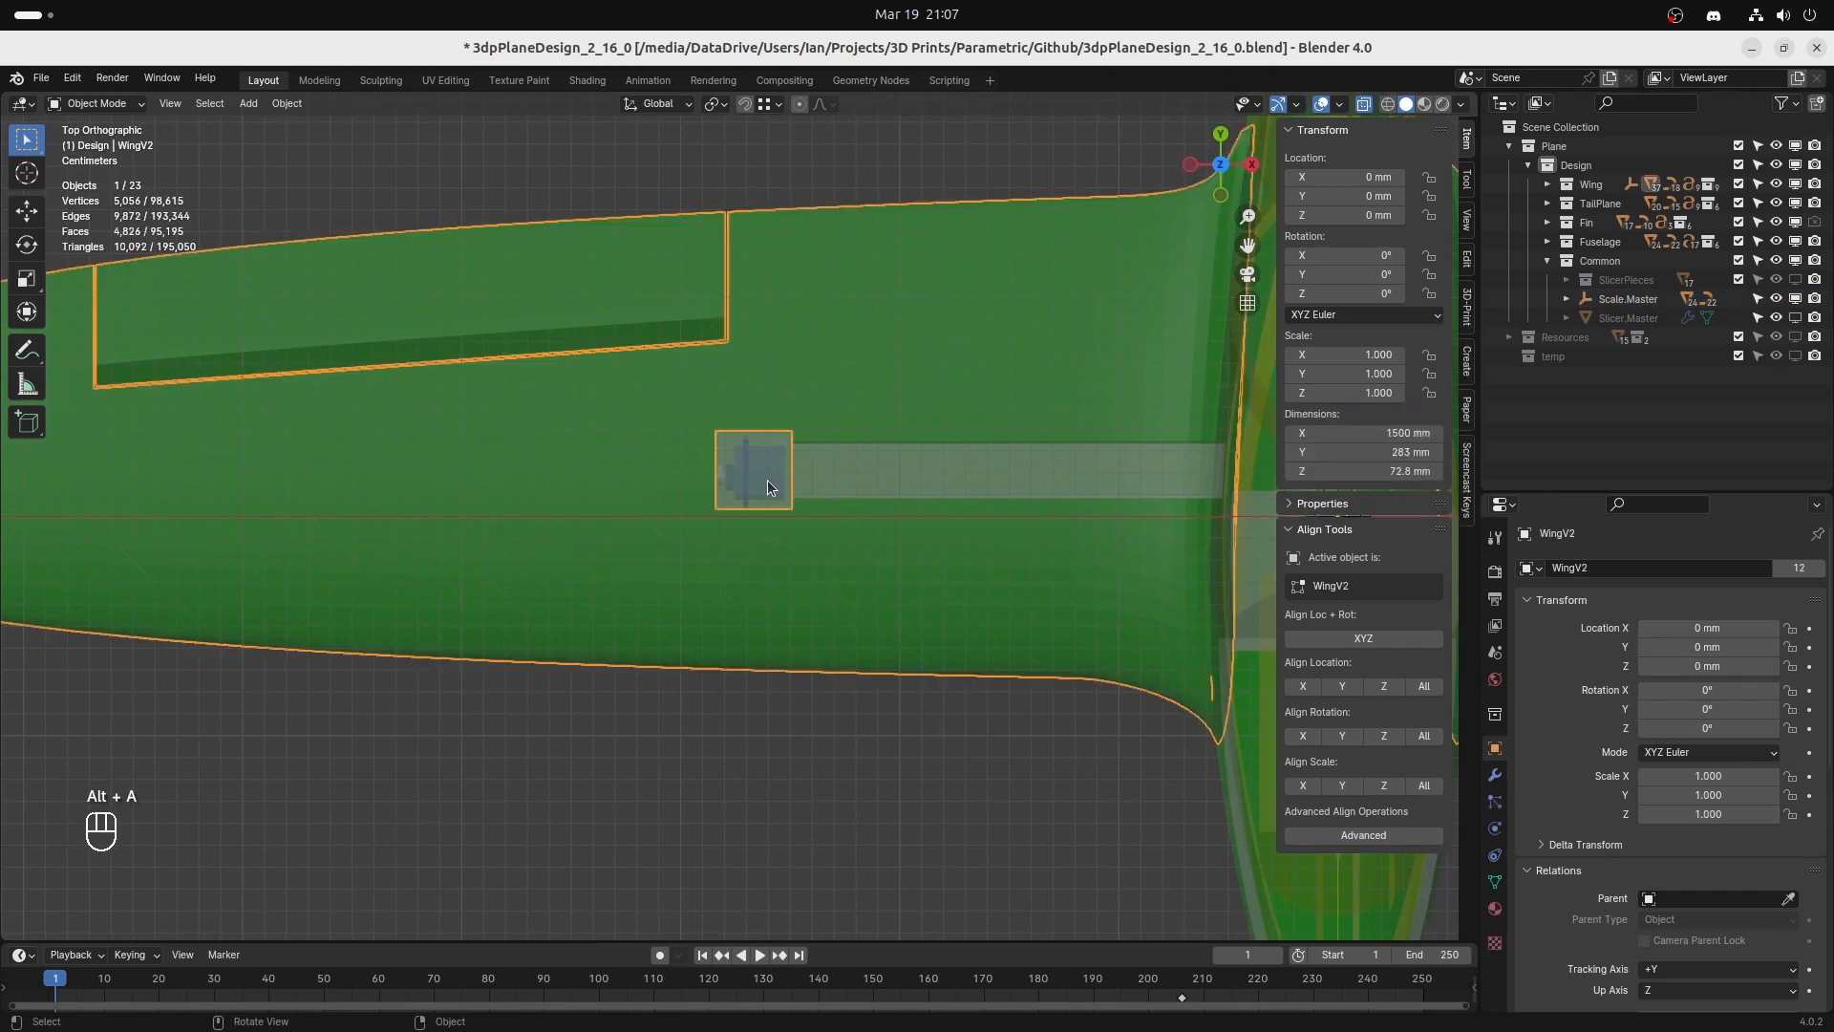
click(771, 485)
shift+middle_drag(967, 524, 657, 500)
scroll(637, 497, down, 4)
key(KP_7)
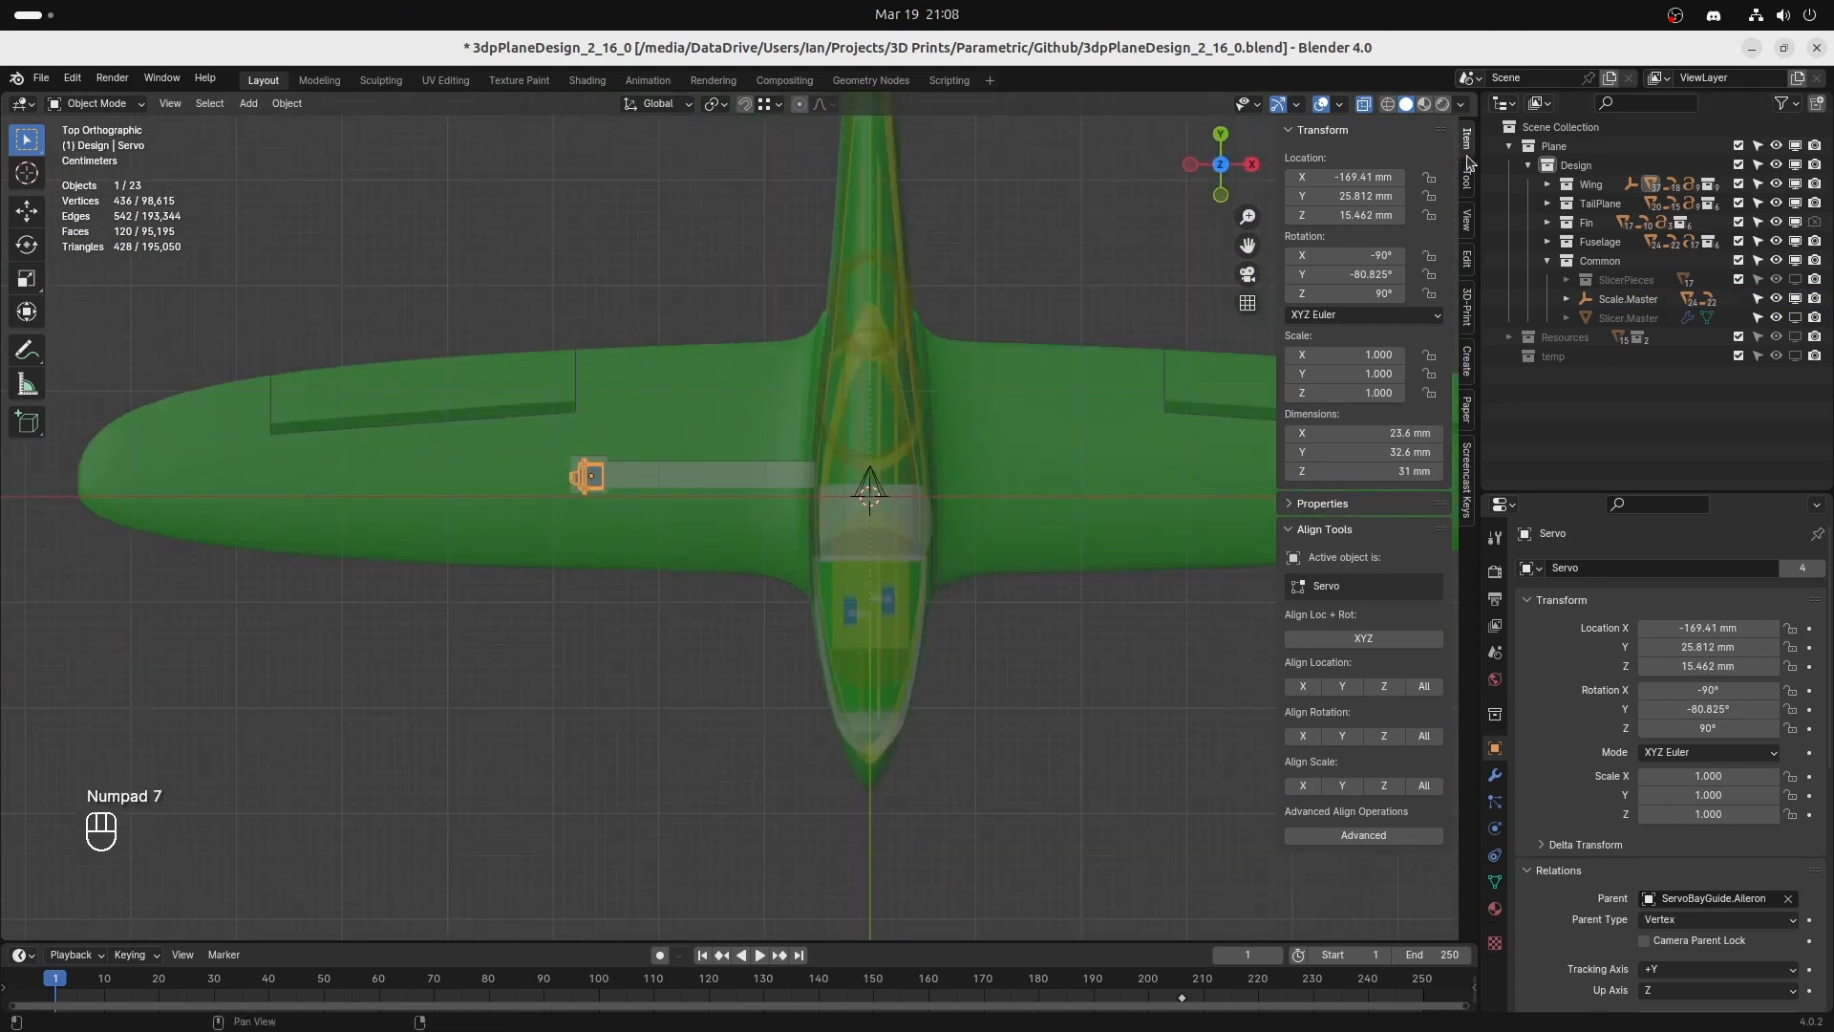
Set RibCount to 30 for the wing's CurveRibsL and CurveRibsR objects, and select both of them.
click(1549, 186)
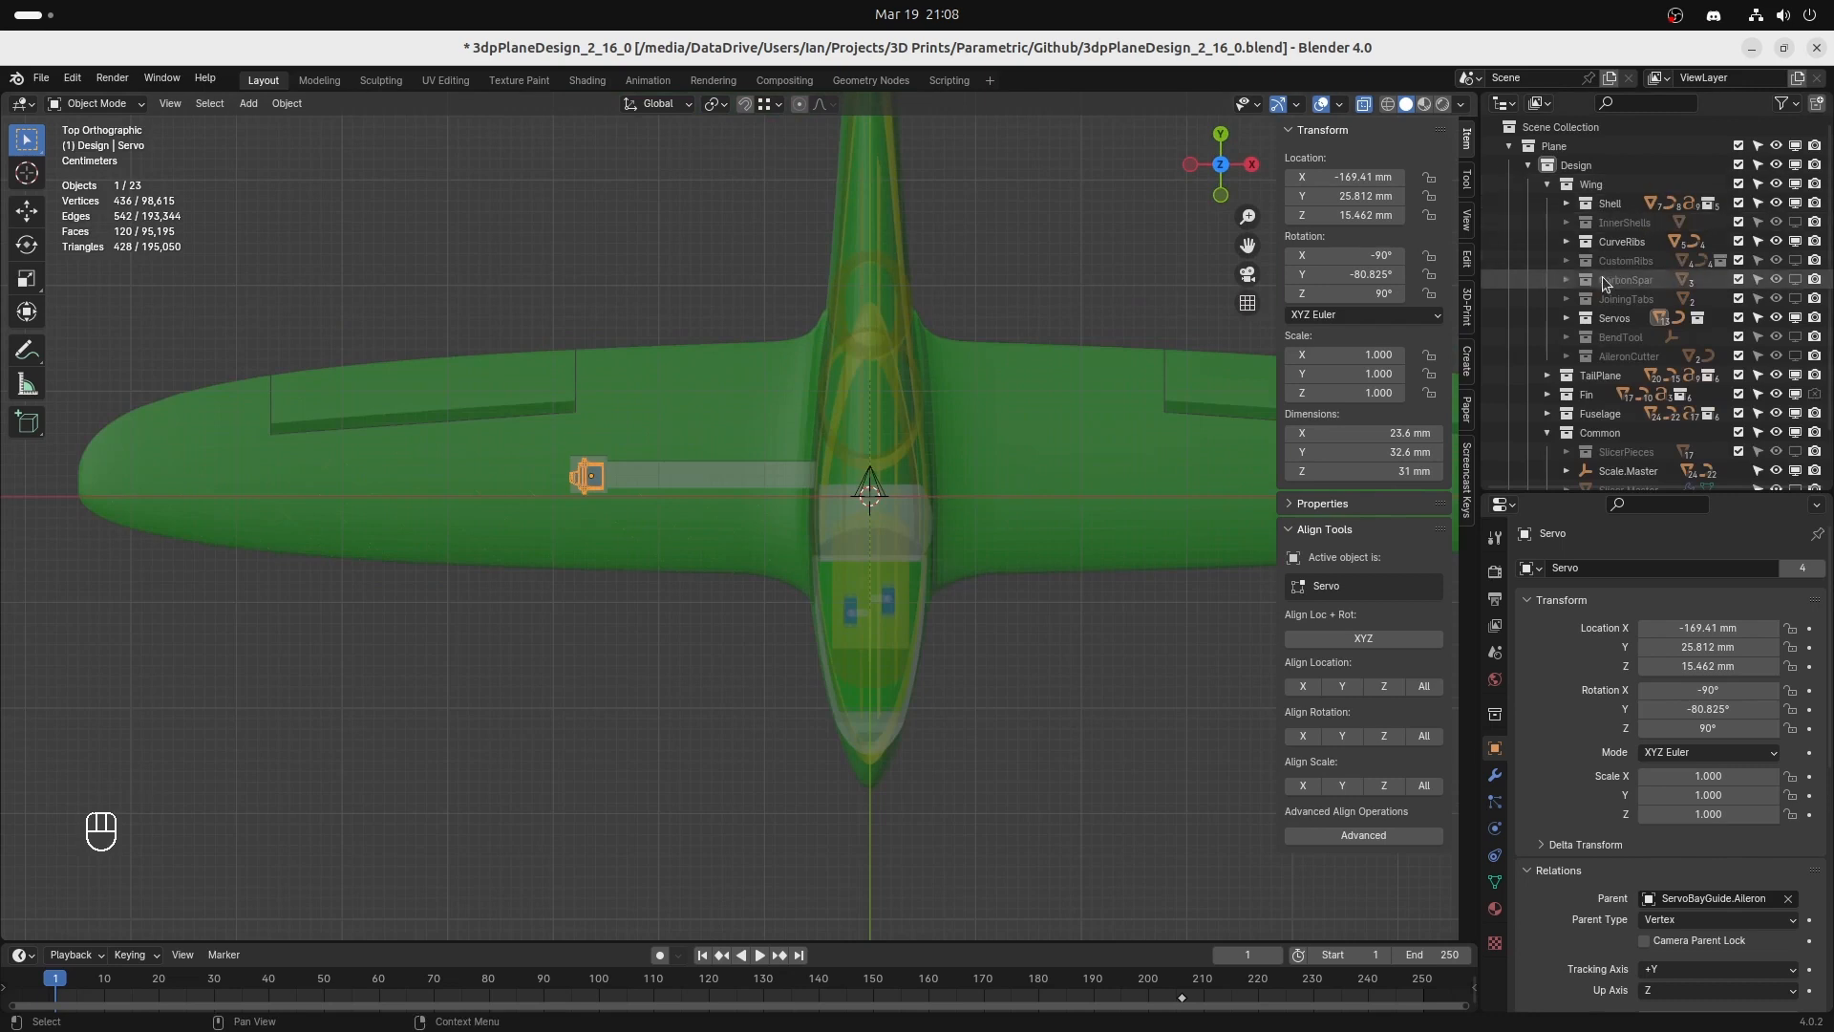
double_click(1681, 692)
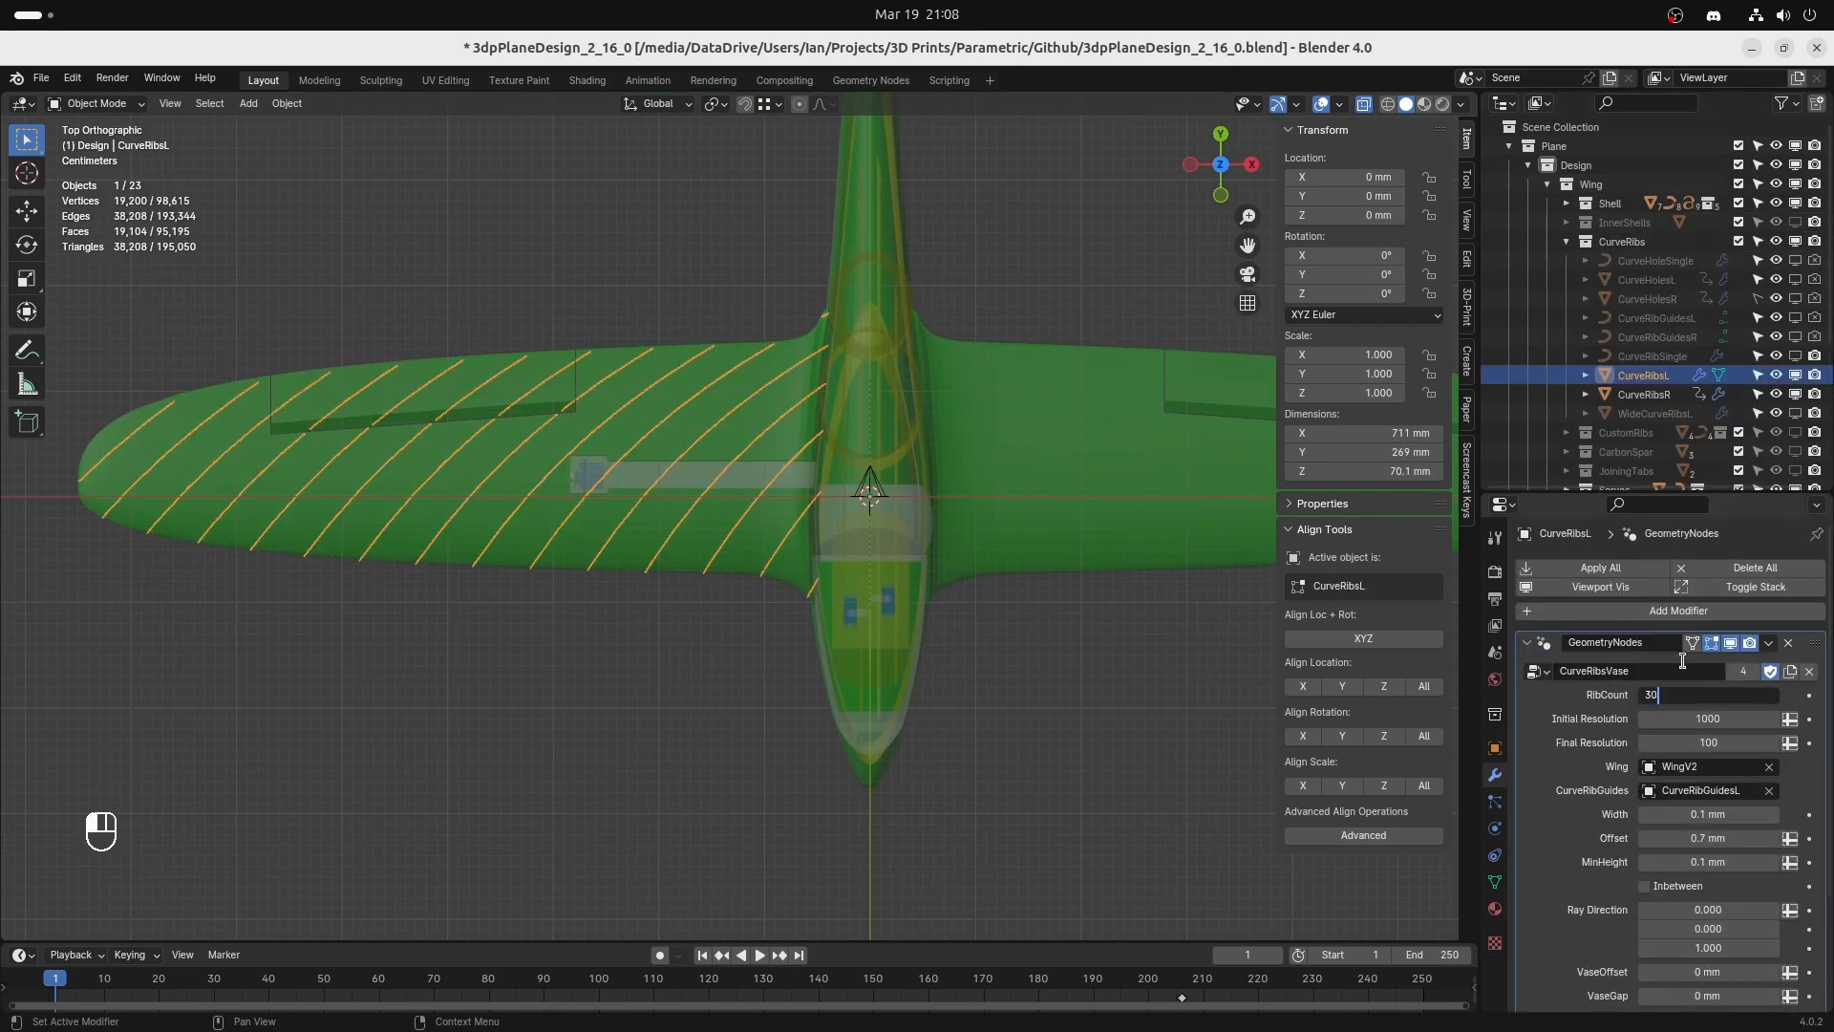
text(30)
key(Return)
shift+click(1654, 393)
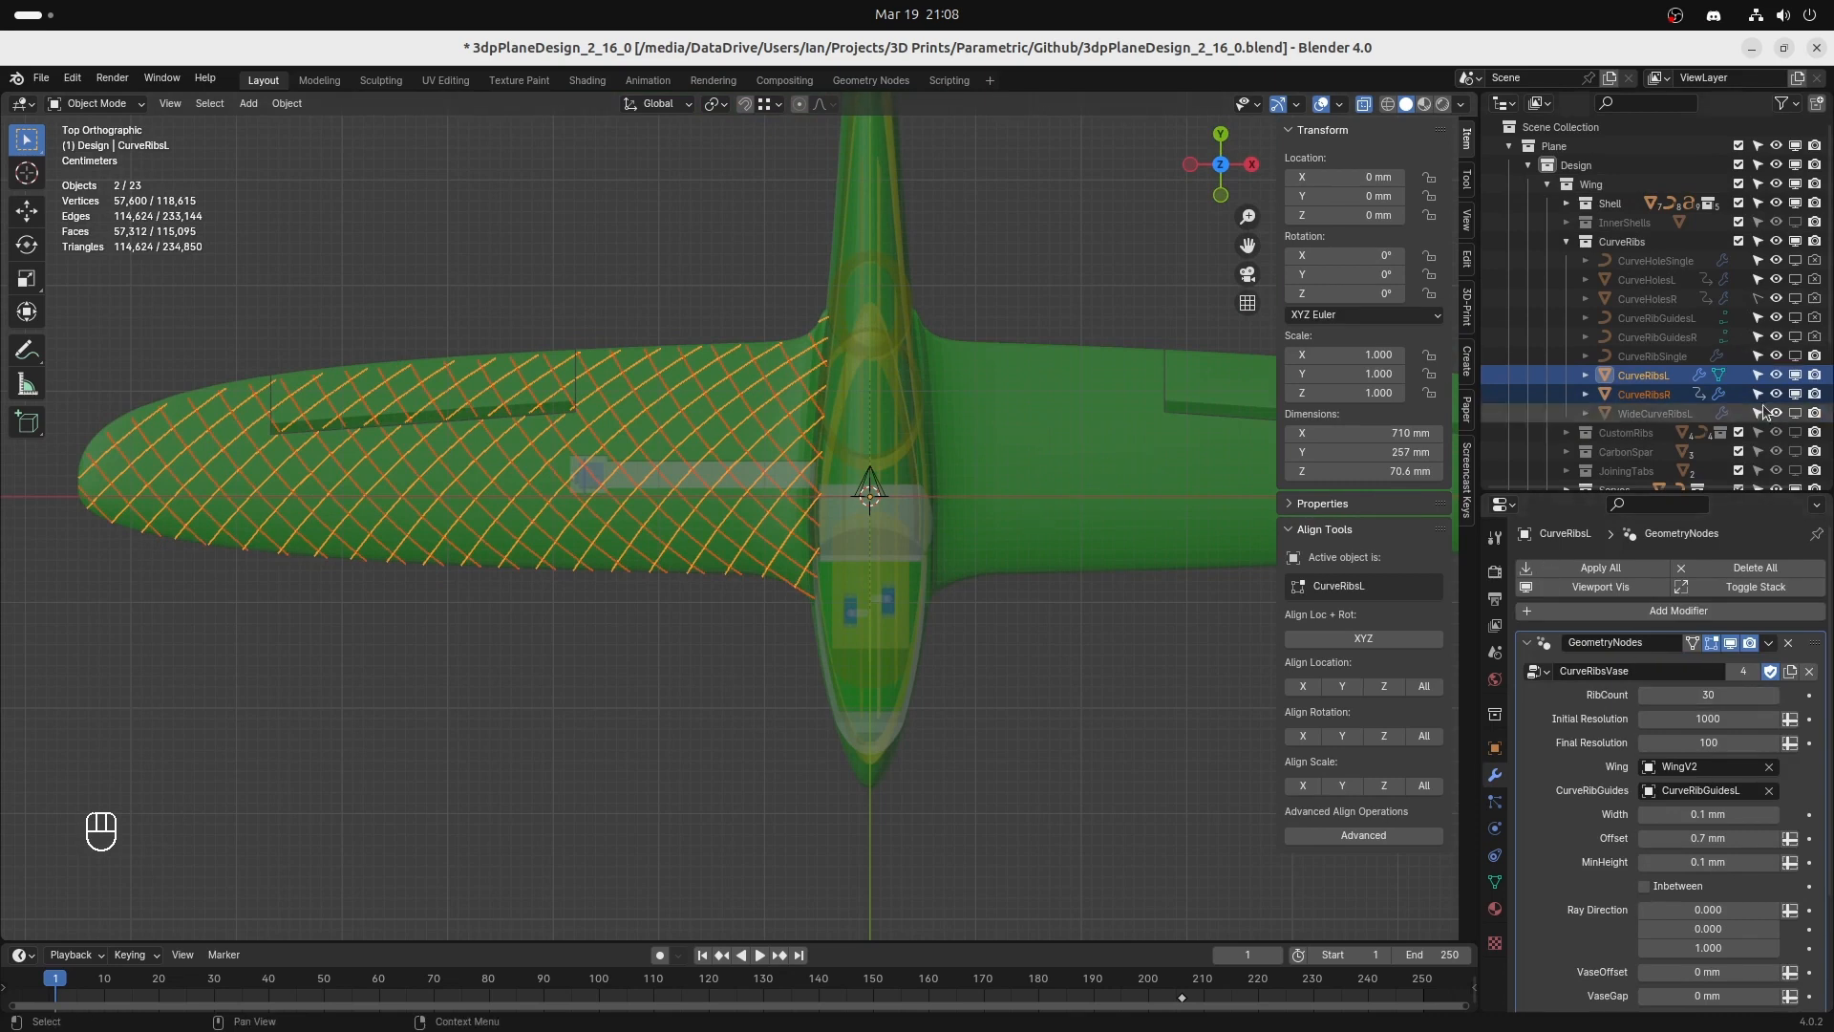
Set RibCount to 12 for the wing ribs.
scroll(1763, 404, down, 3)
click(1795, 337)
click(1041, 521)
double_click(1708, 694)
text(12)
middle_drag(955, 497, 932, 449)
Select the wing's aileron servo and scale it by 1.5.
click(616, 471)
click(616, 471)
text(s1.5)
key(KP_Enter)
Set the X, Y and Z scale of Scale.Master to 1.5.
scroll(682, 466, up, 4)
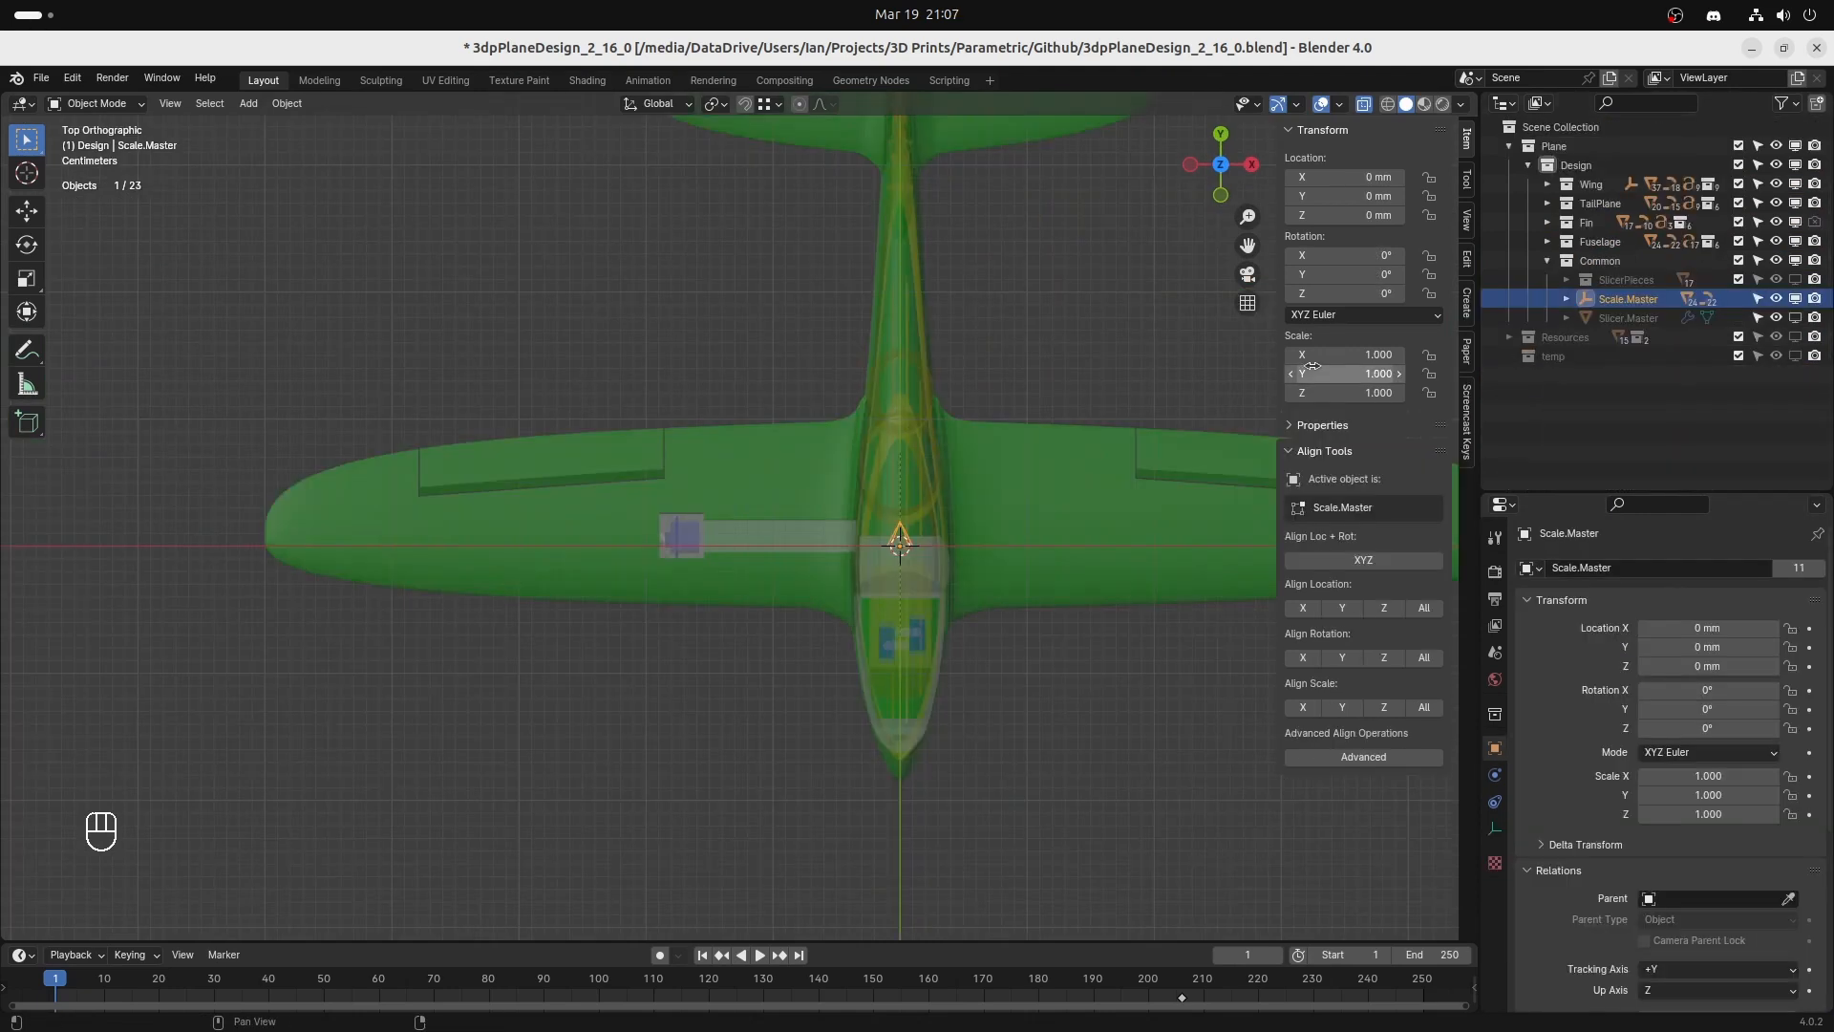
drag(1354, 346, 1348, 394)
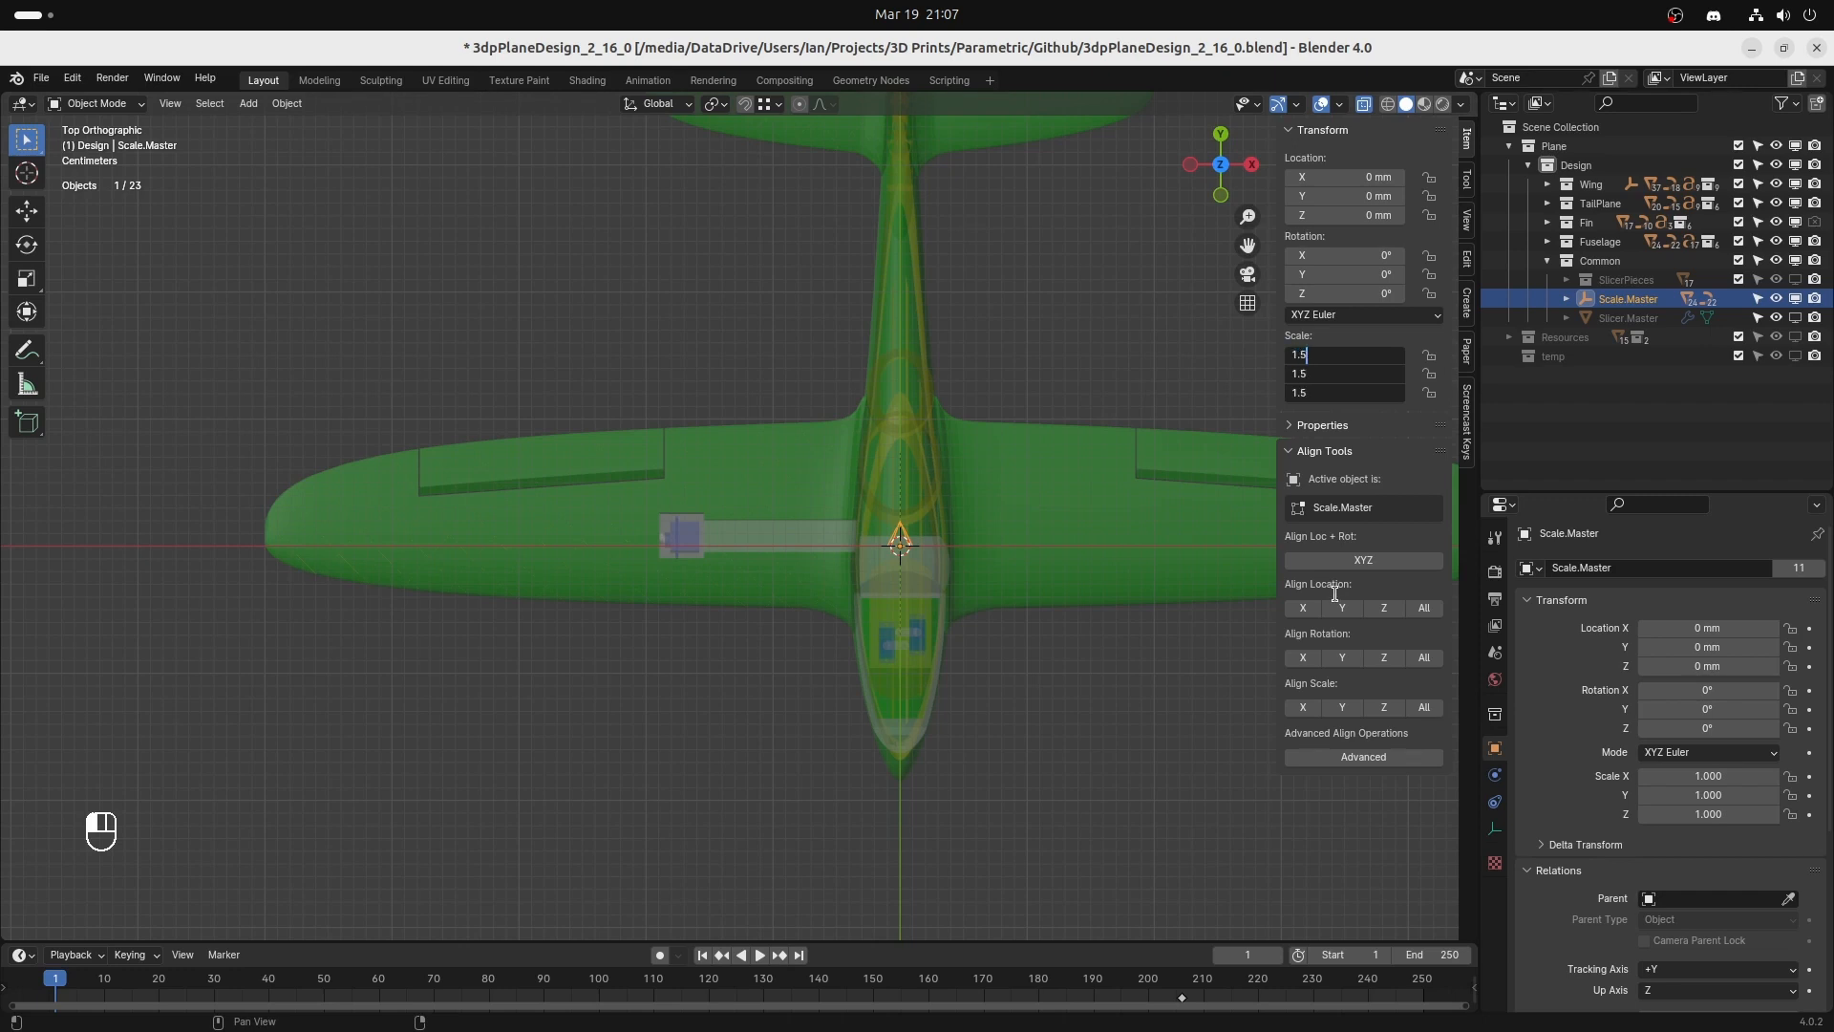
key(Return)
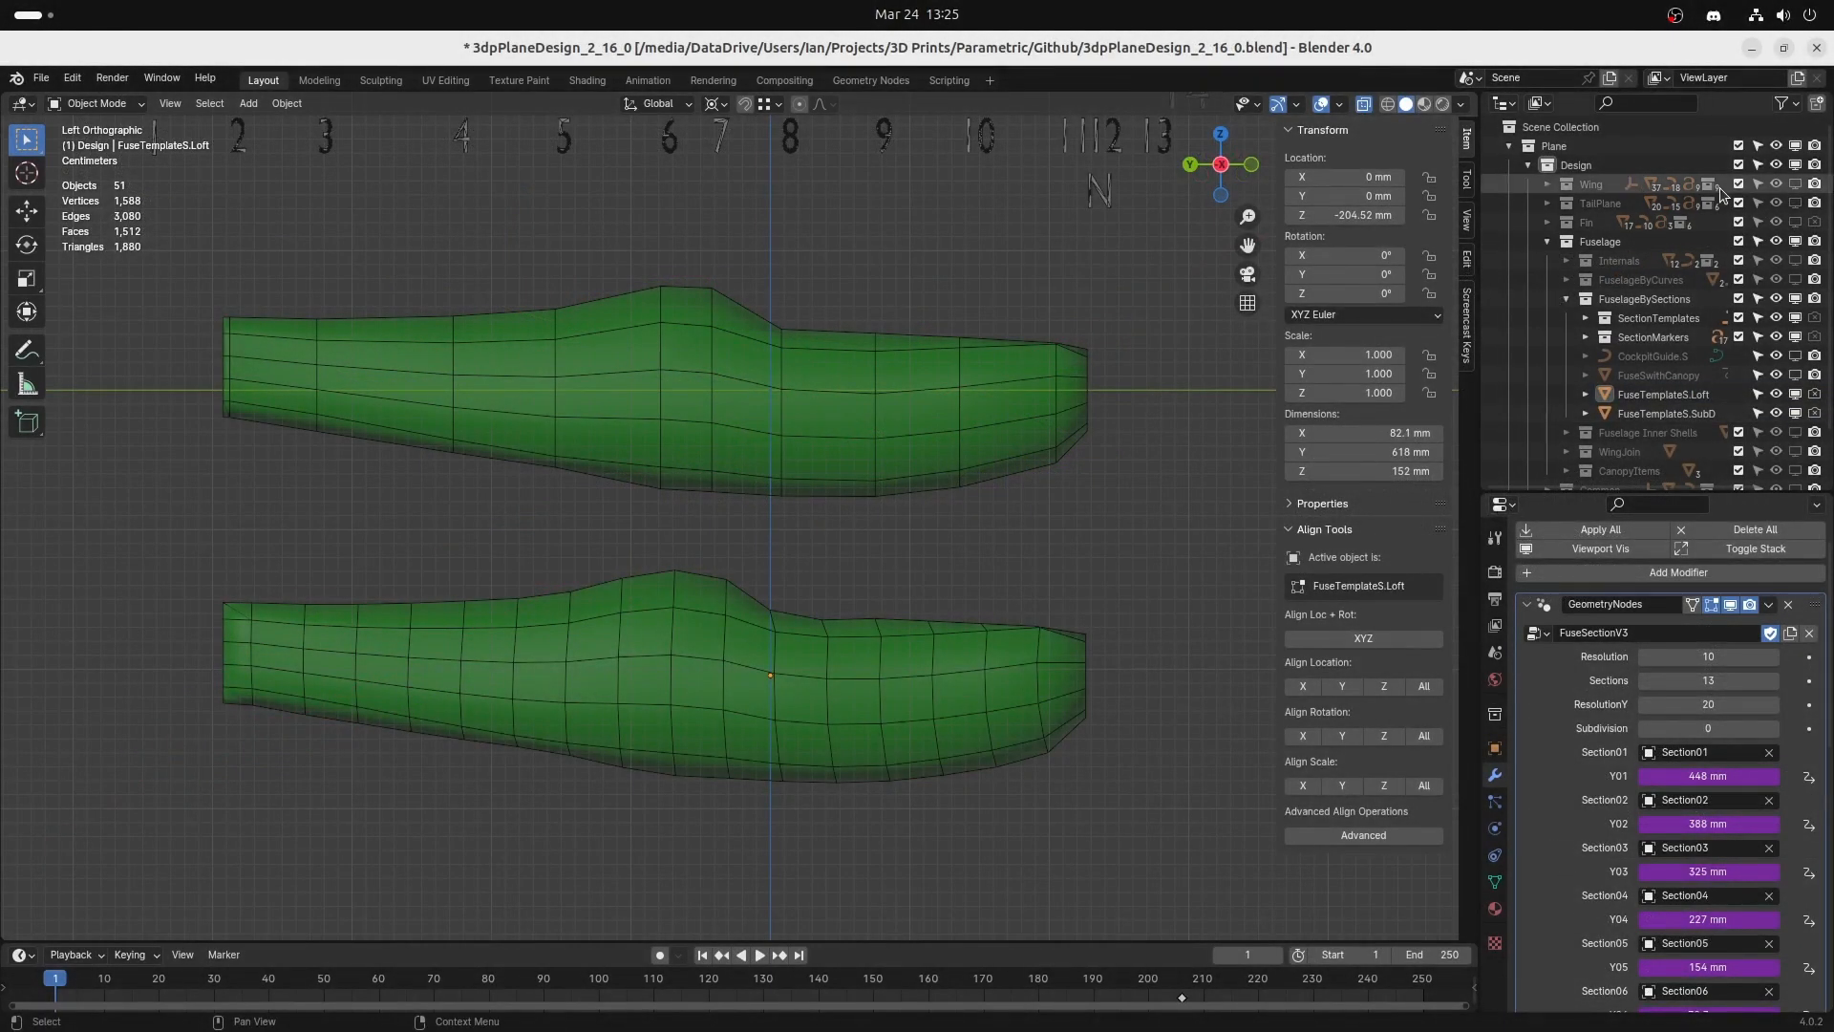
Set Resolution to 40 and SubD to 3 in the geometry nodes of FuseTemplateS.SubD.
click(1666, 416)
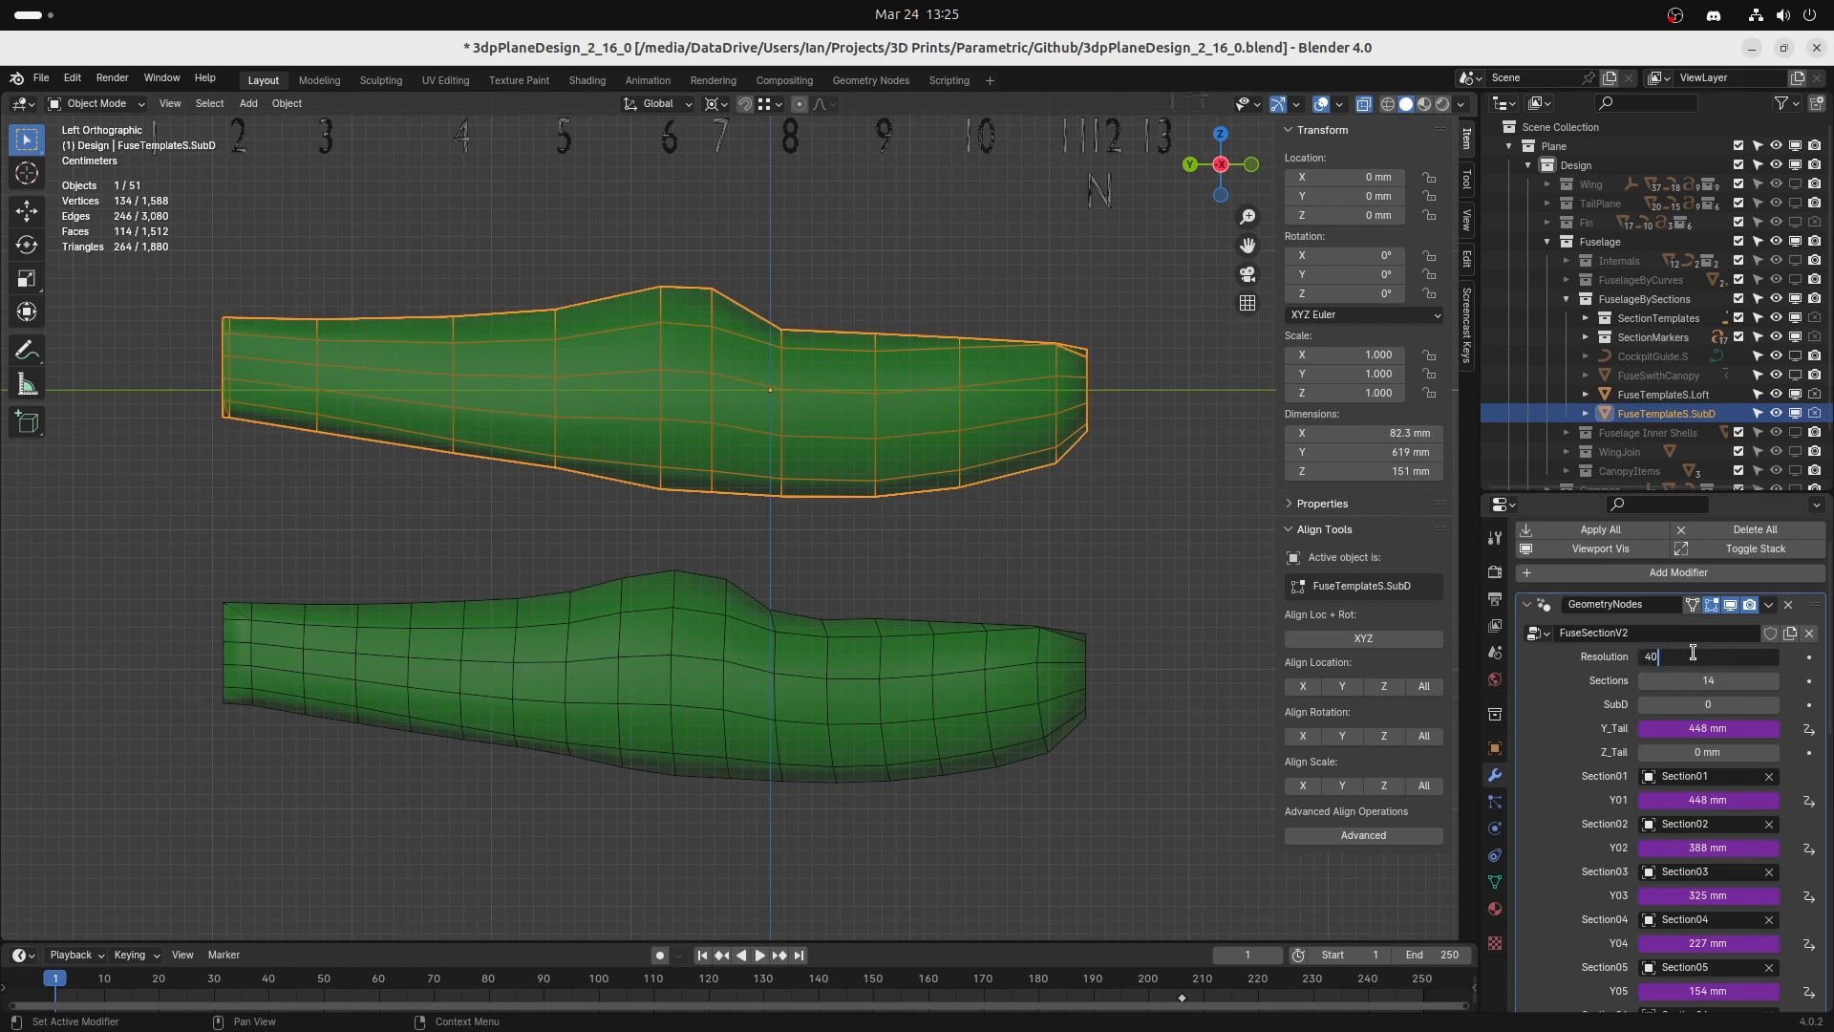
key(Return)
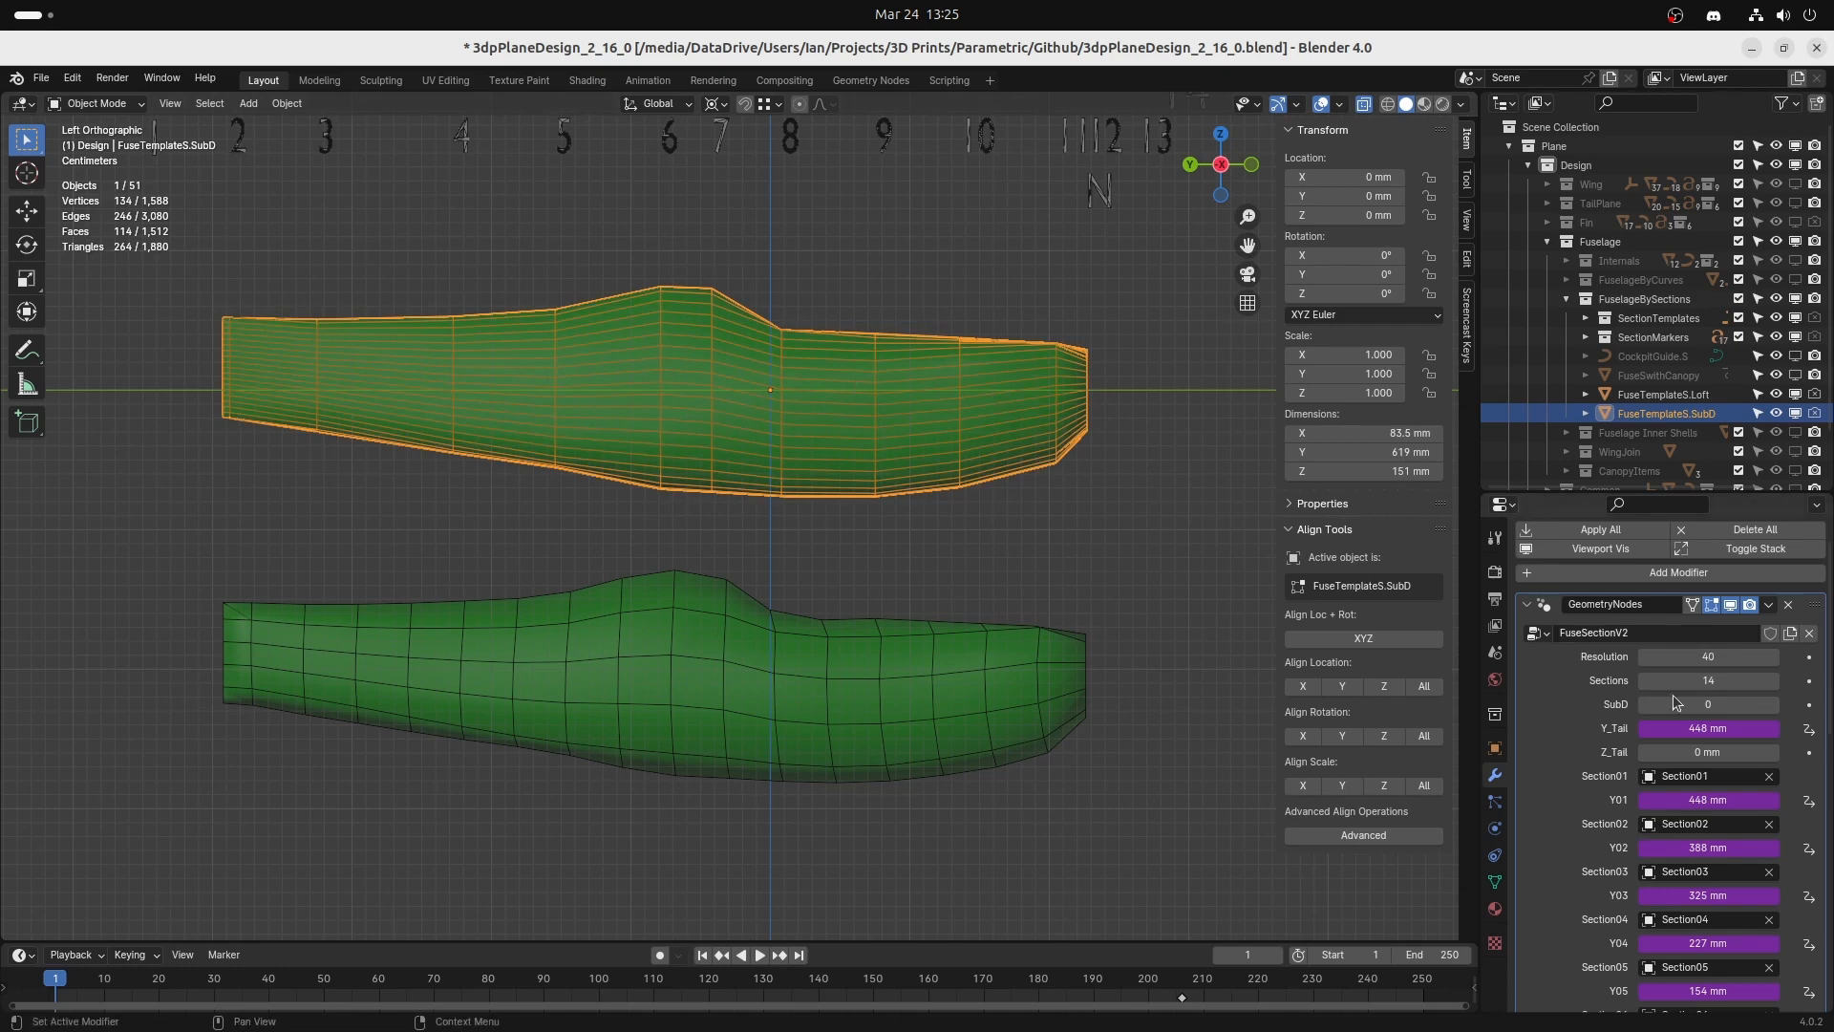
click(1773, 707)
click(1773, 707)
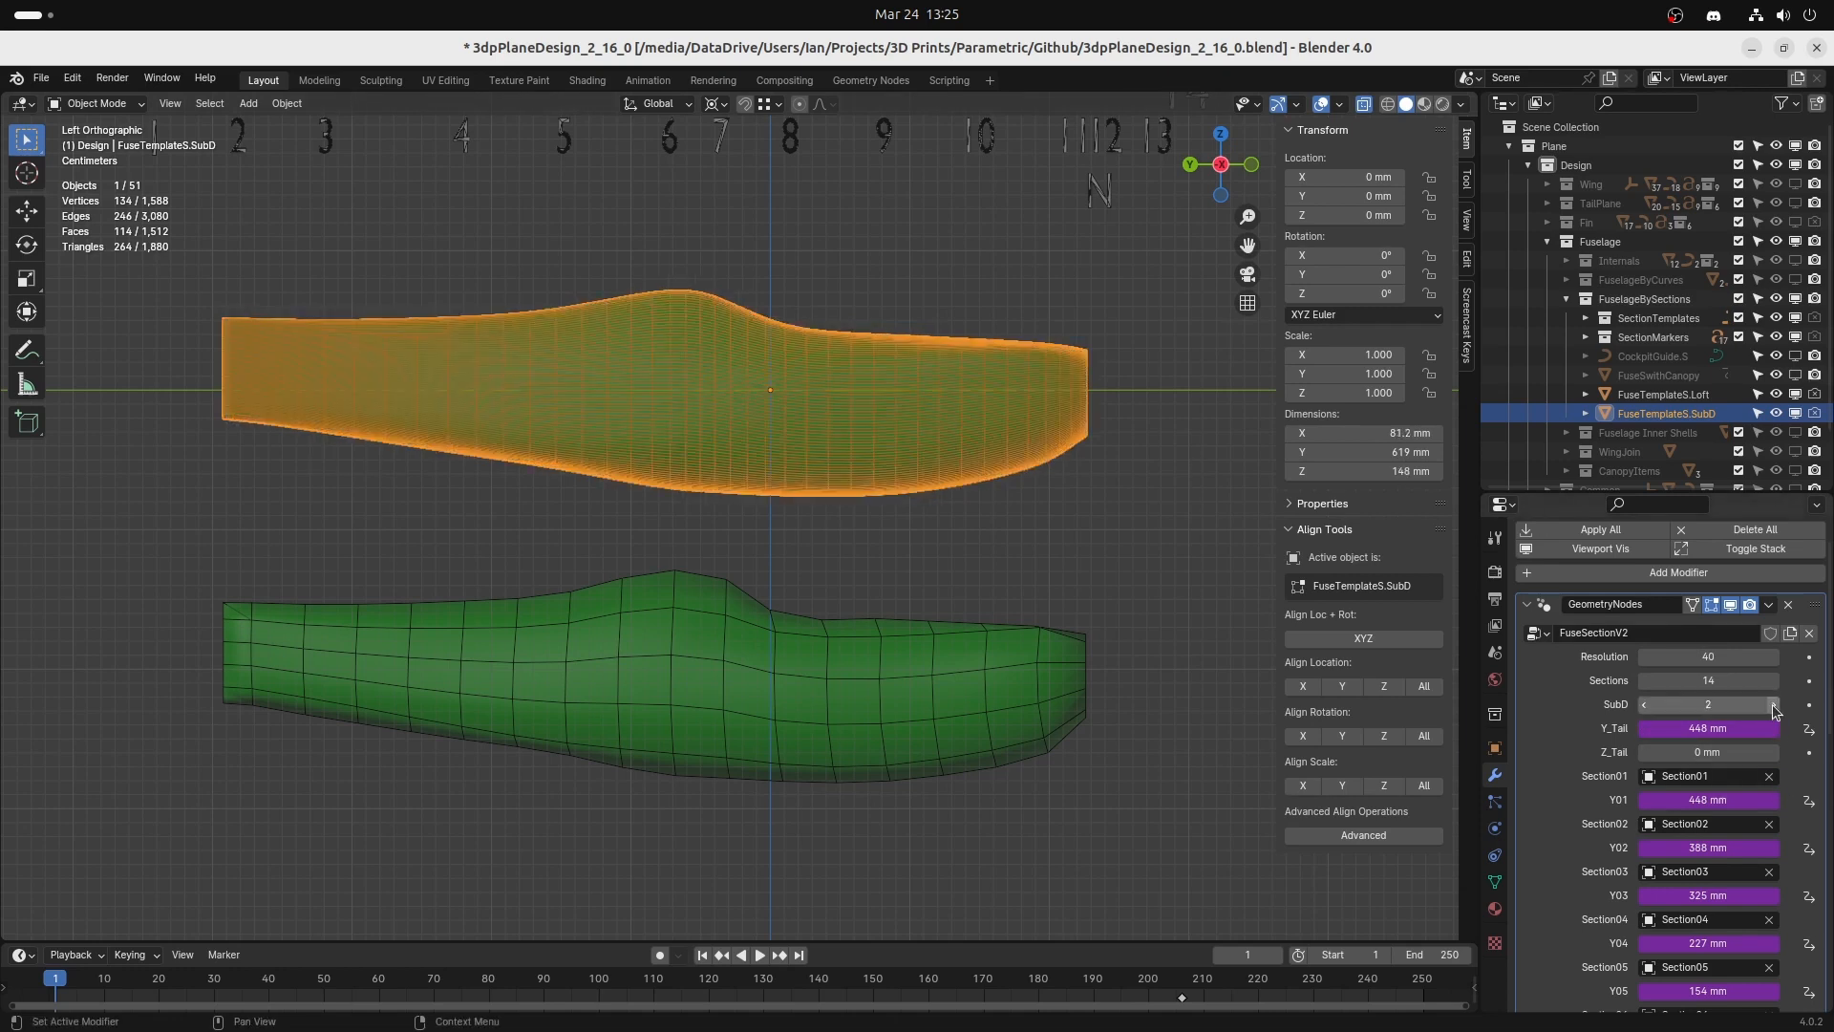
click(1773, 707)
Try Resolution values of 10 and 5 on FuseTemplateS.SubD, and set it back to 40.
middle_drag(898, 330, 855, 429)
click(1641, 656)
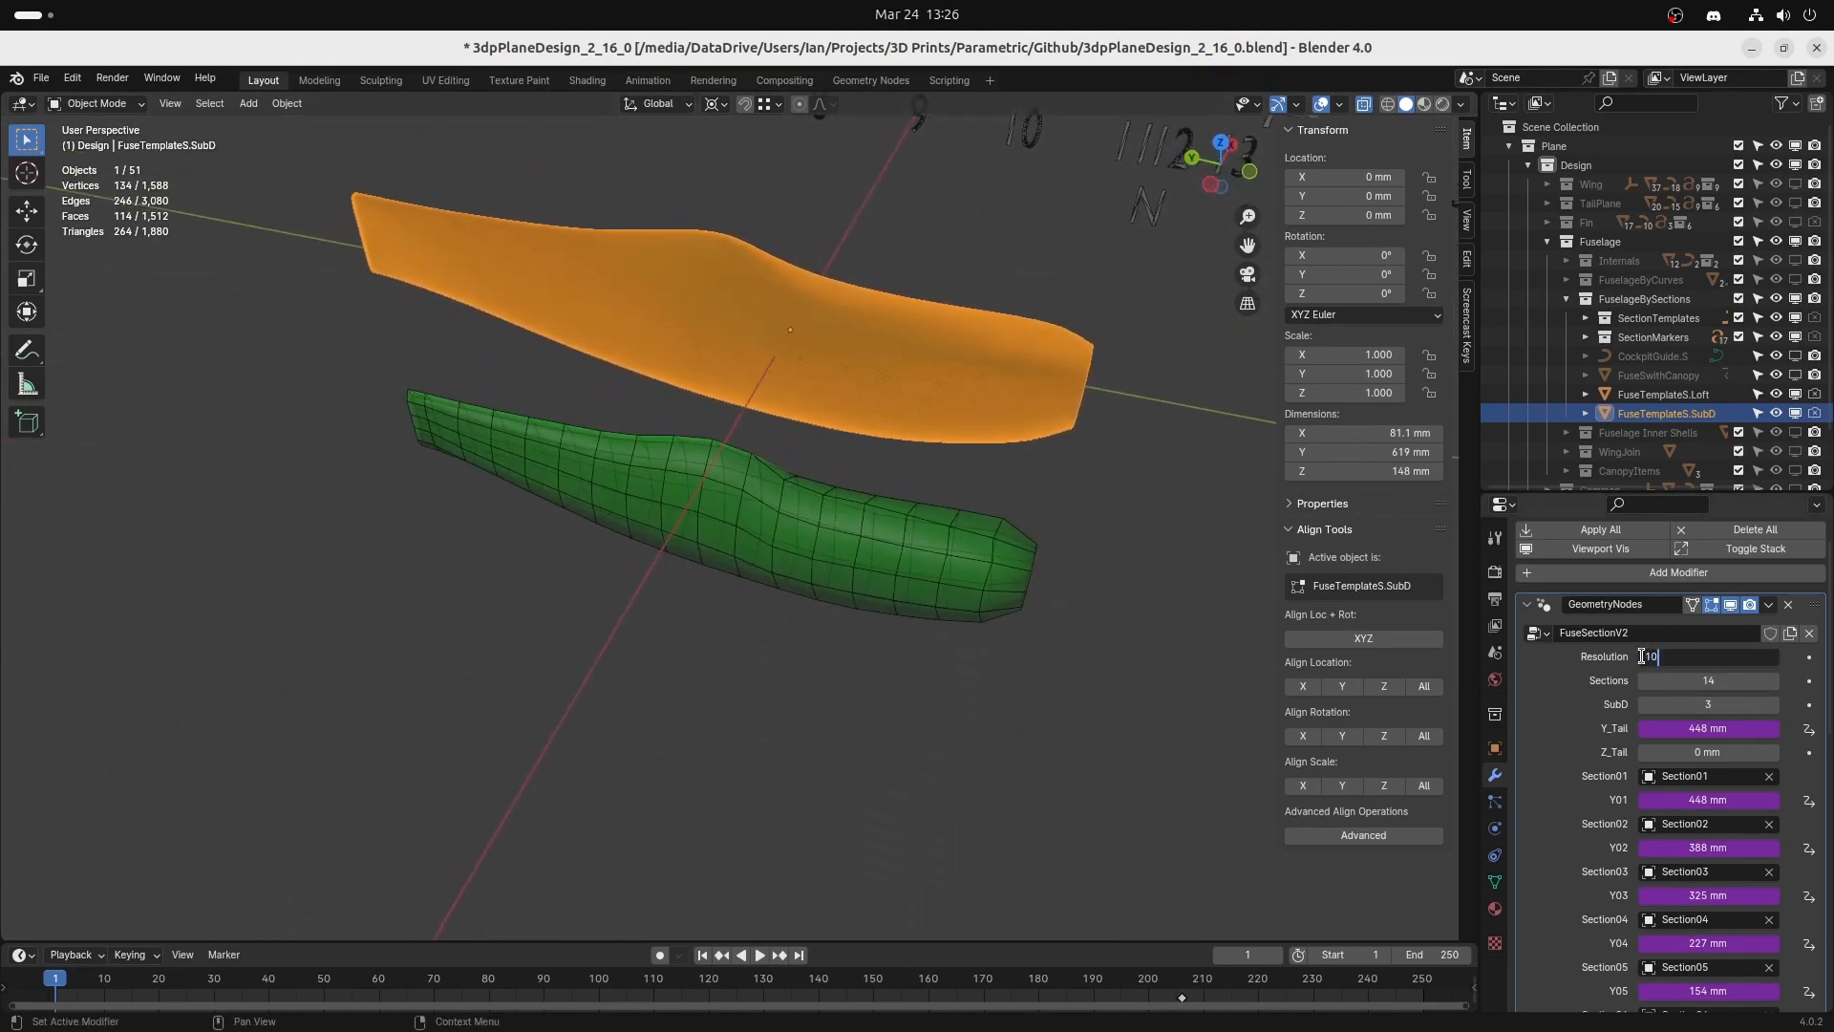
key(Return)
click(1729, 651)
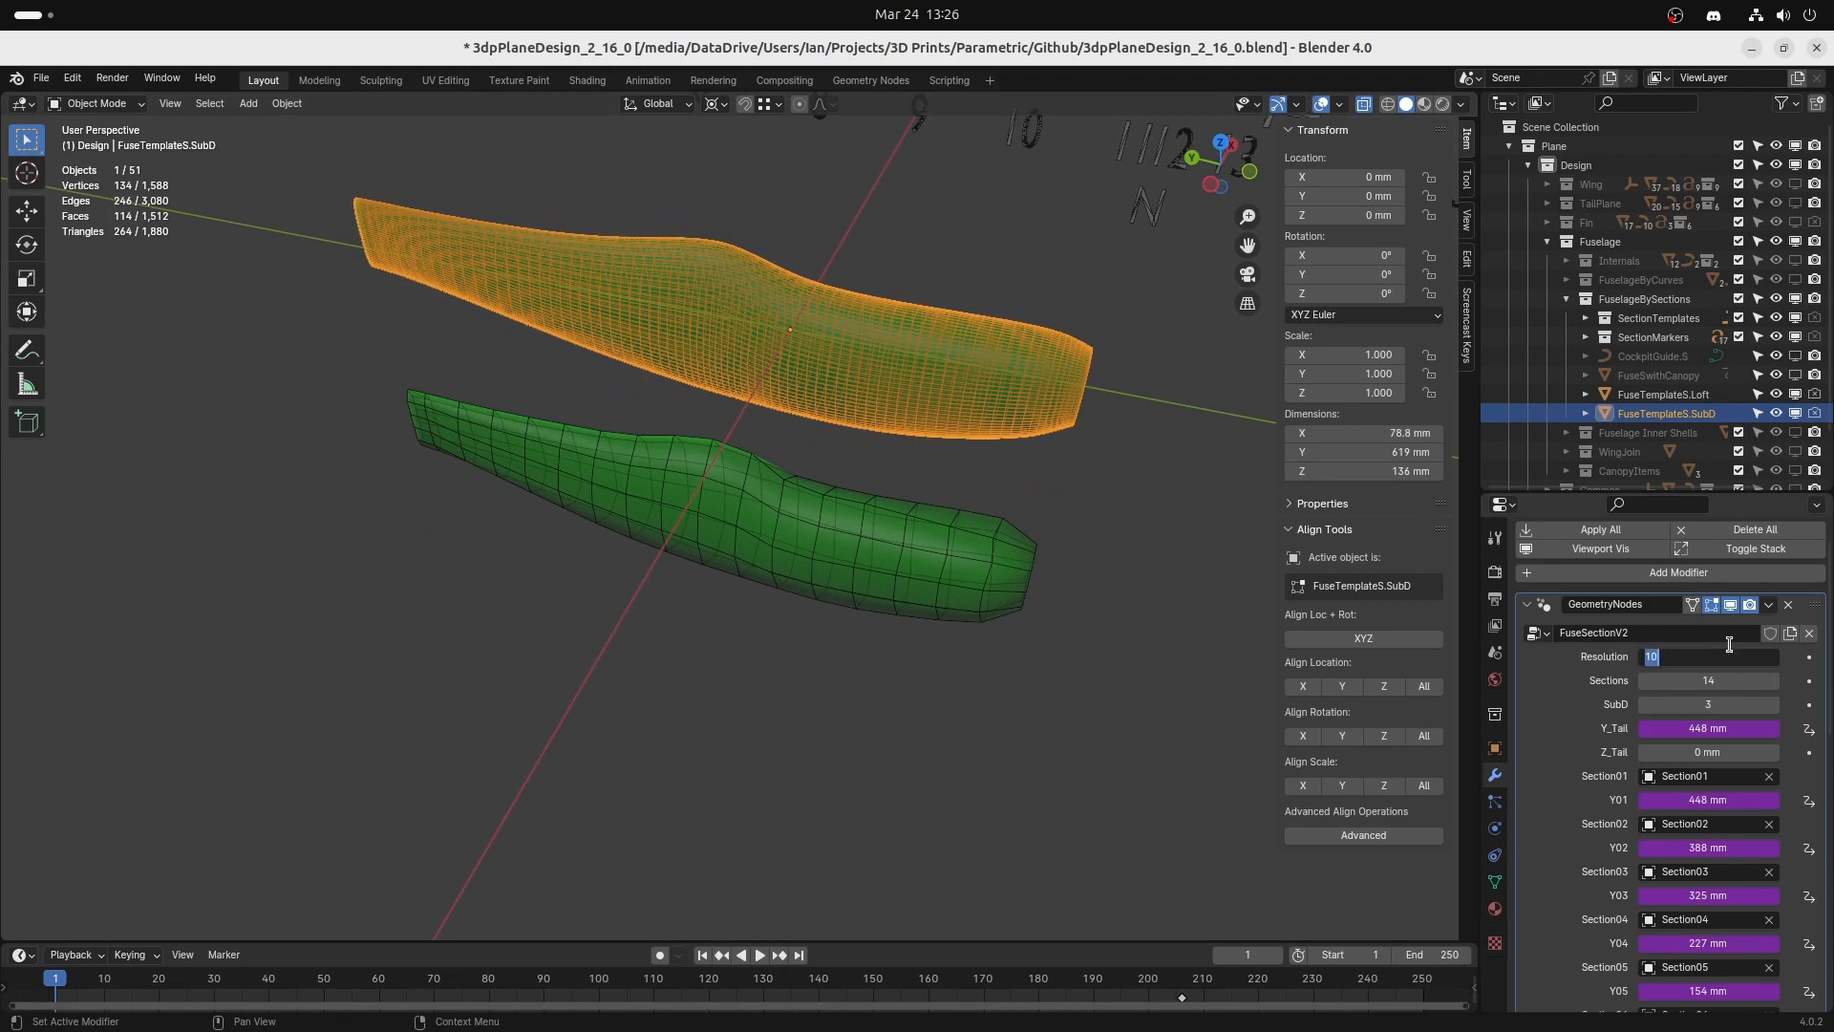
key(Return)
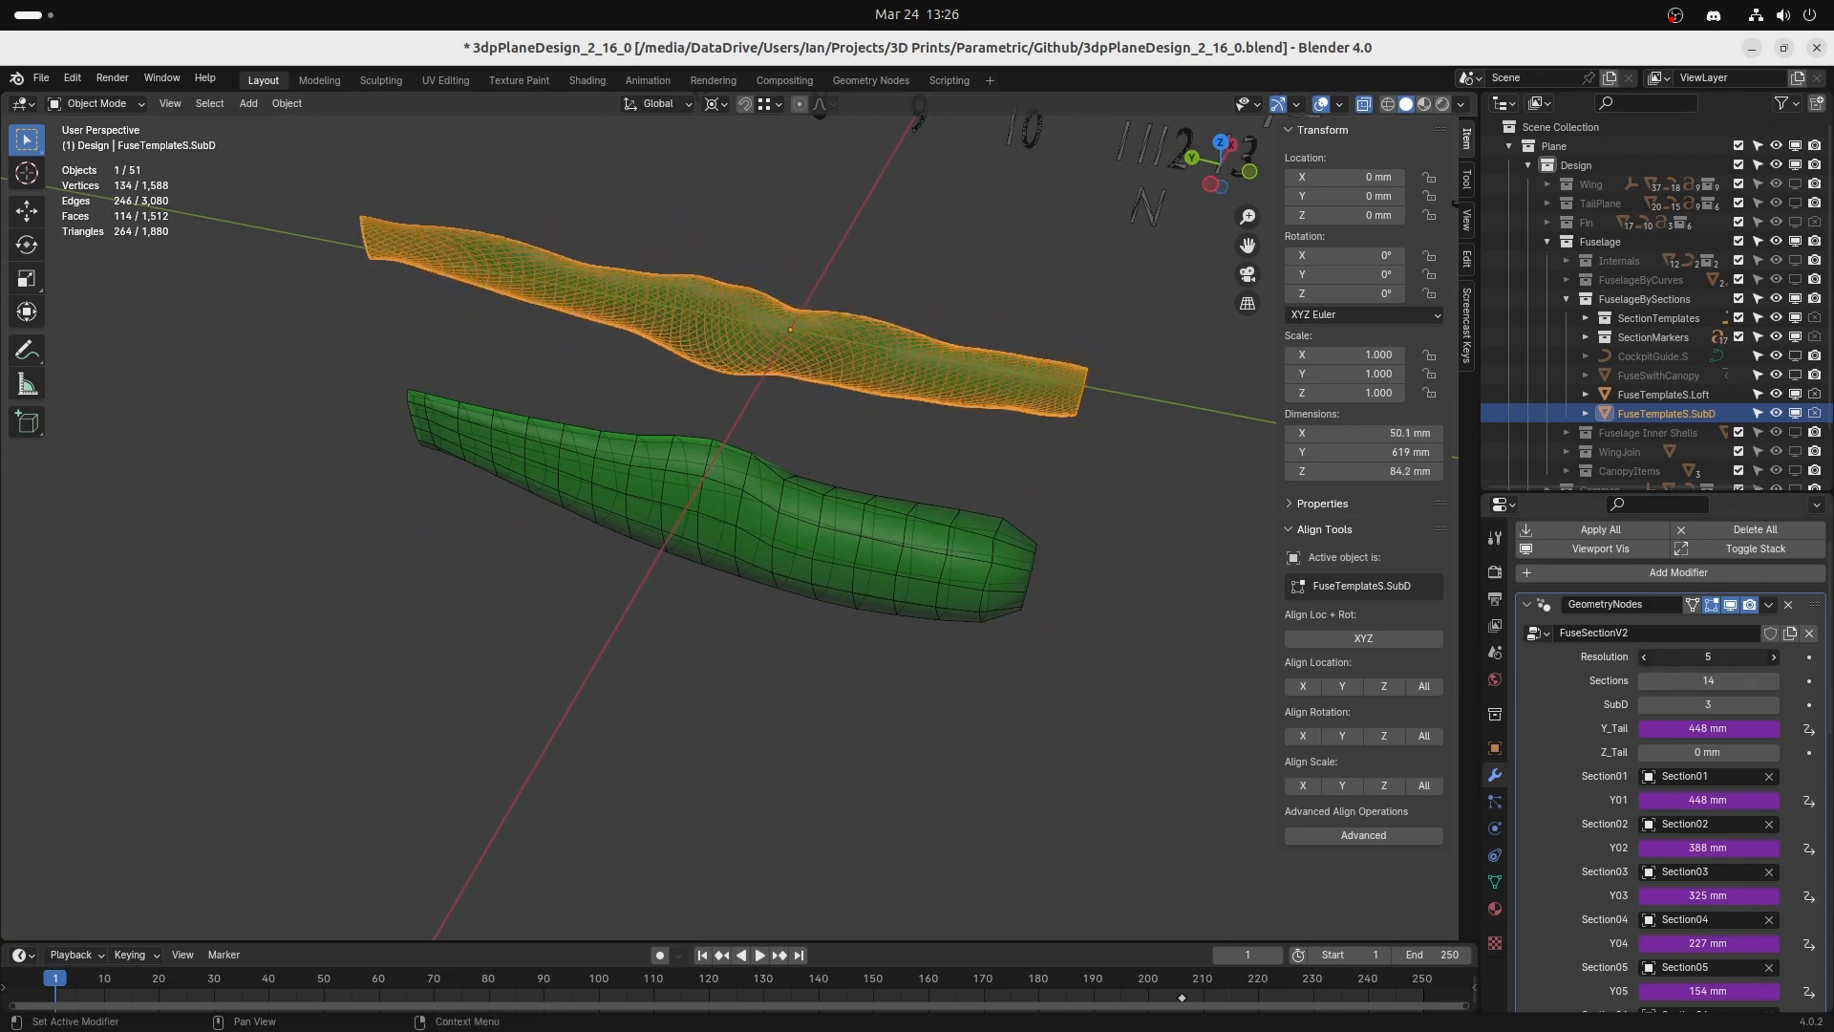
key(Return)
Examine the subdivided fuselage mesh from the left side, and select and inspect the lofted fuselage template from several angles.
middle_drag(1151, 401, 903, 246)
key(ctrl+KP_3)
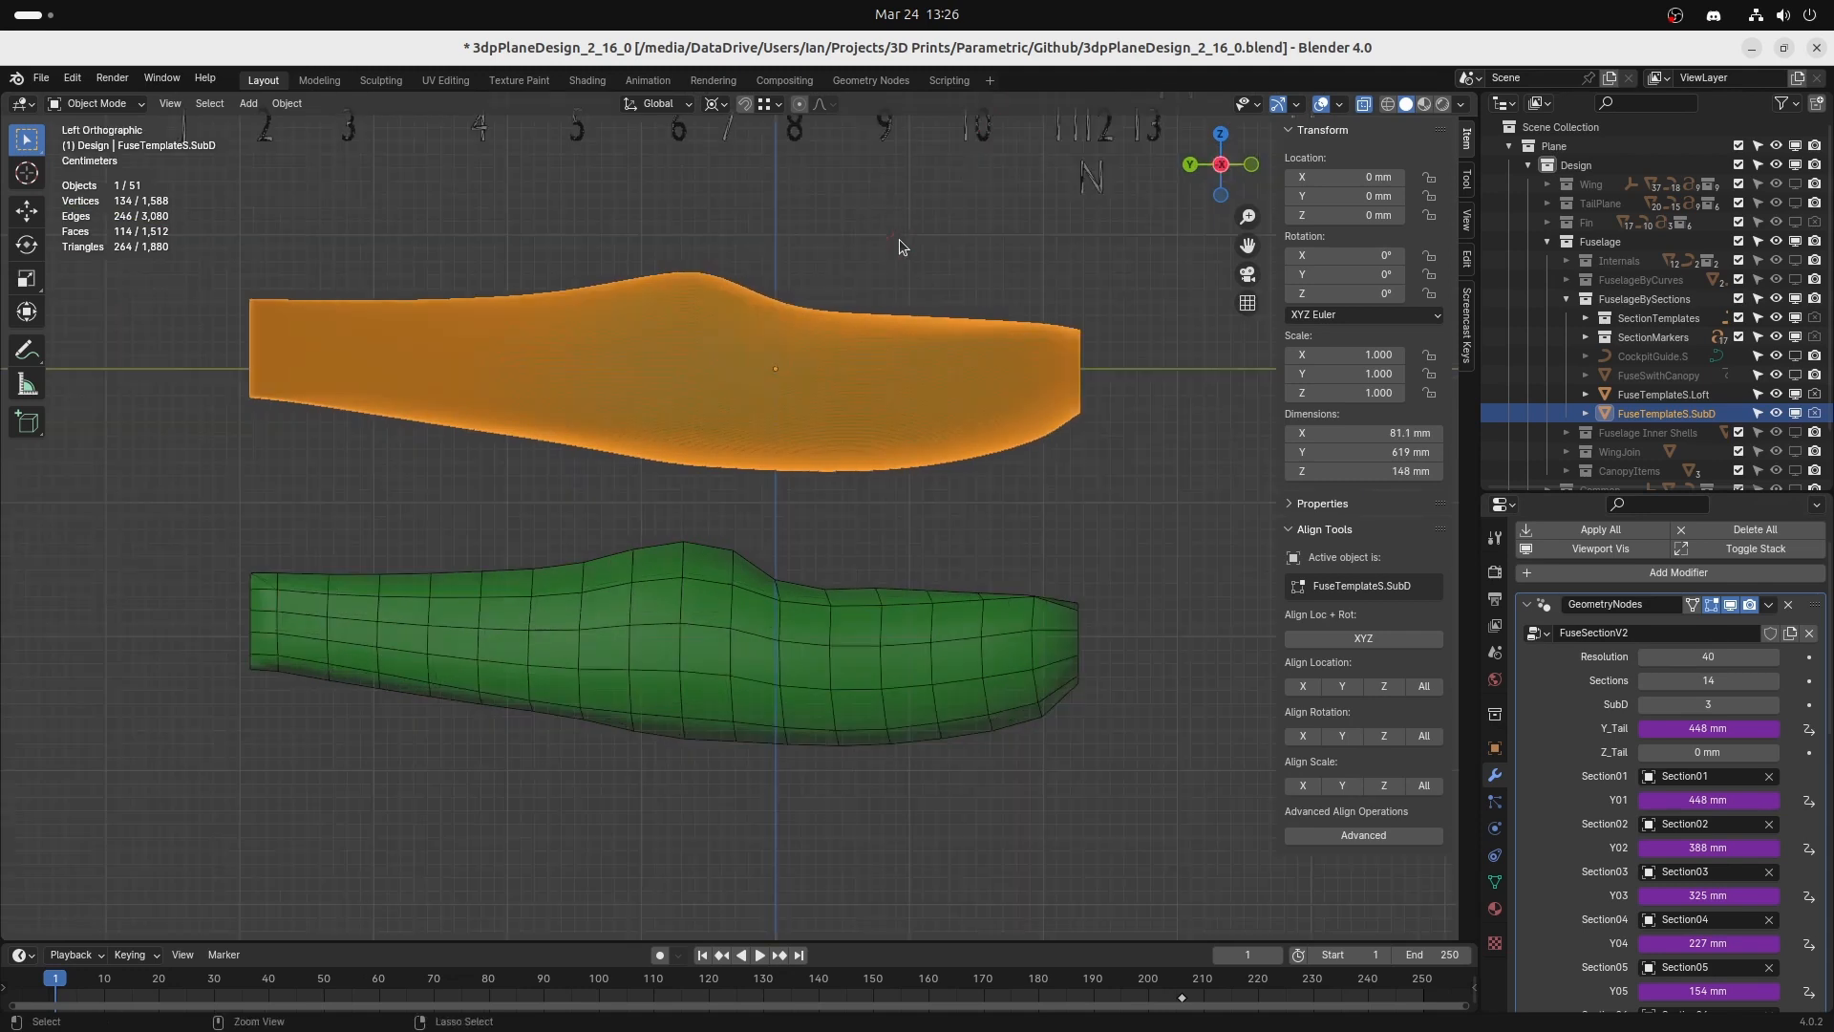
scroll(903, 247, up, 7)
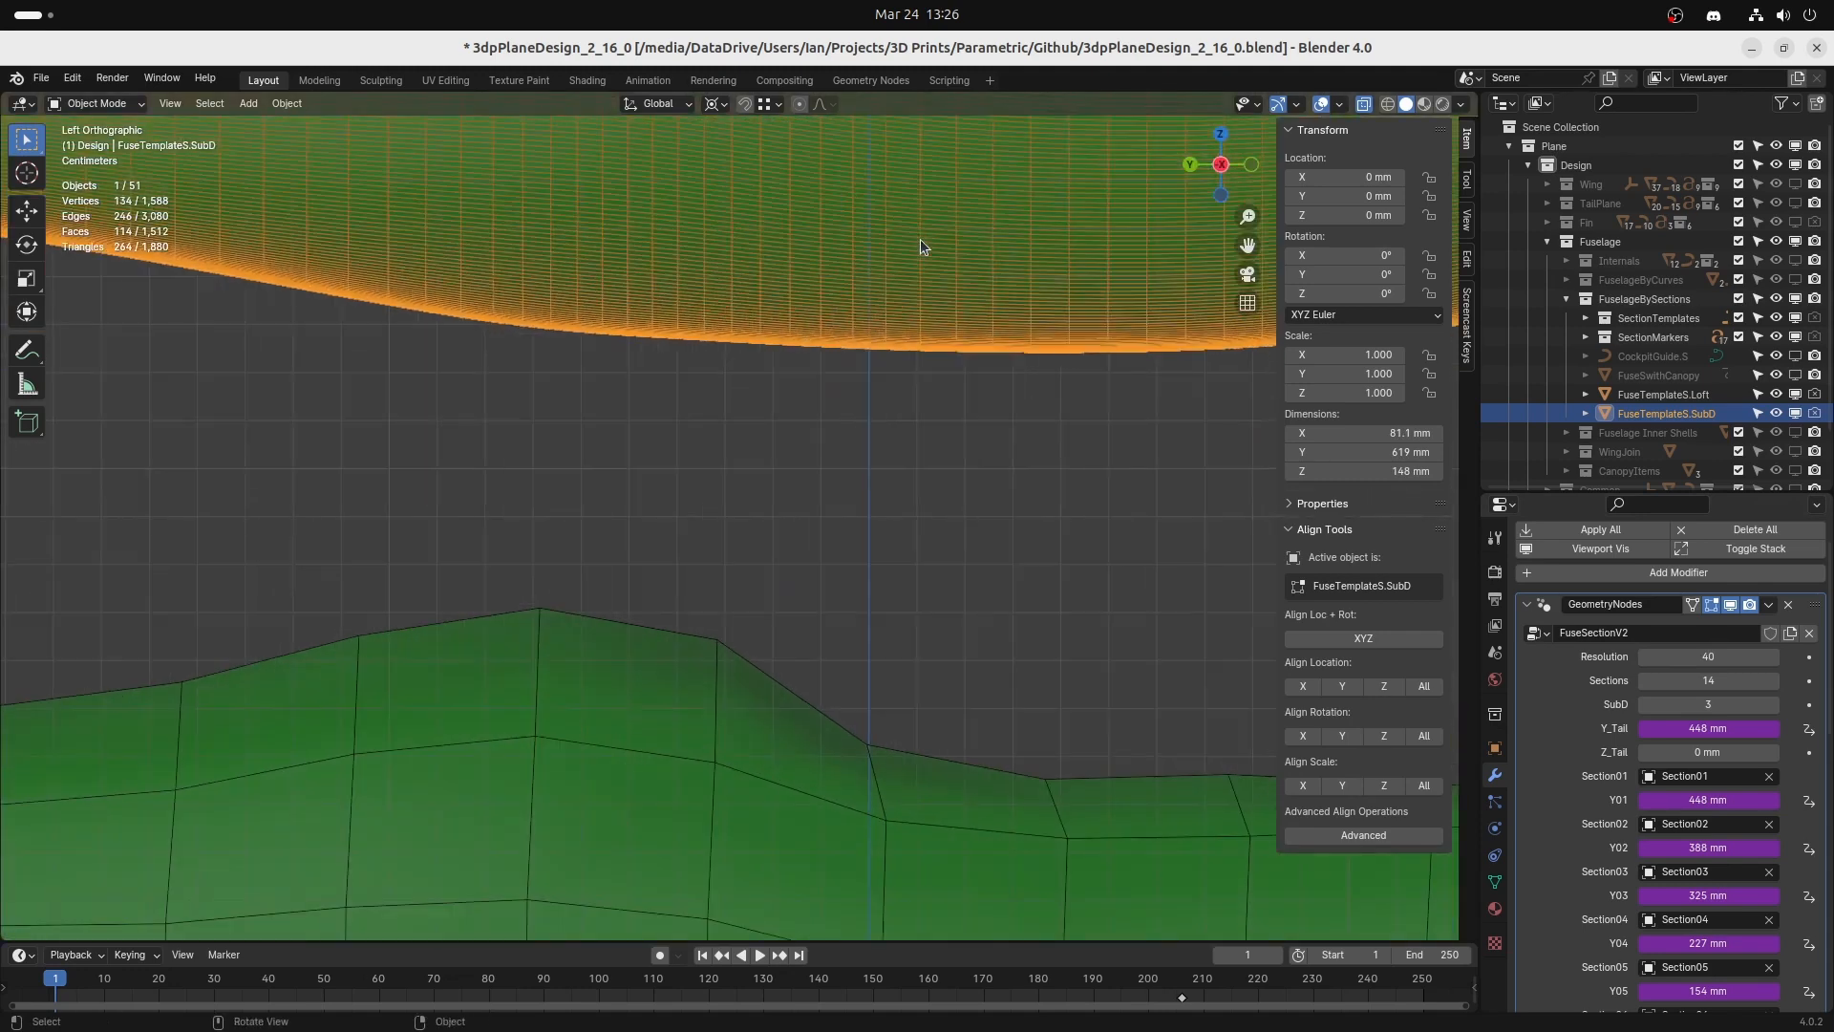
key(Home)
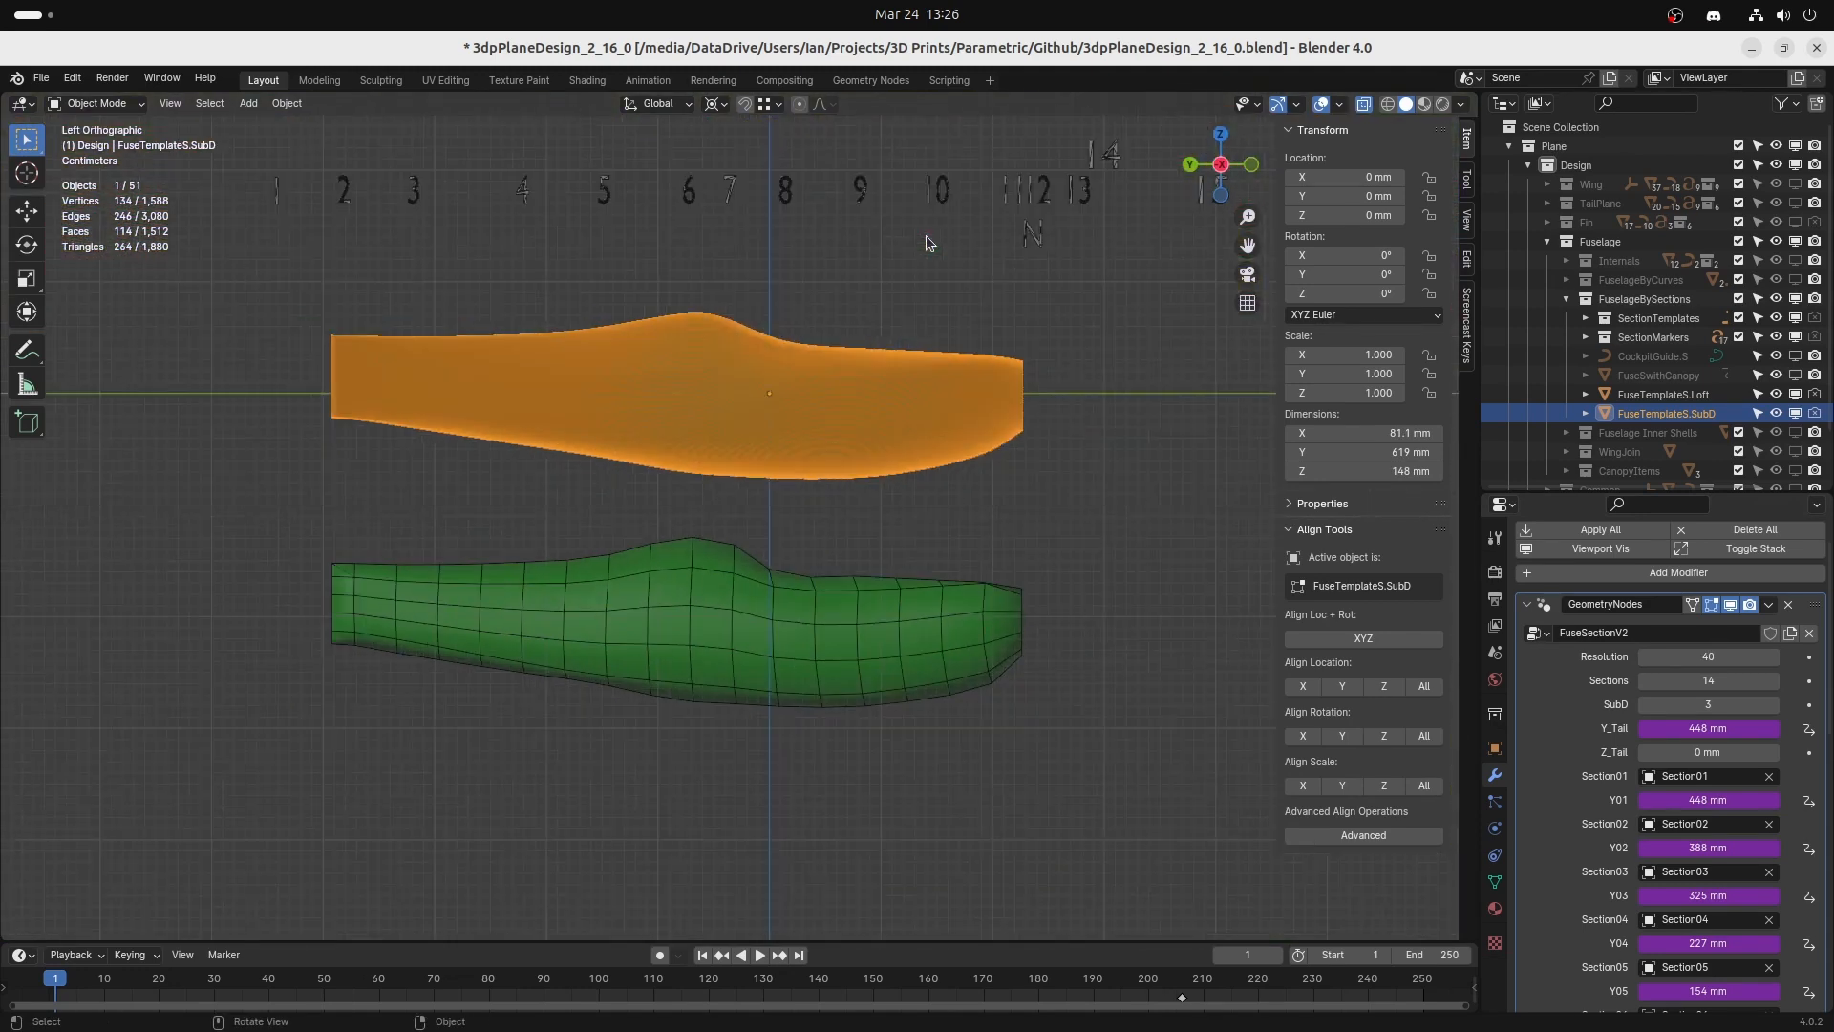
mouse_move(931, 457)
shift+middle_down()
mouse_move(968, 446)
mouse_move(915, 451)
shift+middle_up()
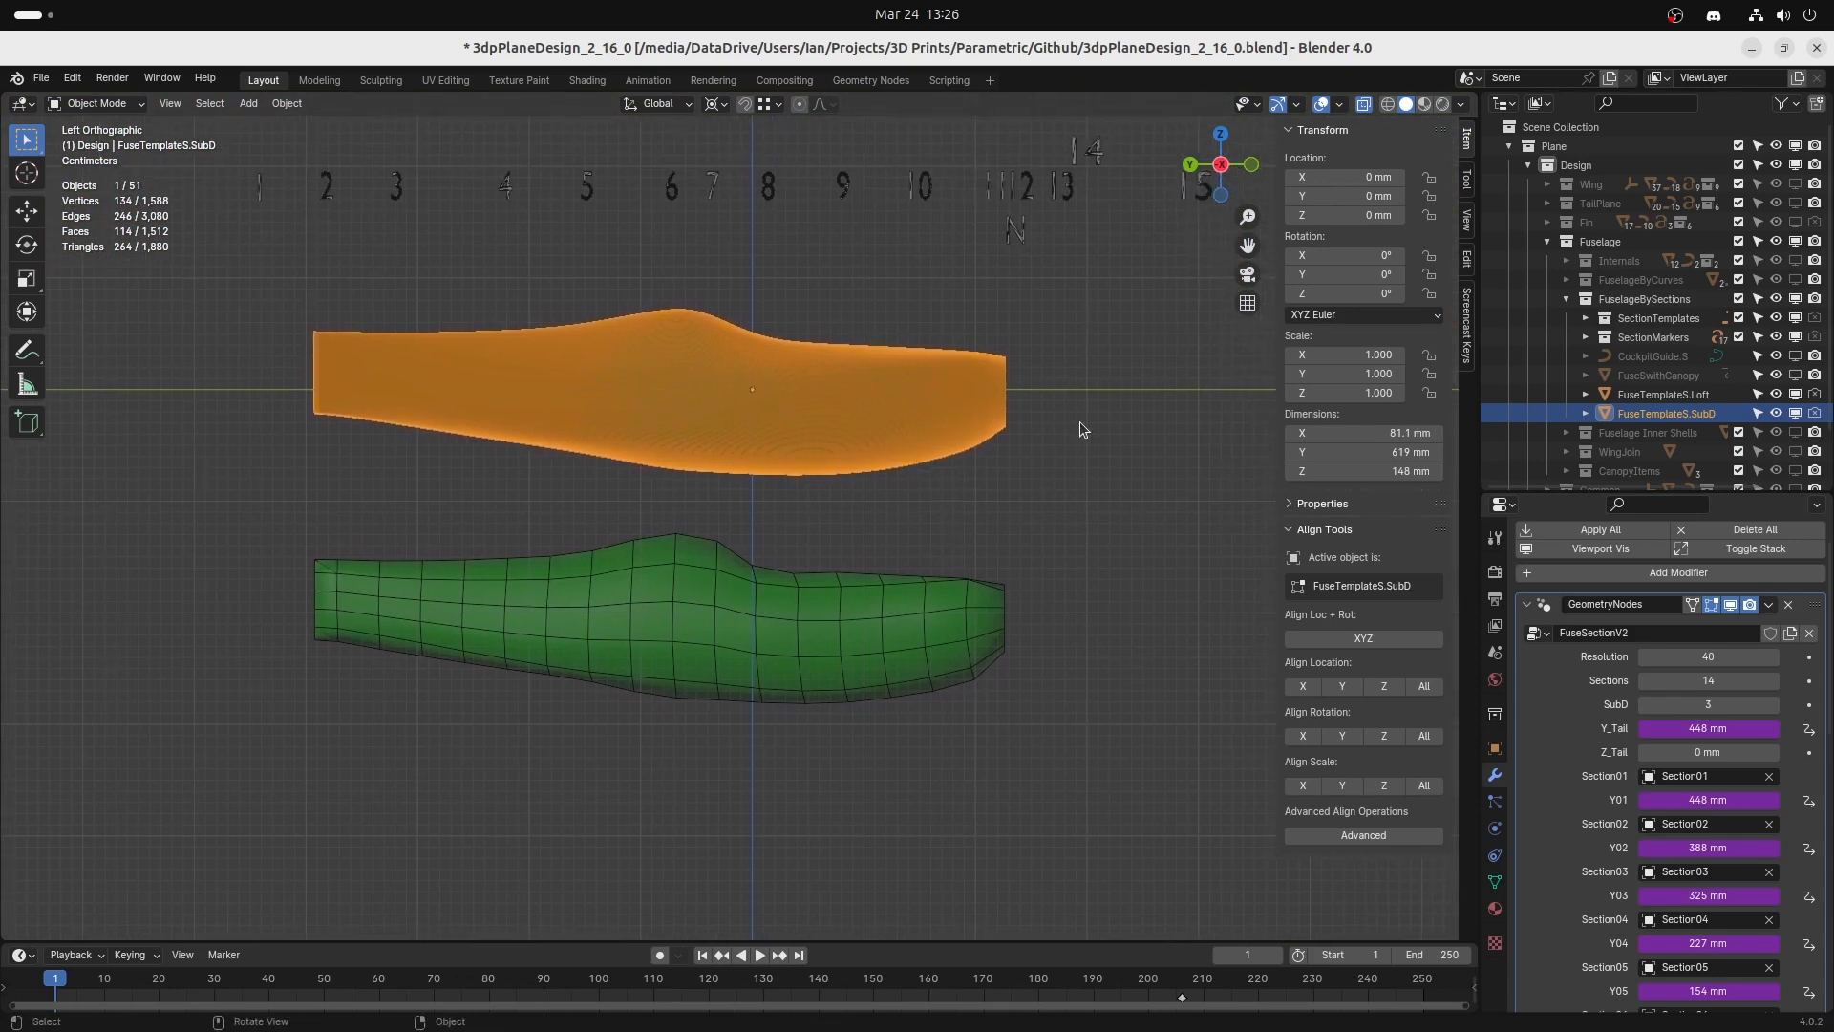
click(892, 690)
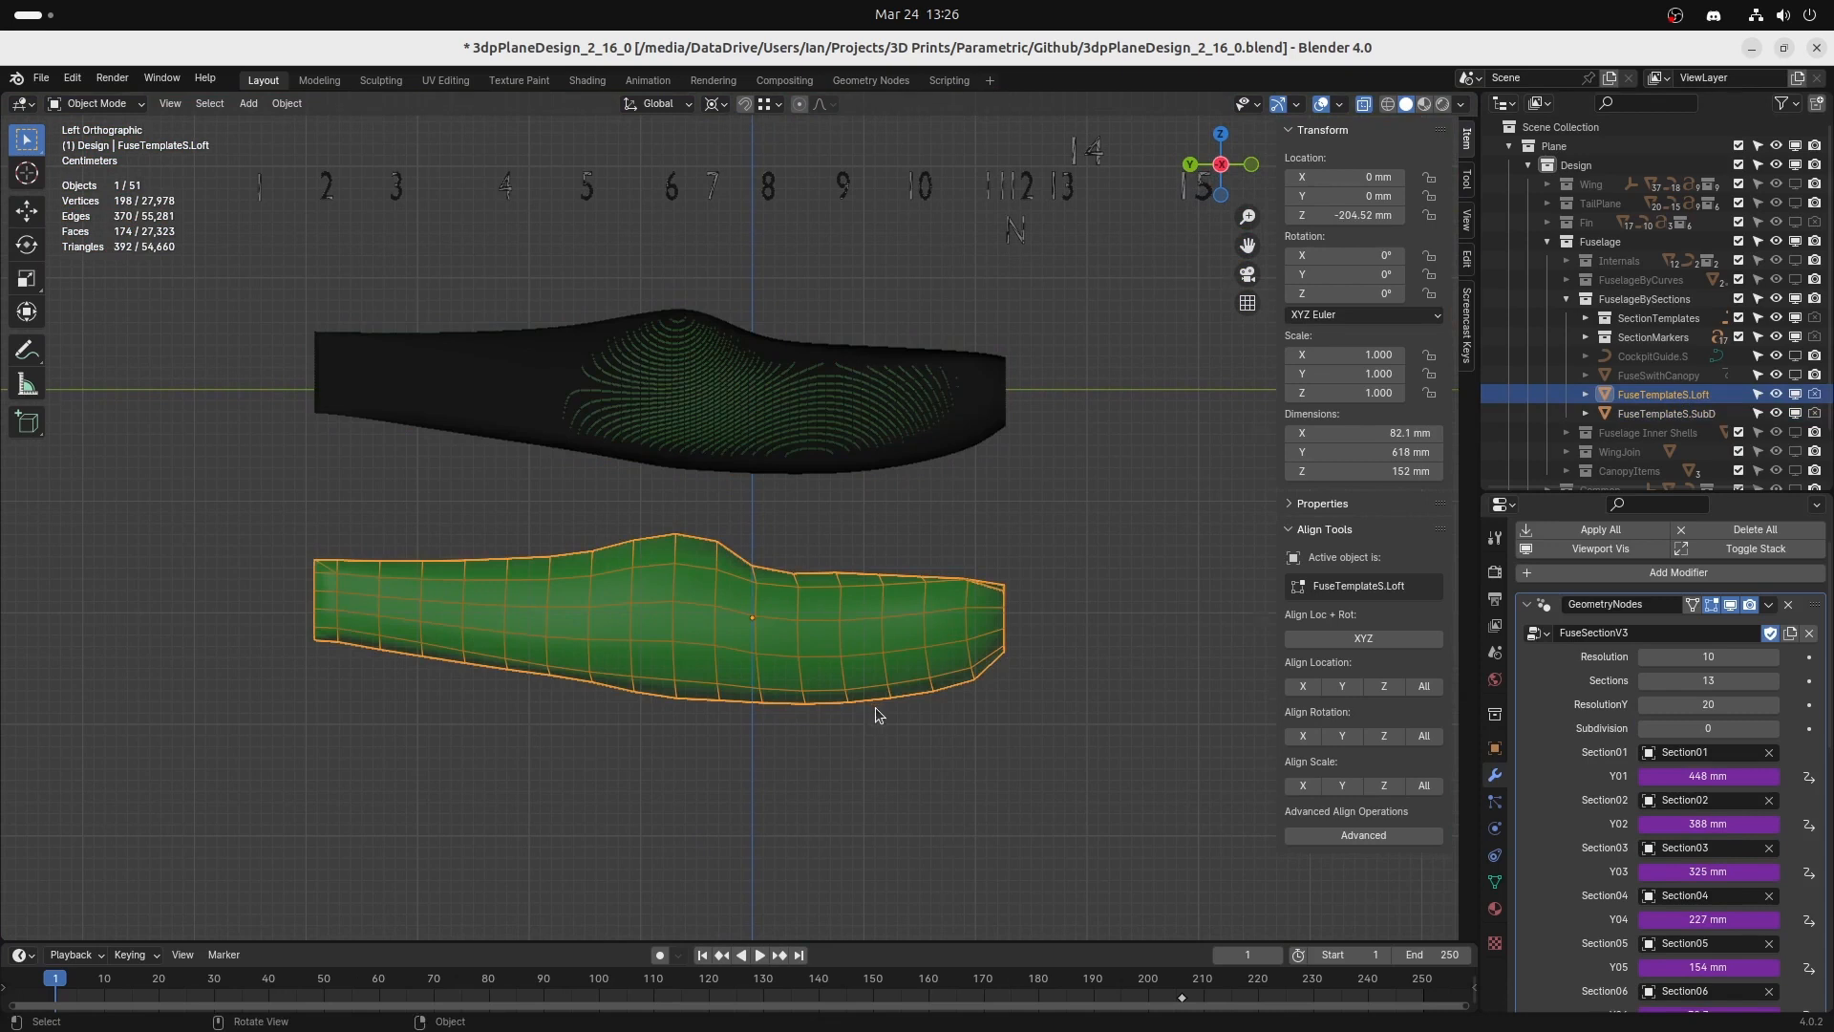
scroll(875, 707, up, 2)
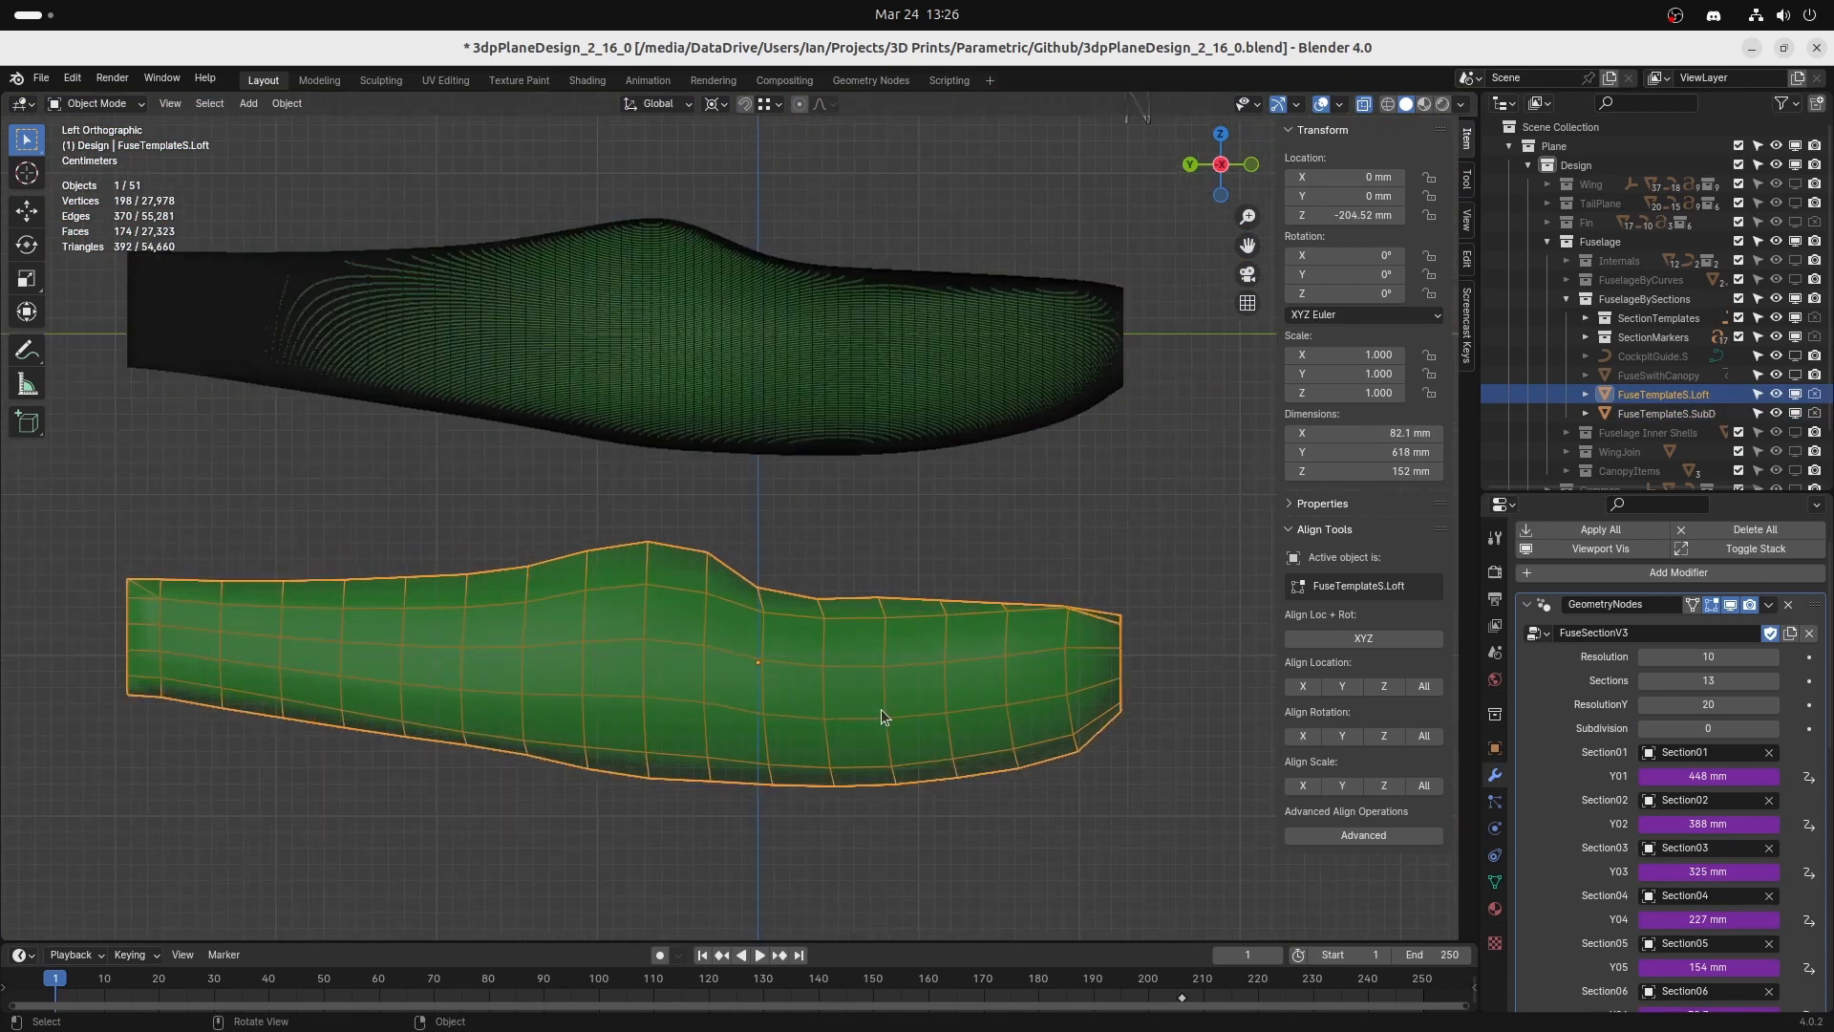
middle_drag(874, 702, 730, 689)
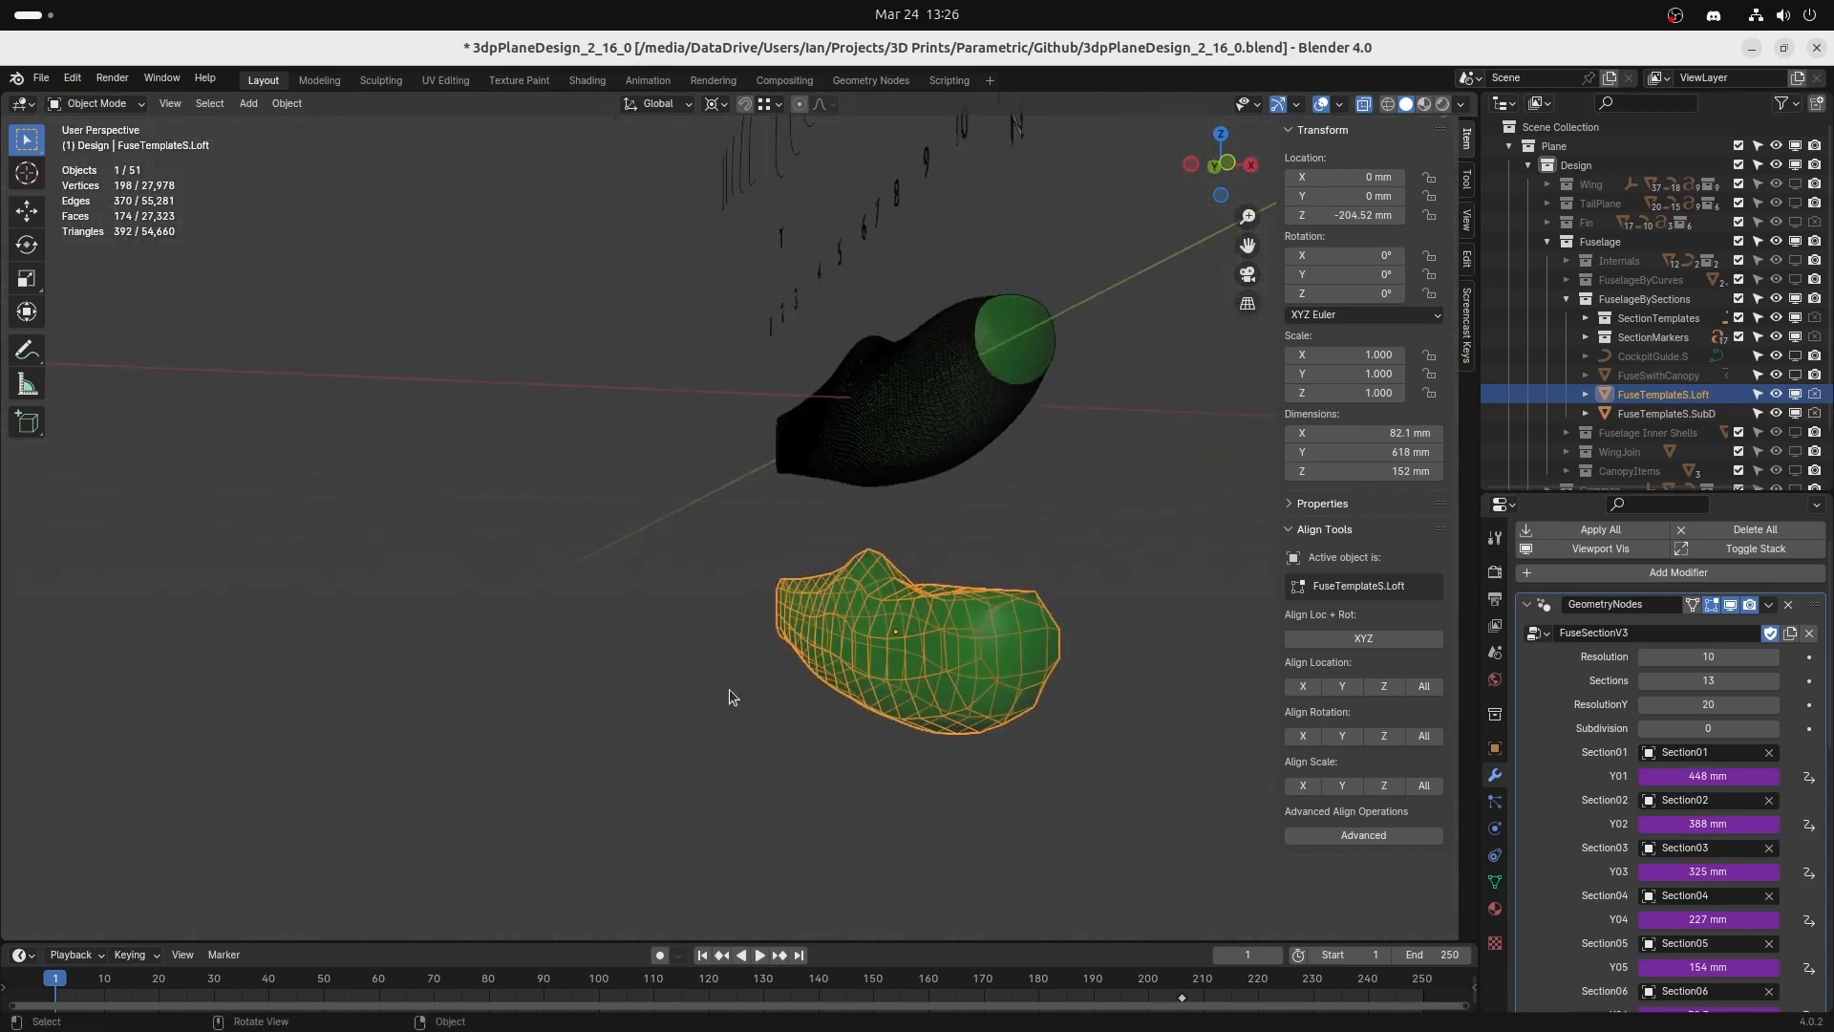
middle_drag(887, 624, 961, 653)
scroll(925, 659, up, 2)
shift+middle_drag(886, 729, 890, 645)
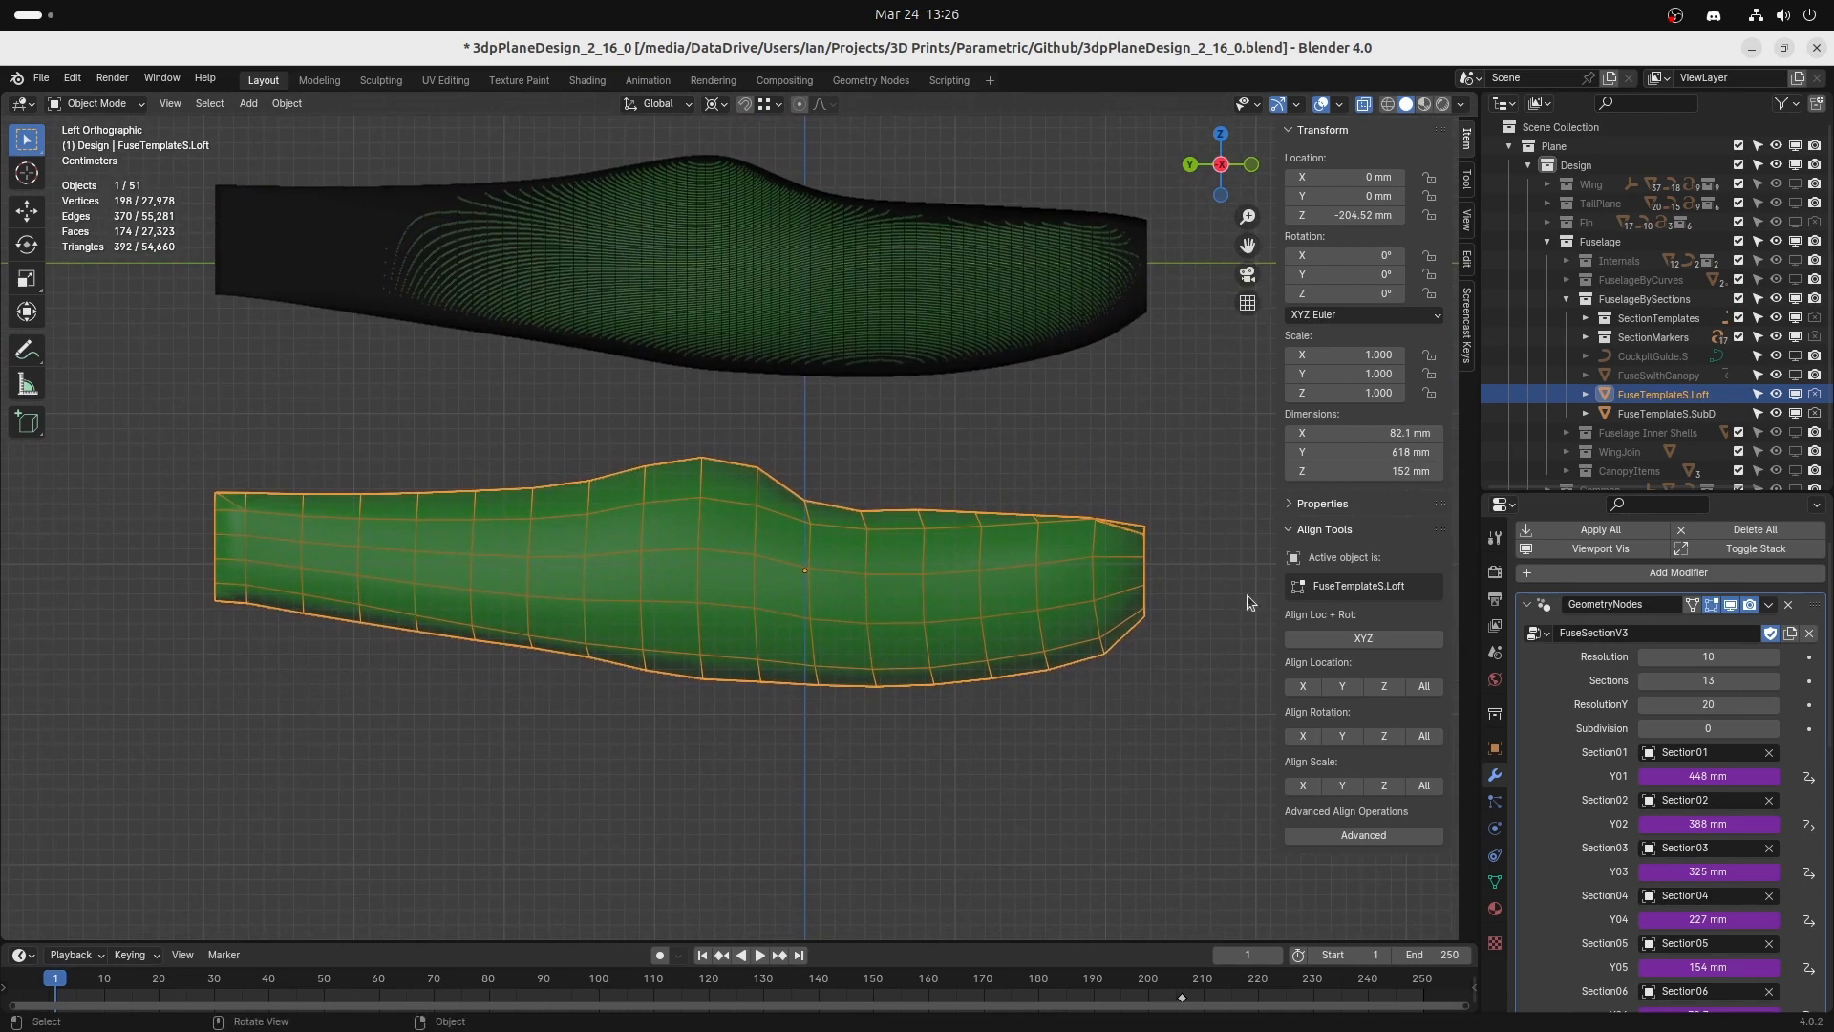
Set Resolution to 40 and ResolutionY to 80 for FuseTemplateS.Loft.
click(1668, 656)
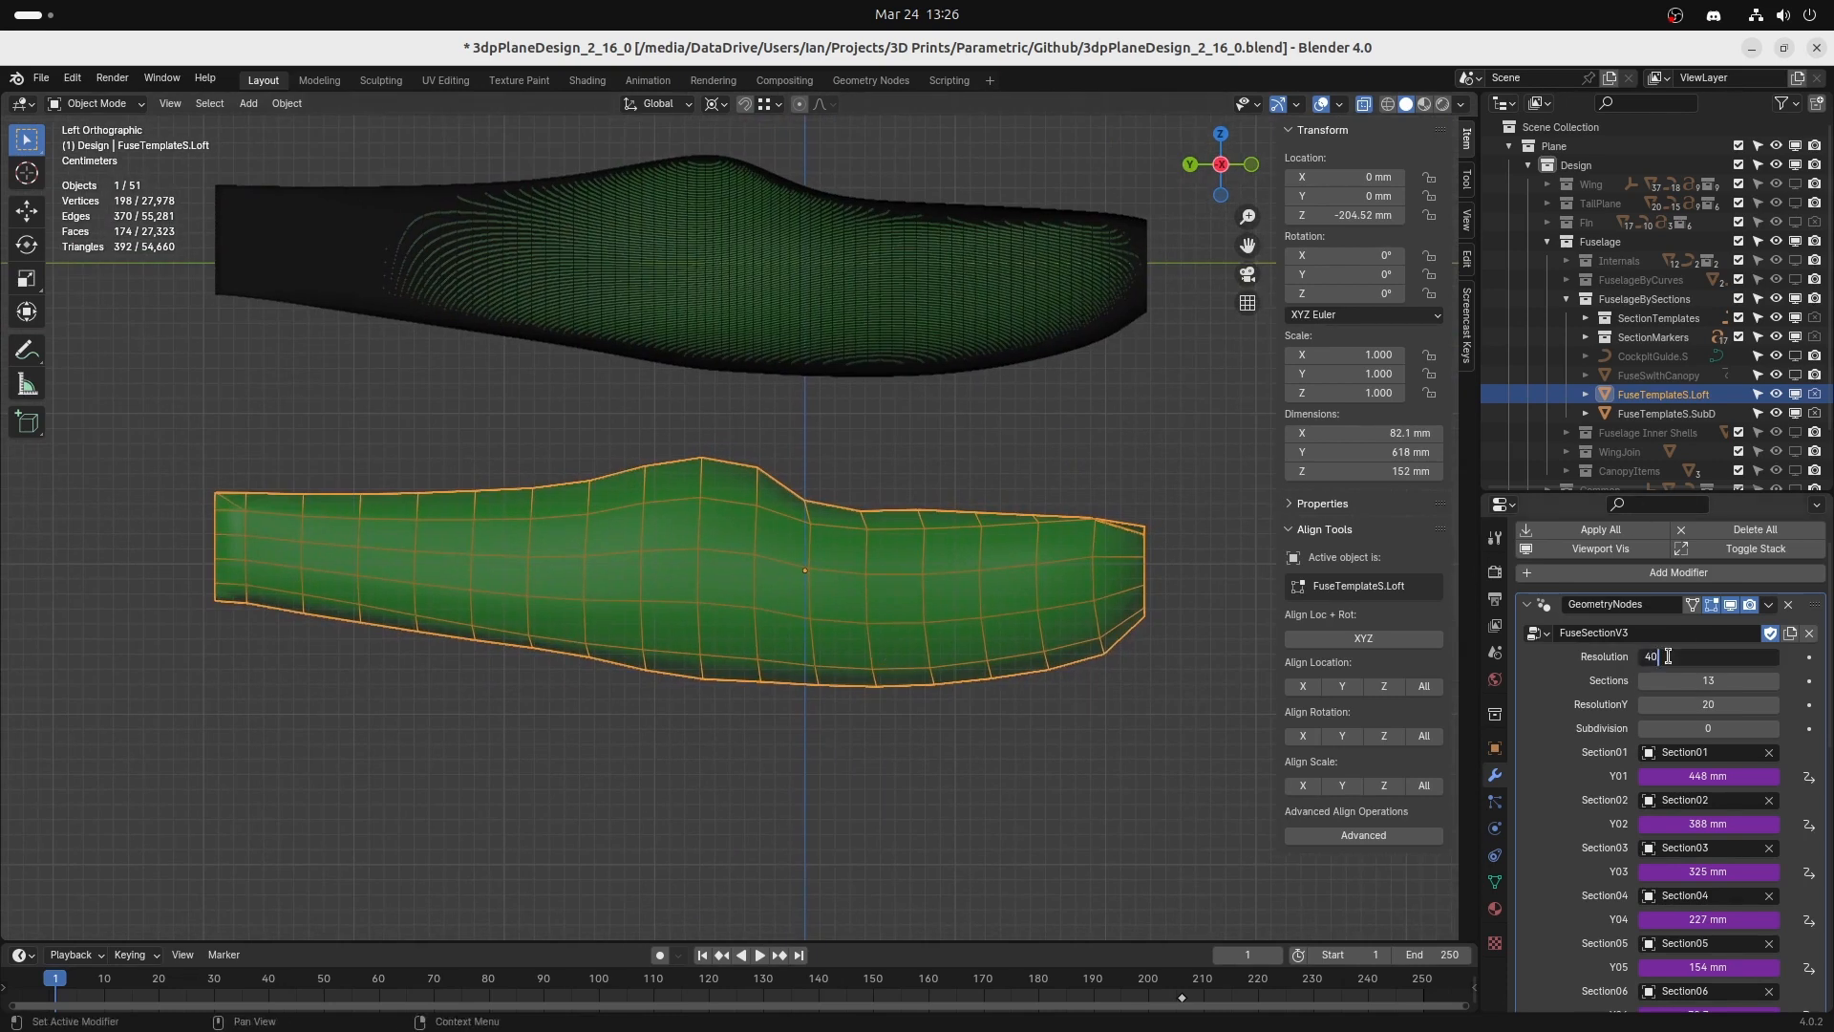
text(40)
key(Return)
click(1663, 704)
text(80)
key(Return)
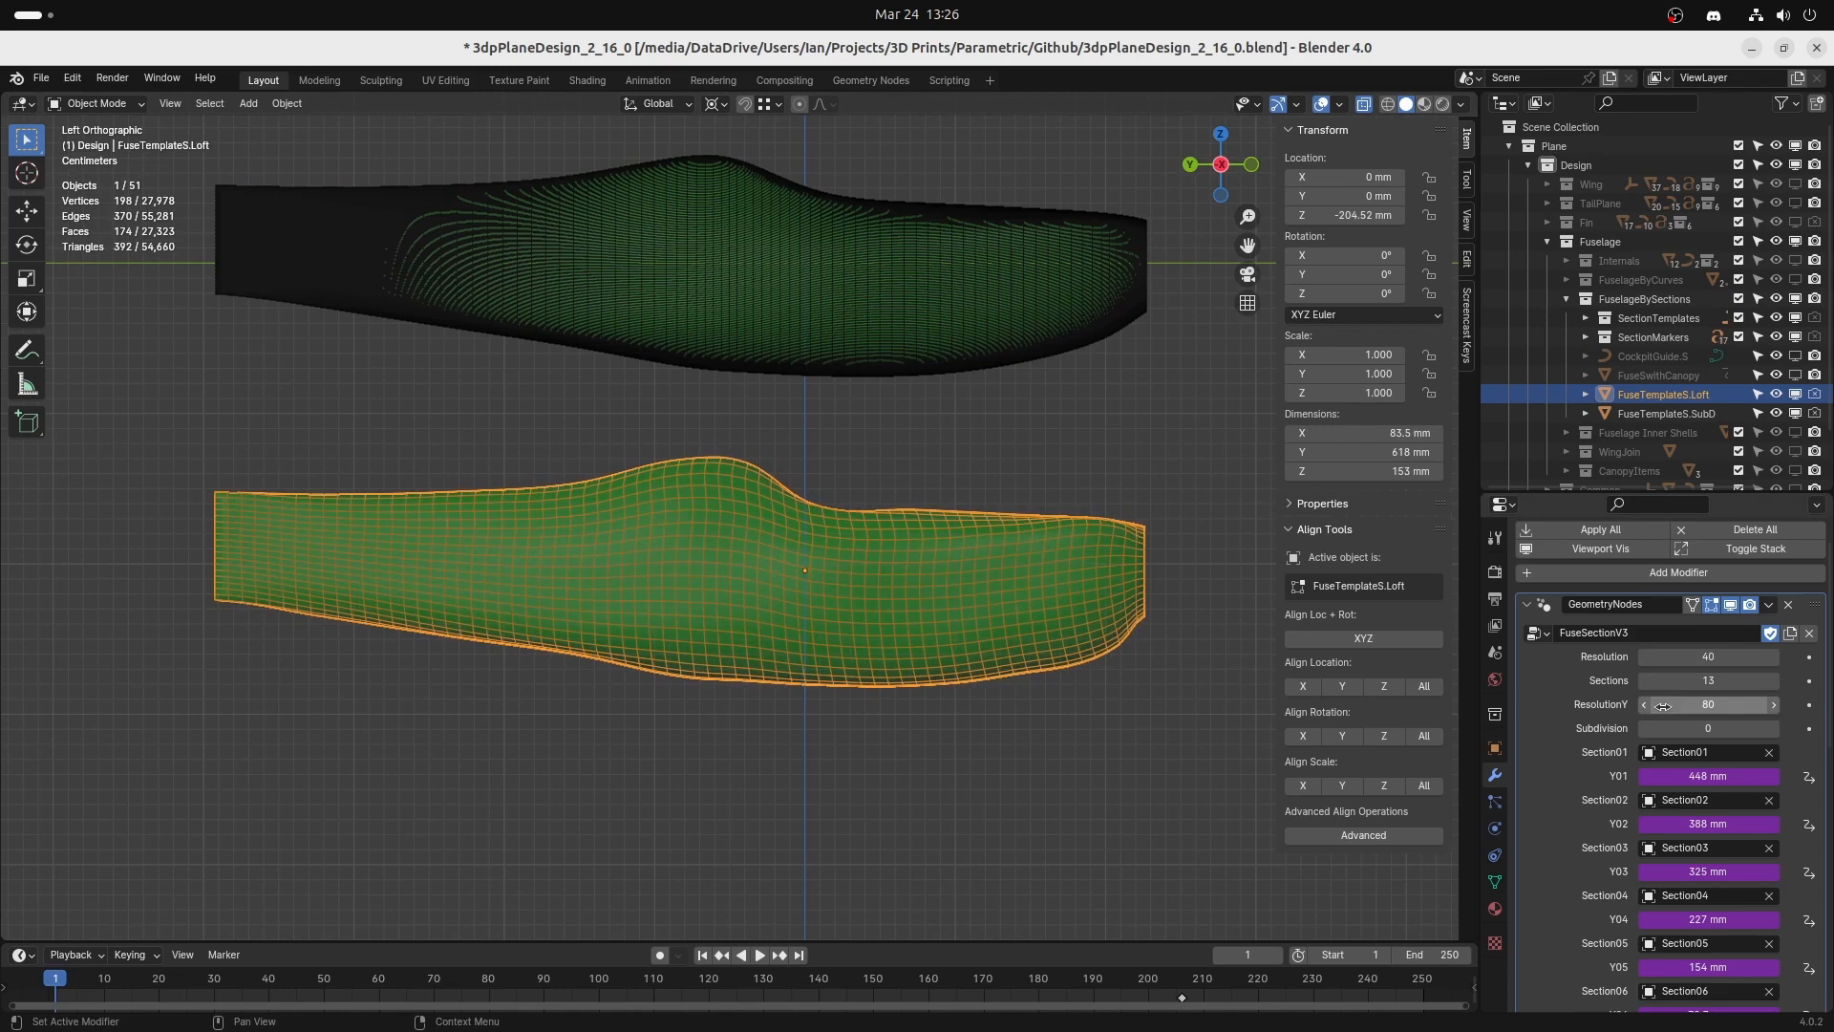
Select Section09 and its neighbouring section curve above the fuselage templates.
middle_drag(835, 595, 852, 532)
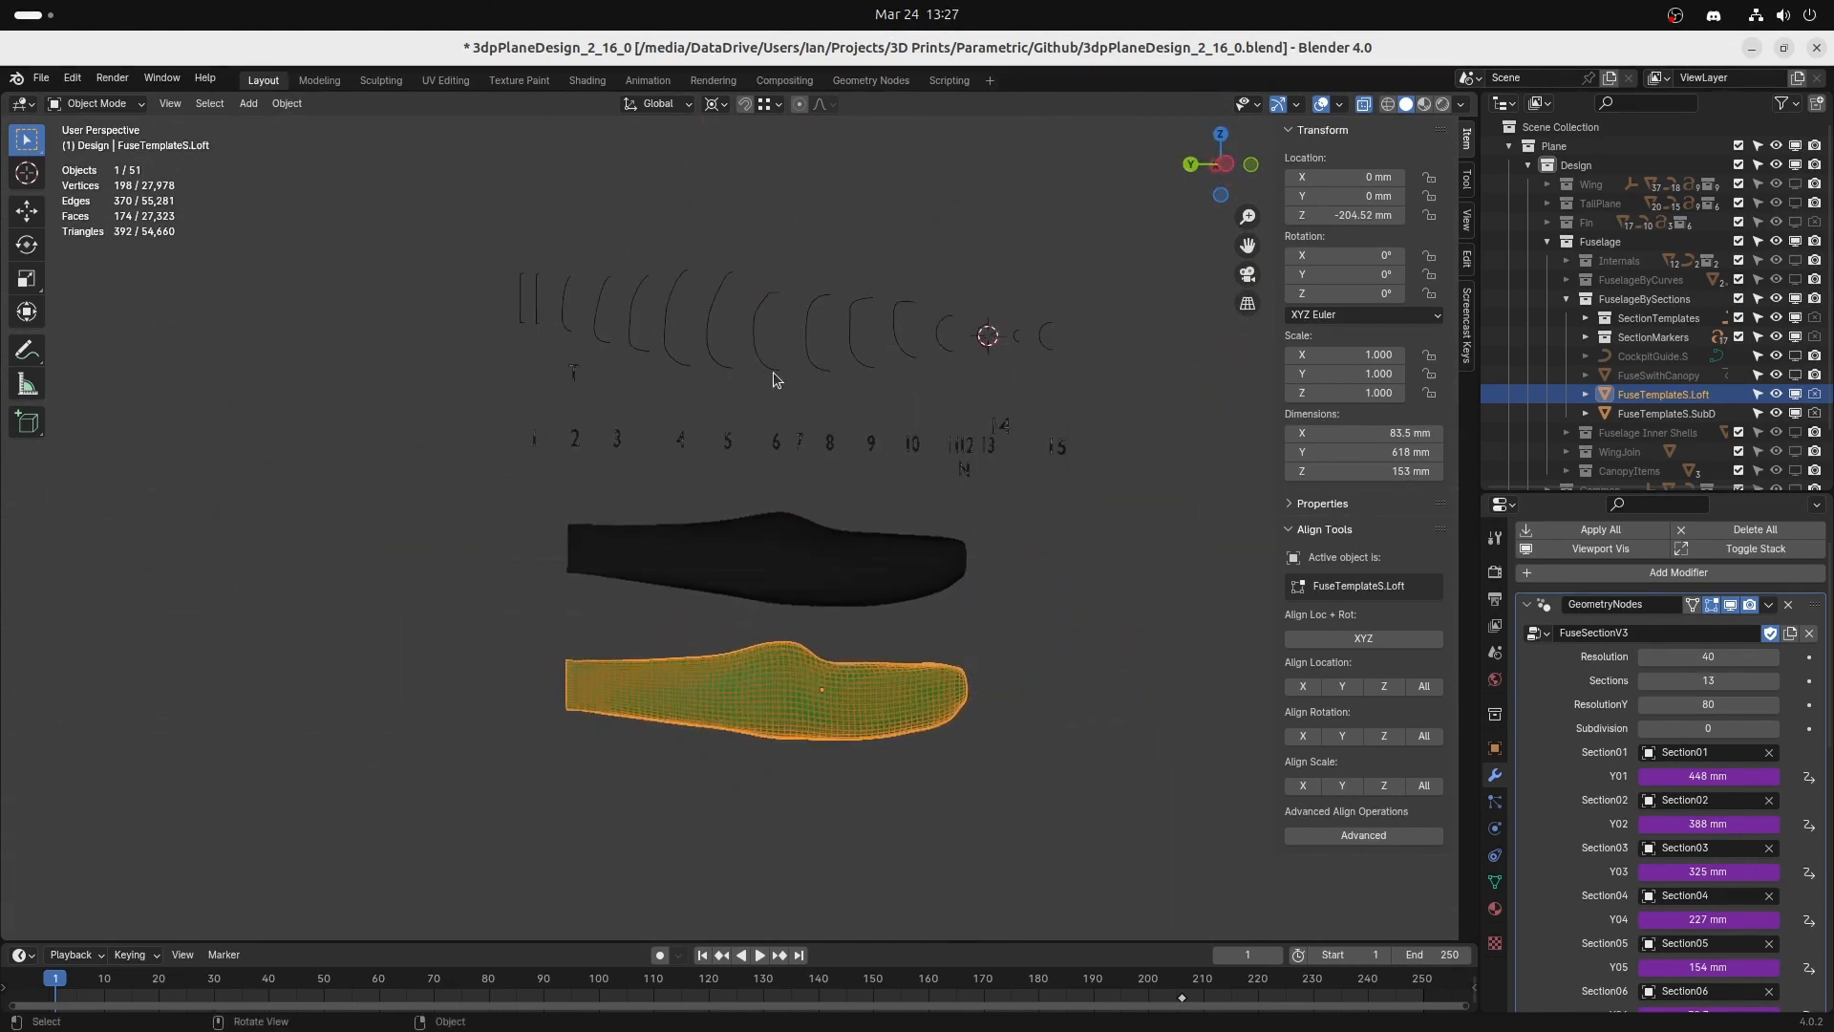
click(772, 329)
shift+click(812, 362)
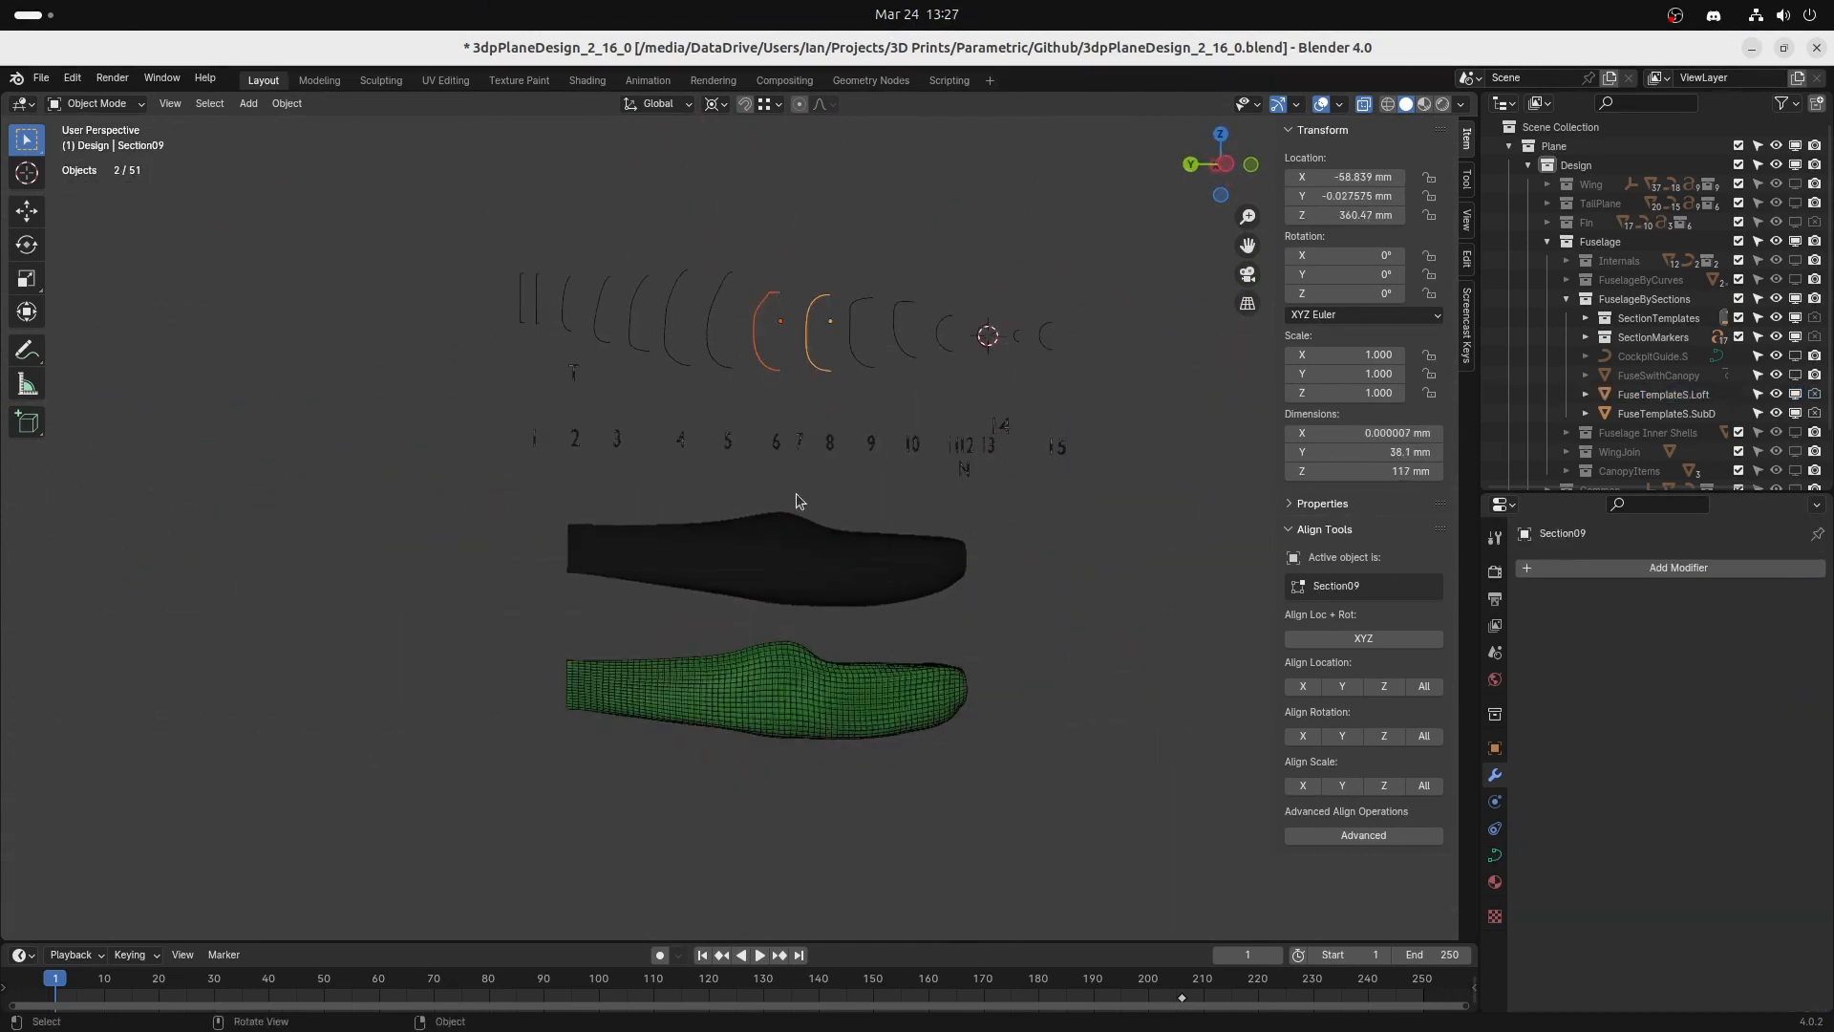
Select FuseTemplateS.SubD in left view and review its section positions and its nose and tail cutoff settings.
click(798, 531)
key(ctrl+KP_3)
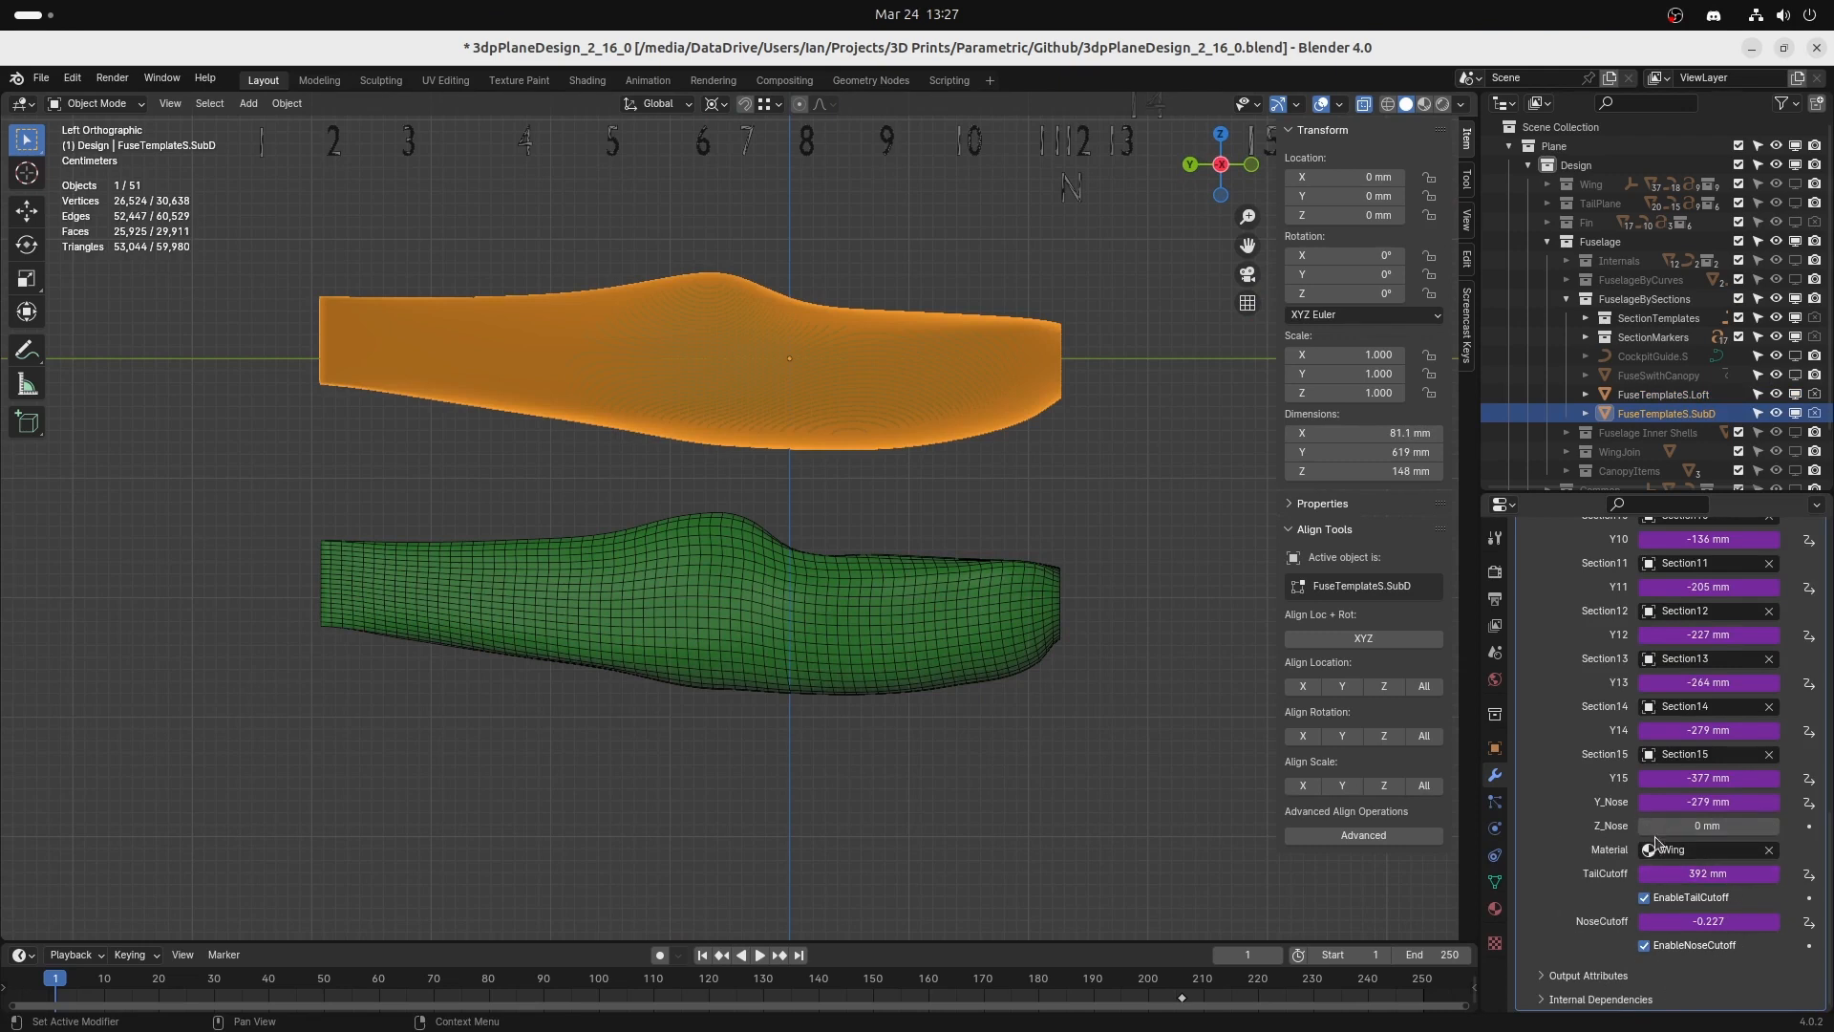
scroll(957, 497, up, 1)
Move the nose marker N along Y towards mid-fuselage to preview the lofted template's cutoff, and return it to its original place.
scroll(957, 497, down, 2)
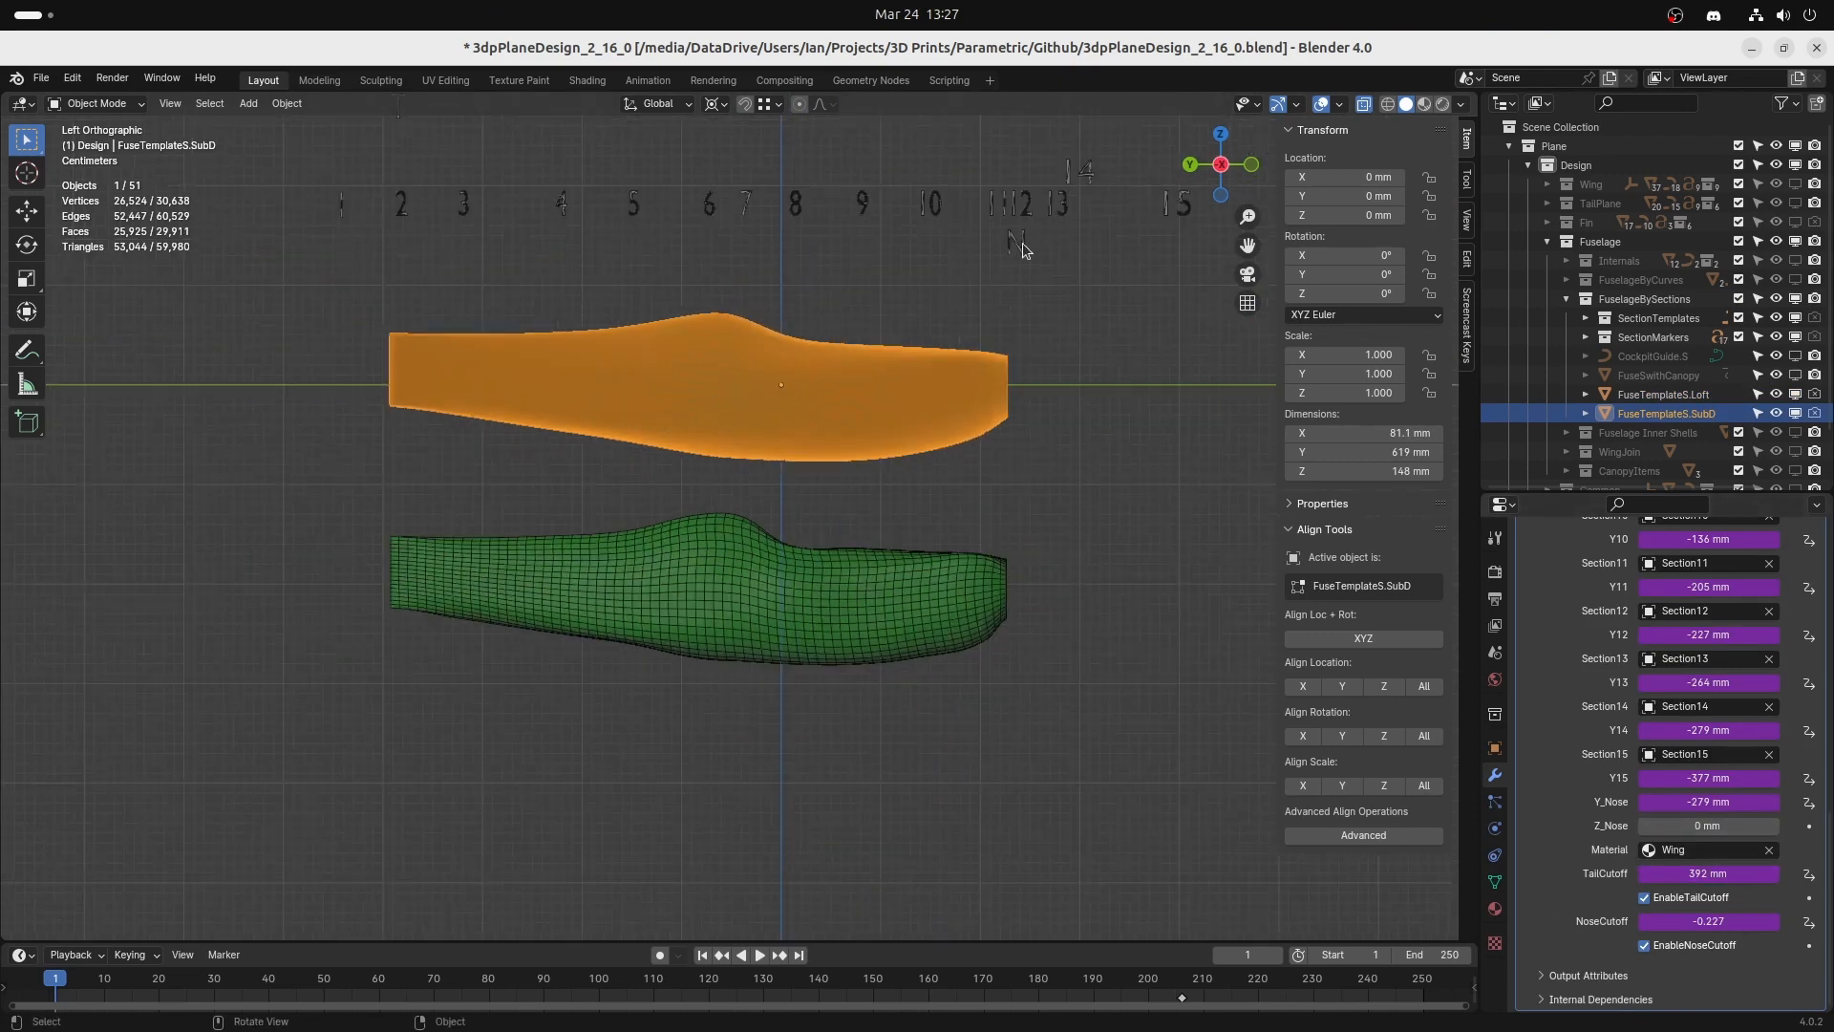
click(1018, 245)
key(g)
key(y)
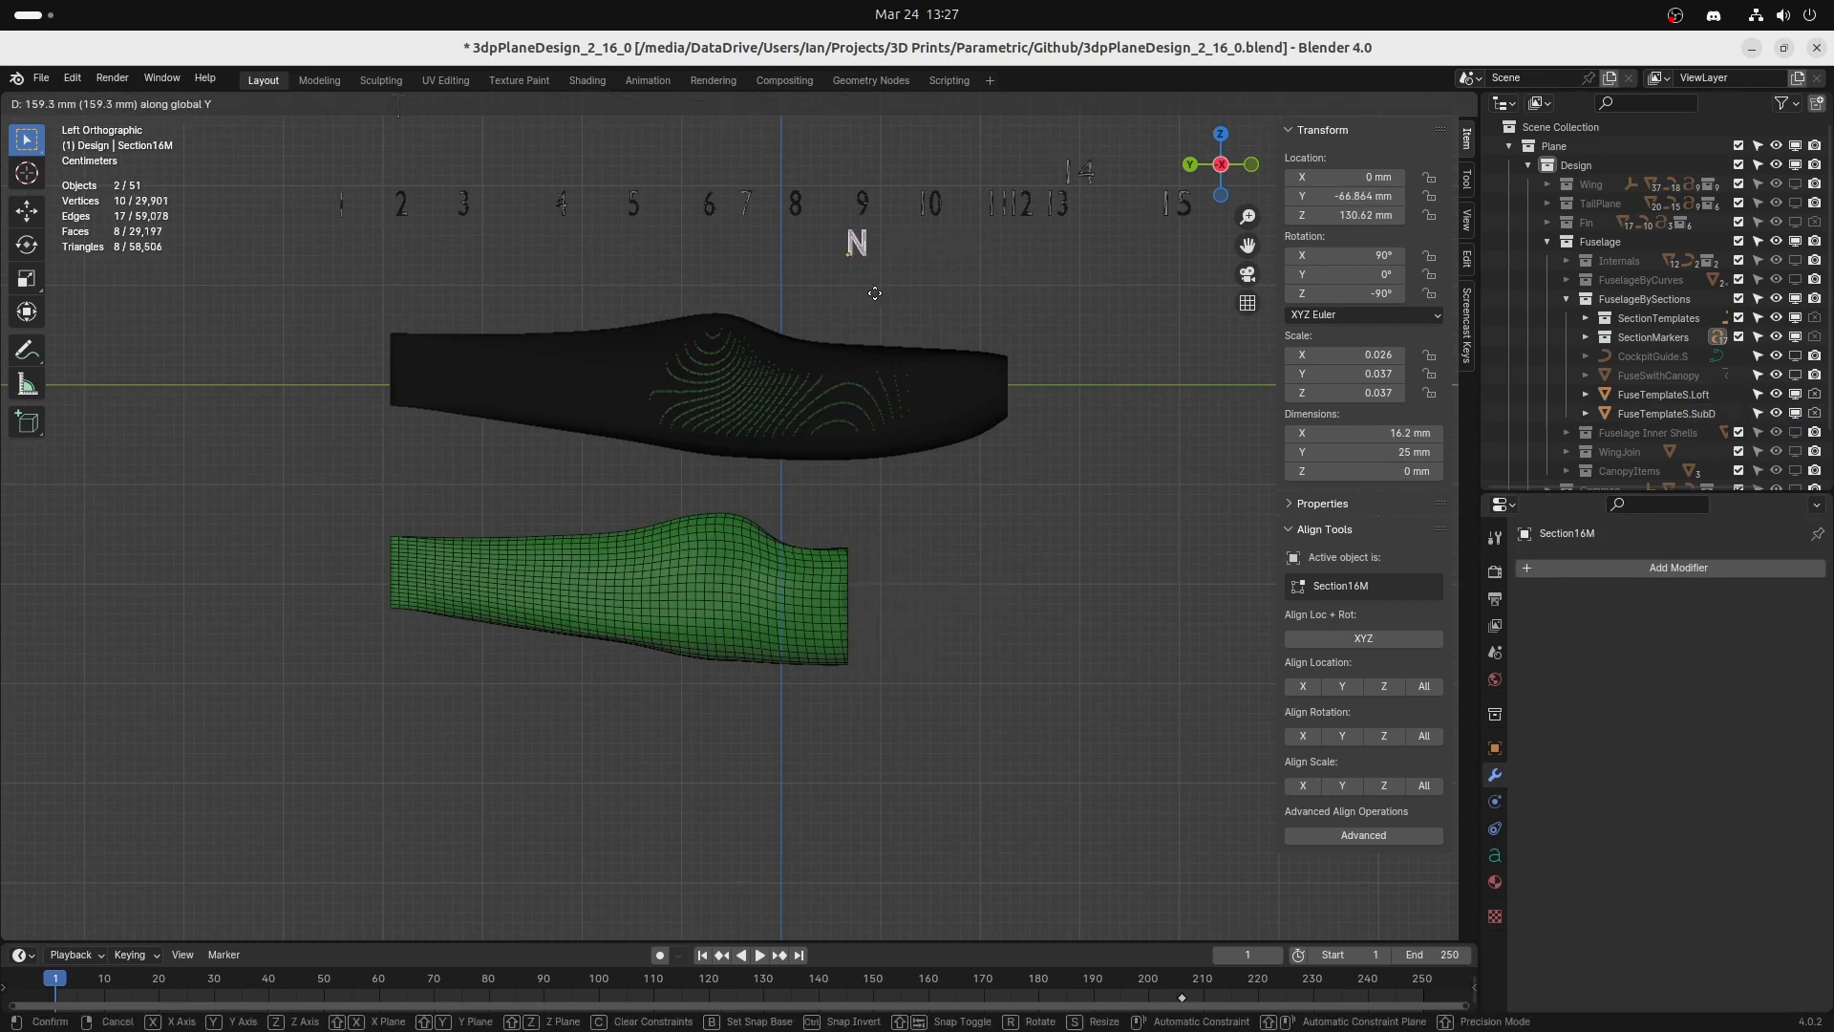
click(1000, 279)
Turn EnableNoseCutoff off and back on for FuseTemplateS.SubD.
click(978, 404)
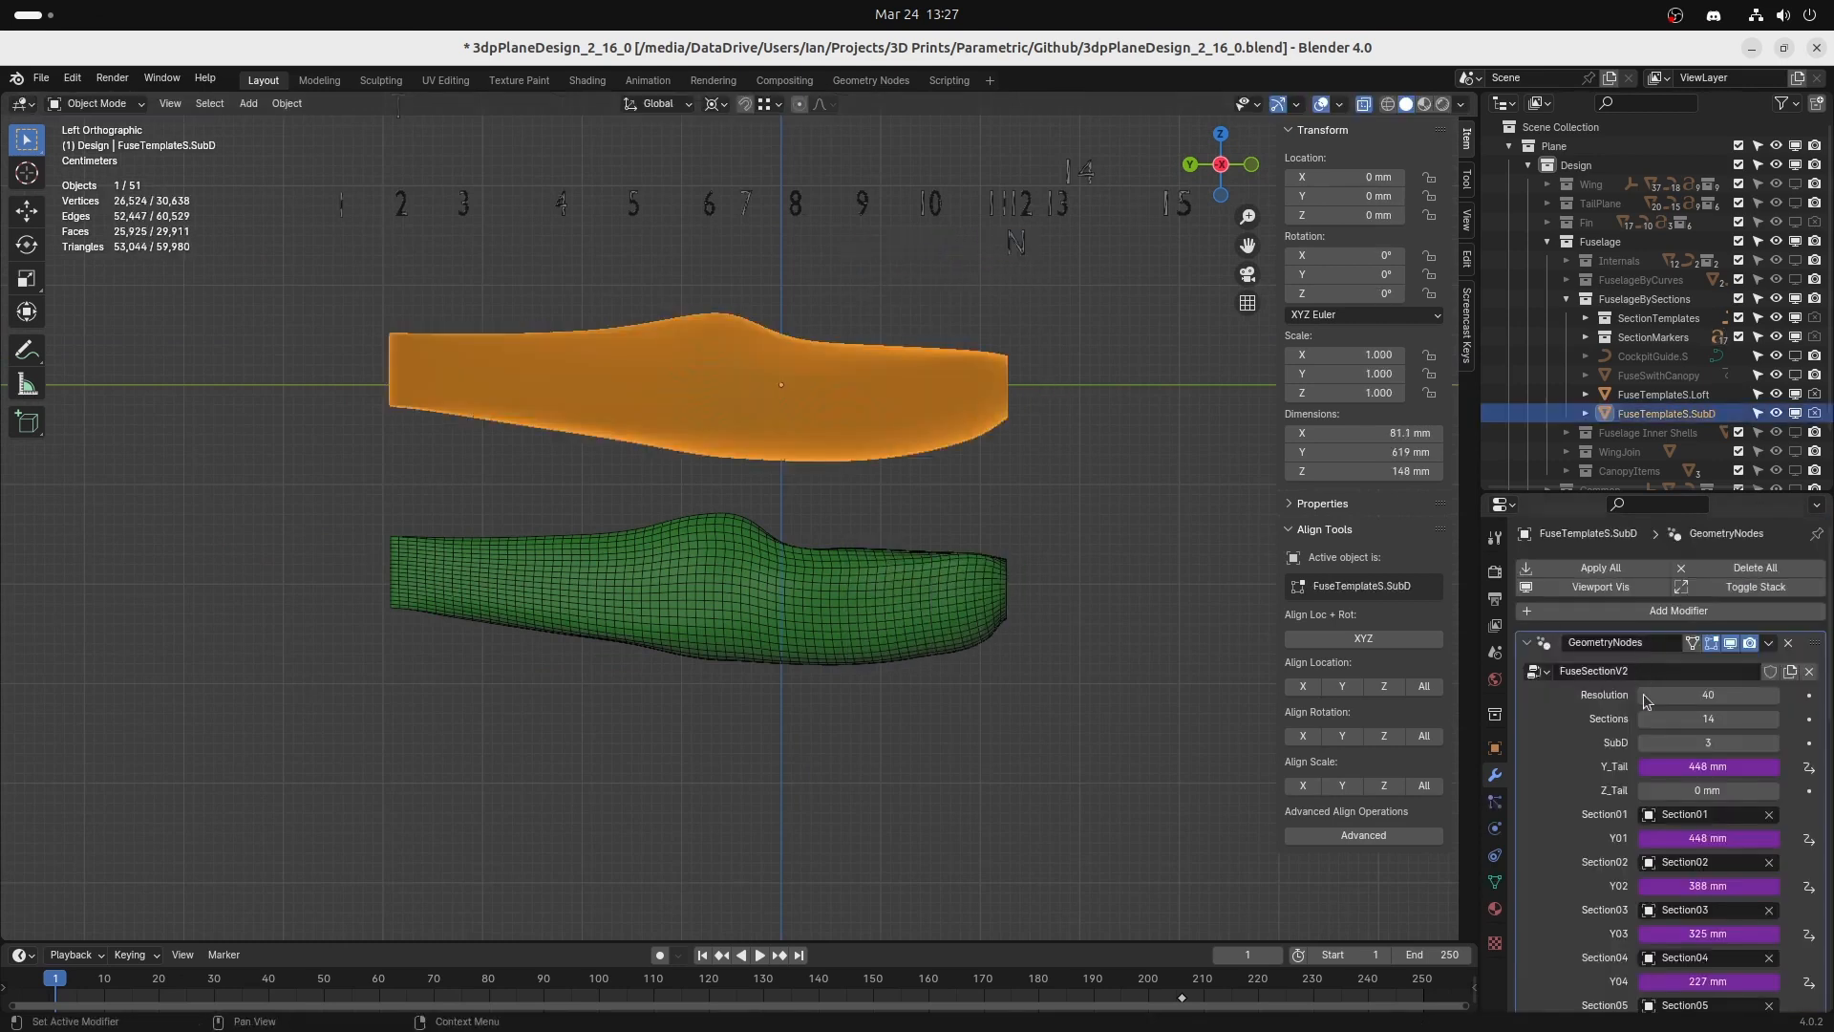
scroll(1684, 761, down, 10)
scroll(1685, 761, down, 5)
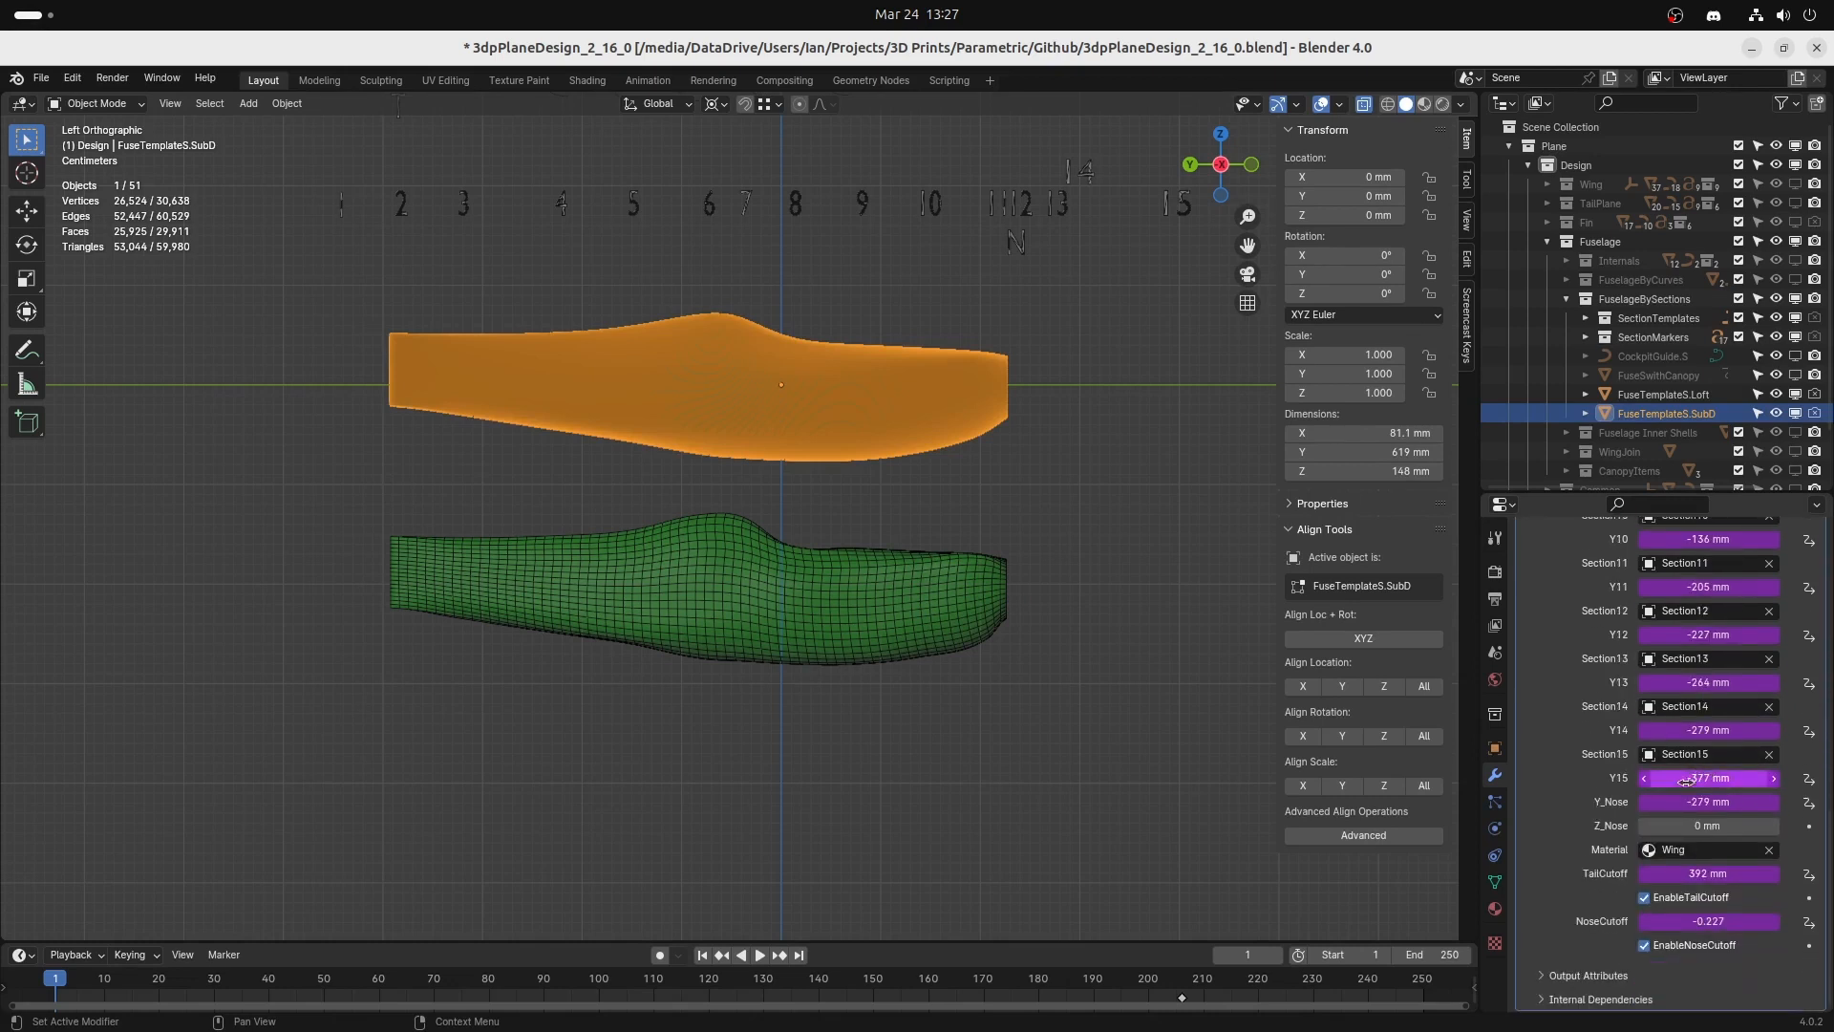
click(1644, 946)
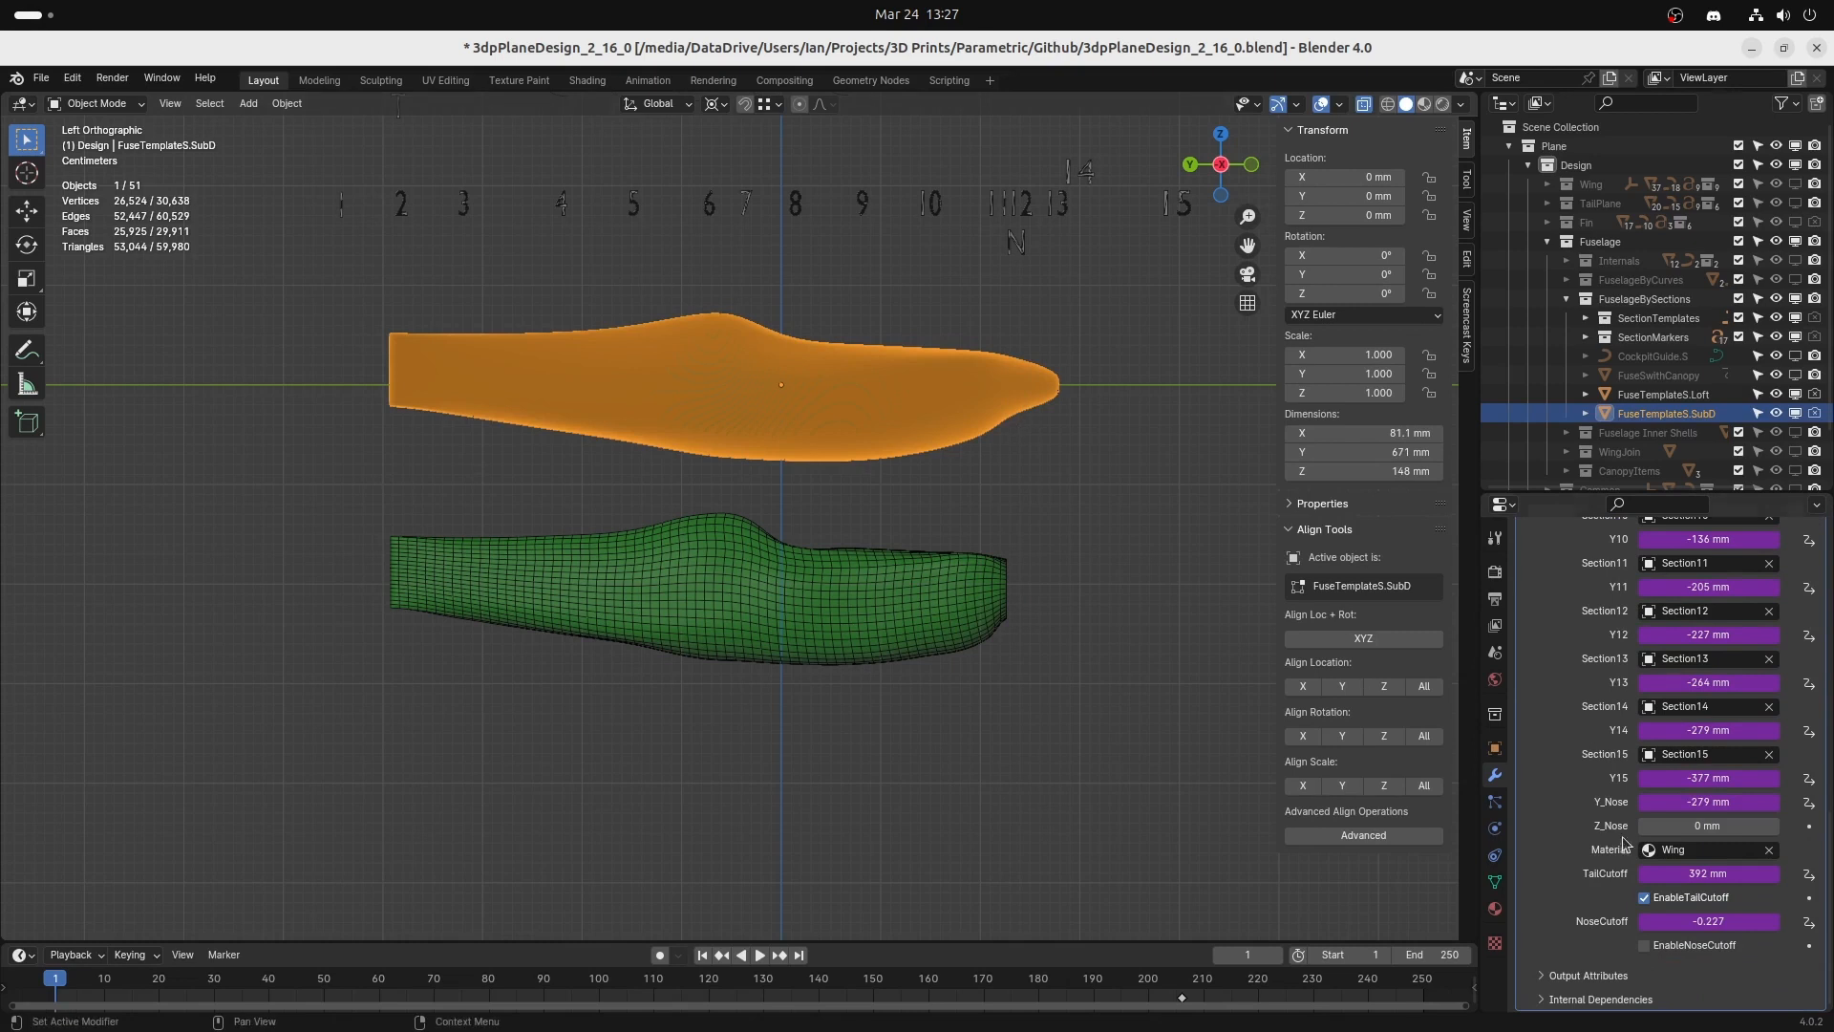
click(1644, 946)
Compare the nose ends of FuseTemplateS.Loft and FuseTemplateS.SubD up close, selecting each template in perspective view.
scroll(1039, 516, up, 5)
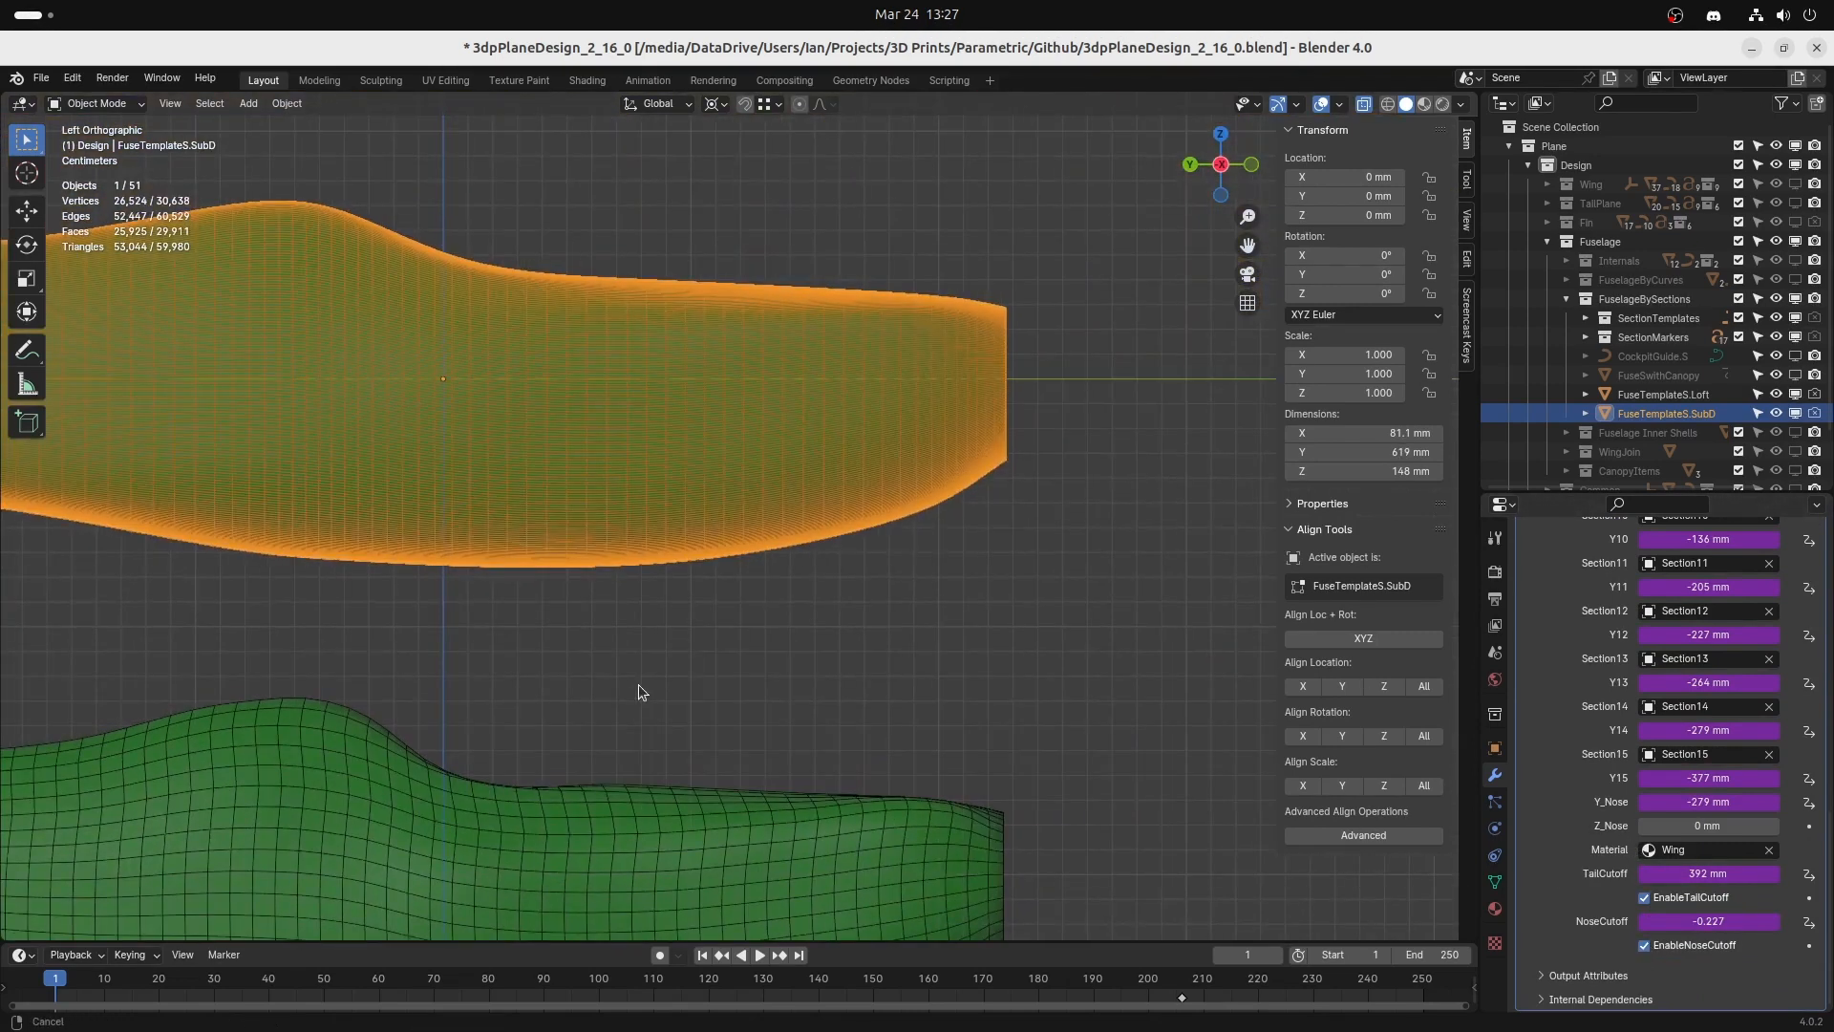
click(961, 484)
middle_drag(961, 485, 917, 604)
click(989, 597)
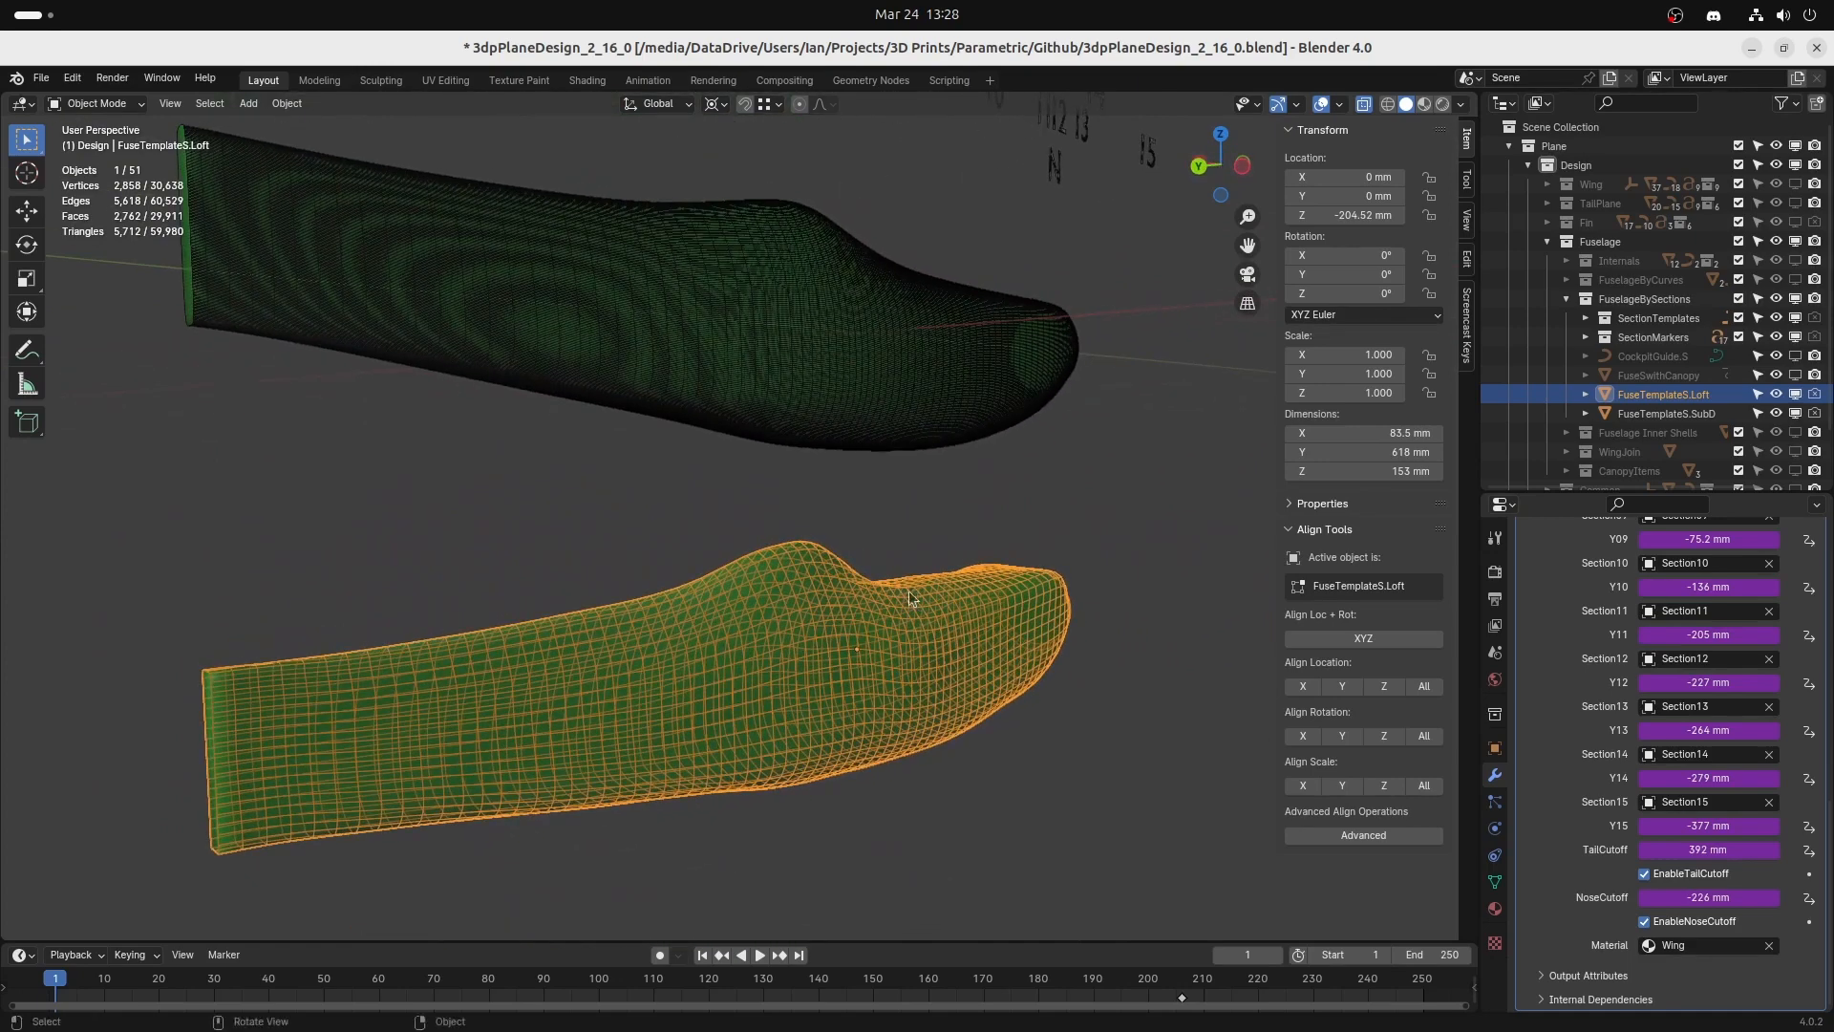
click(878, 375)
middle_drag(878, 376, 902, 440)
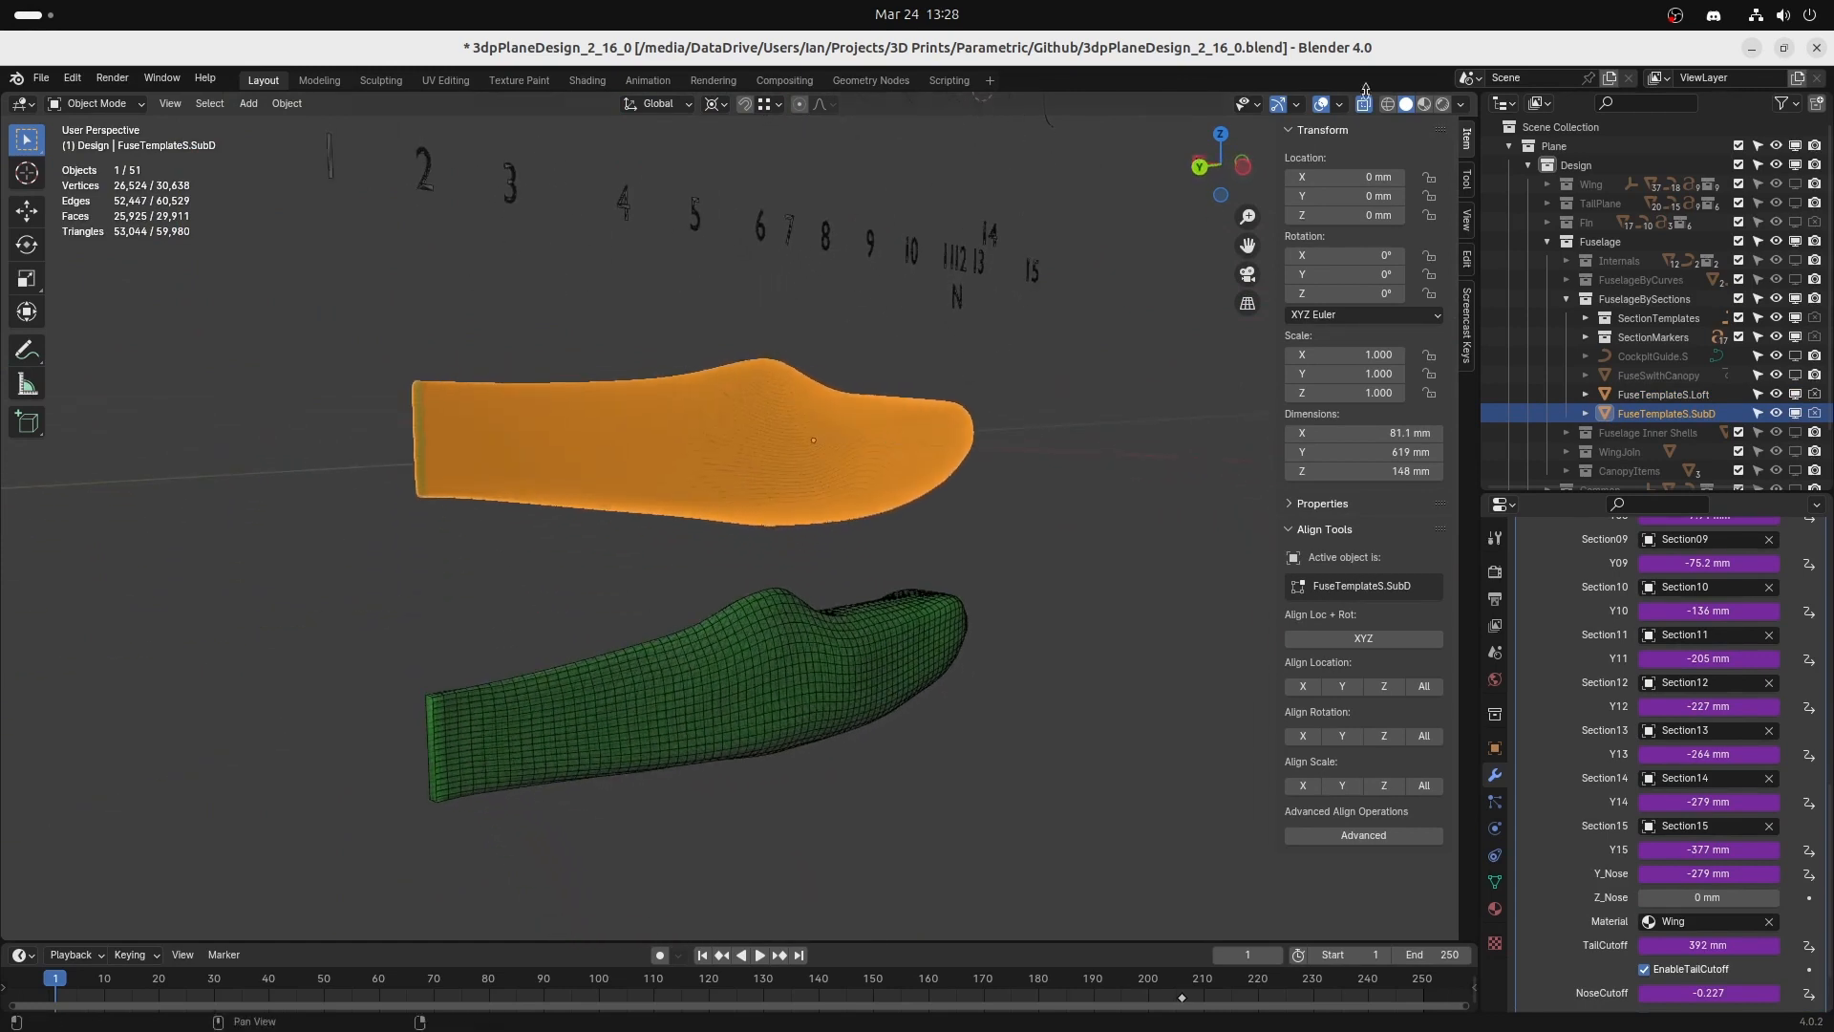
Switch the viewport to rendered shading, hide the overlays and inspect the surfaces of both fuselage templates.
click(1442, 104)
click(1339, 105)
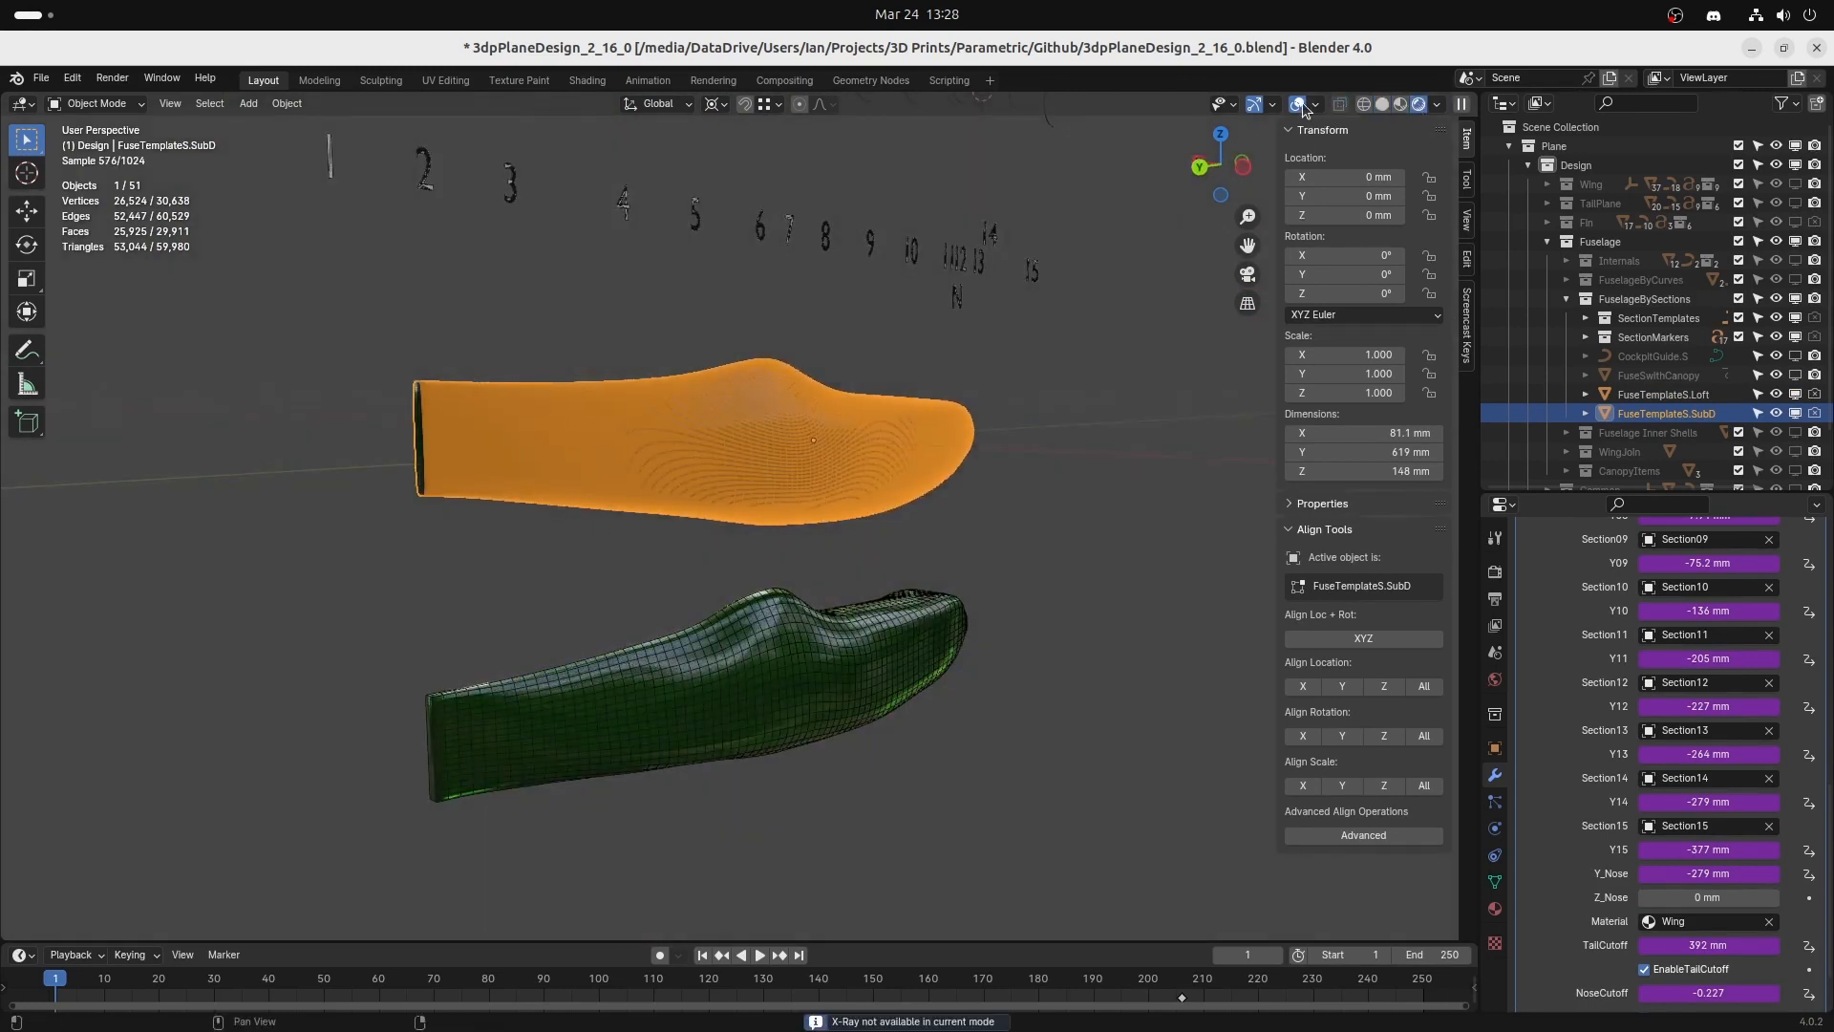
click(1299, 103)
middle_drag(838, 602, 848, 539)
middle_drag(1030, 413, 1167, 363)
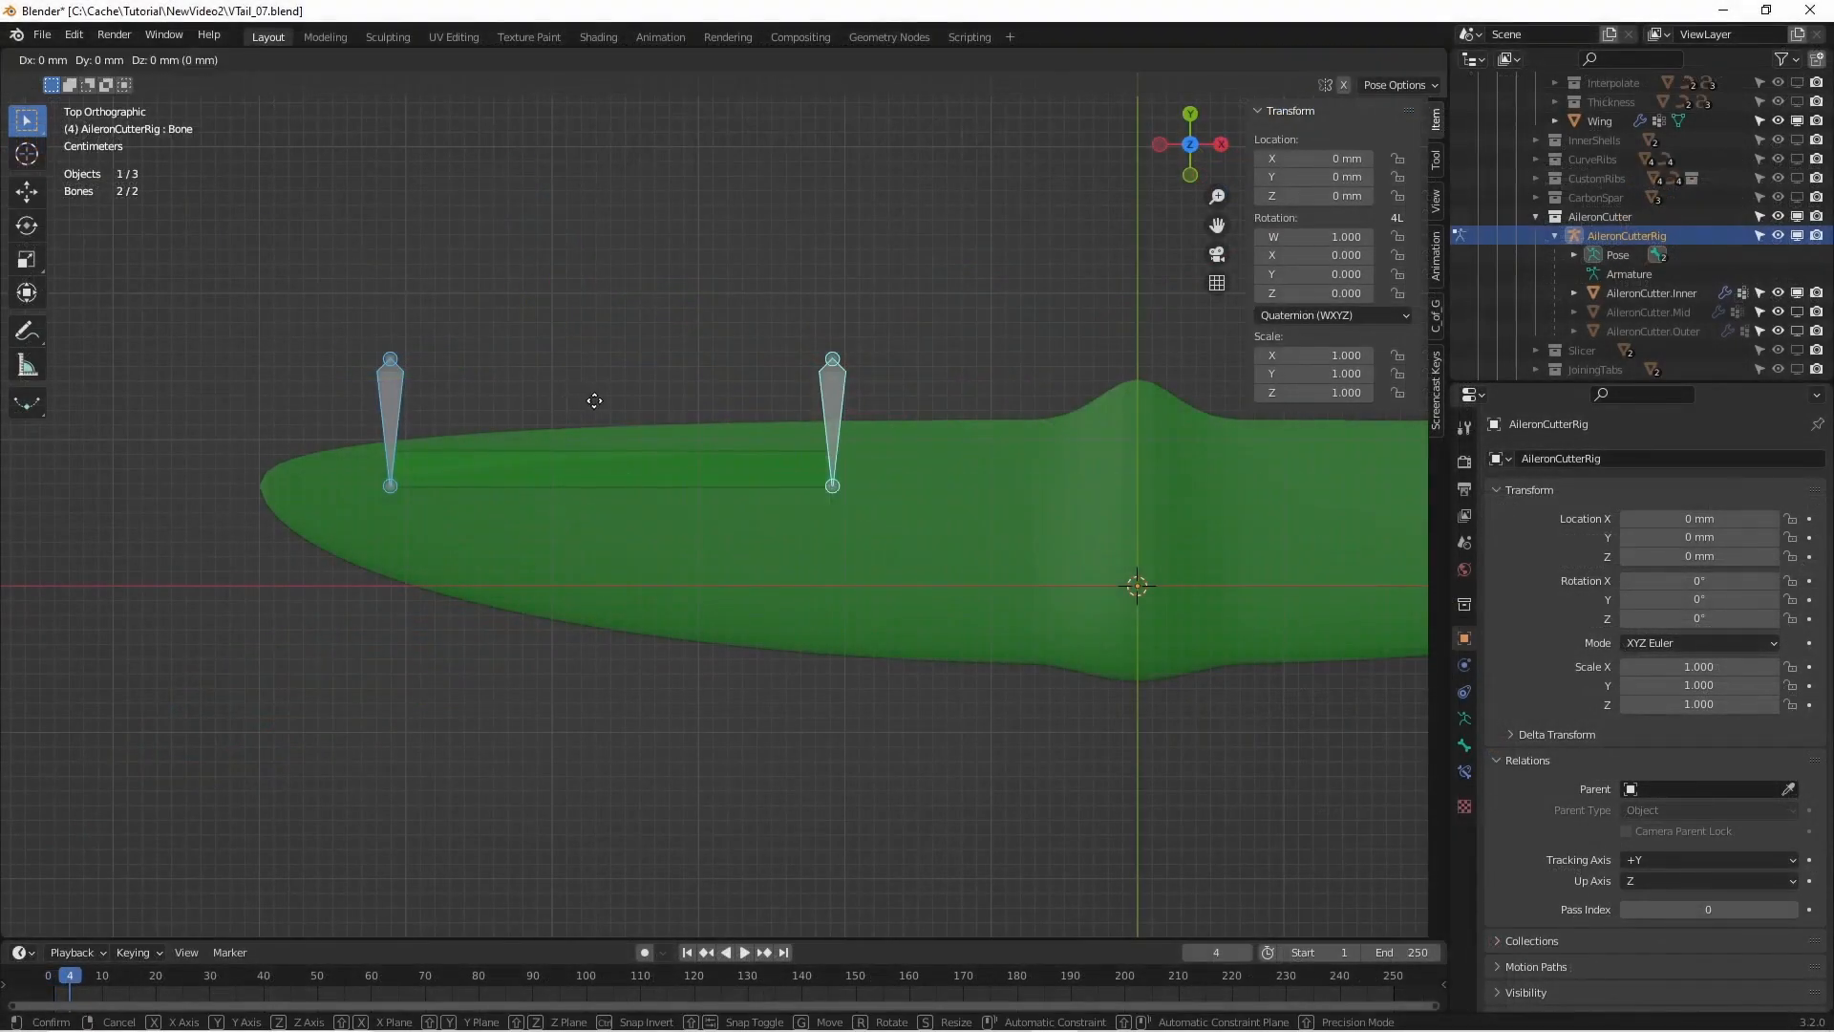
Move both AileronCutterRig bones about 125 mm along X, and shift the wingtip-side bone about -83 mm along X.
key(g)
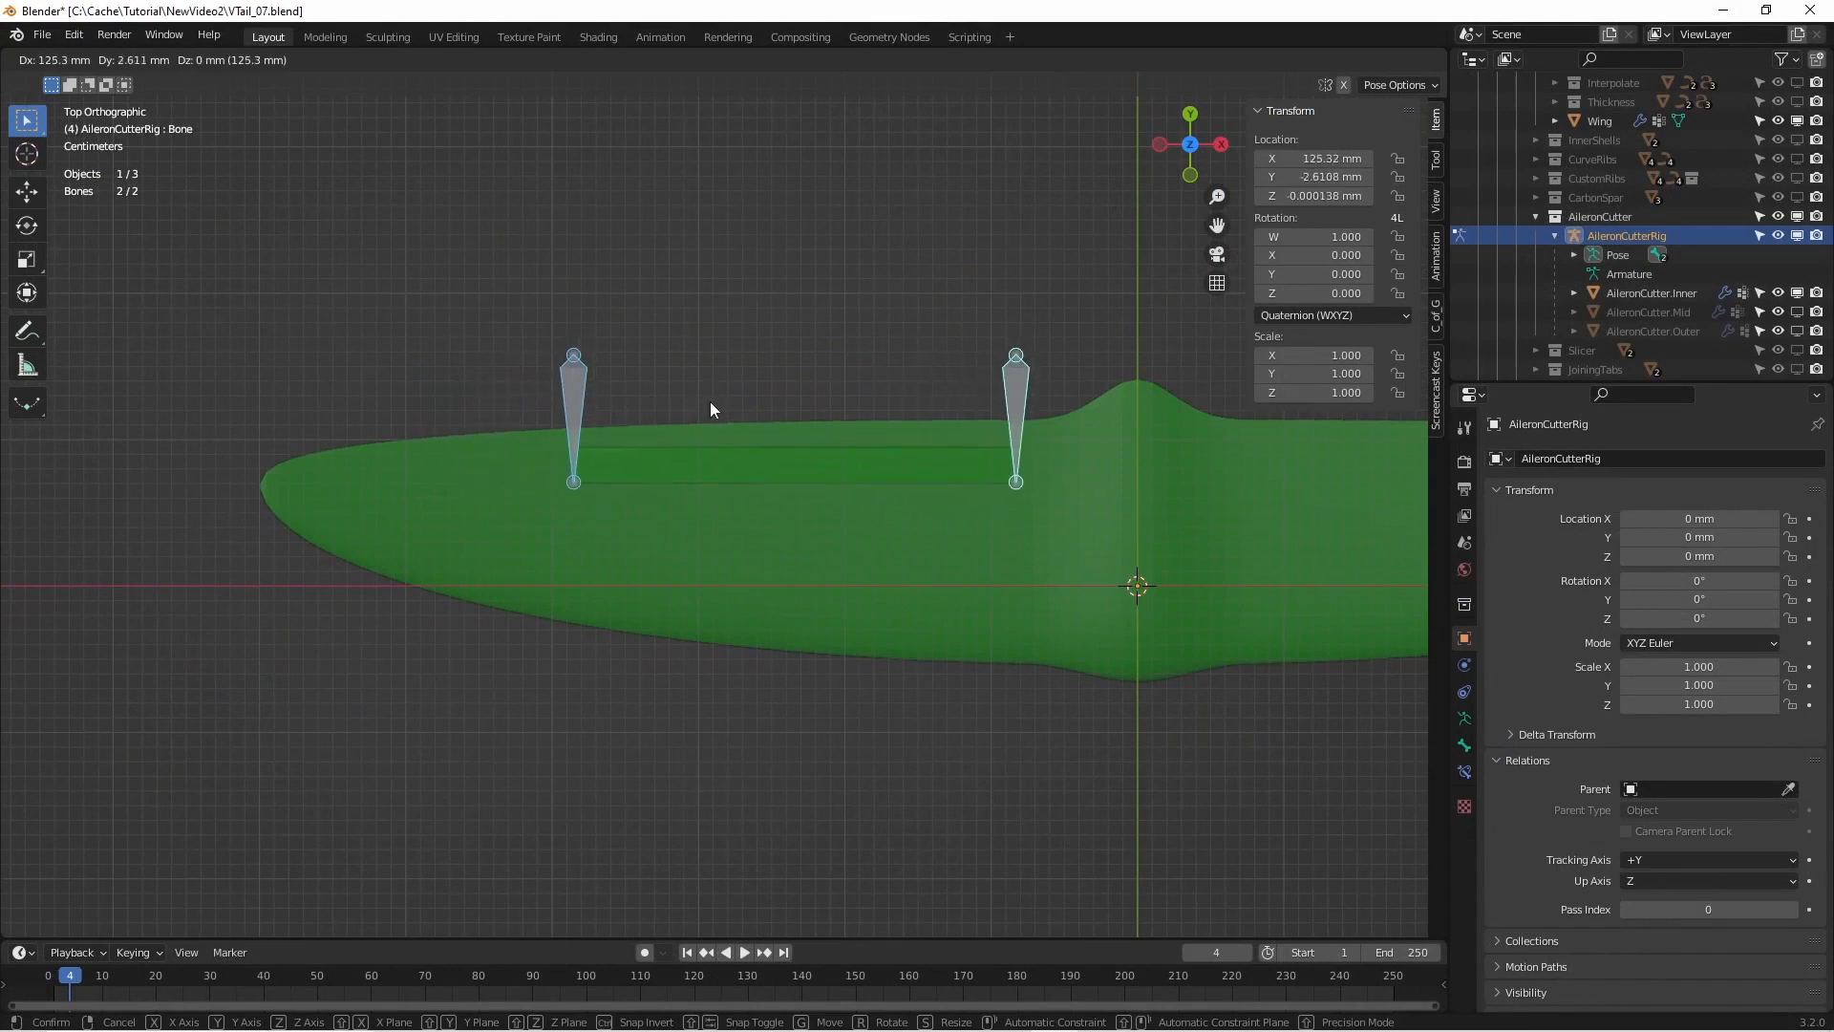
click(708, 401)
click(573, 393)
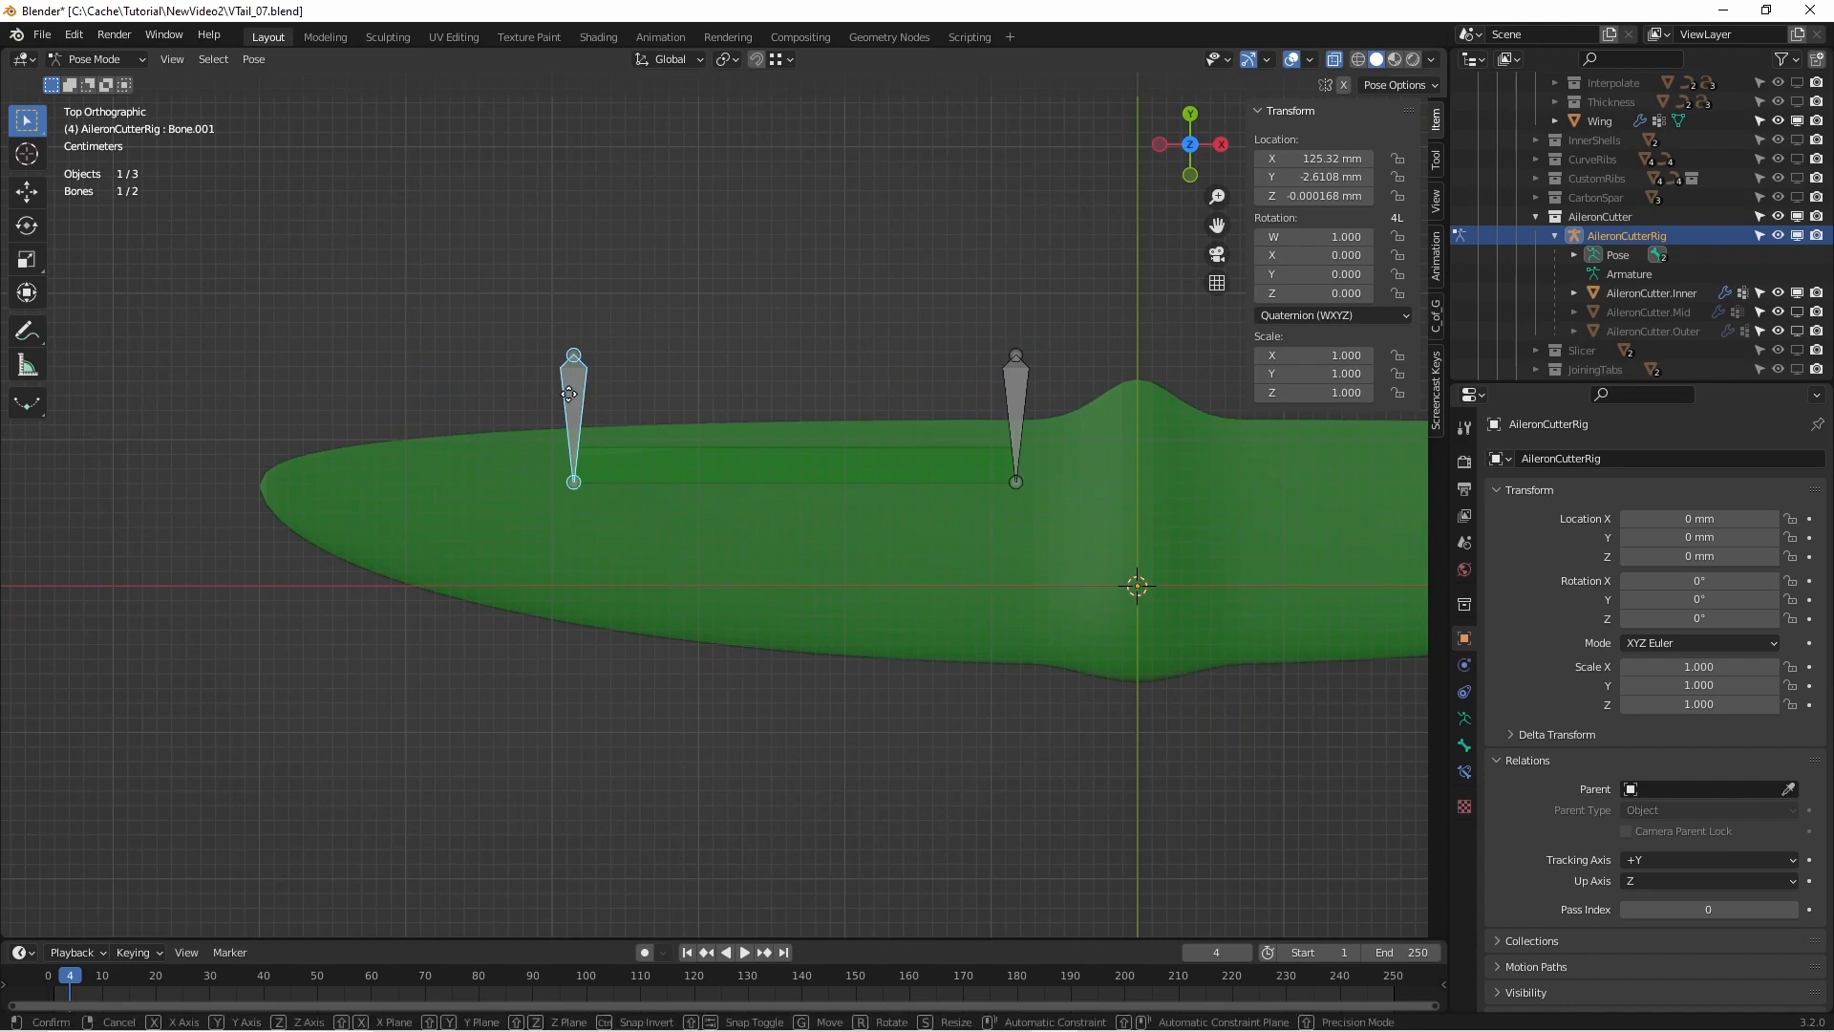
key(g)
key(x)
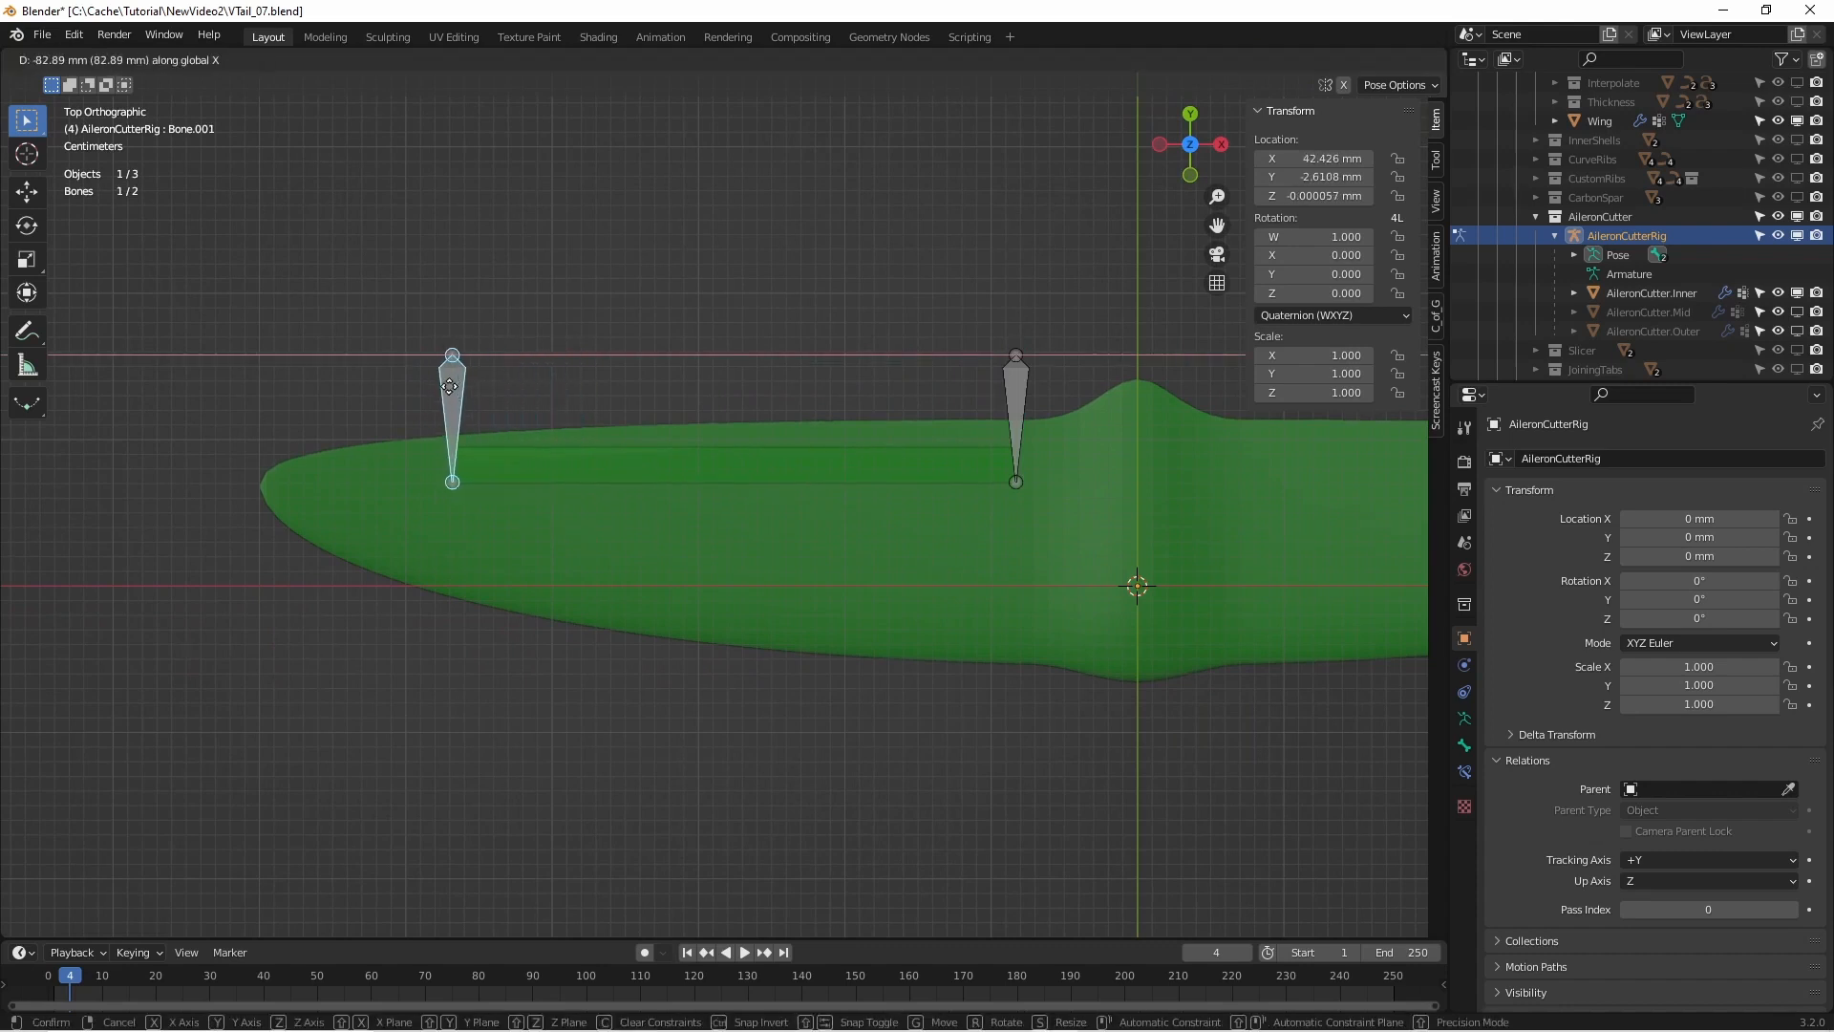
click(462, 363)
Select both AileronCutterRig bones in perspective view and move them along Z.
middle_drag(562, 246, 887, 423)
scroll(869, 451, up, 2)
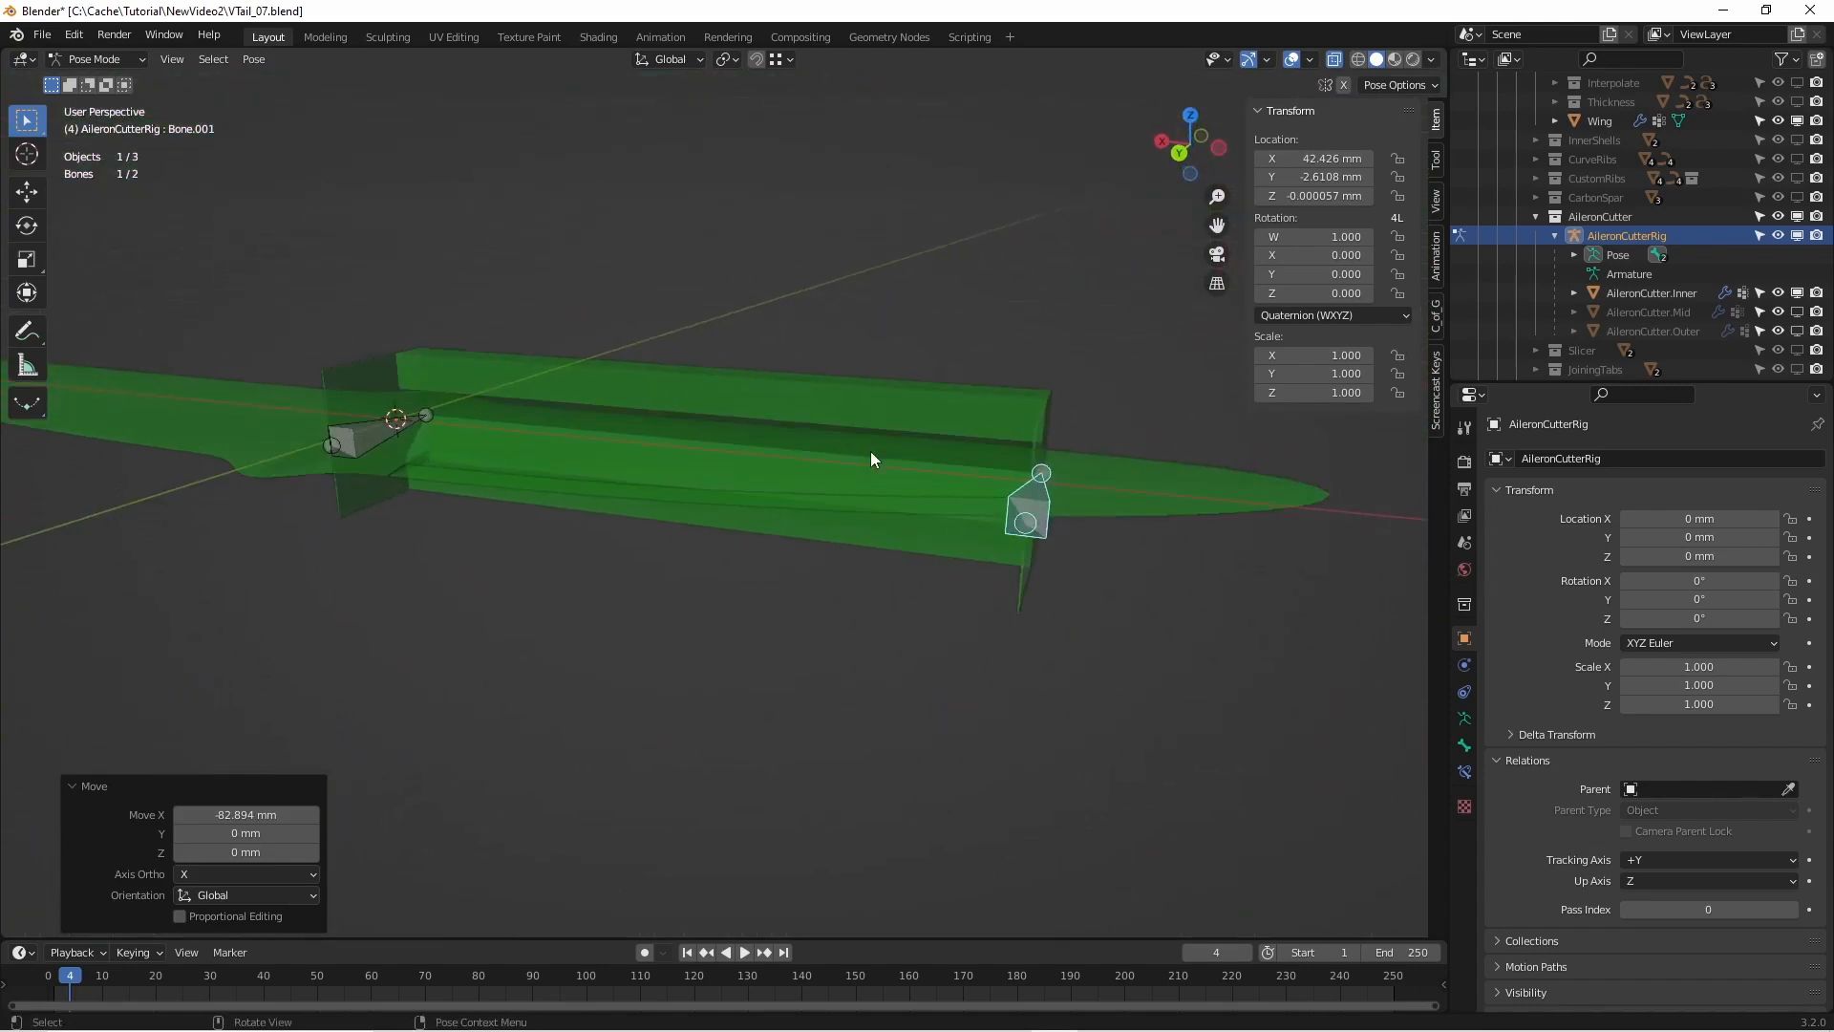
shift+click(339, 445)
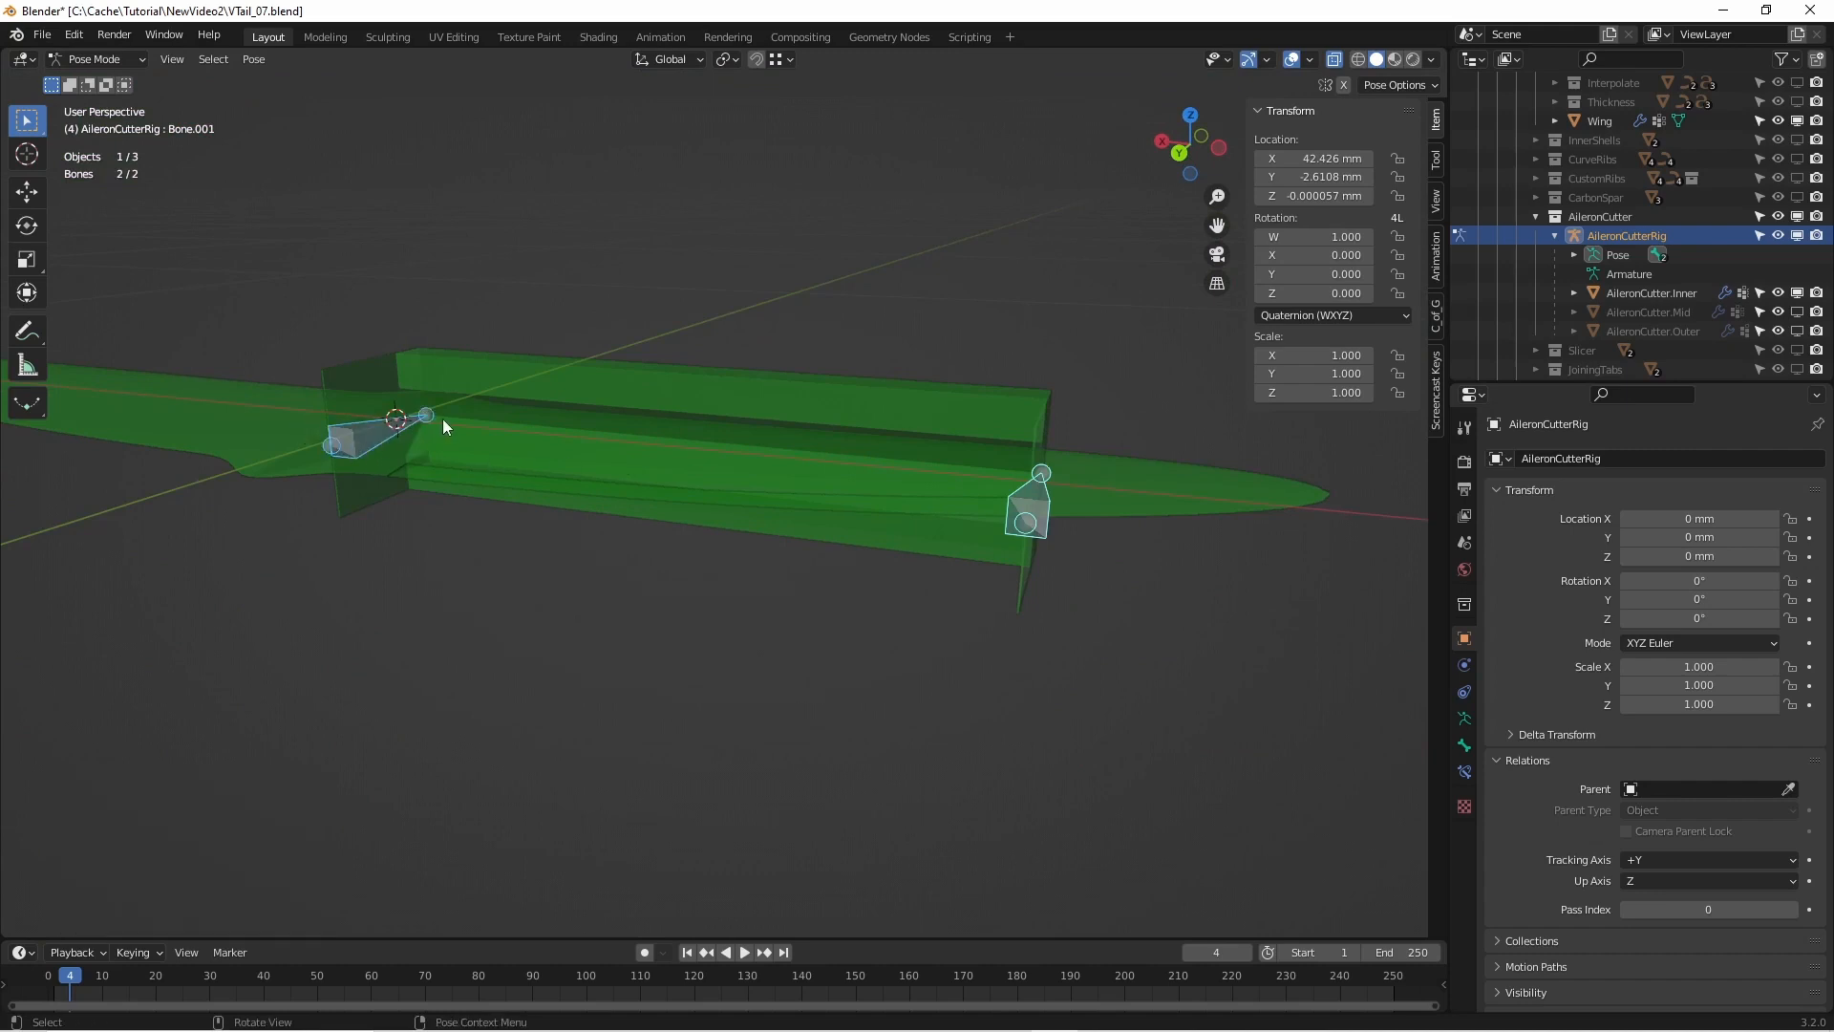
key(g)
key(z)
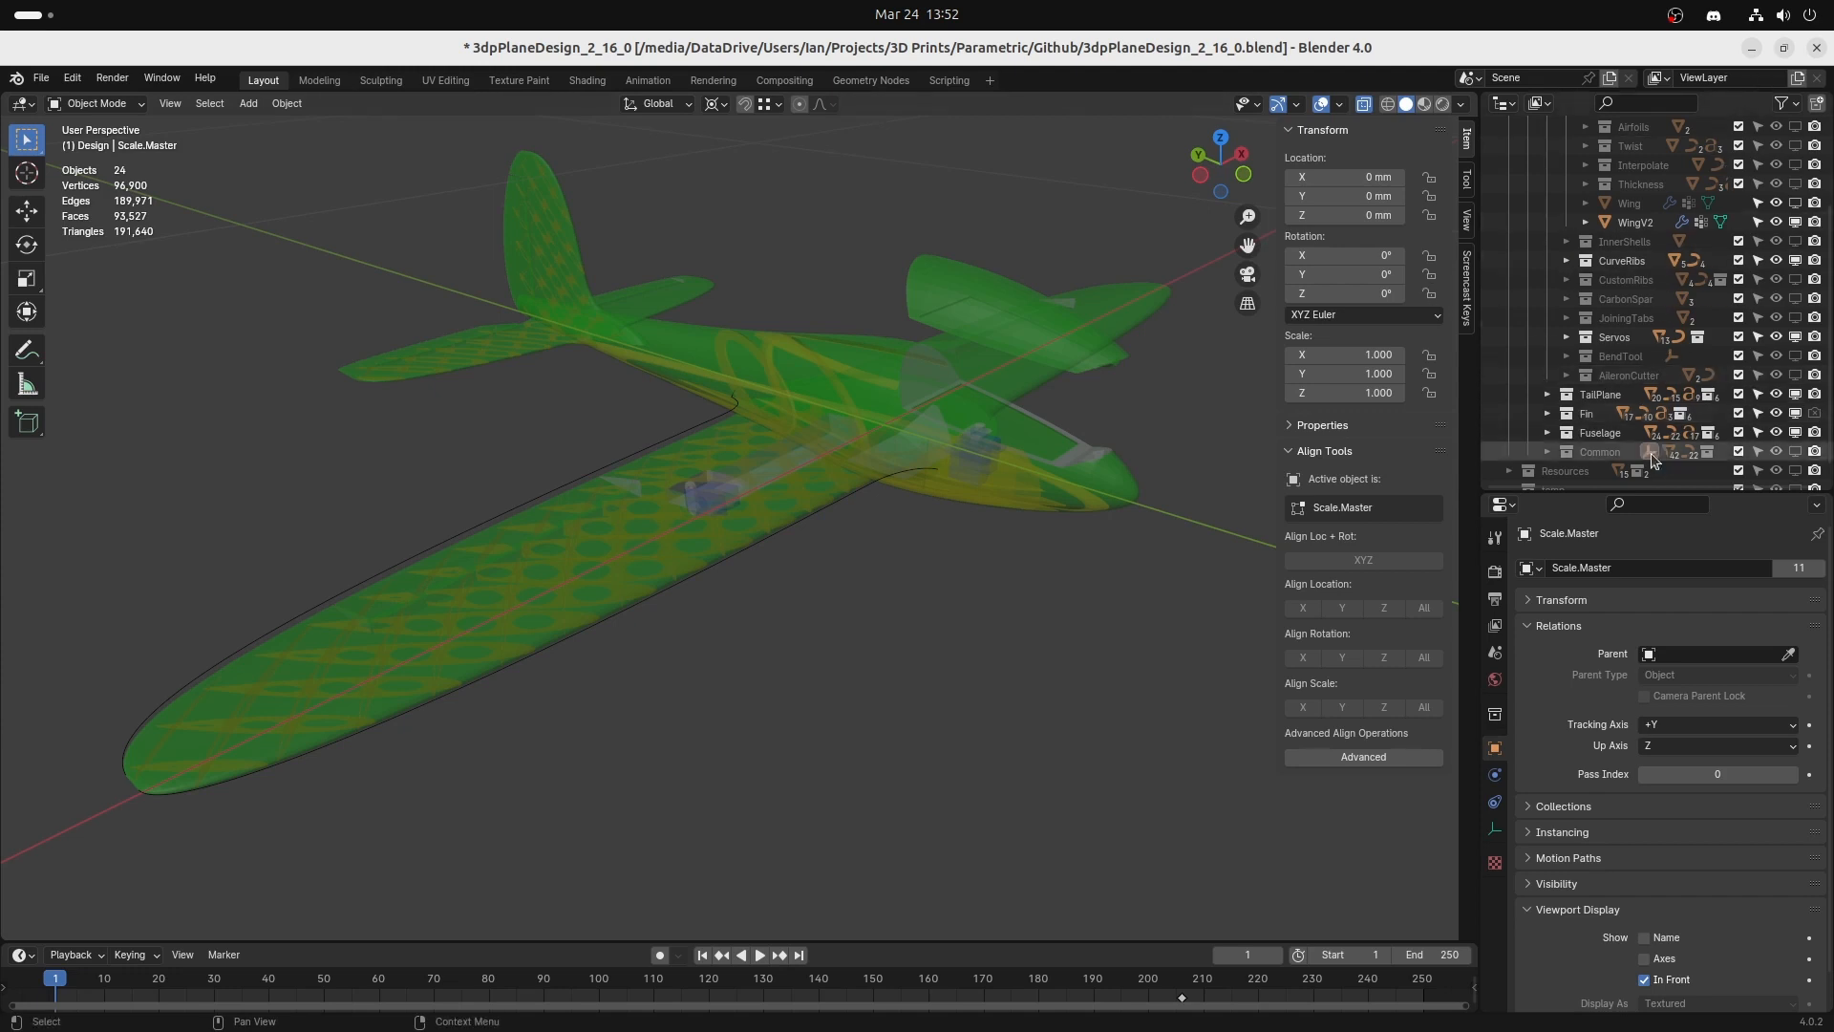
Show the AileronCutter collection in the 3dpPlaneDesign file, expand it, and select AileronCutterInner, AileronCutterOuter and CutterCurve in turn.
click(1624, 380)
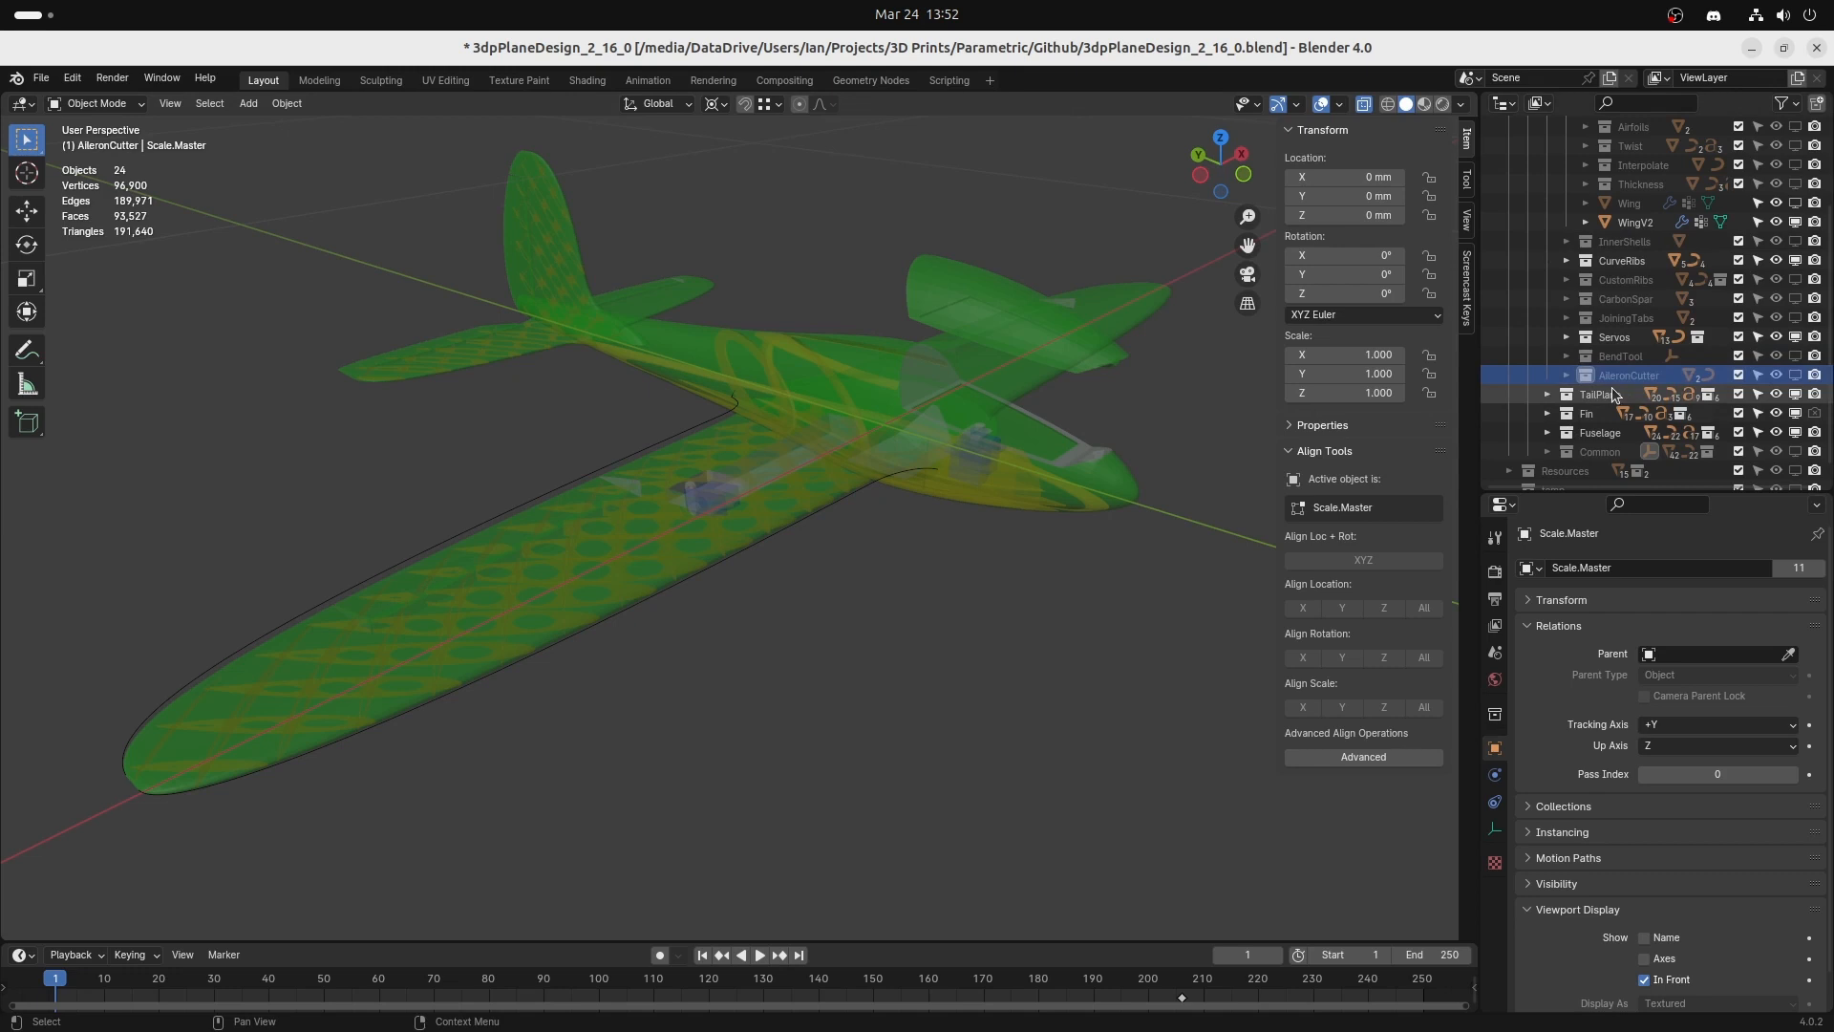
click(1796, 375)
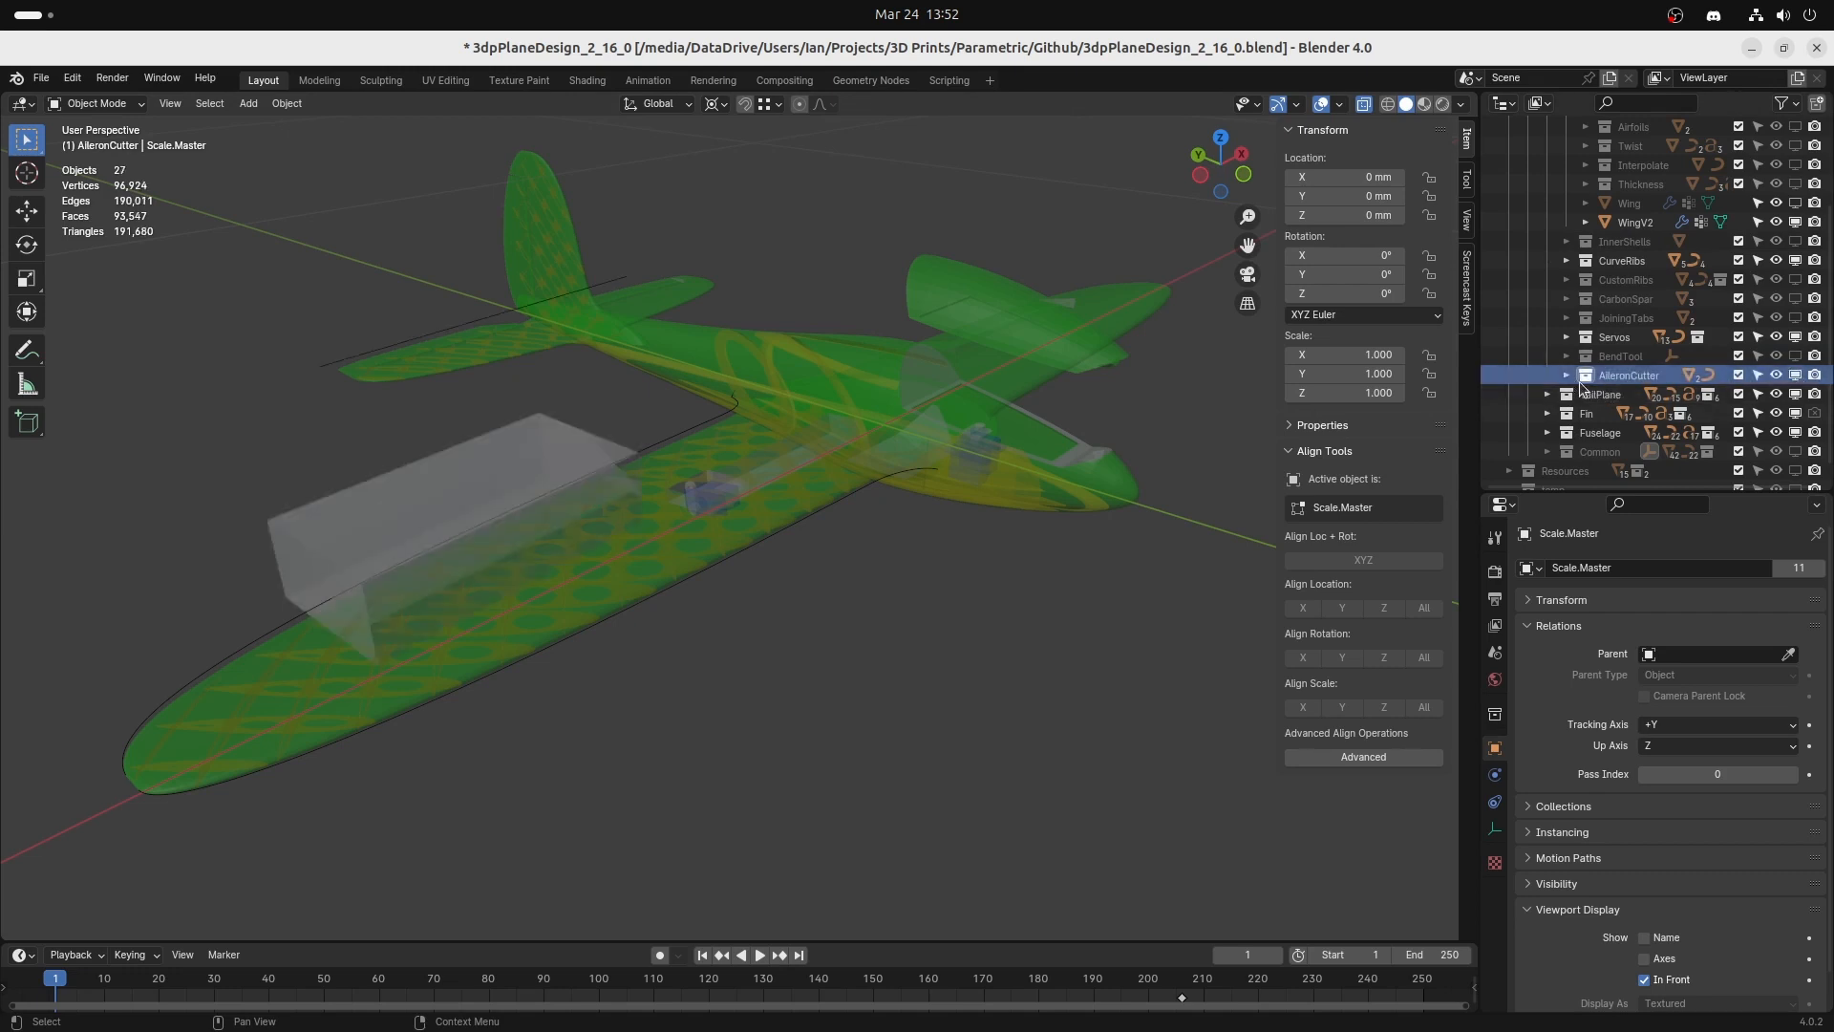
click(1567, 378)
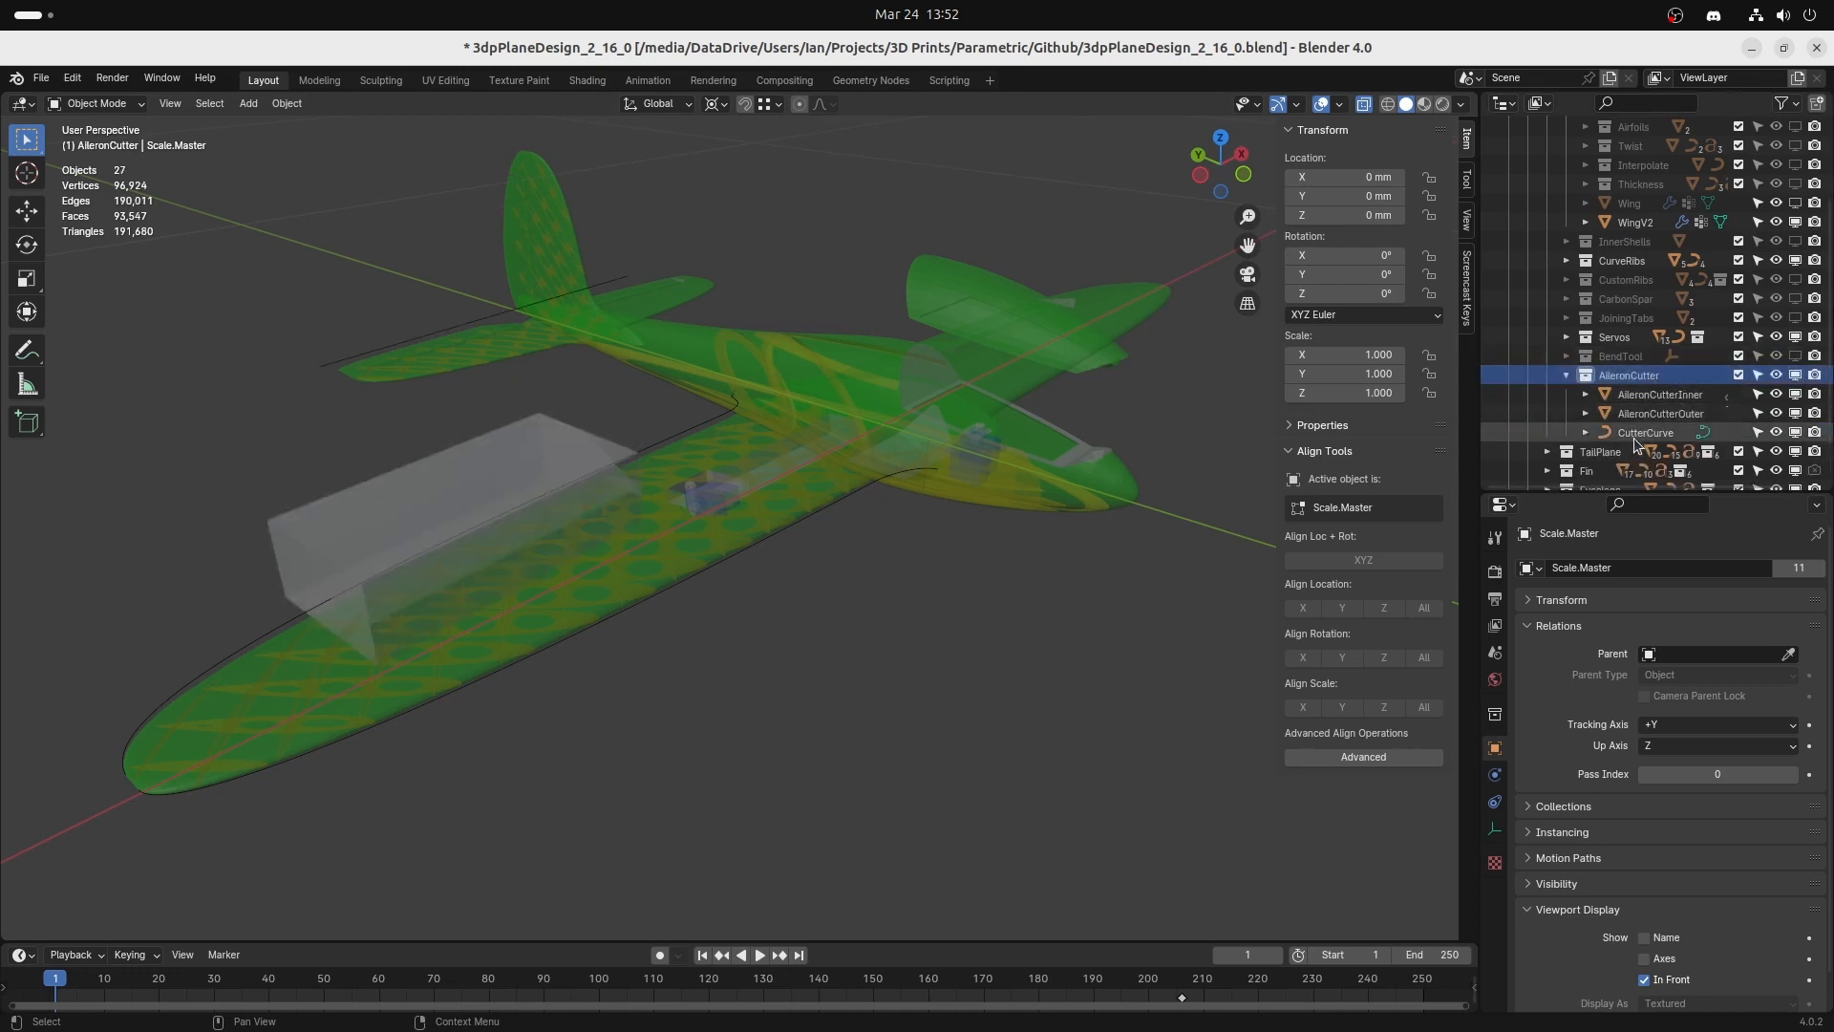
click(1656, 397)
click(1660, 413)
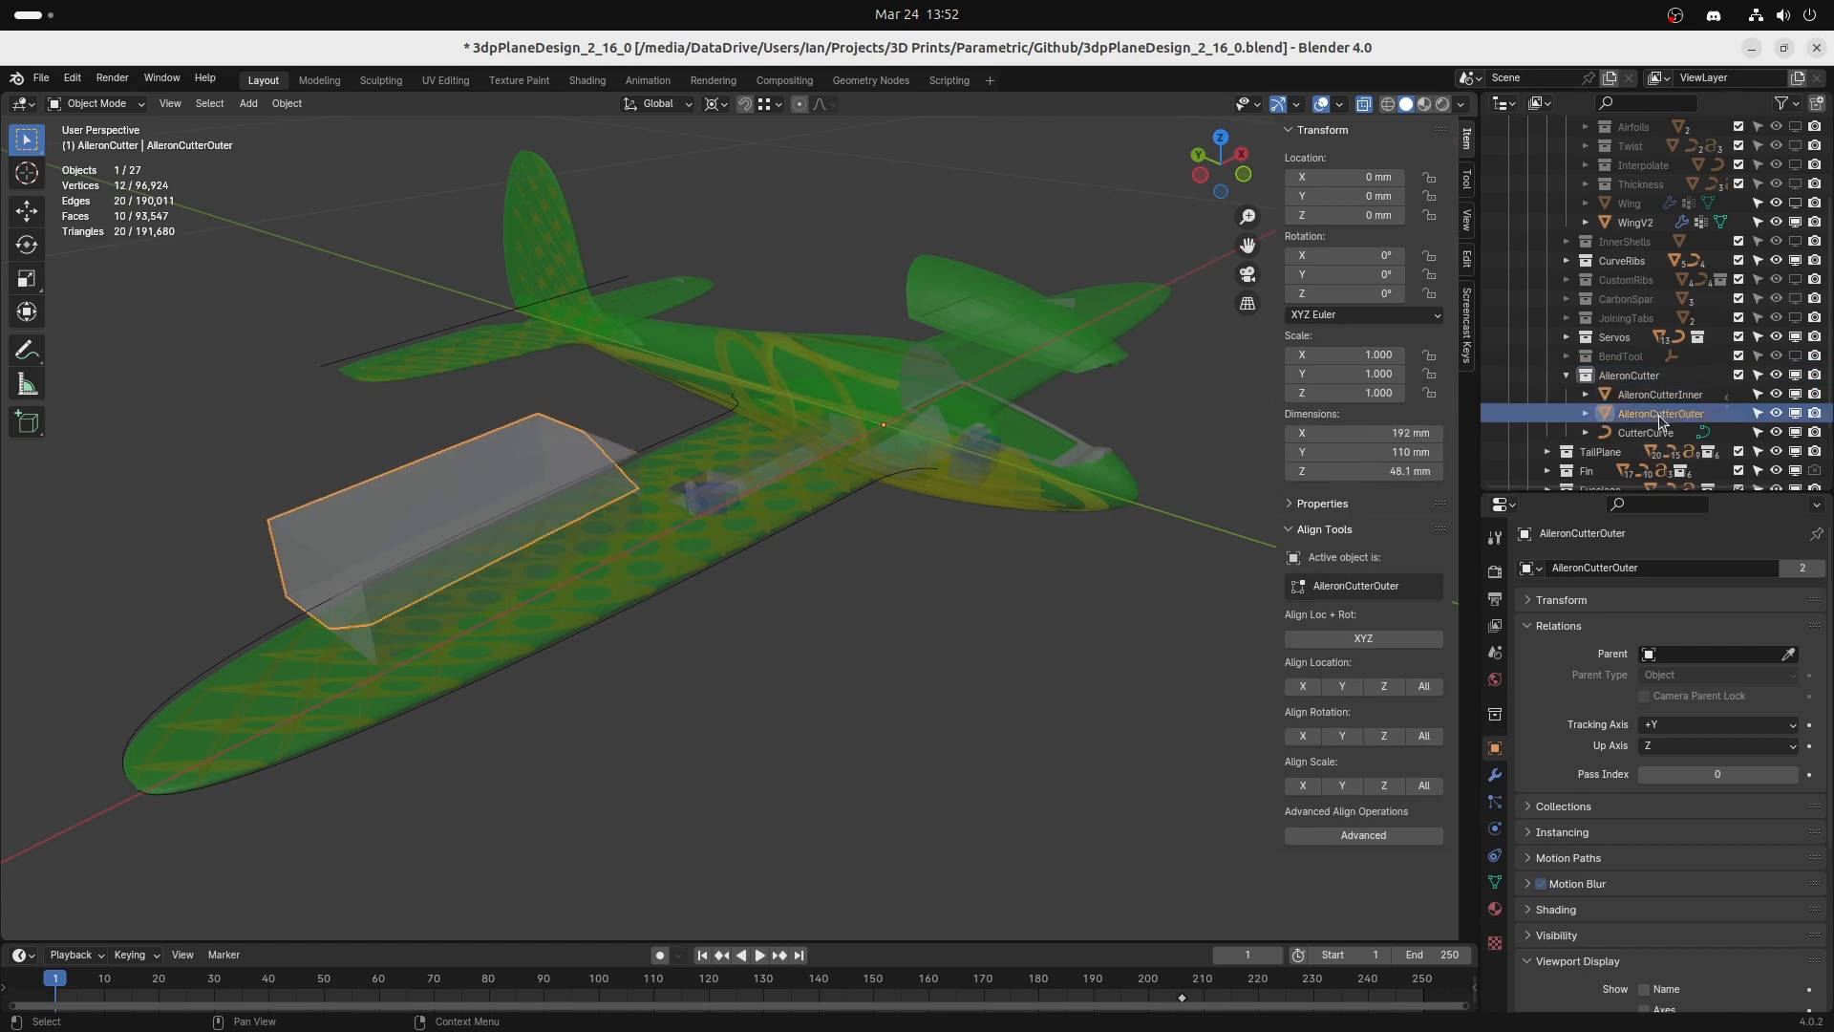
click(1651, 433)
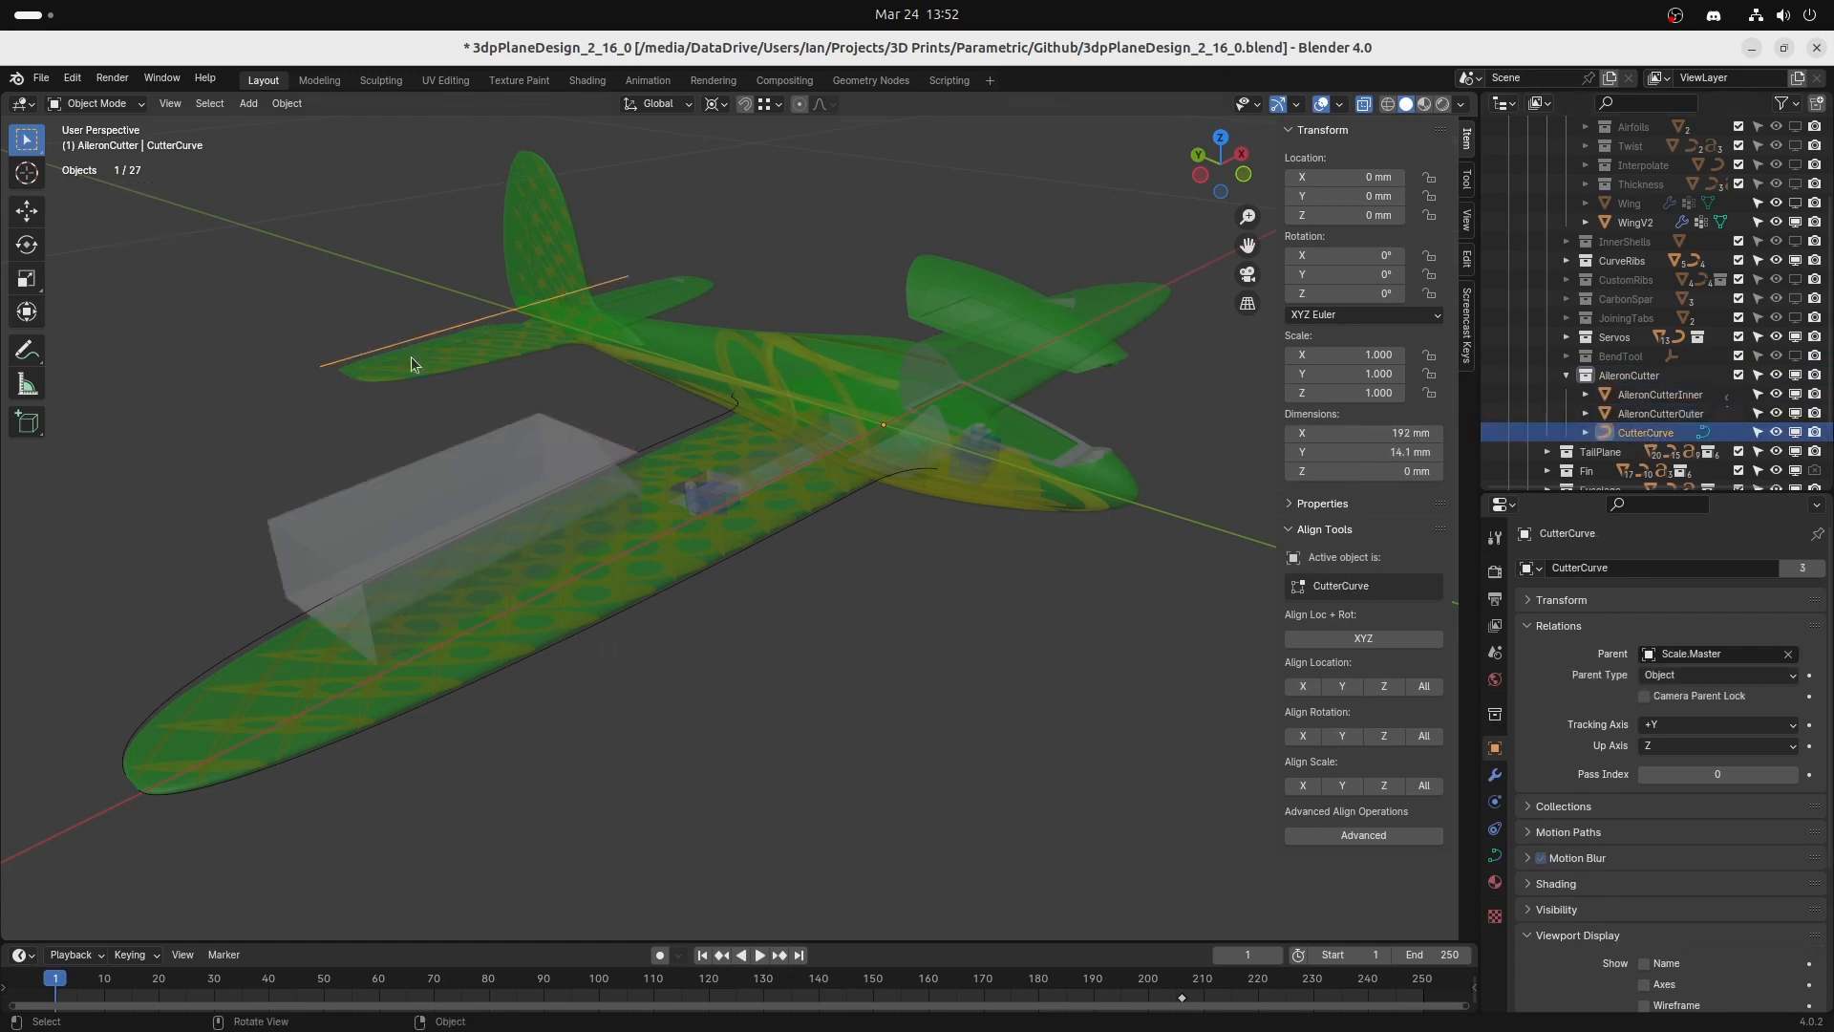
Edit CutterCurve in top view and move its wingtip-side end point about 26 mm outboard.
key(KP_7)
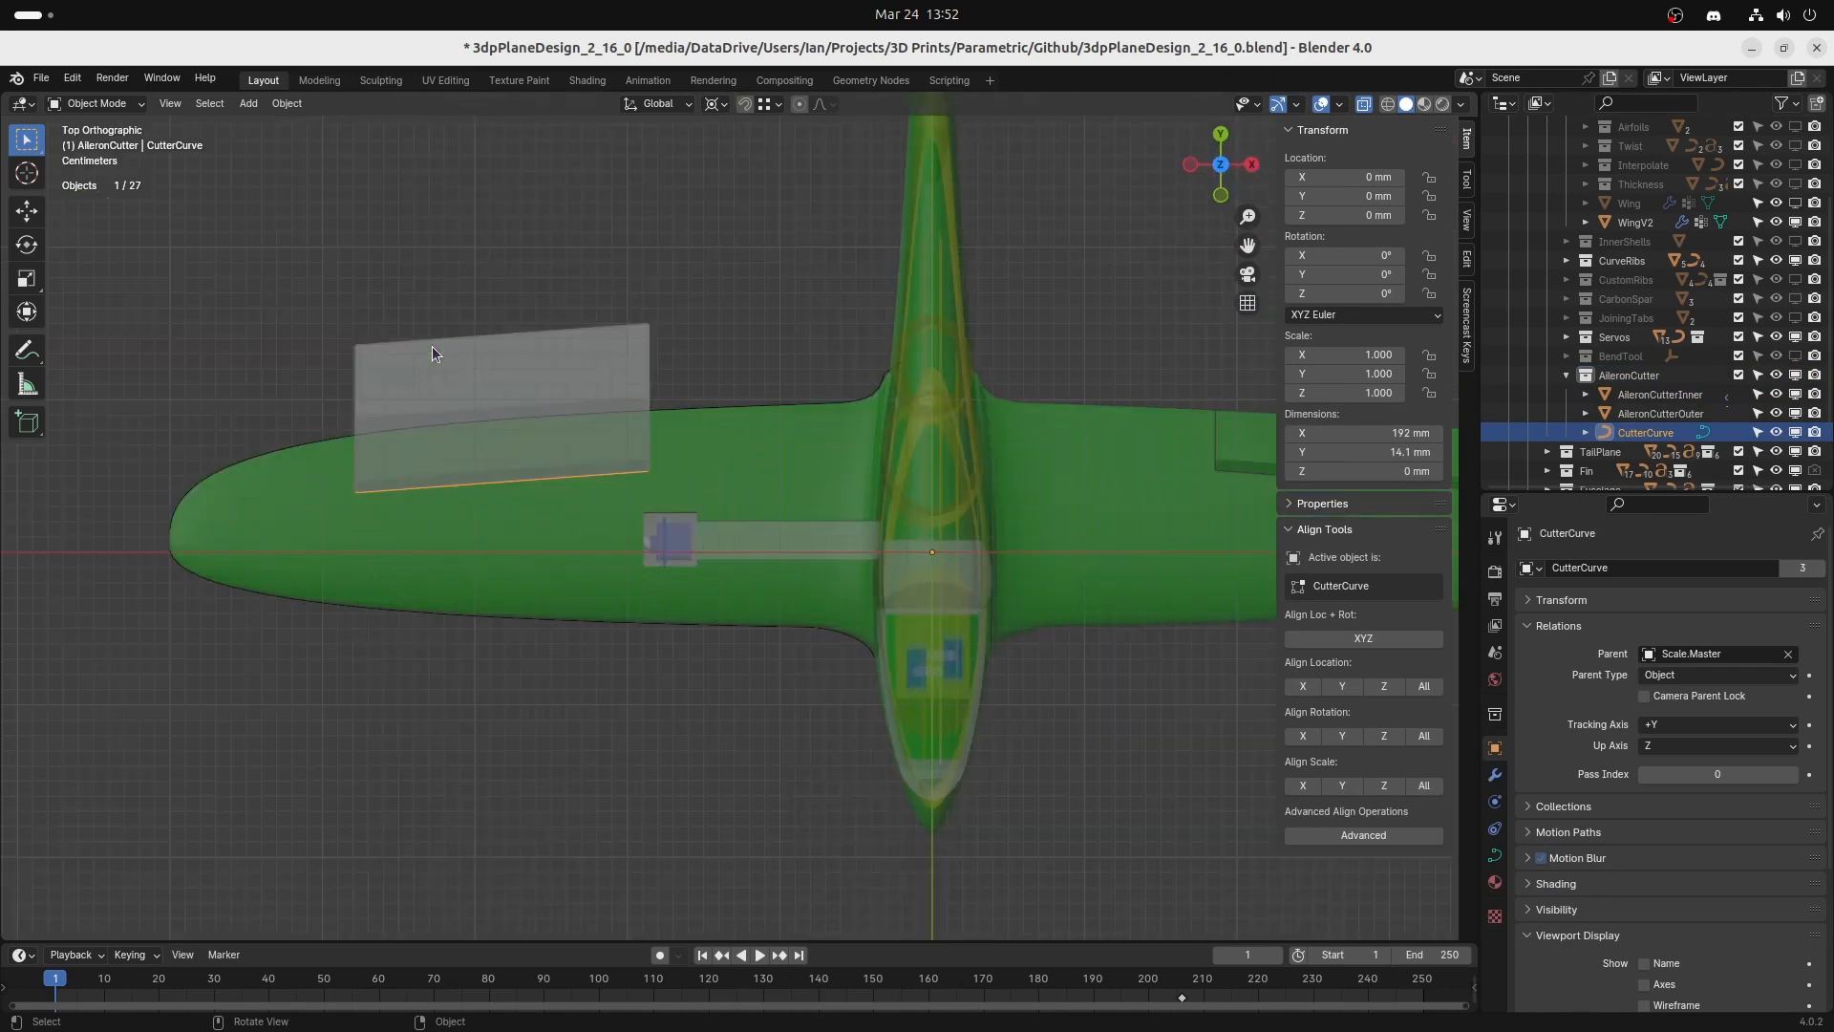
key(Tab)
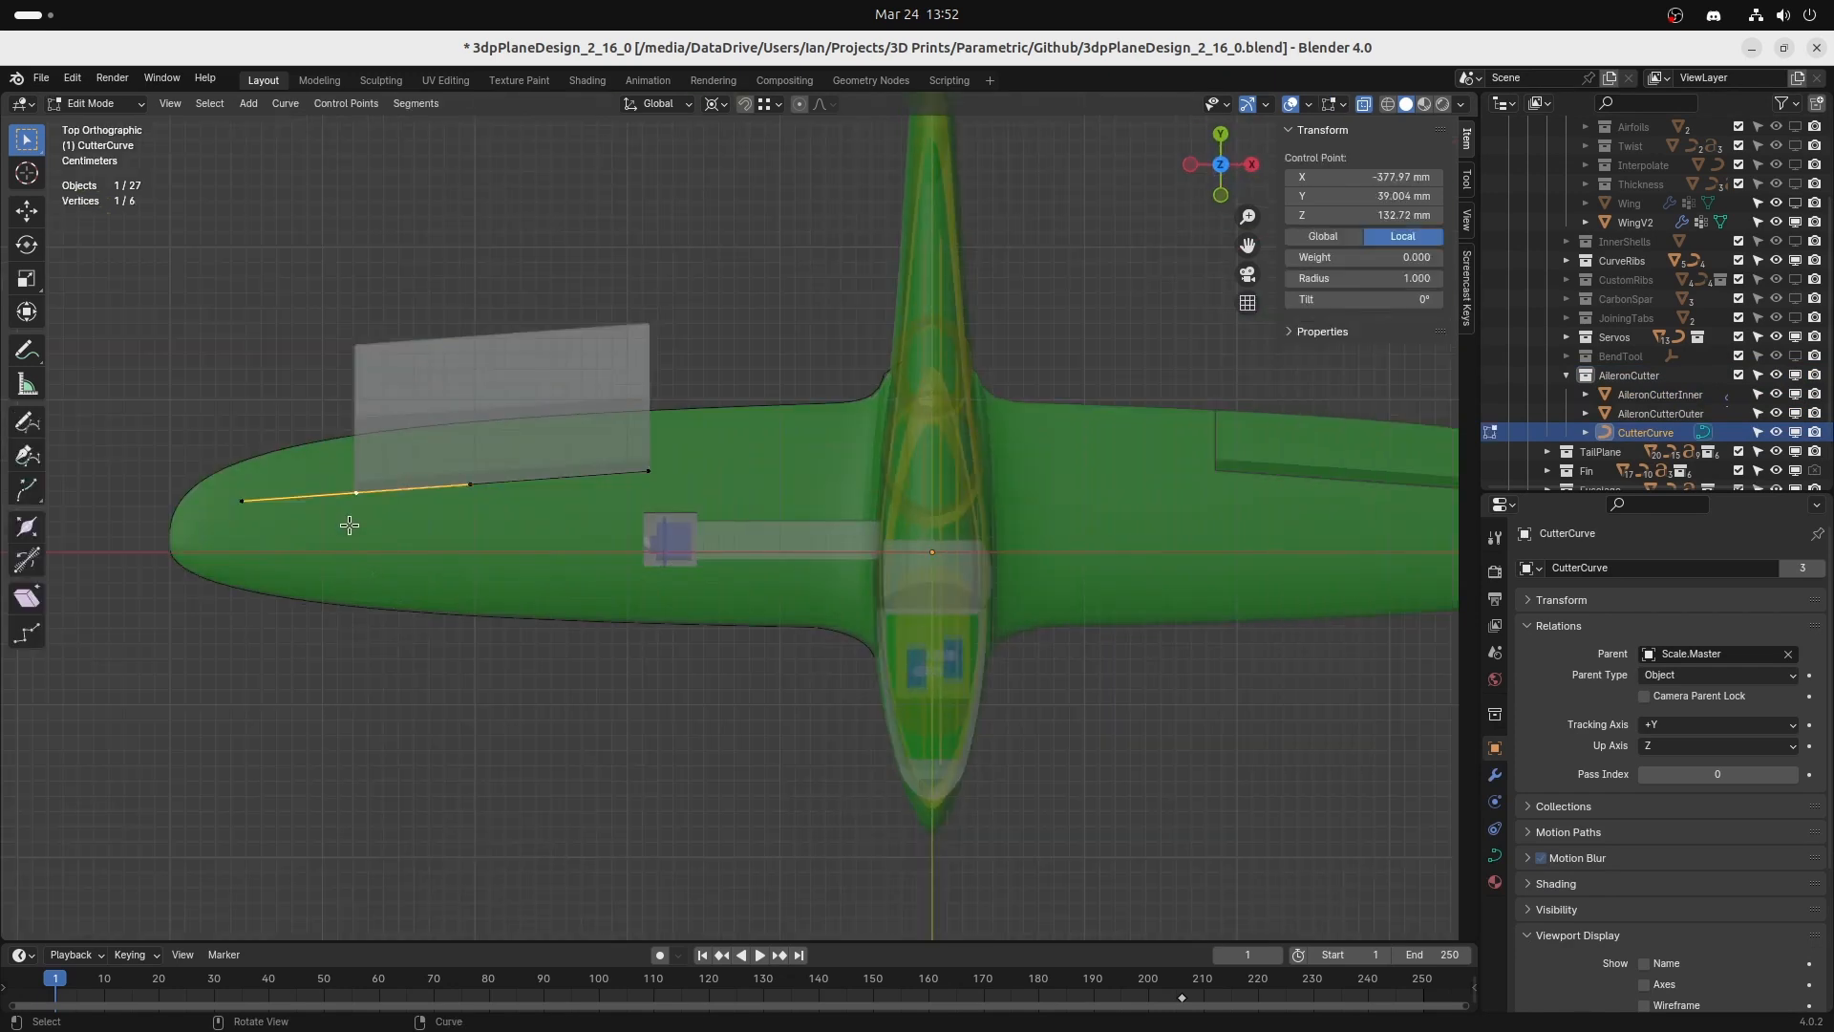
key(g)
click(618, 484)
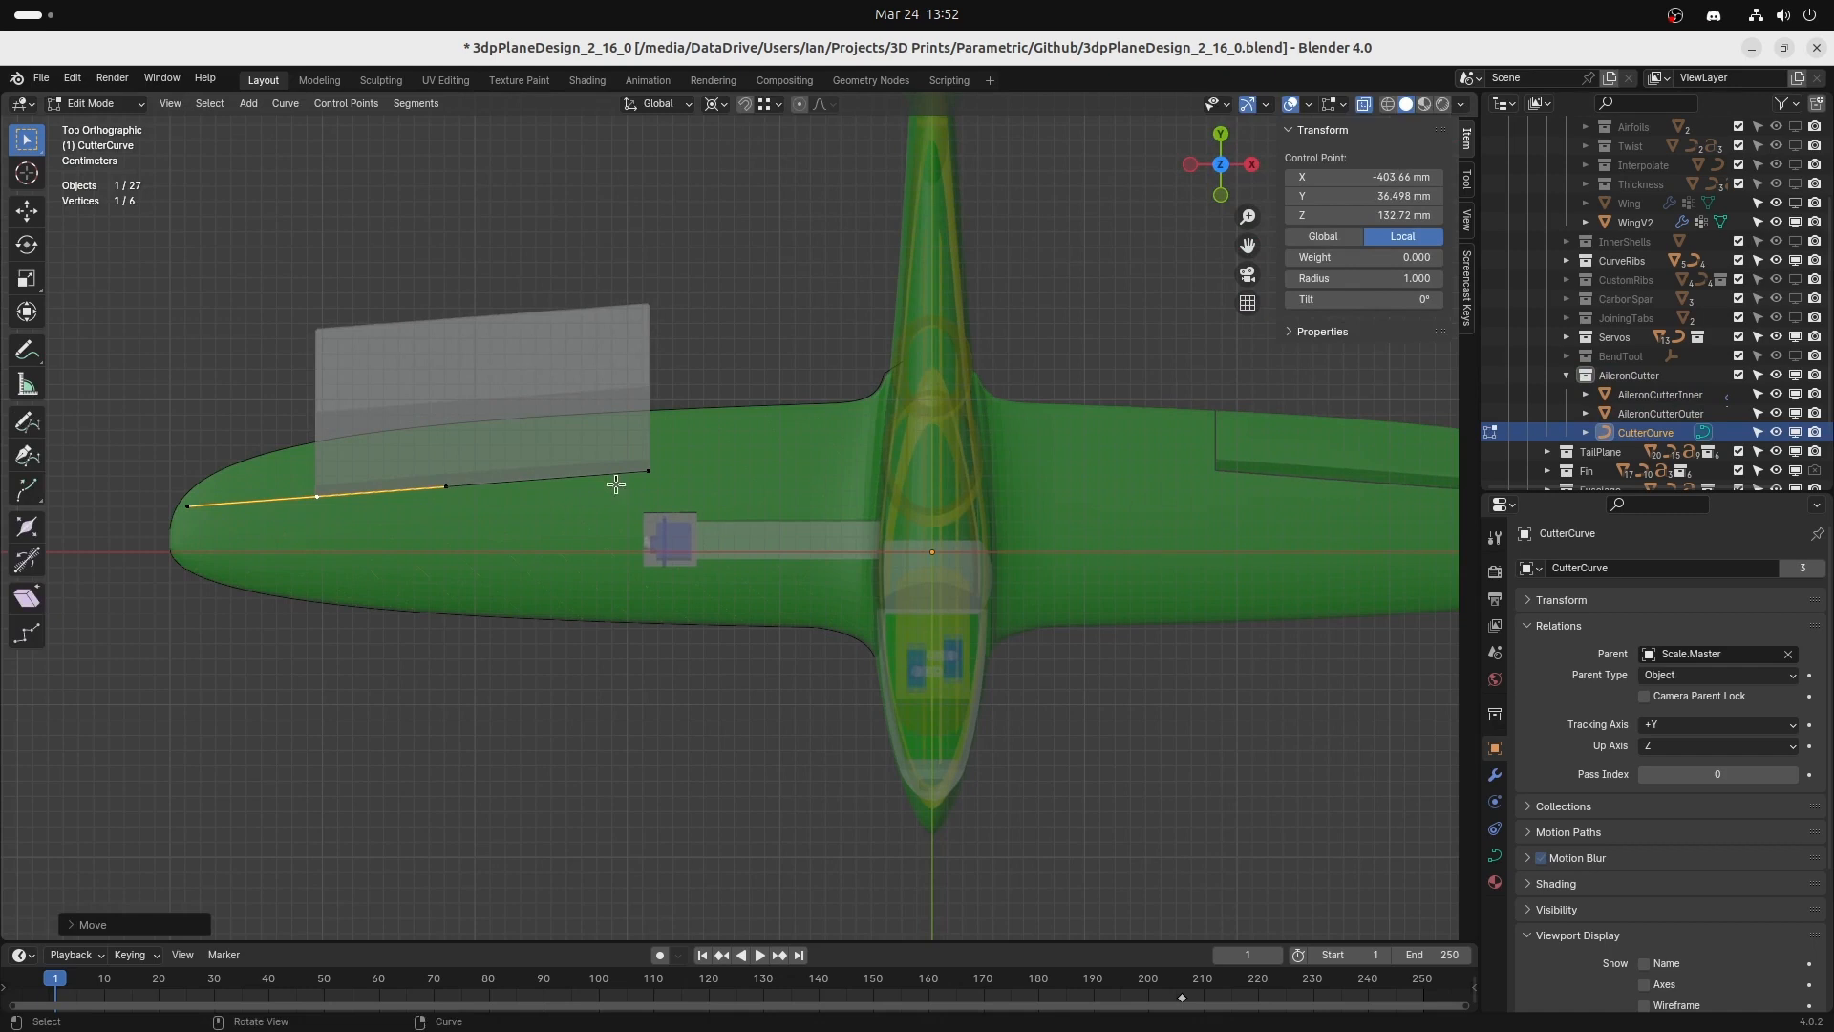
Move CutterCurve's inboard end point towards the fuselage, extending the curve to about 341 mm in X, and finish editing.
click(650, 471)
key(g)
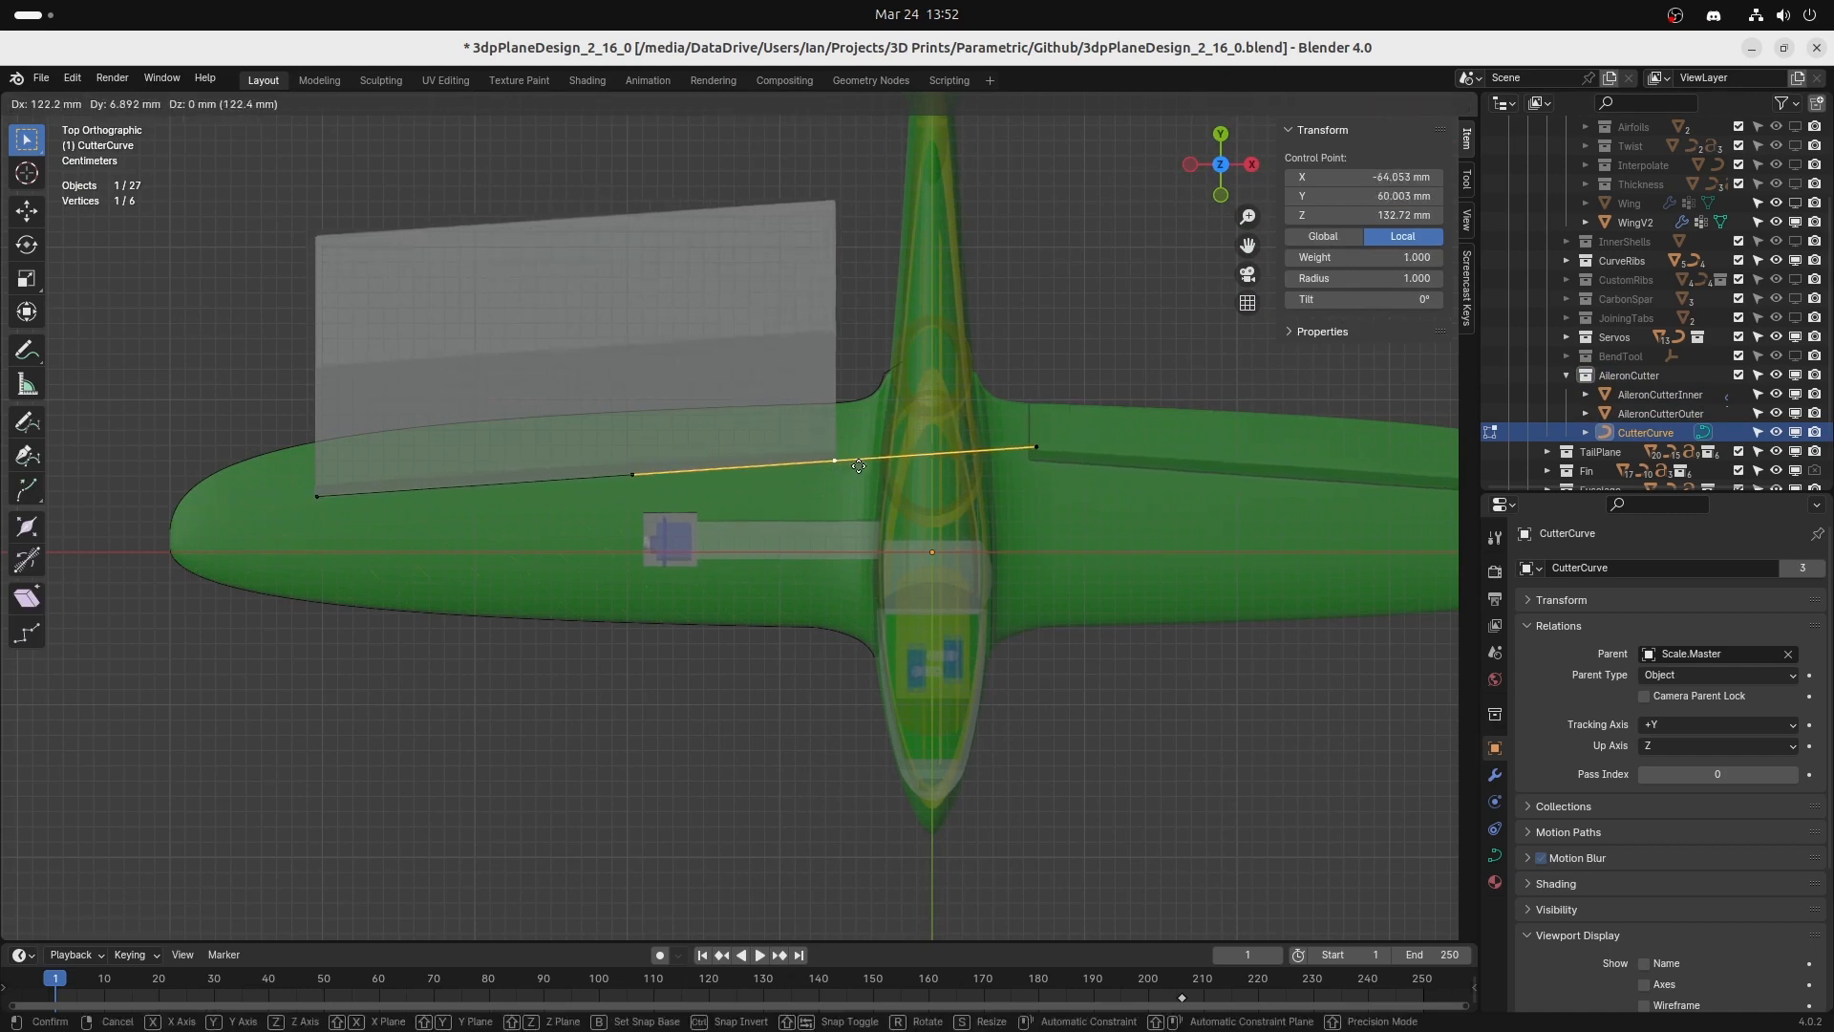
click(857, 466)
key(Tab)
middle_drag(460, 536, 518, 355)
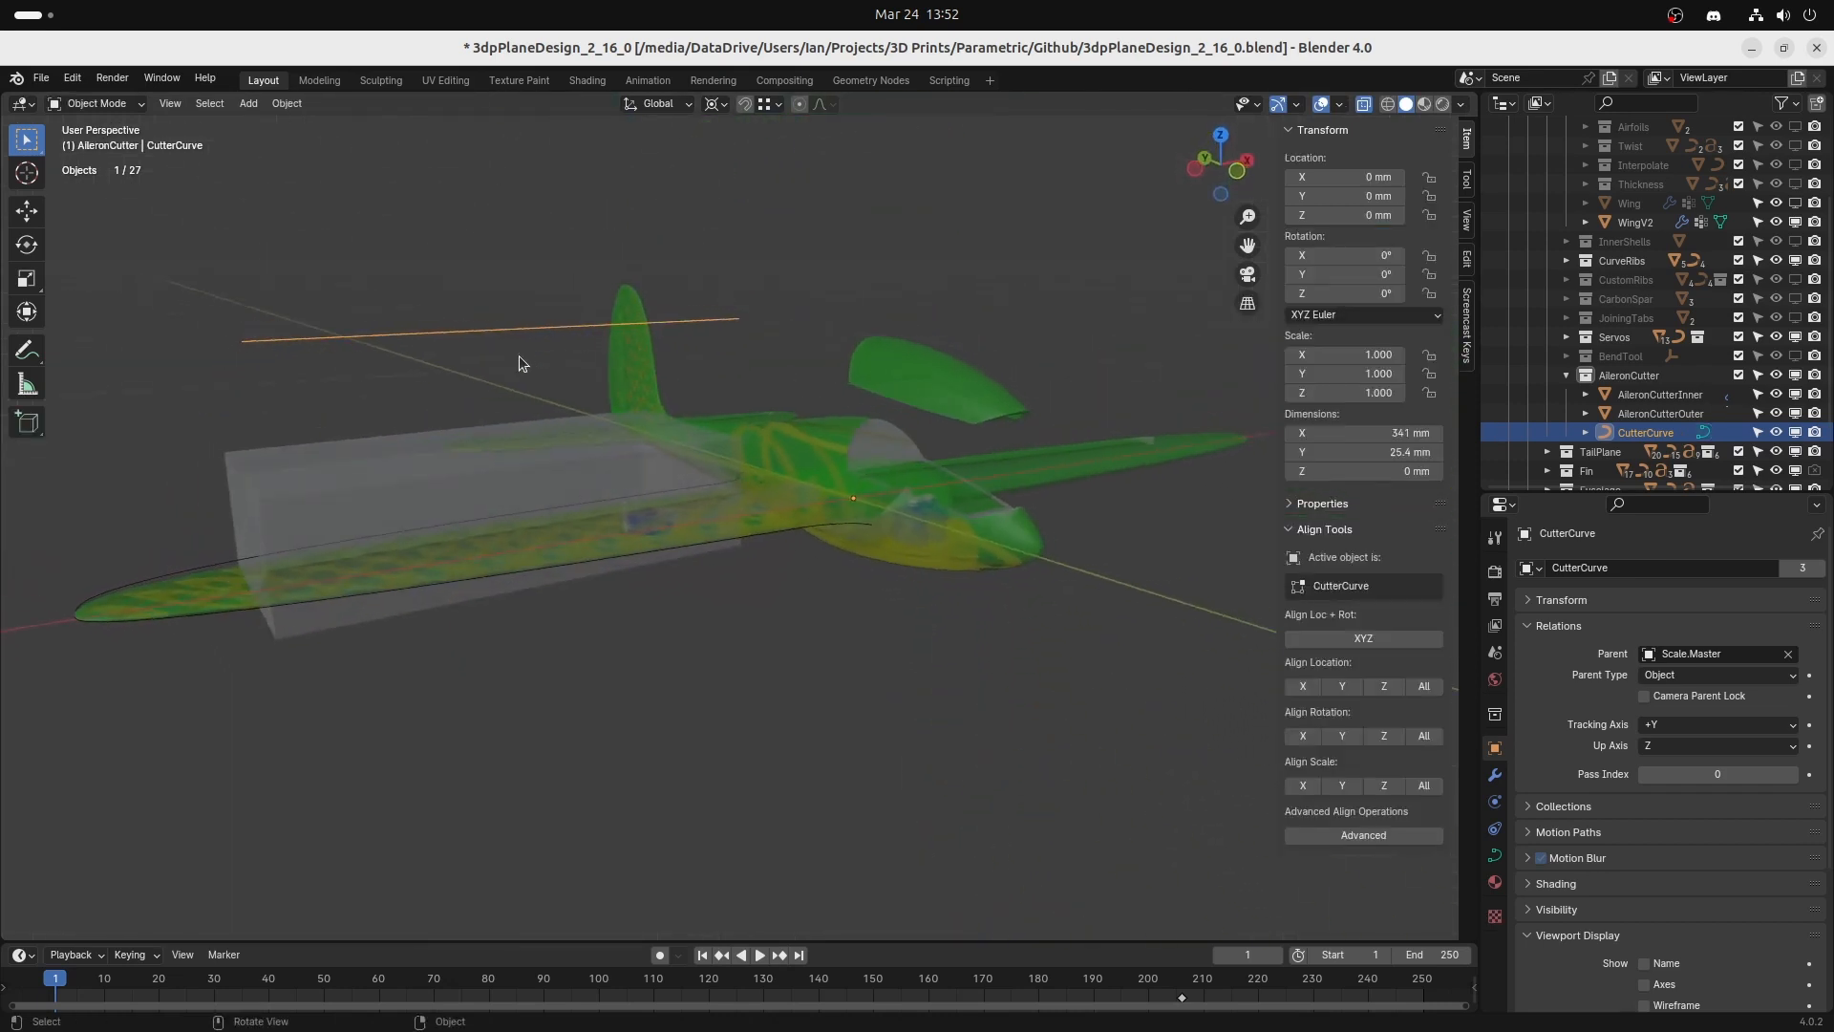
Select the Planform collection's objects and try to lower their wingtip control points in front view.
key(KP_1)
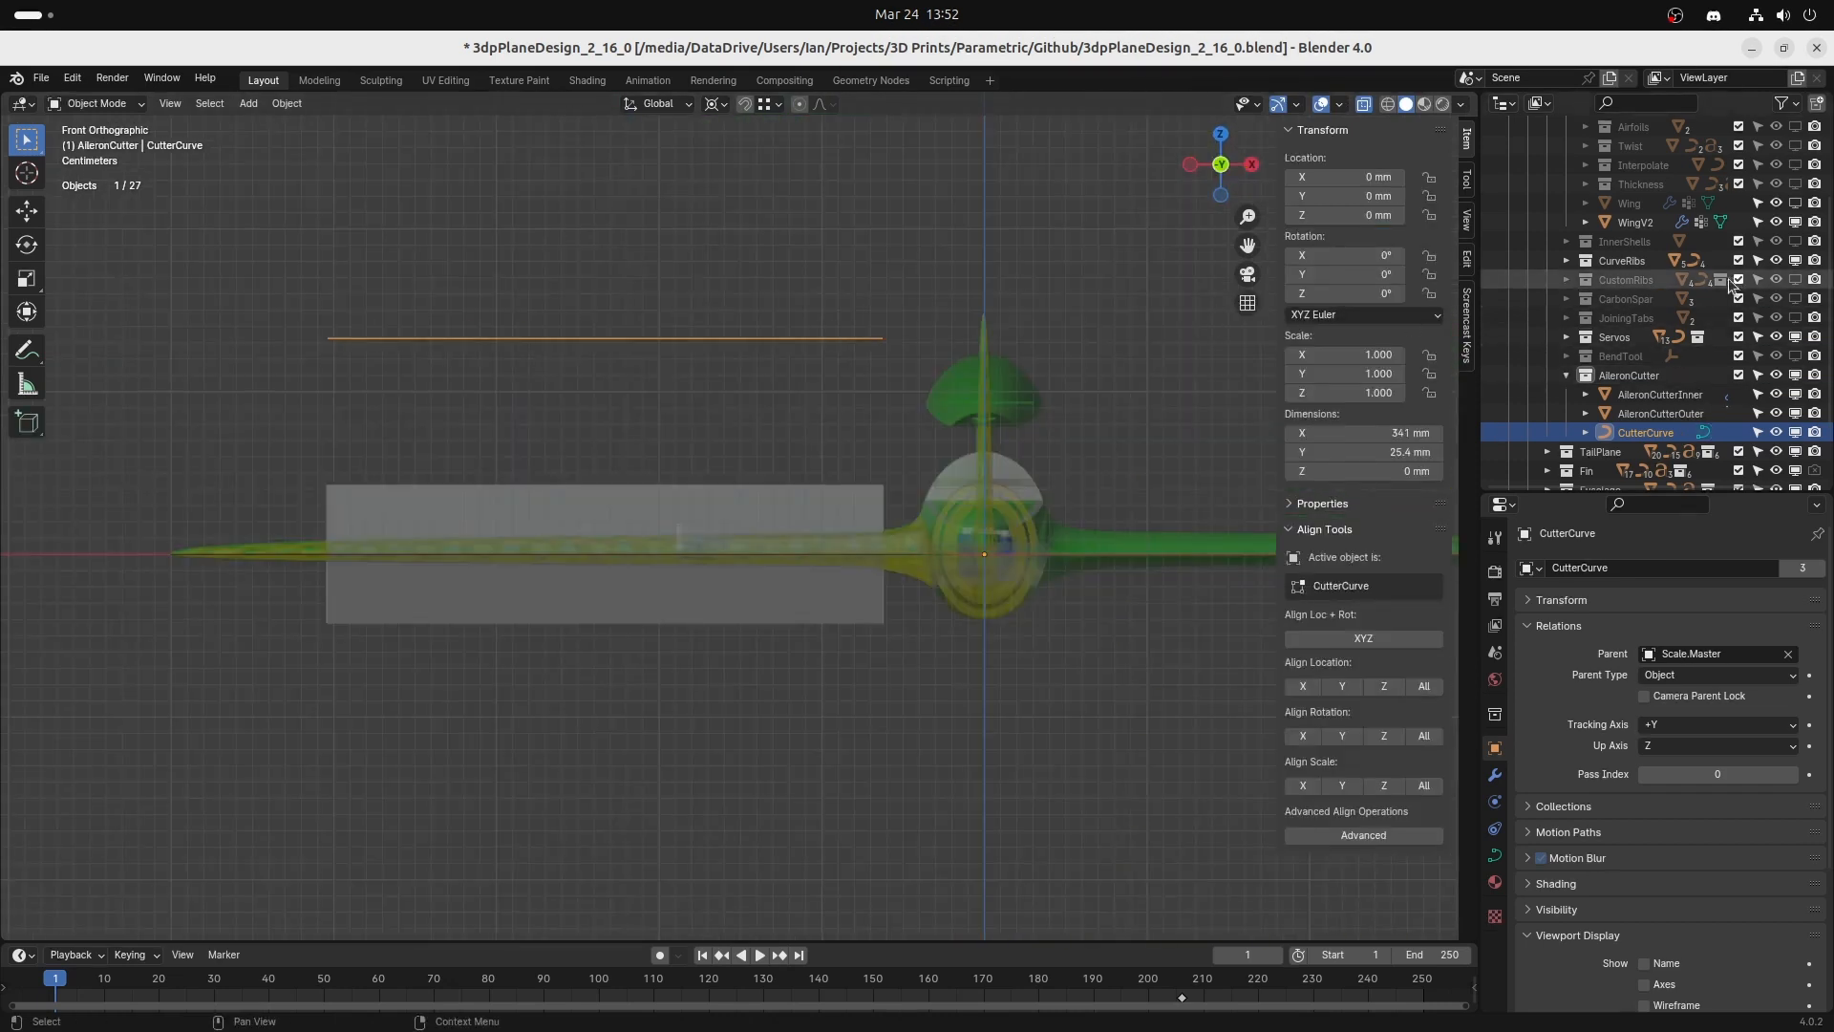
scroll(1682, 306, up, 5)
right_click(1624, 230)
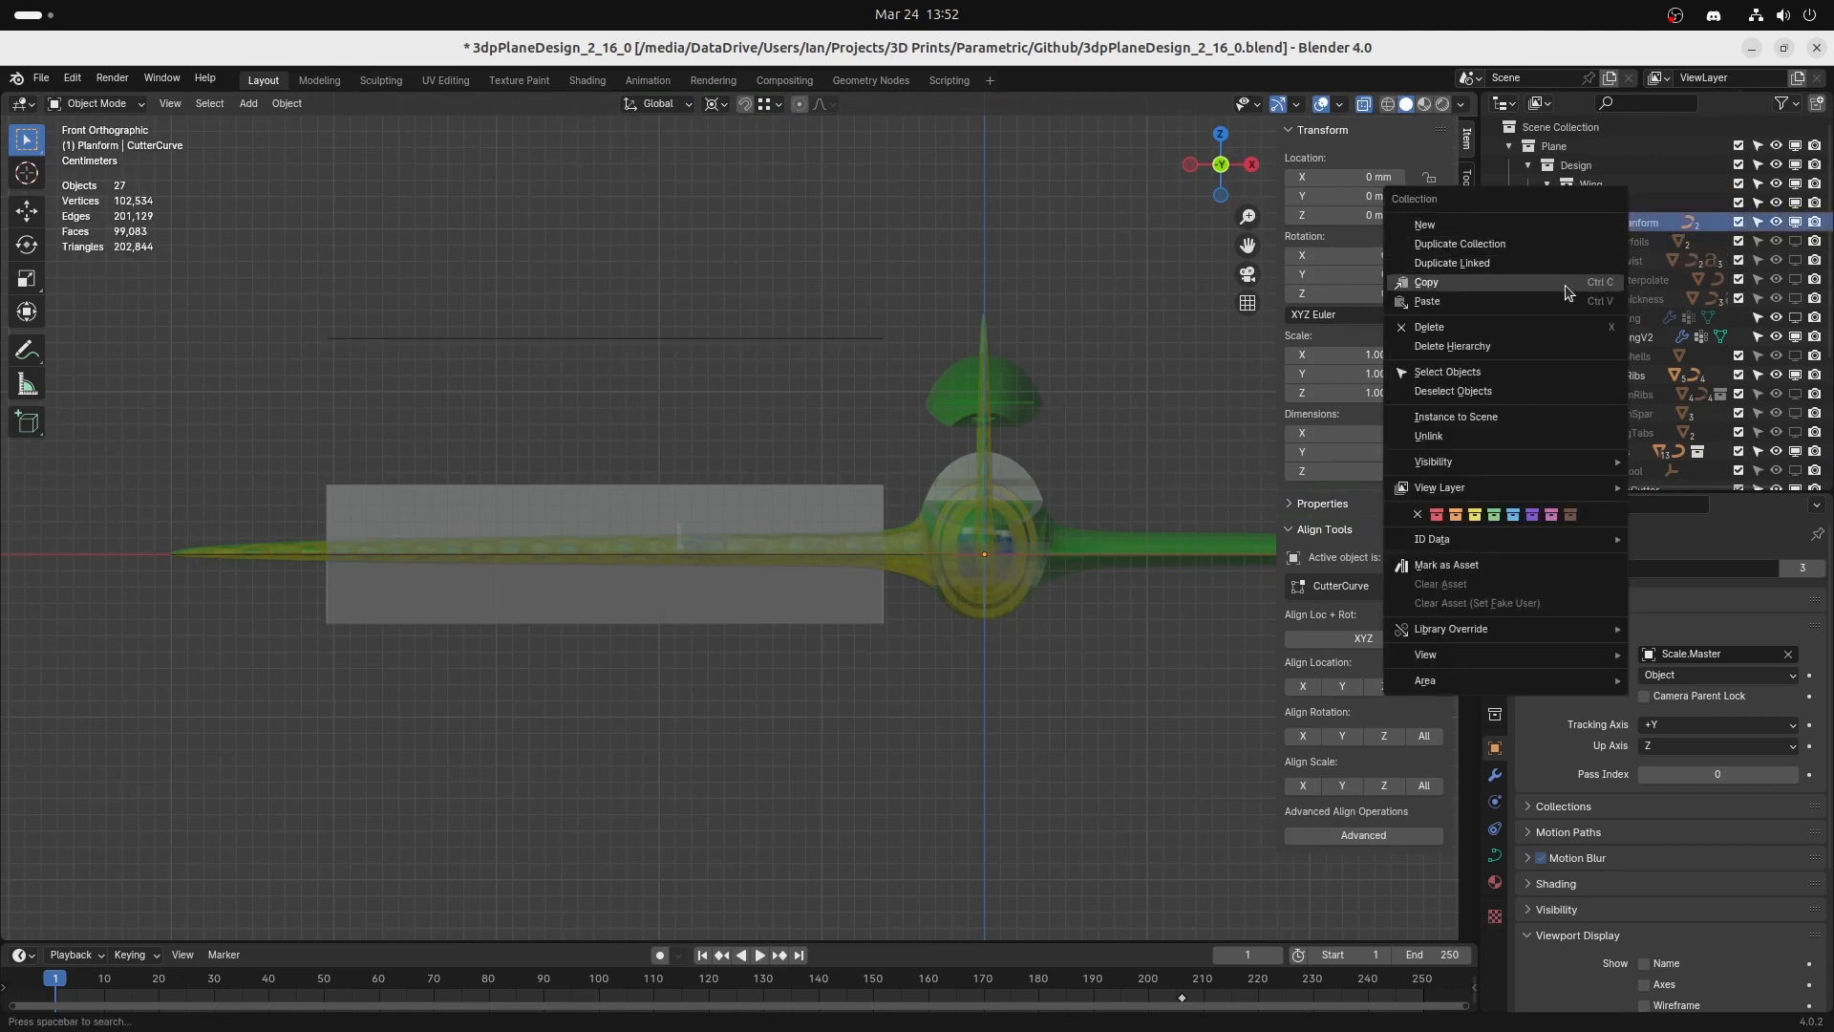
click(1497, 377)
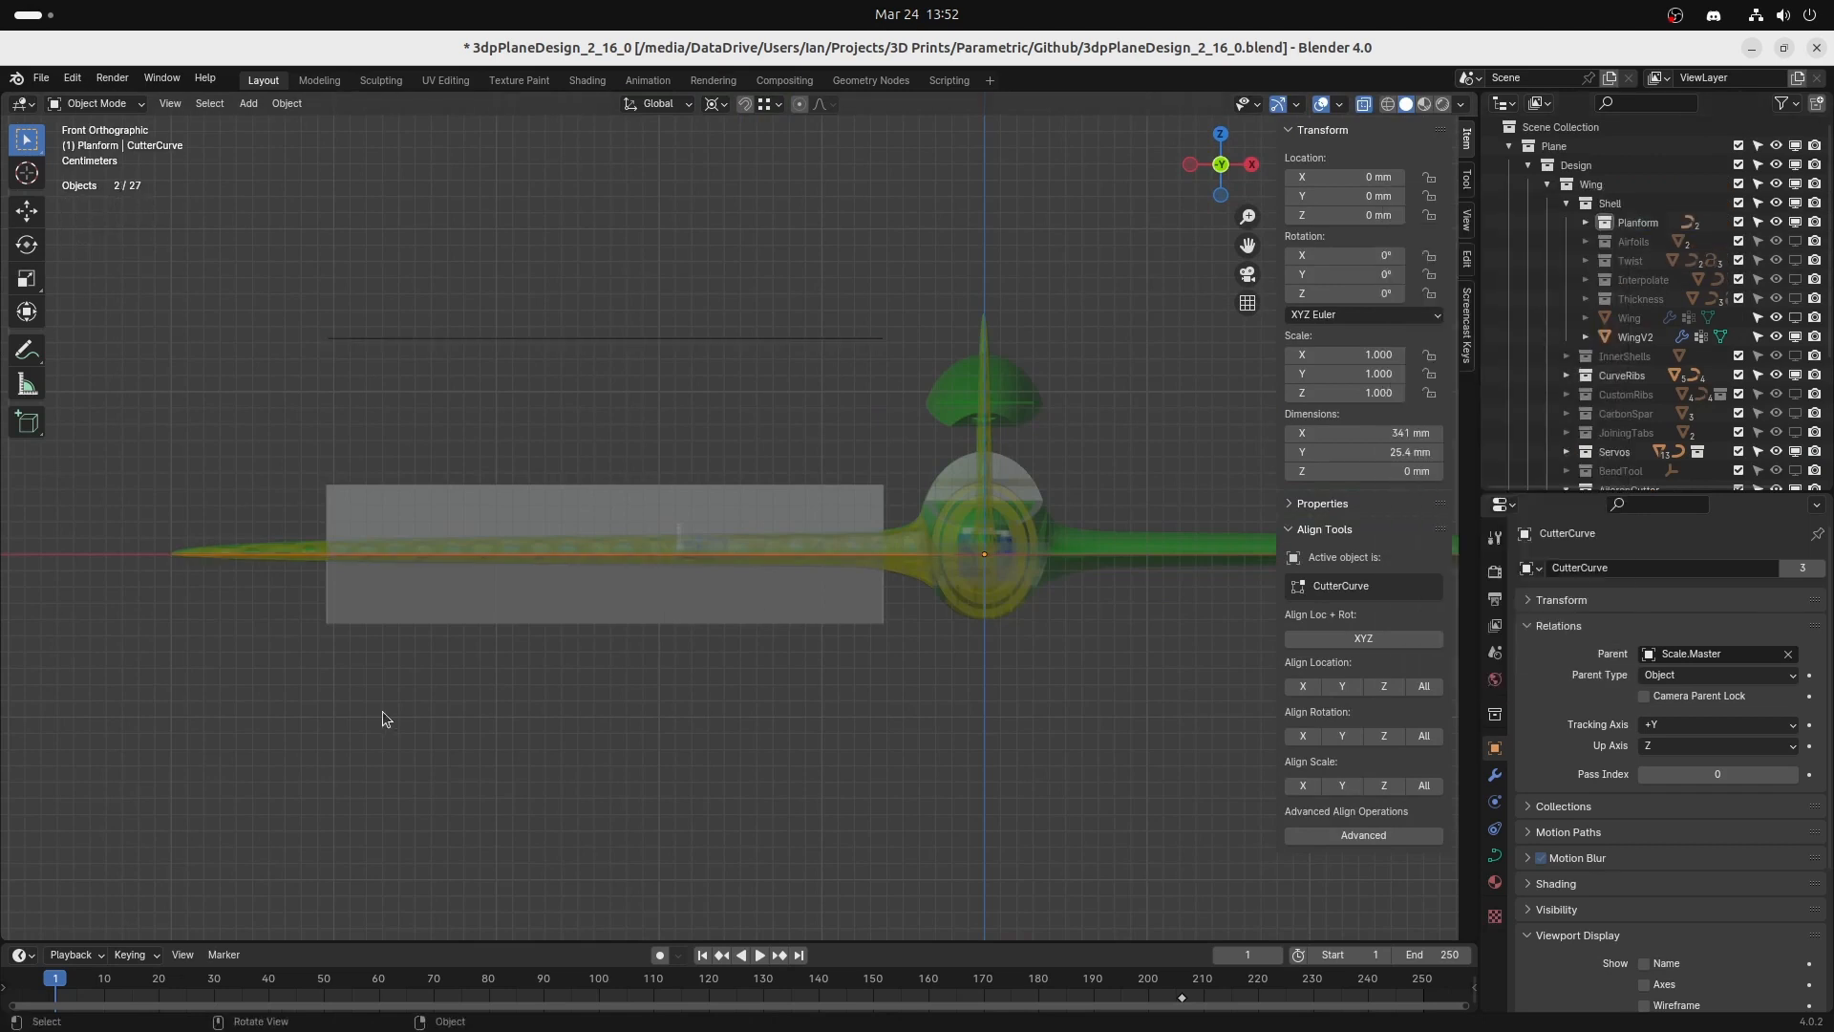
key(Tab)
drag(127, 508, 212, 630)
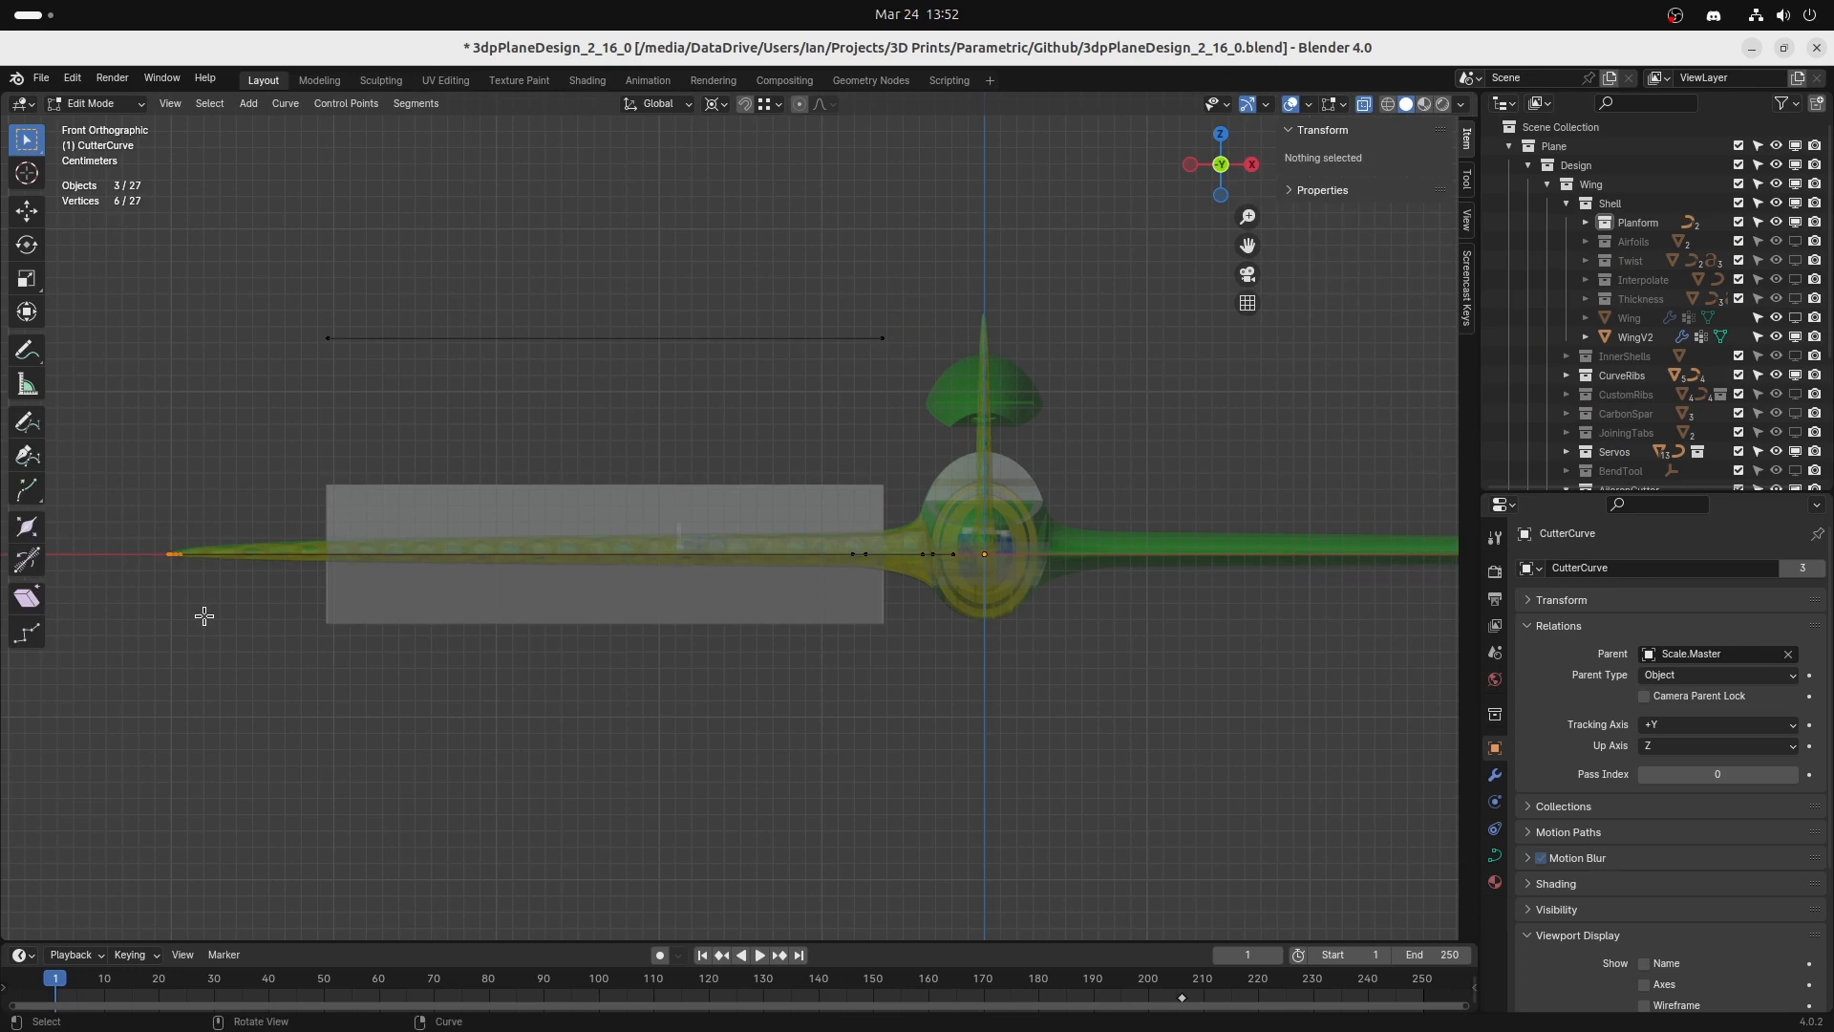
key(g)
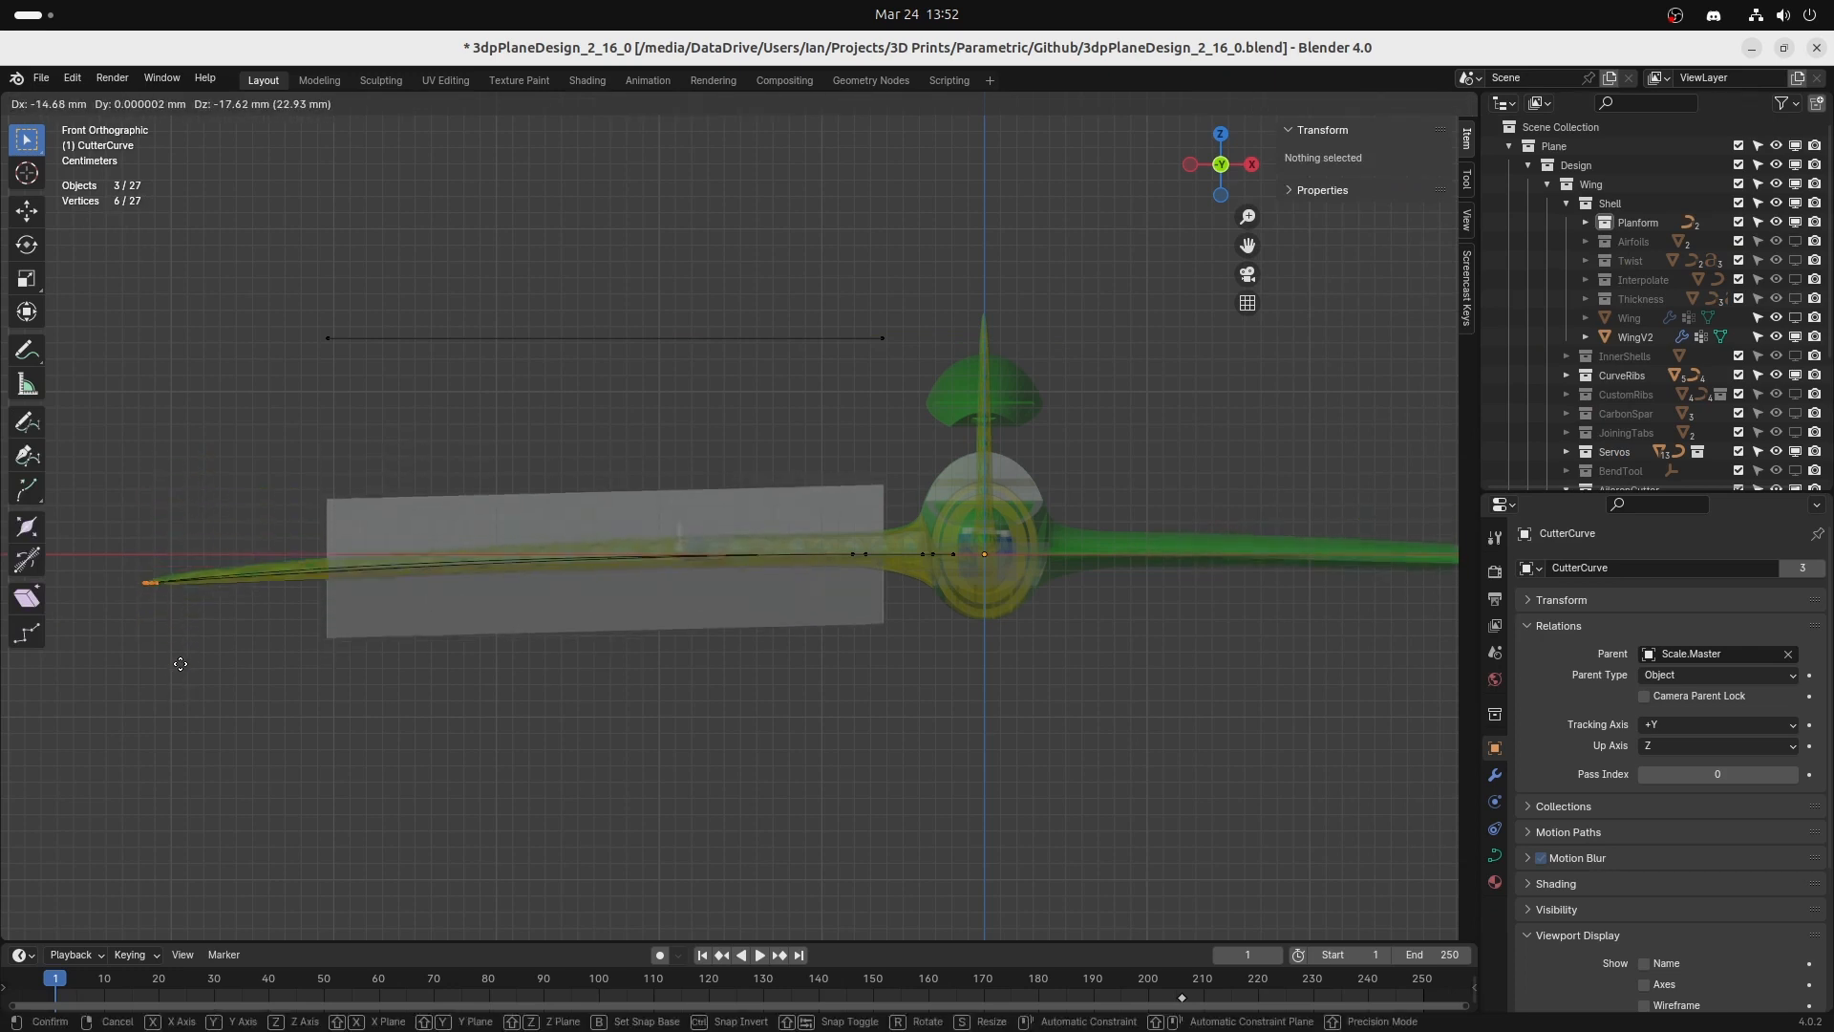
right_click(200, 561)
middle_drag(385, 458, 495, 551)
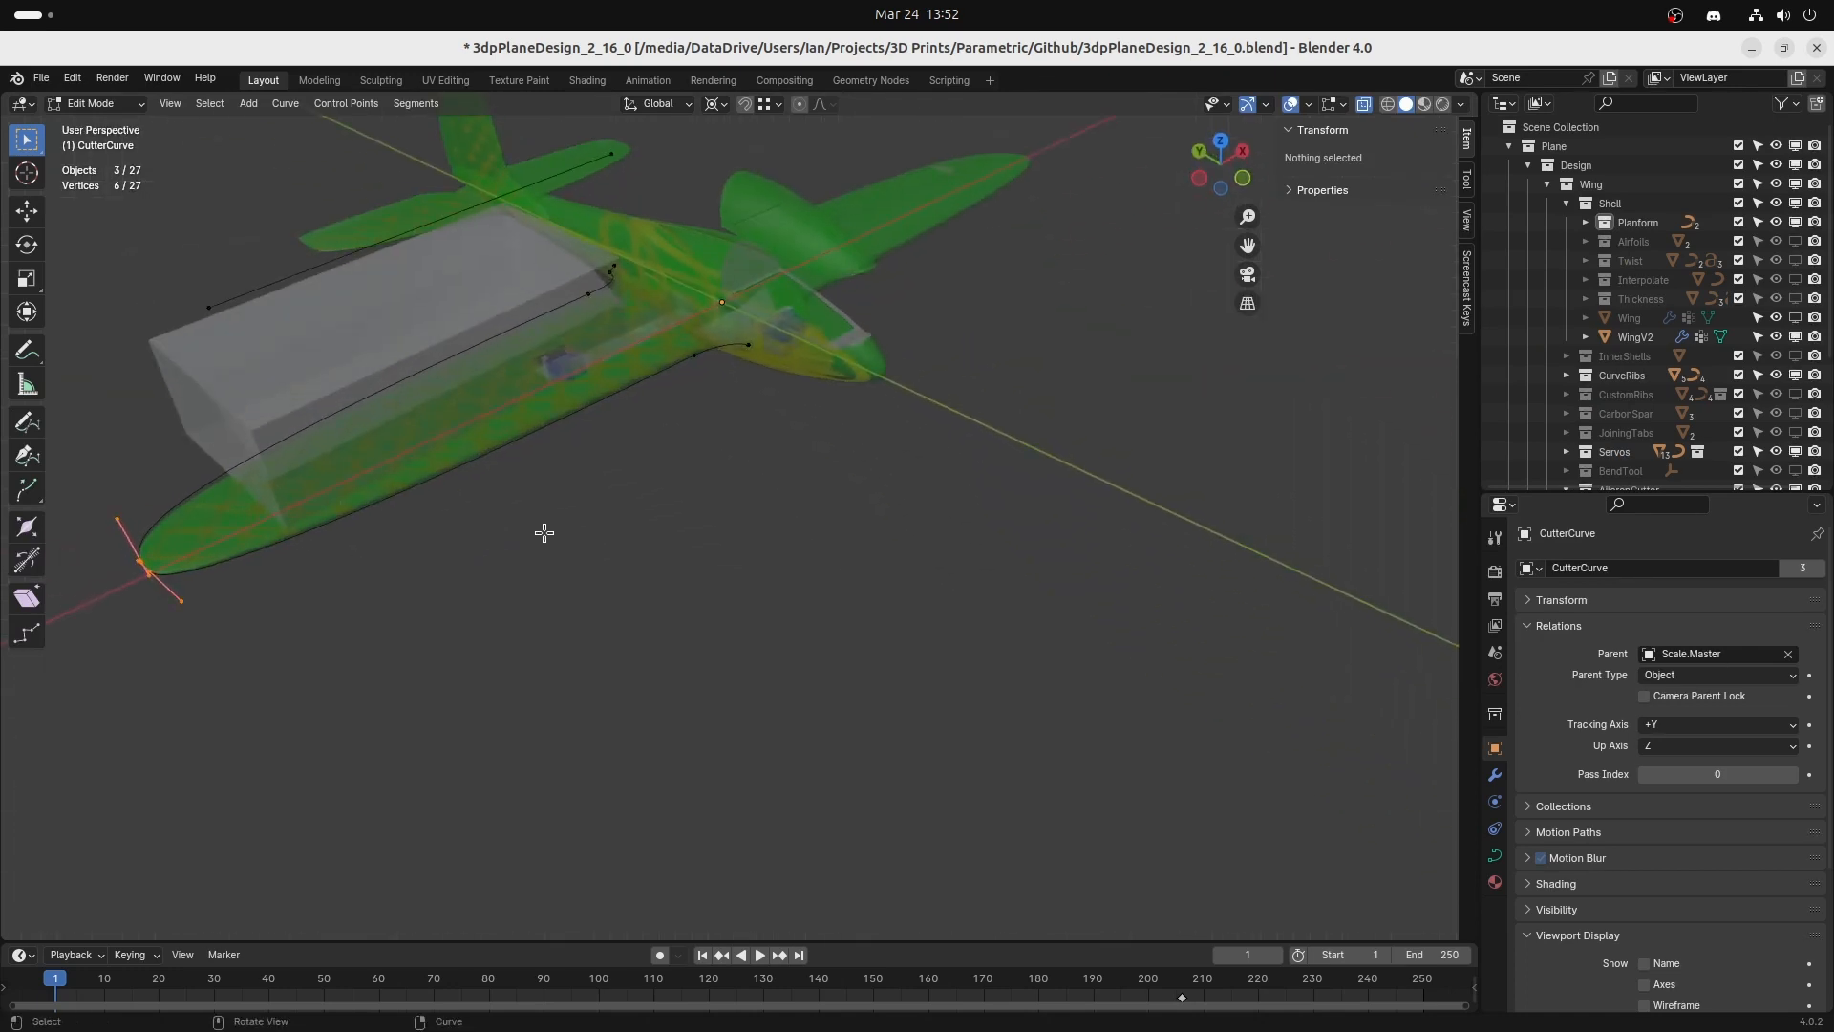
key(Tab)
Select AileronCutterInner in the AileronCutter collection with the whole plane shown in top view.
key(KP_7)
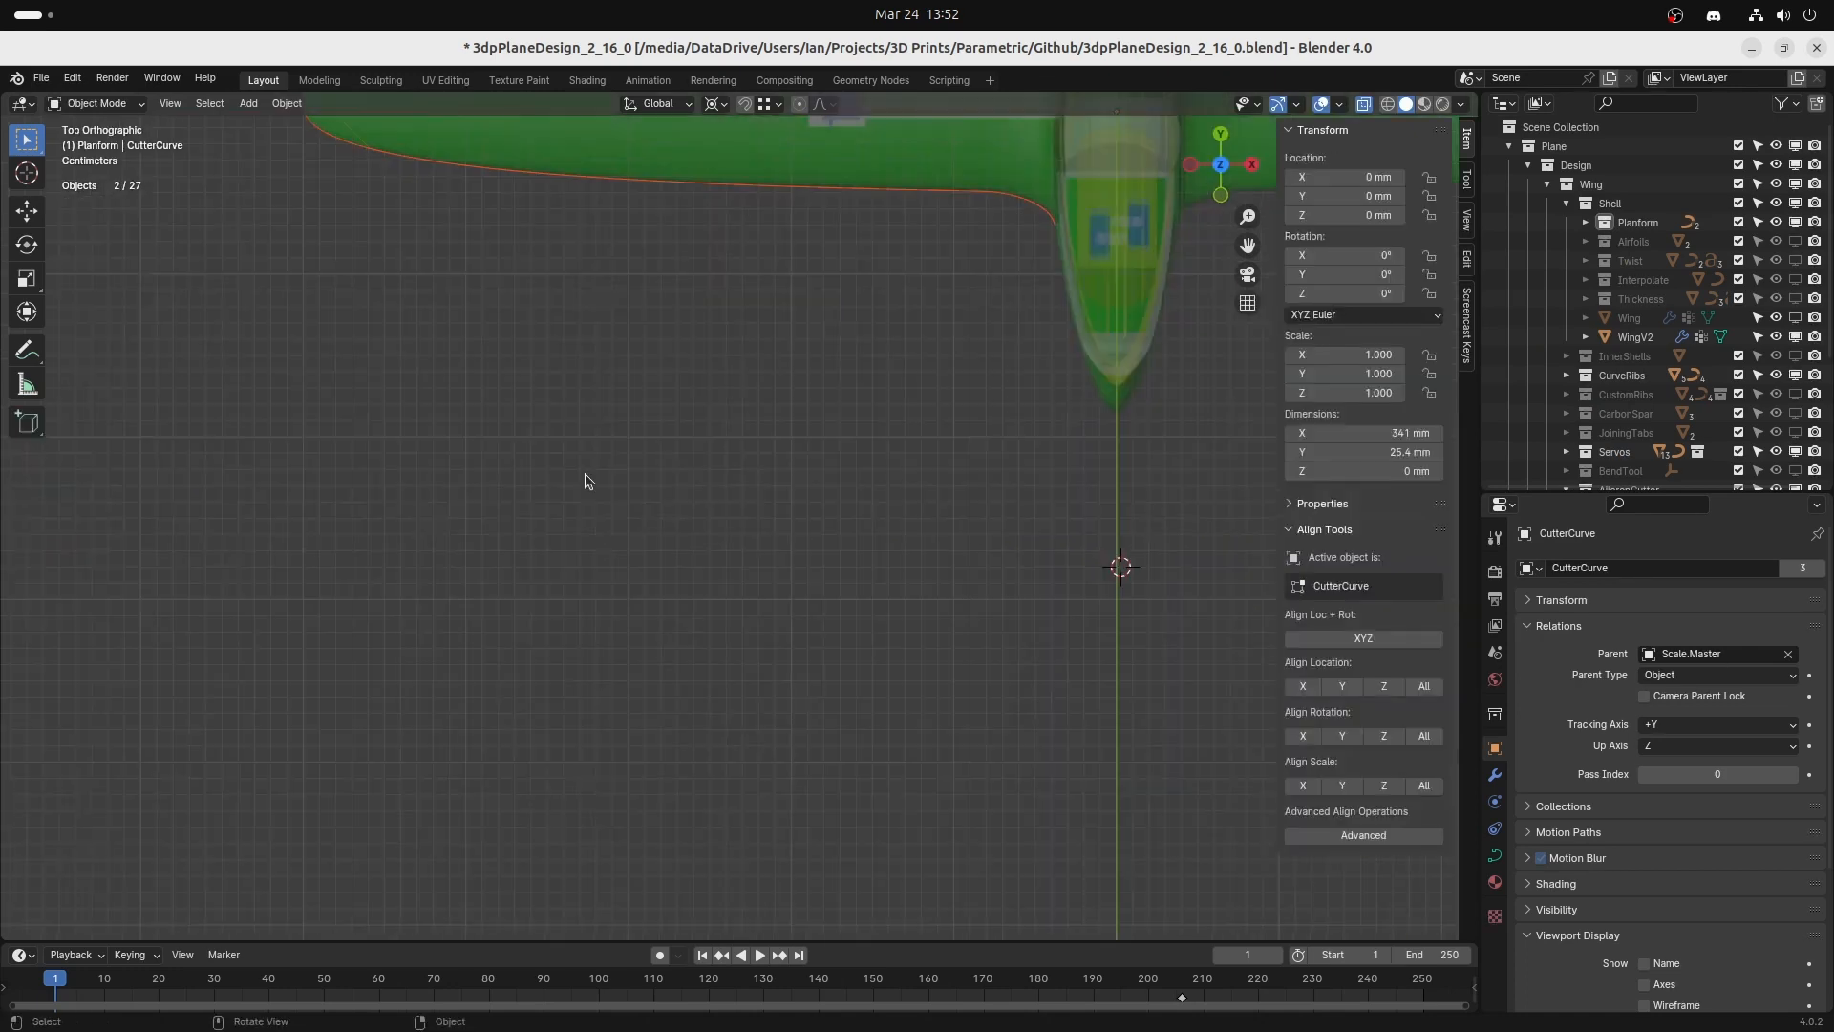
scroll(807, 378, down, 4)
shift+middle_drag(806, 377, 774, 729)
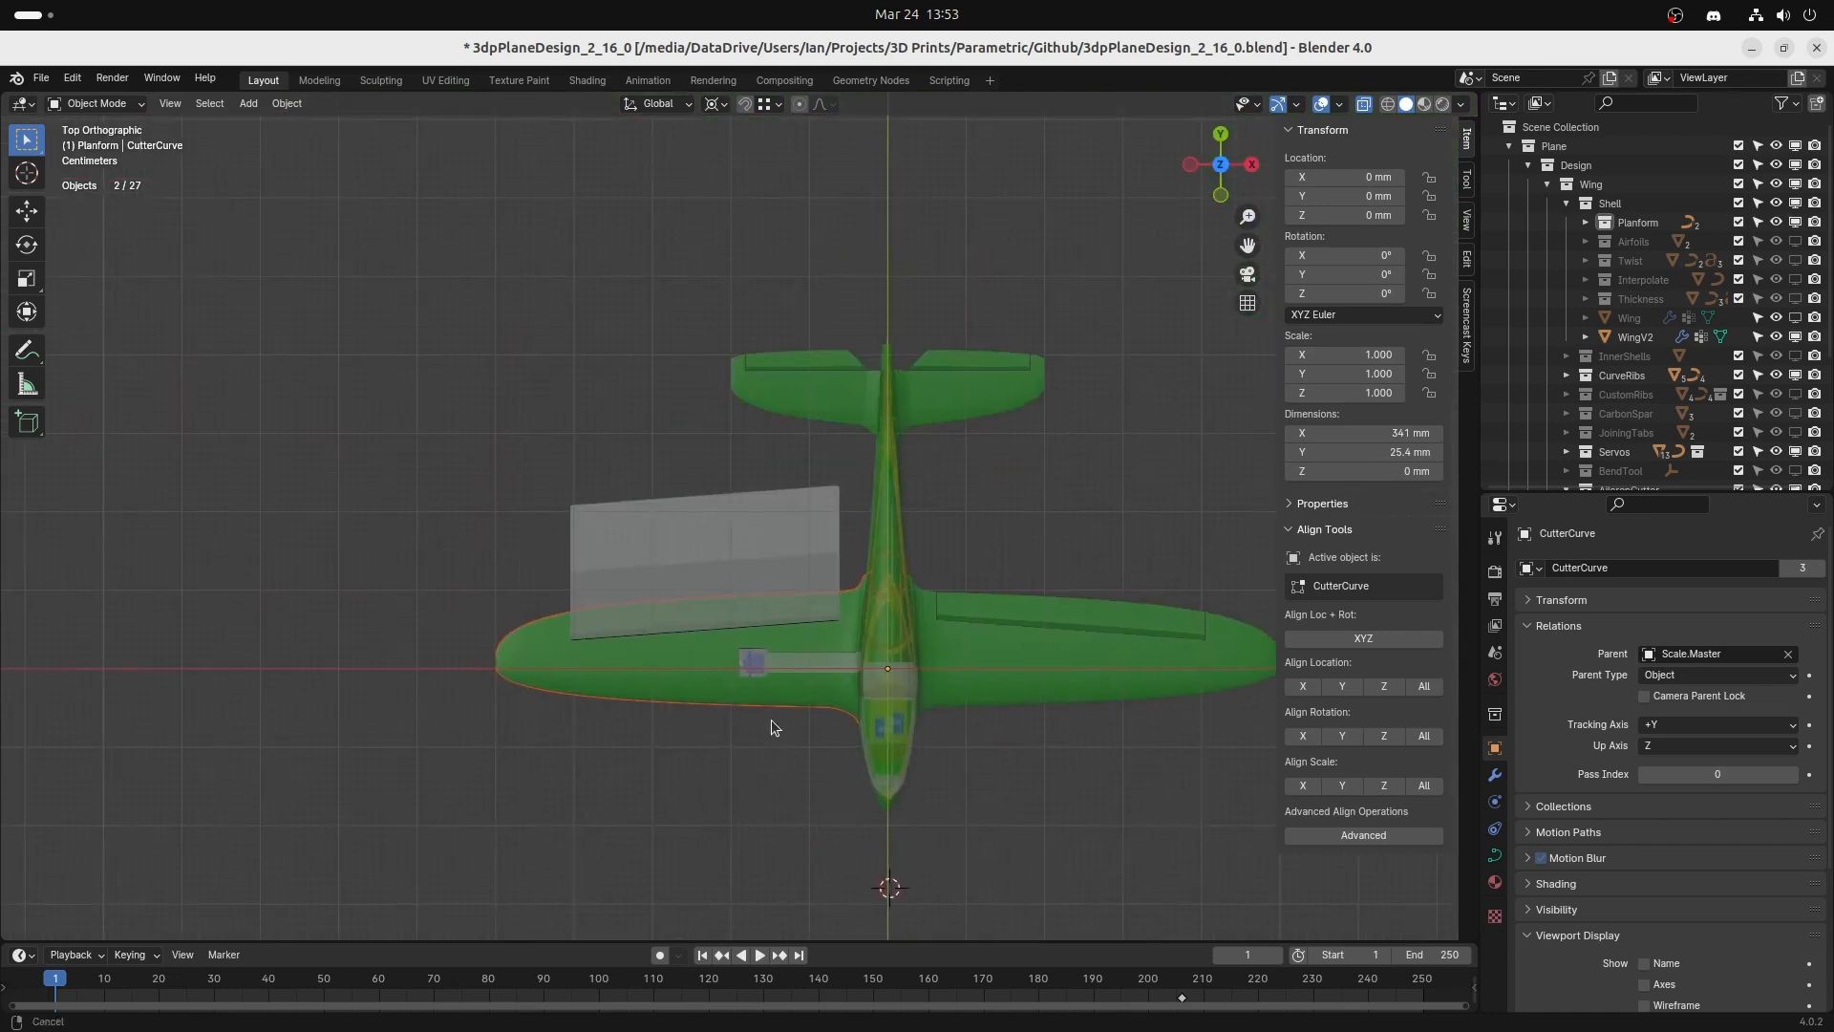
scroll(1595, 411, down, 5)
click(1644, 320)
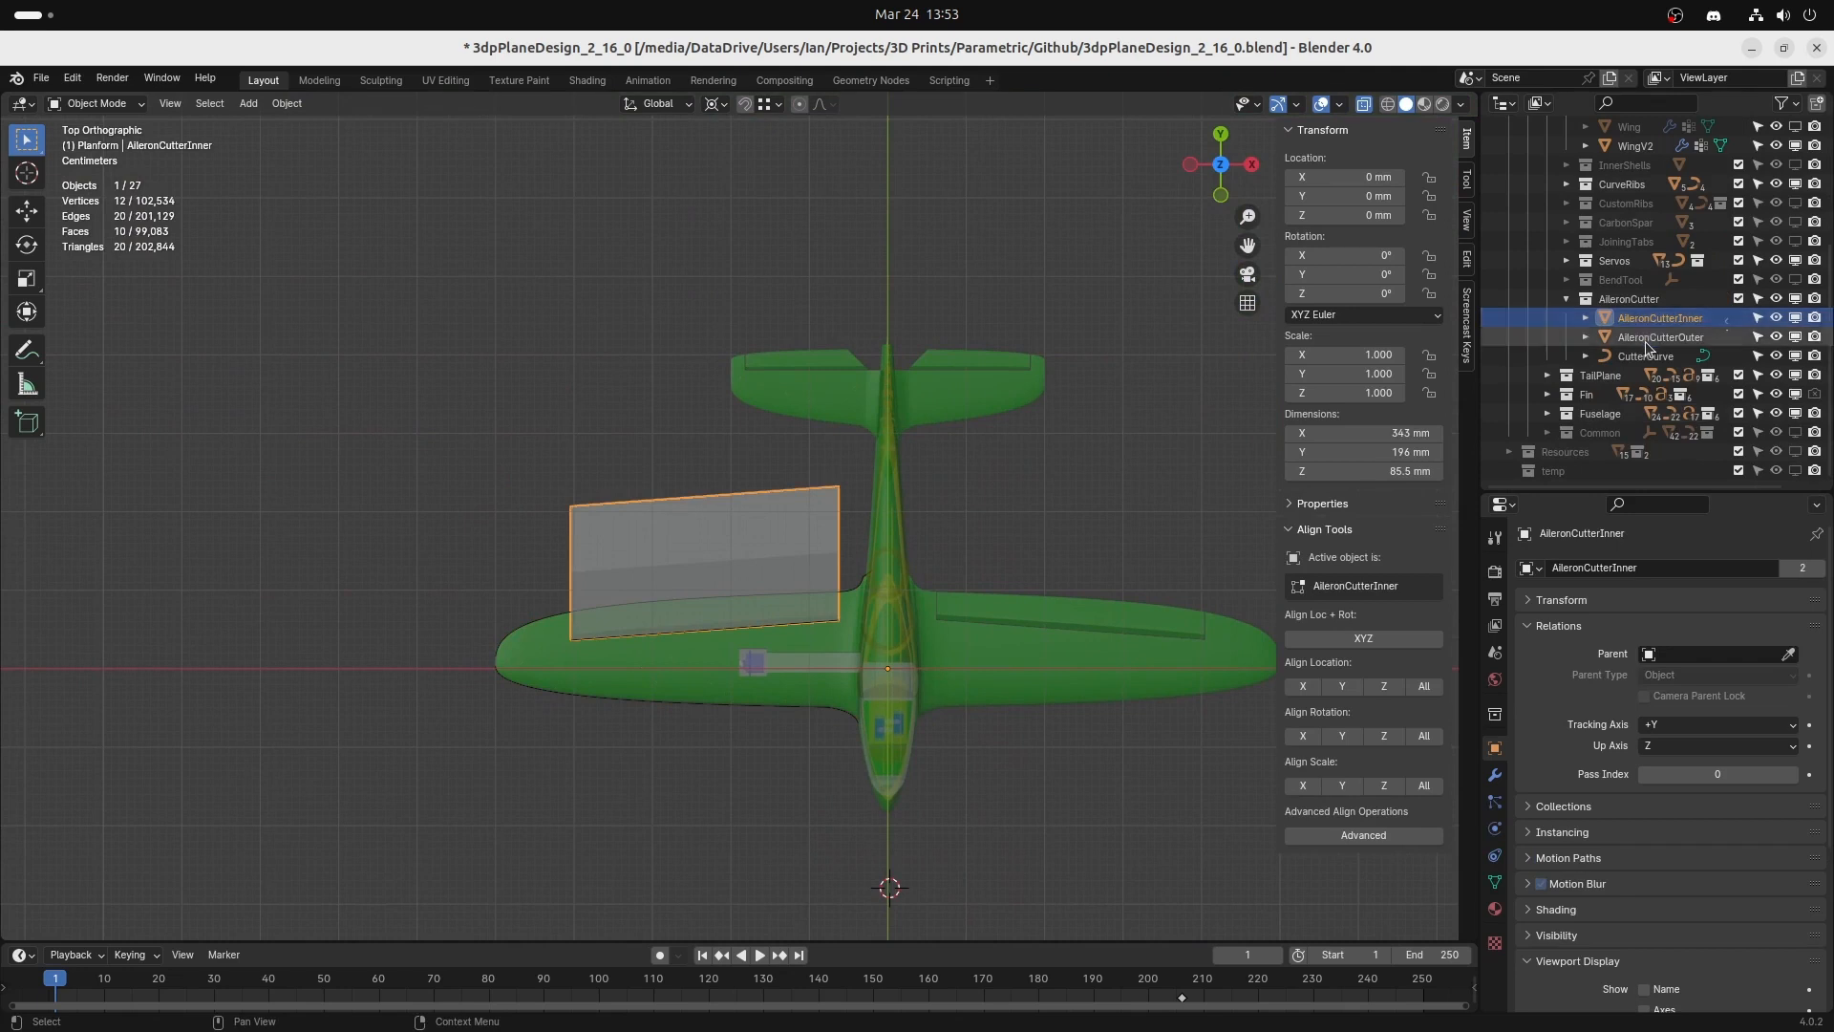
Compare the Aileroncutter geometry nodes settings of AileronCutterOuter and AileronCutterInner.
click(1645, 340)
click(1496, 775)
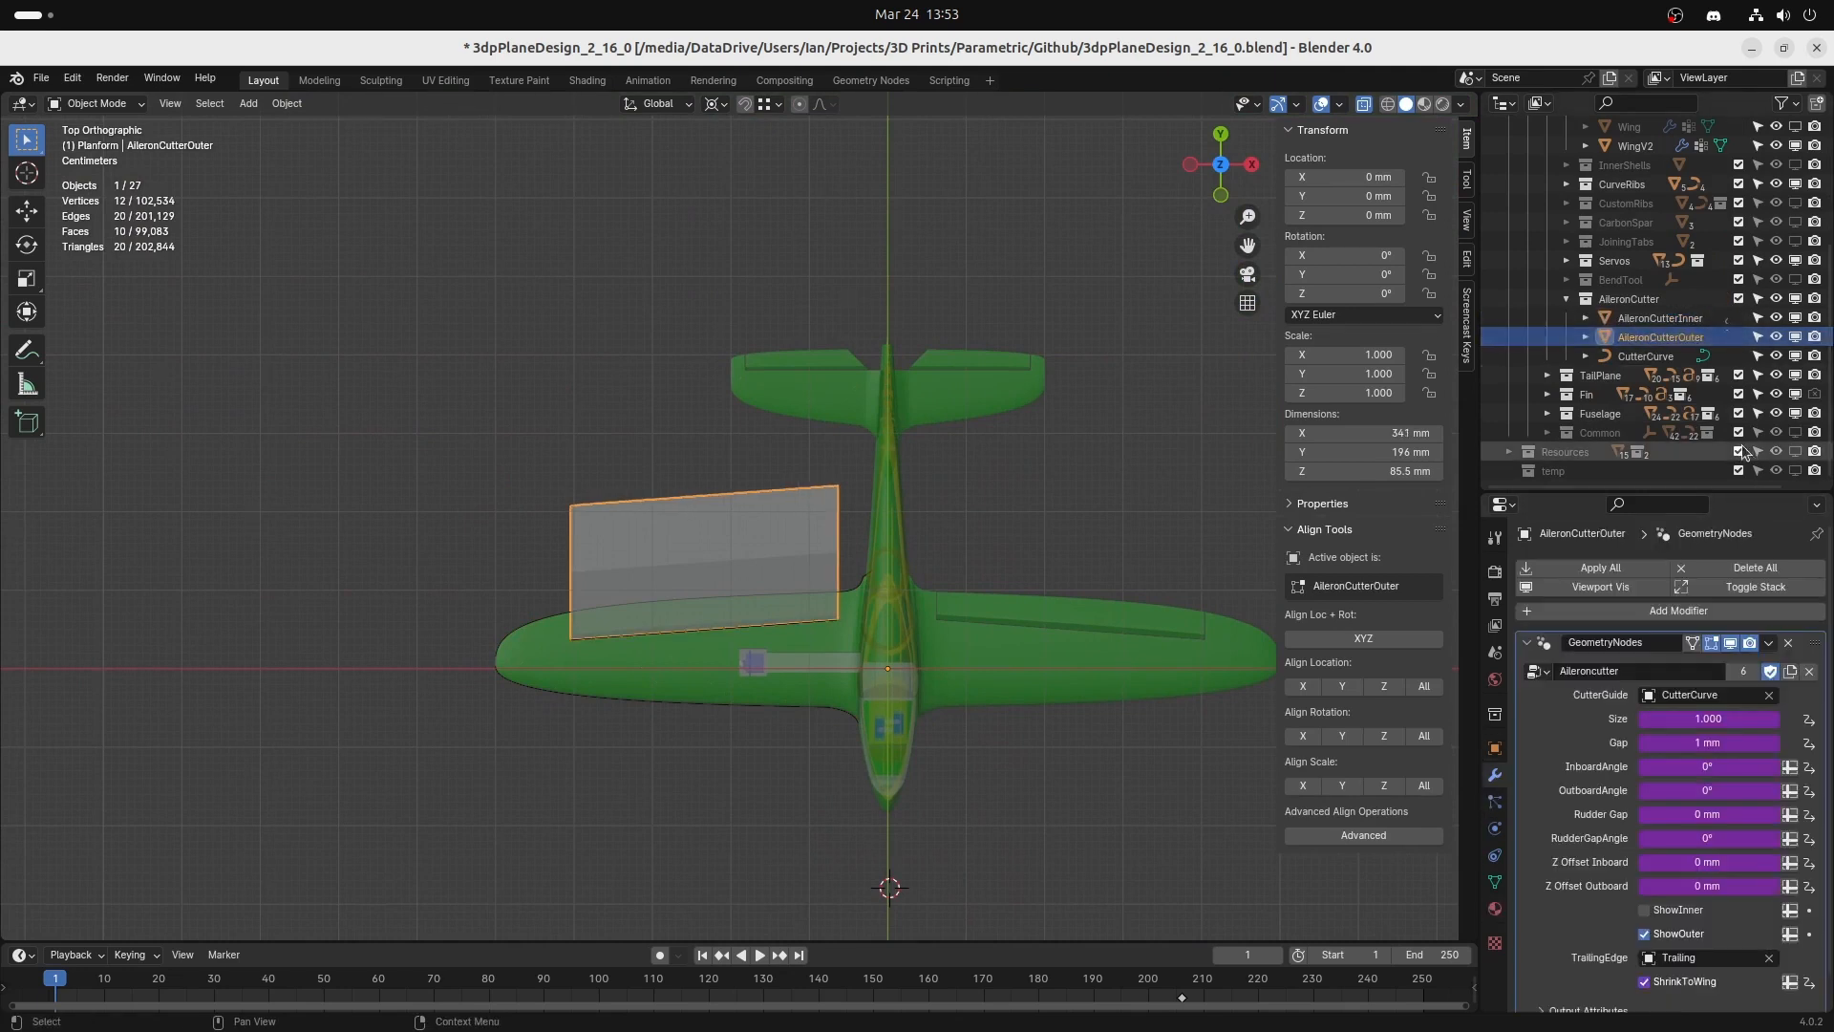
click(1656, 319)
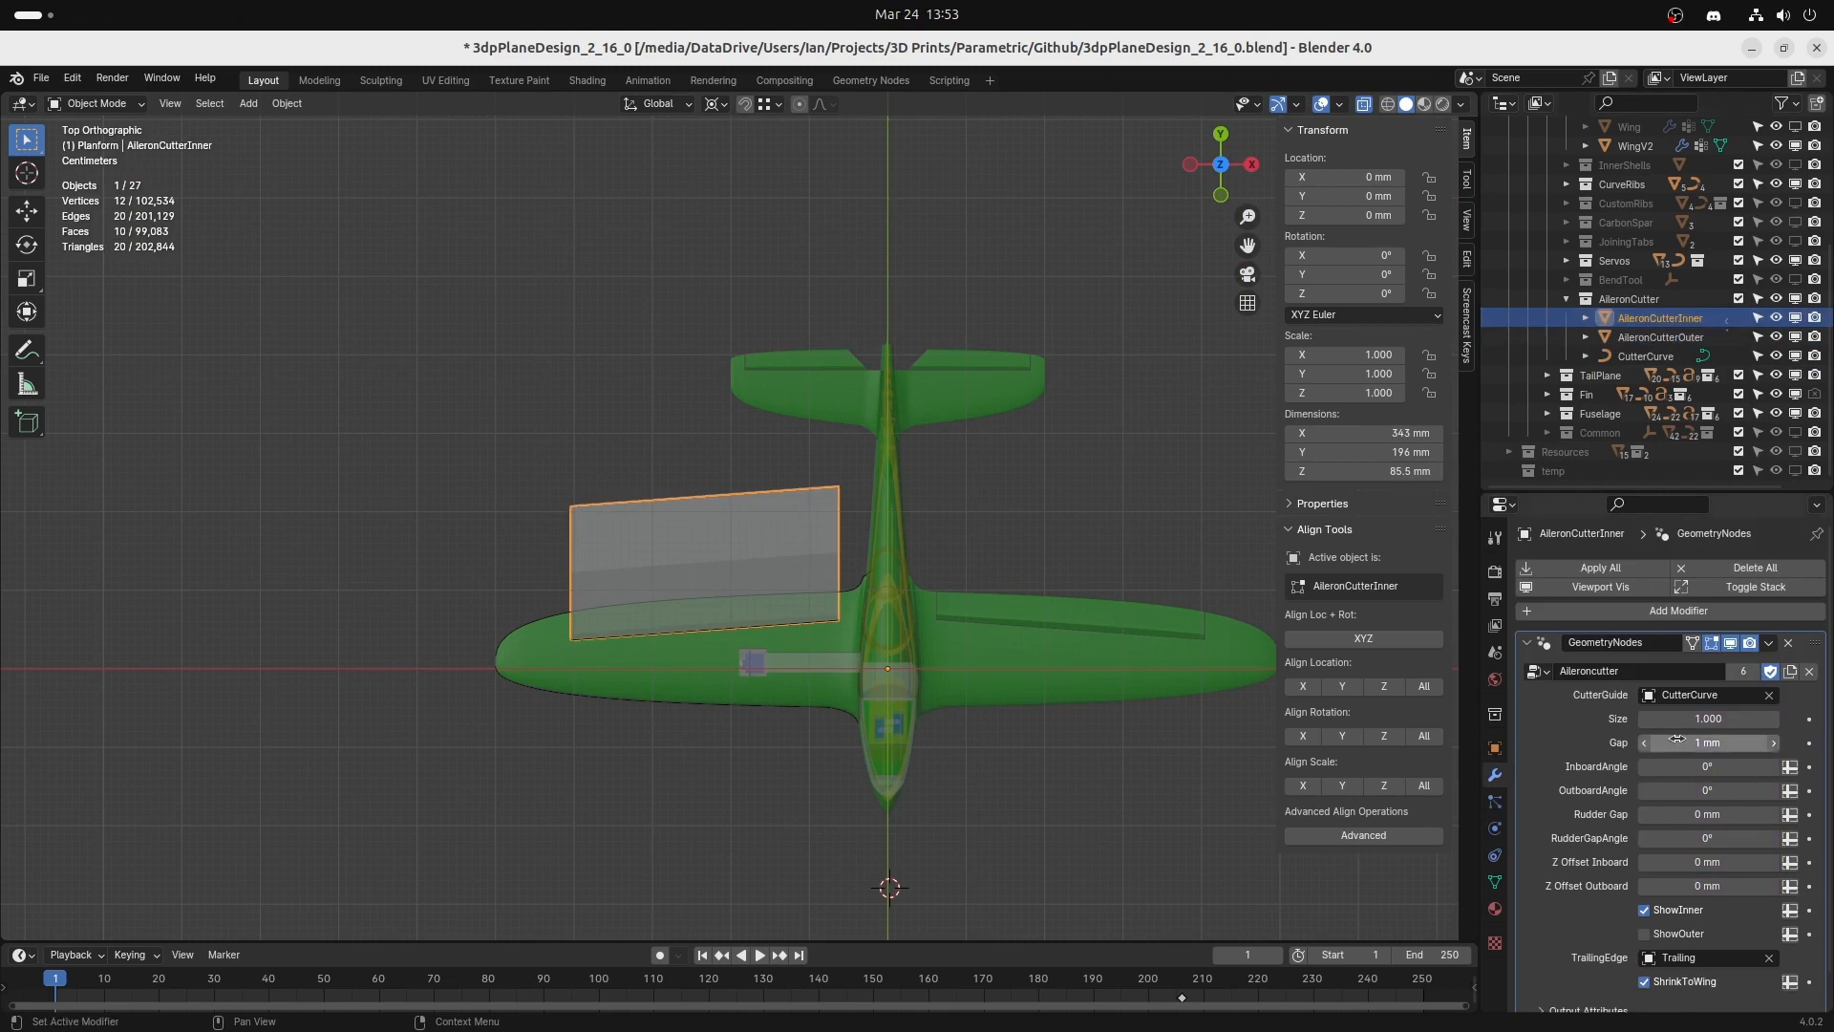
click(1653, 337)
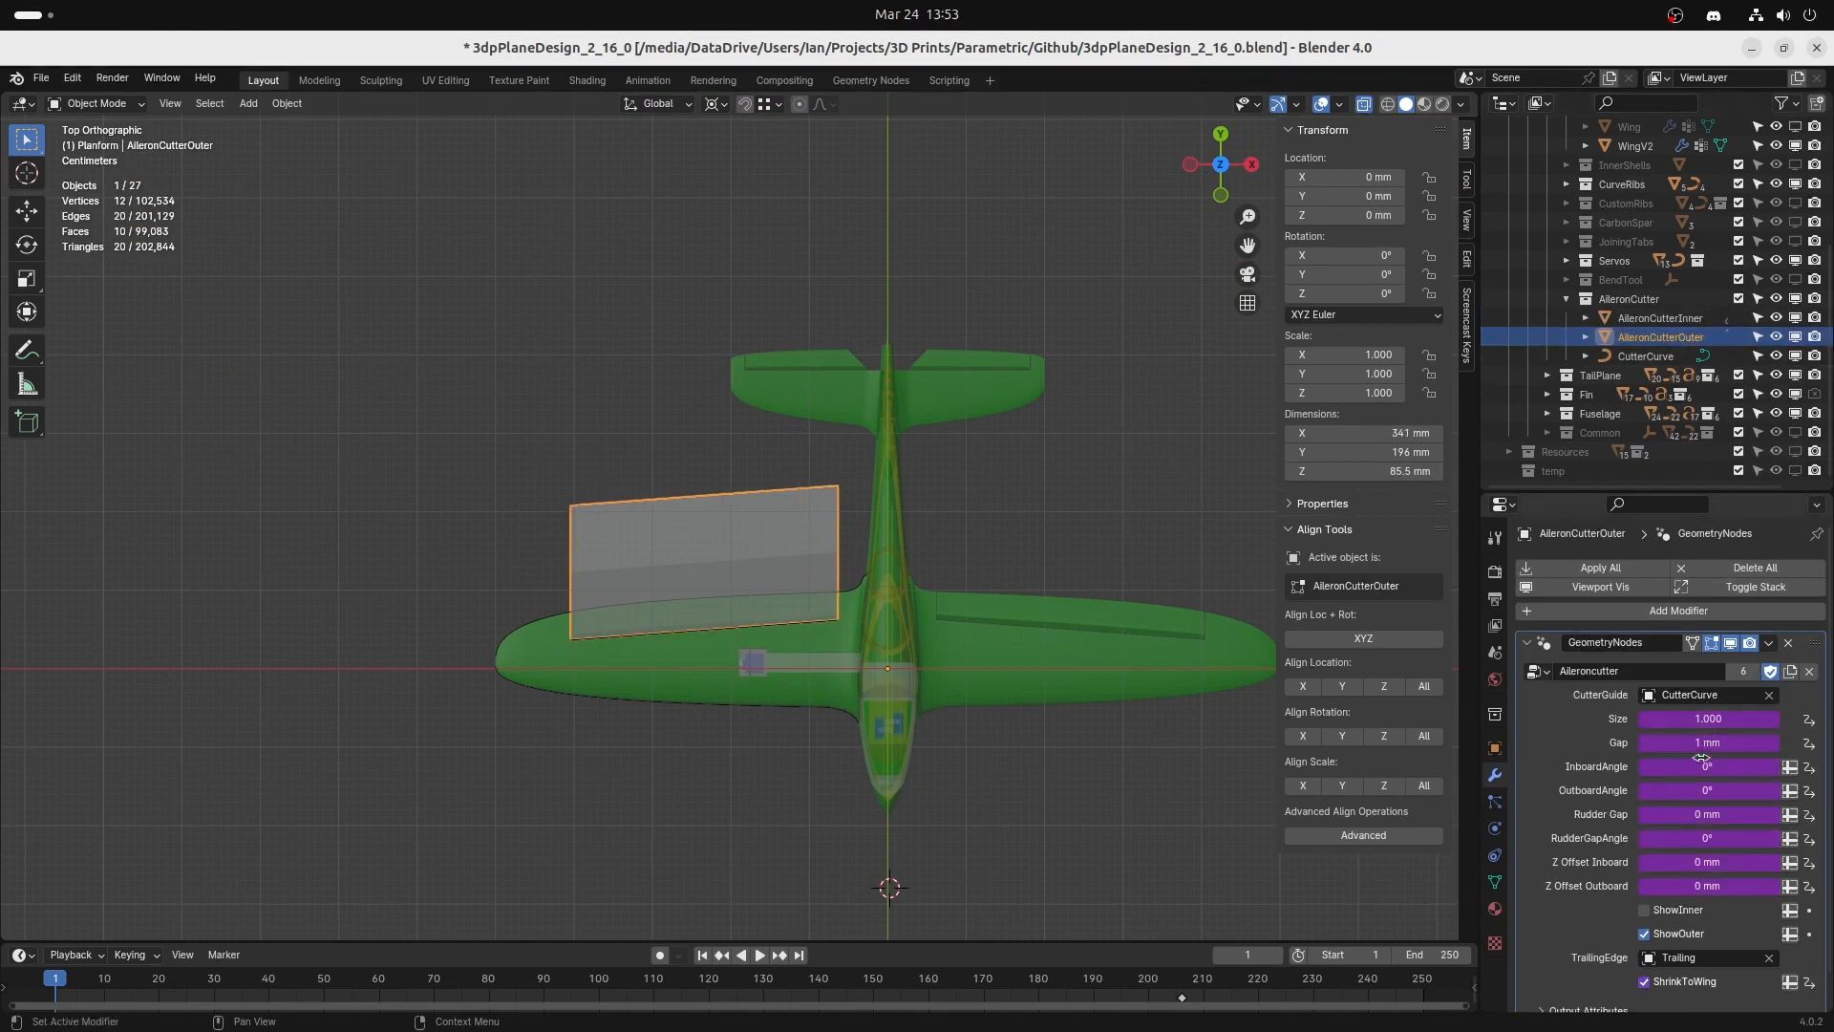
middle_drag(800, 599, 1057, 185)
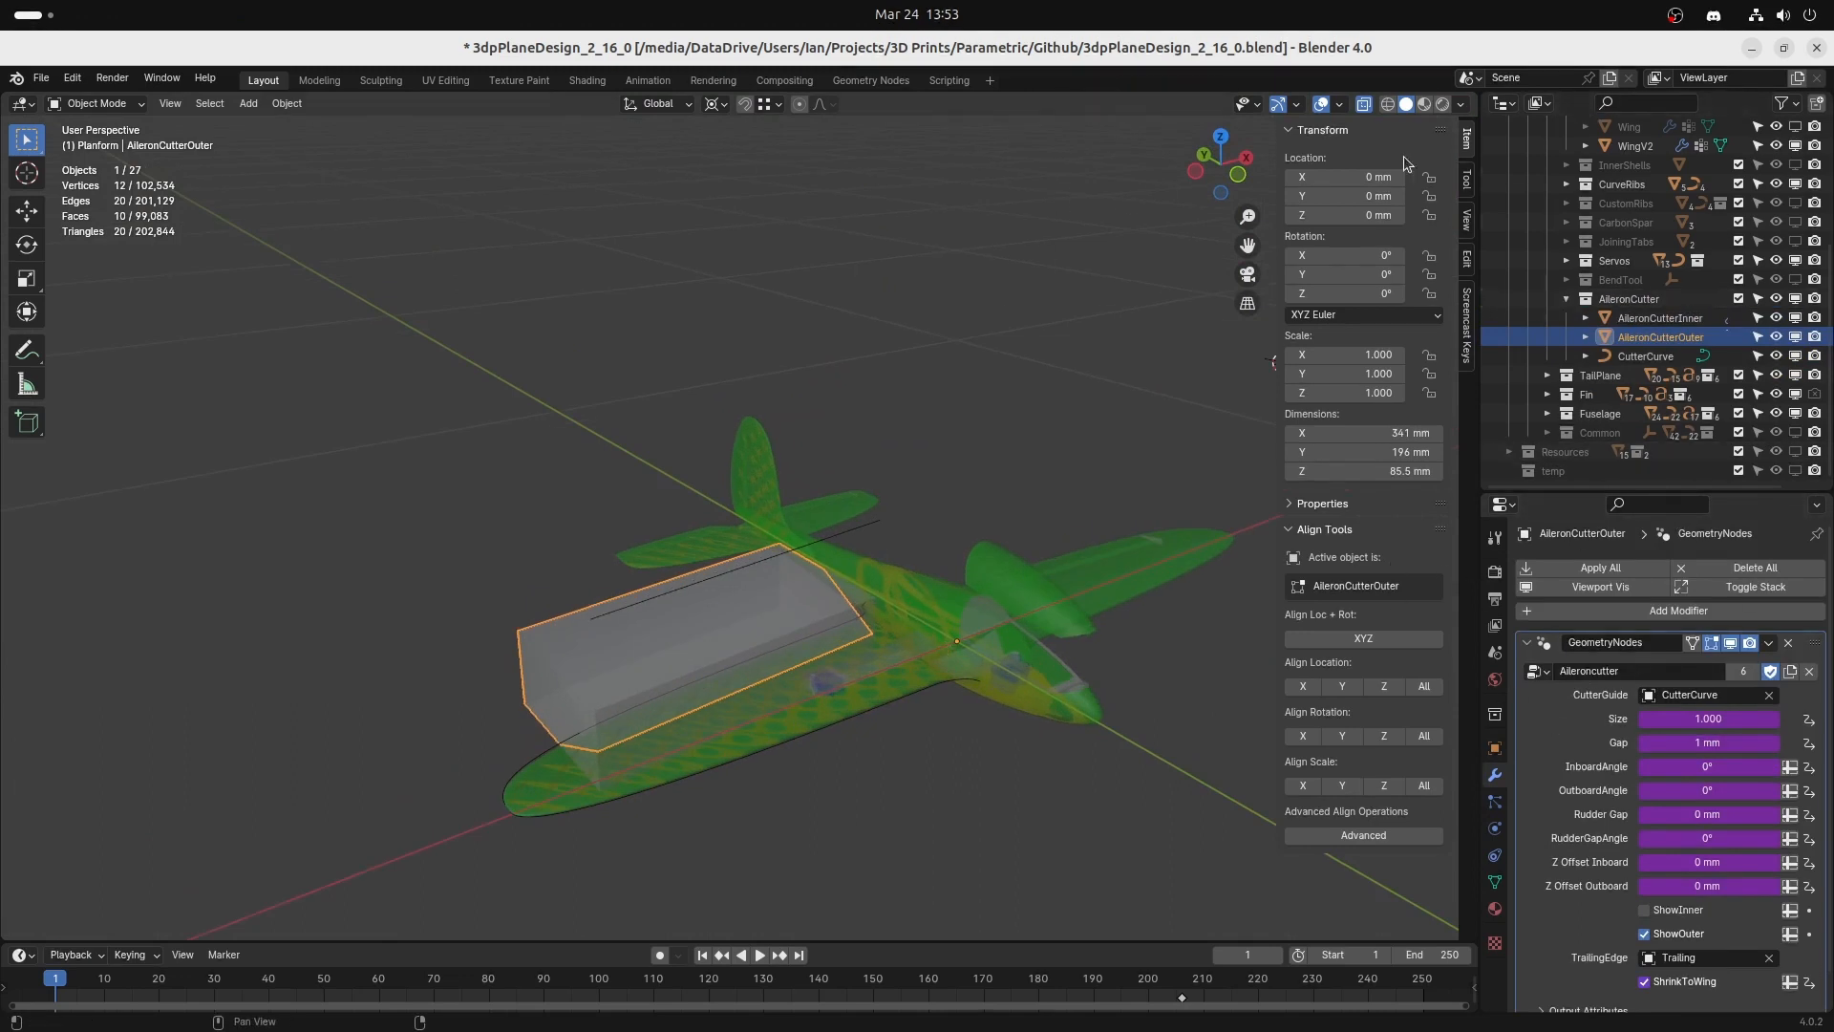
Enable the wireframe overlay for the whole viewport and select AileronCutterInner.
click(1338, 105)
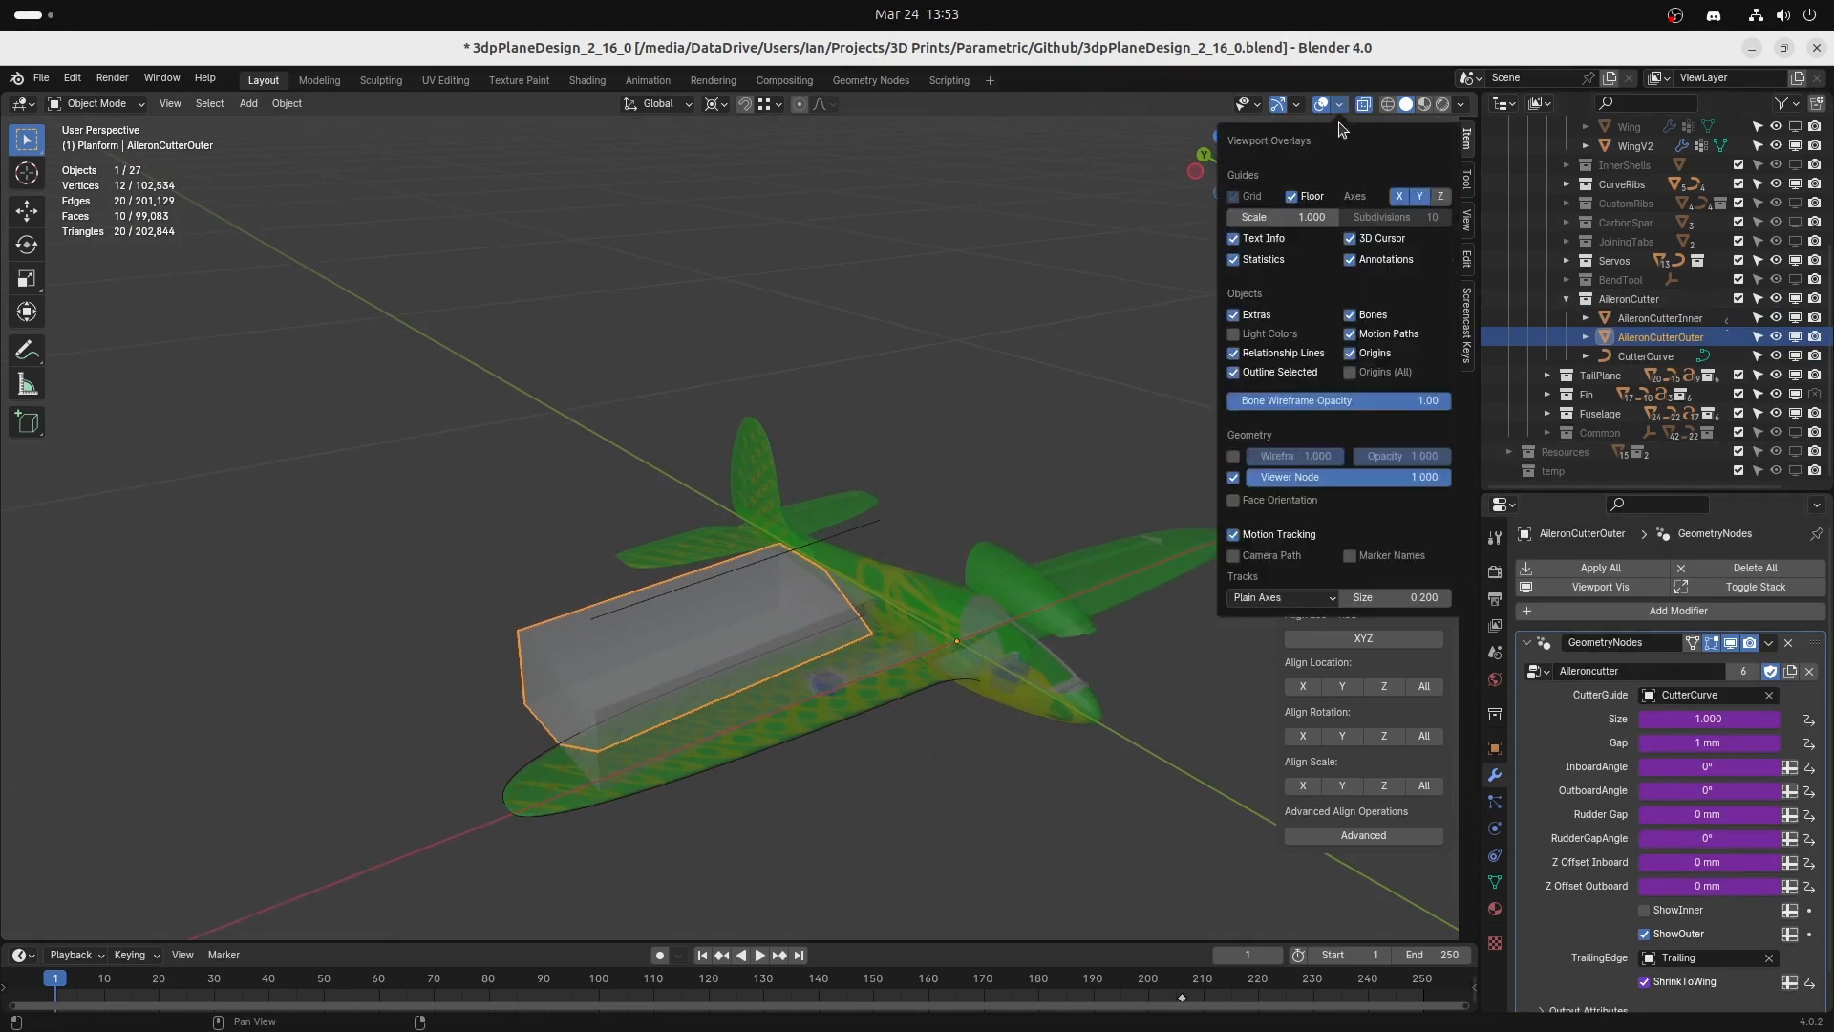
click(1238, 459)
click(1662, 319)
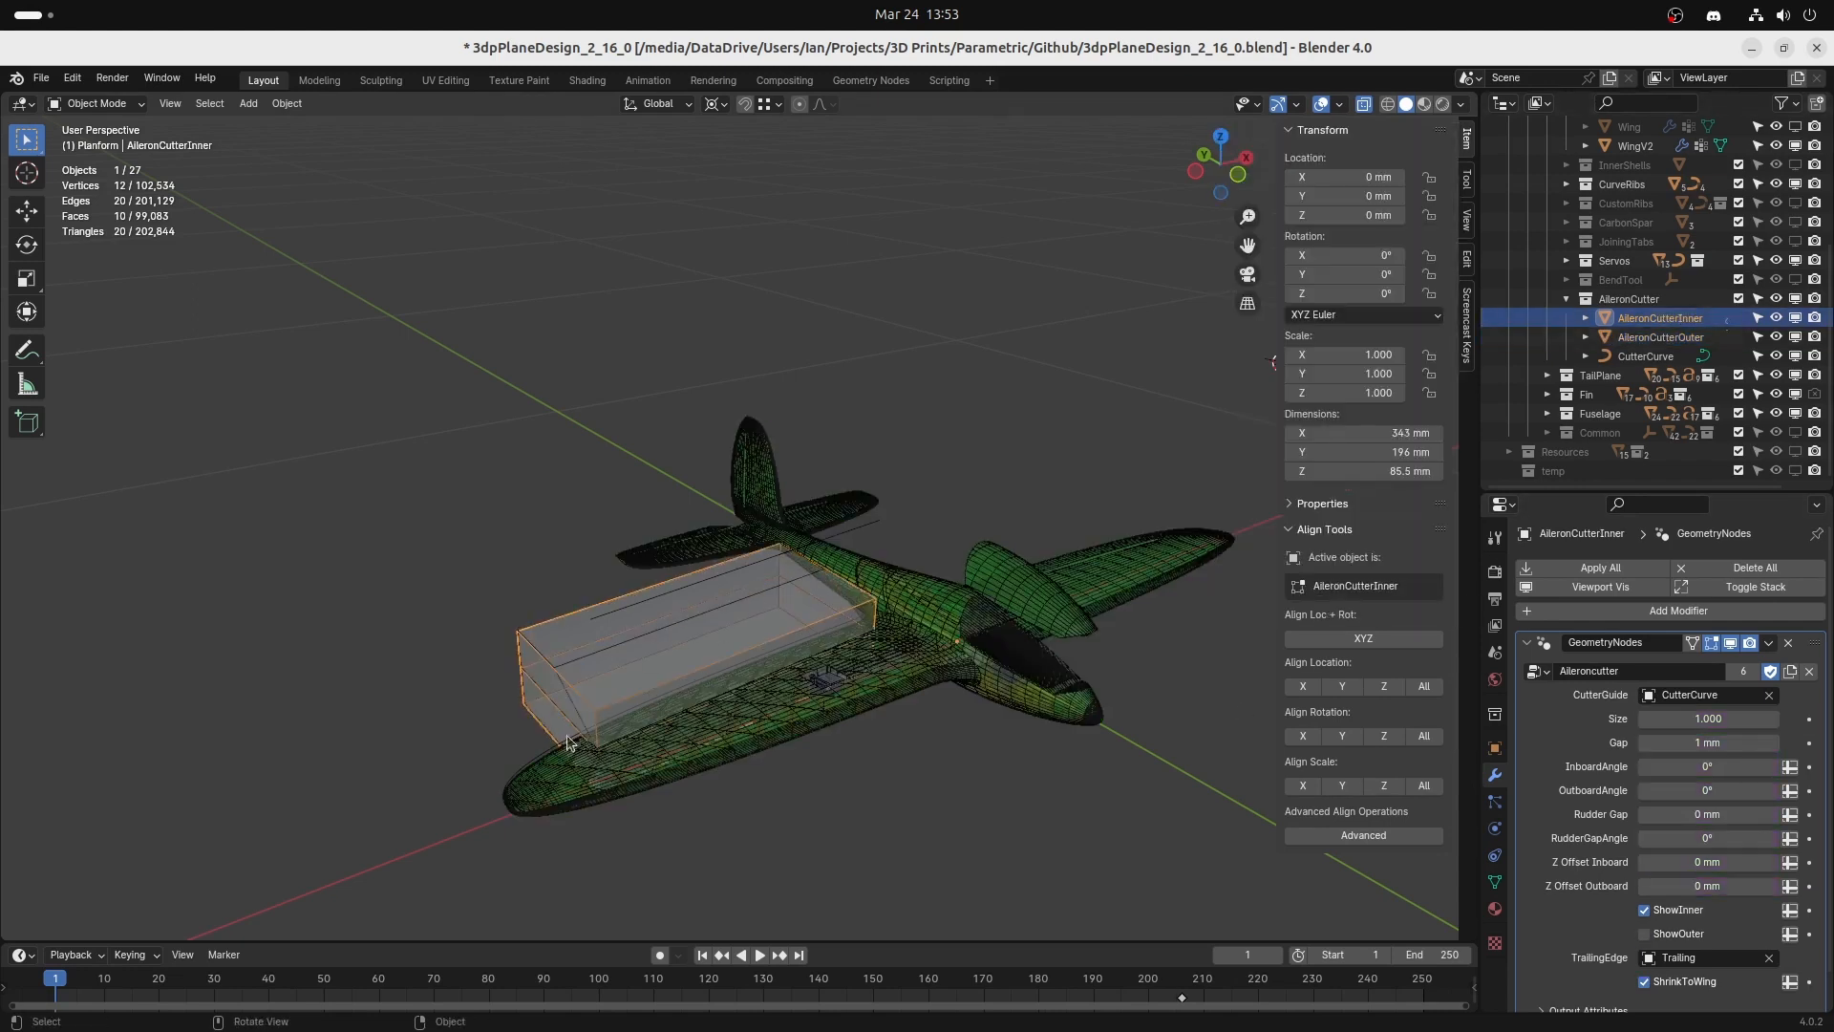
scroll(548, 691, up, 1)
shift+middle_drag(927, 717, 840, 575)
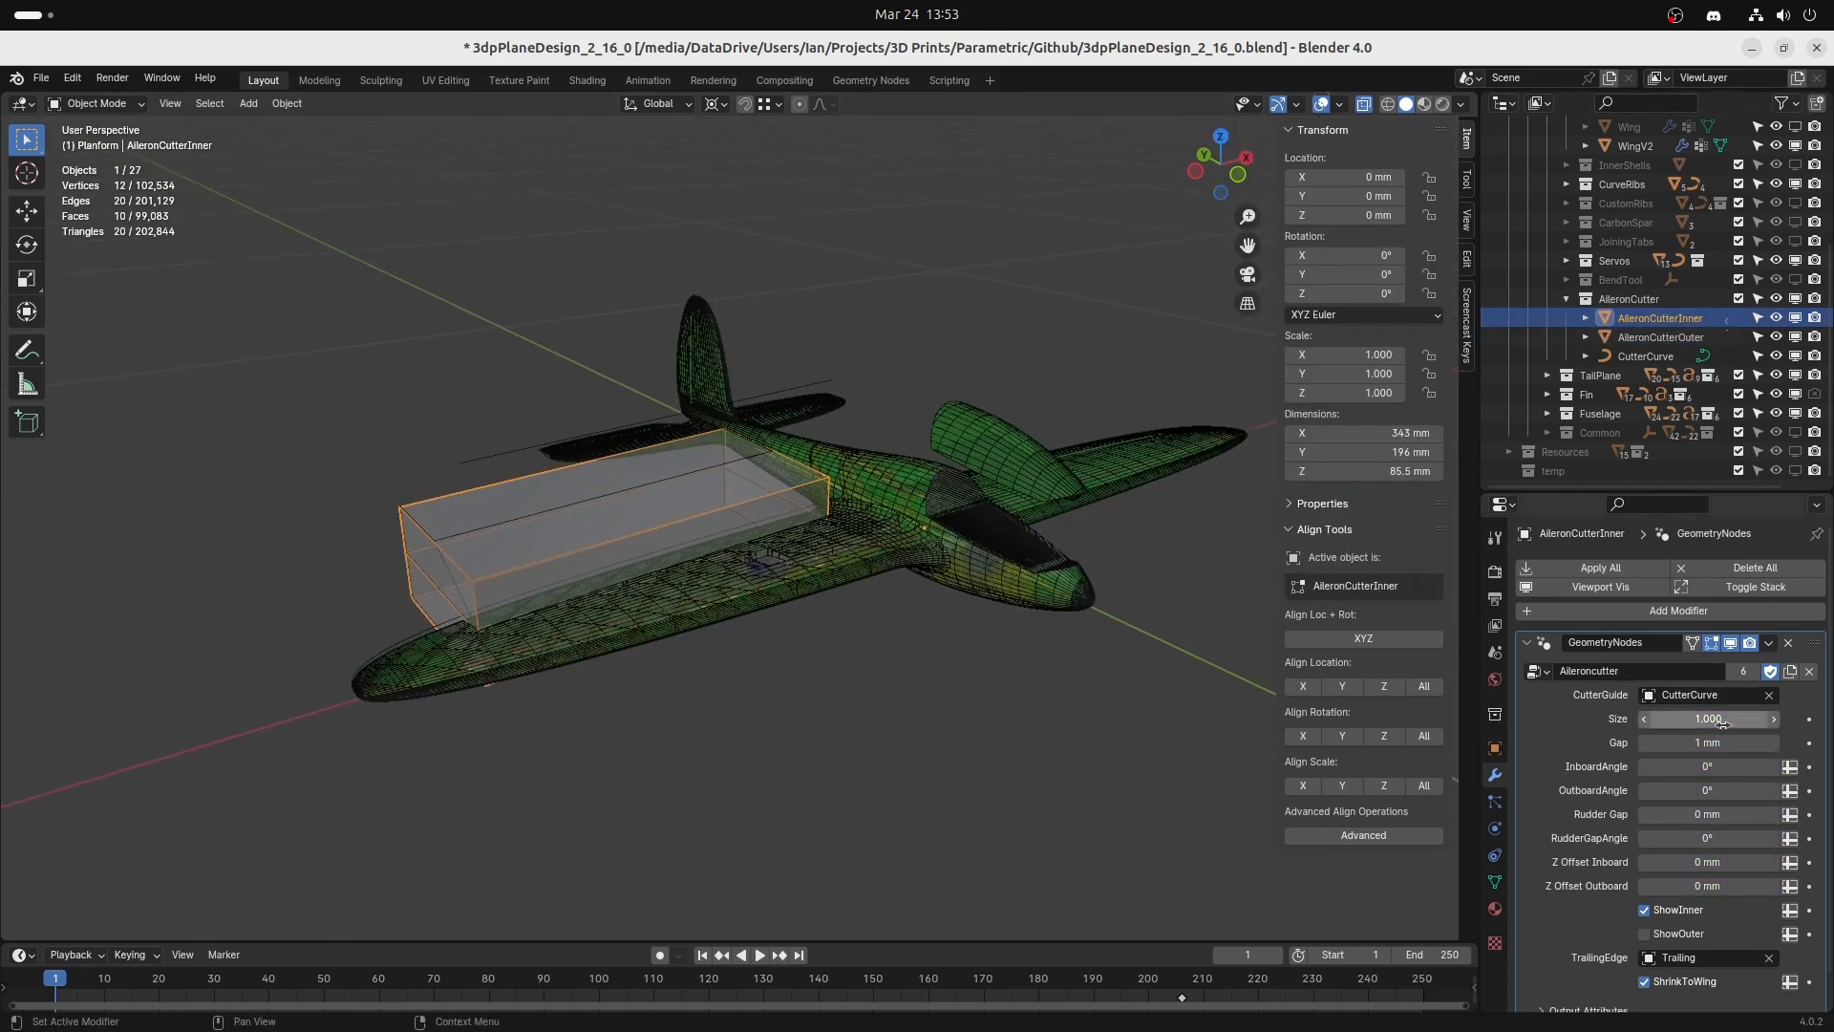
Try a different Size value in AileronCutterInner's Aileroncutter modifier and undo the change.
click(1671, 700)
click(1514, 750)
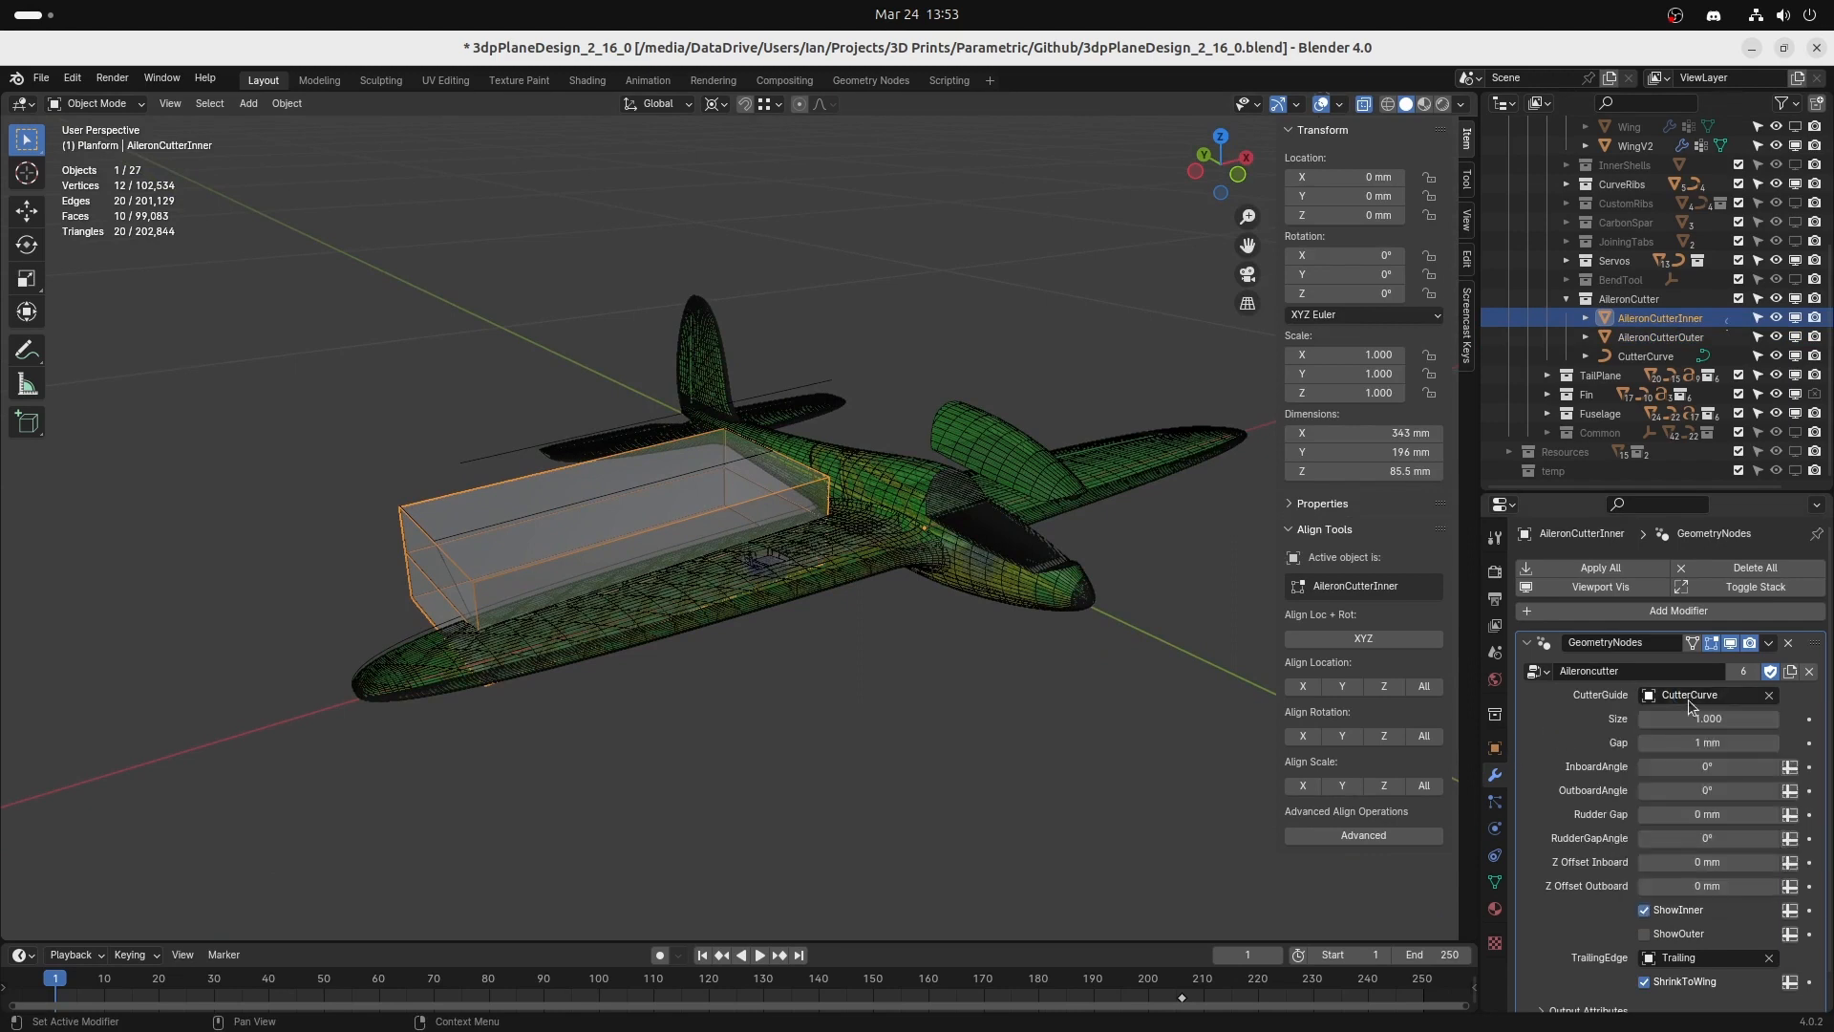
drag(1706, 717, 1583, 718)
key(ctrl+z)
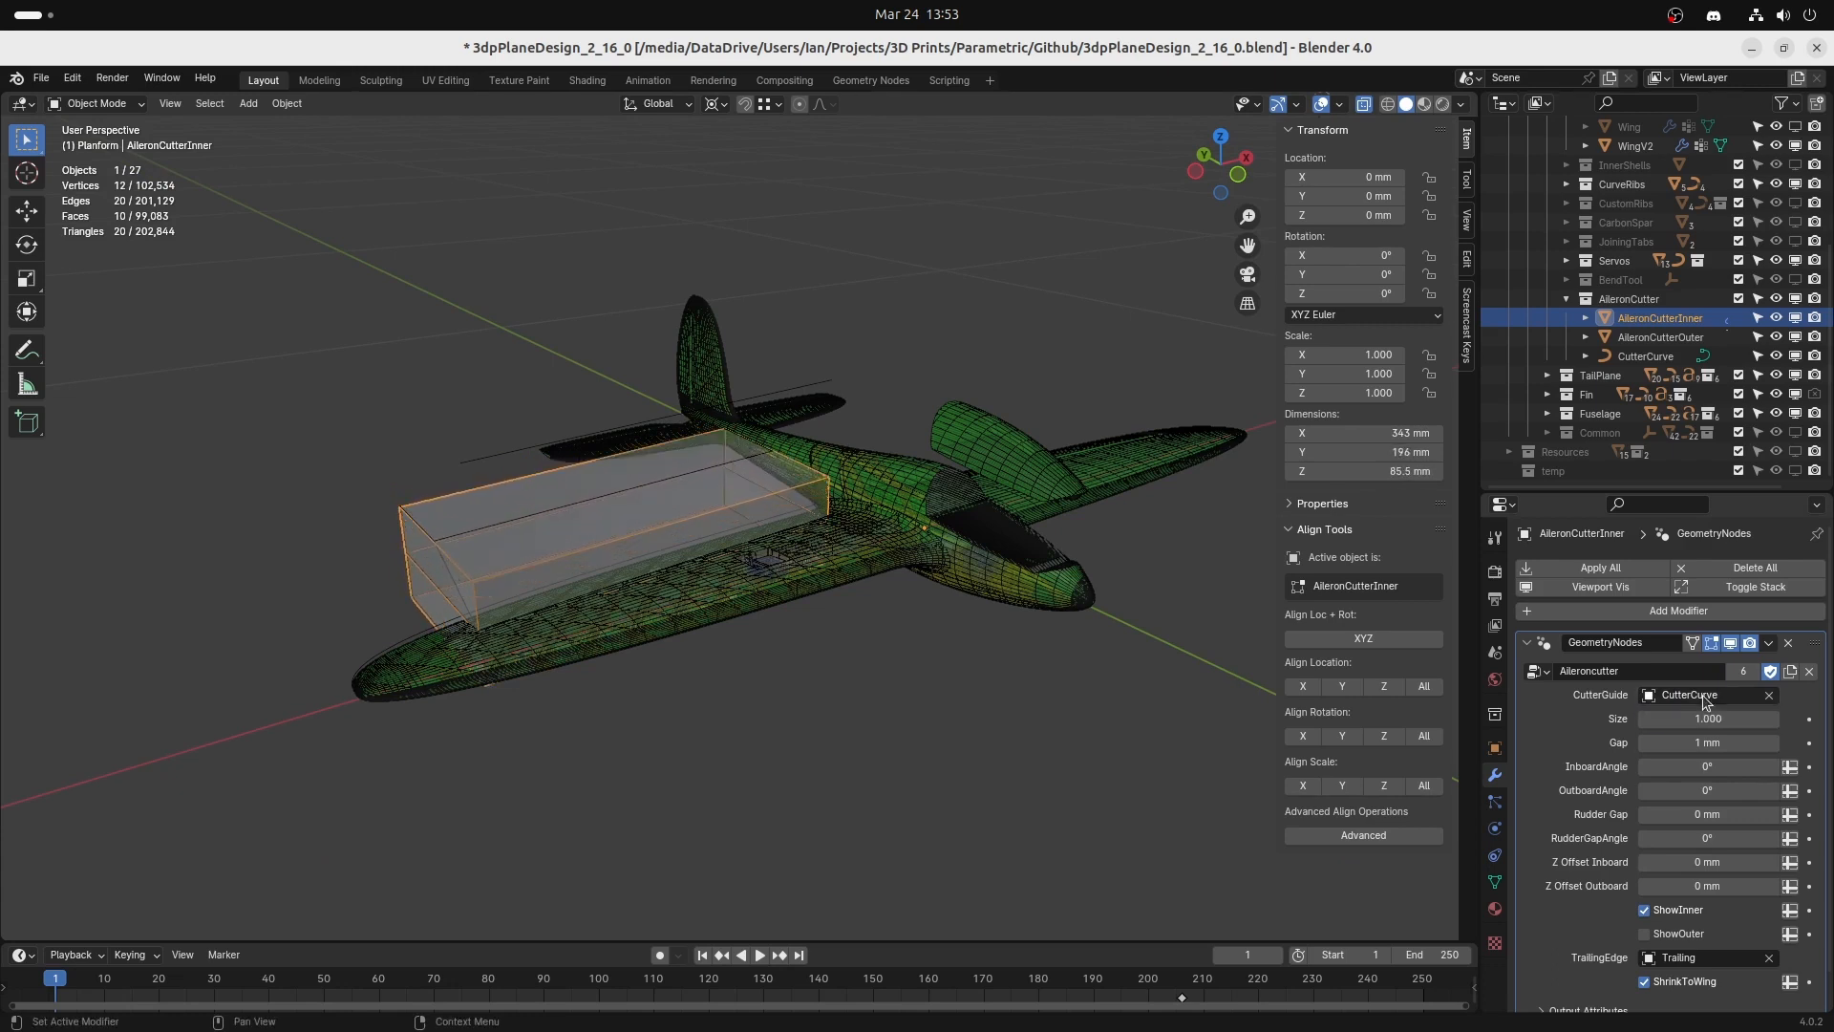
Hide AileronCutterInner and AileronCutterOuter in the viewport and show the plane in top view.
click(1796, 318)
click(1795, 336)
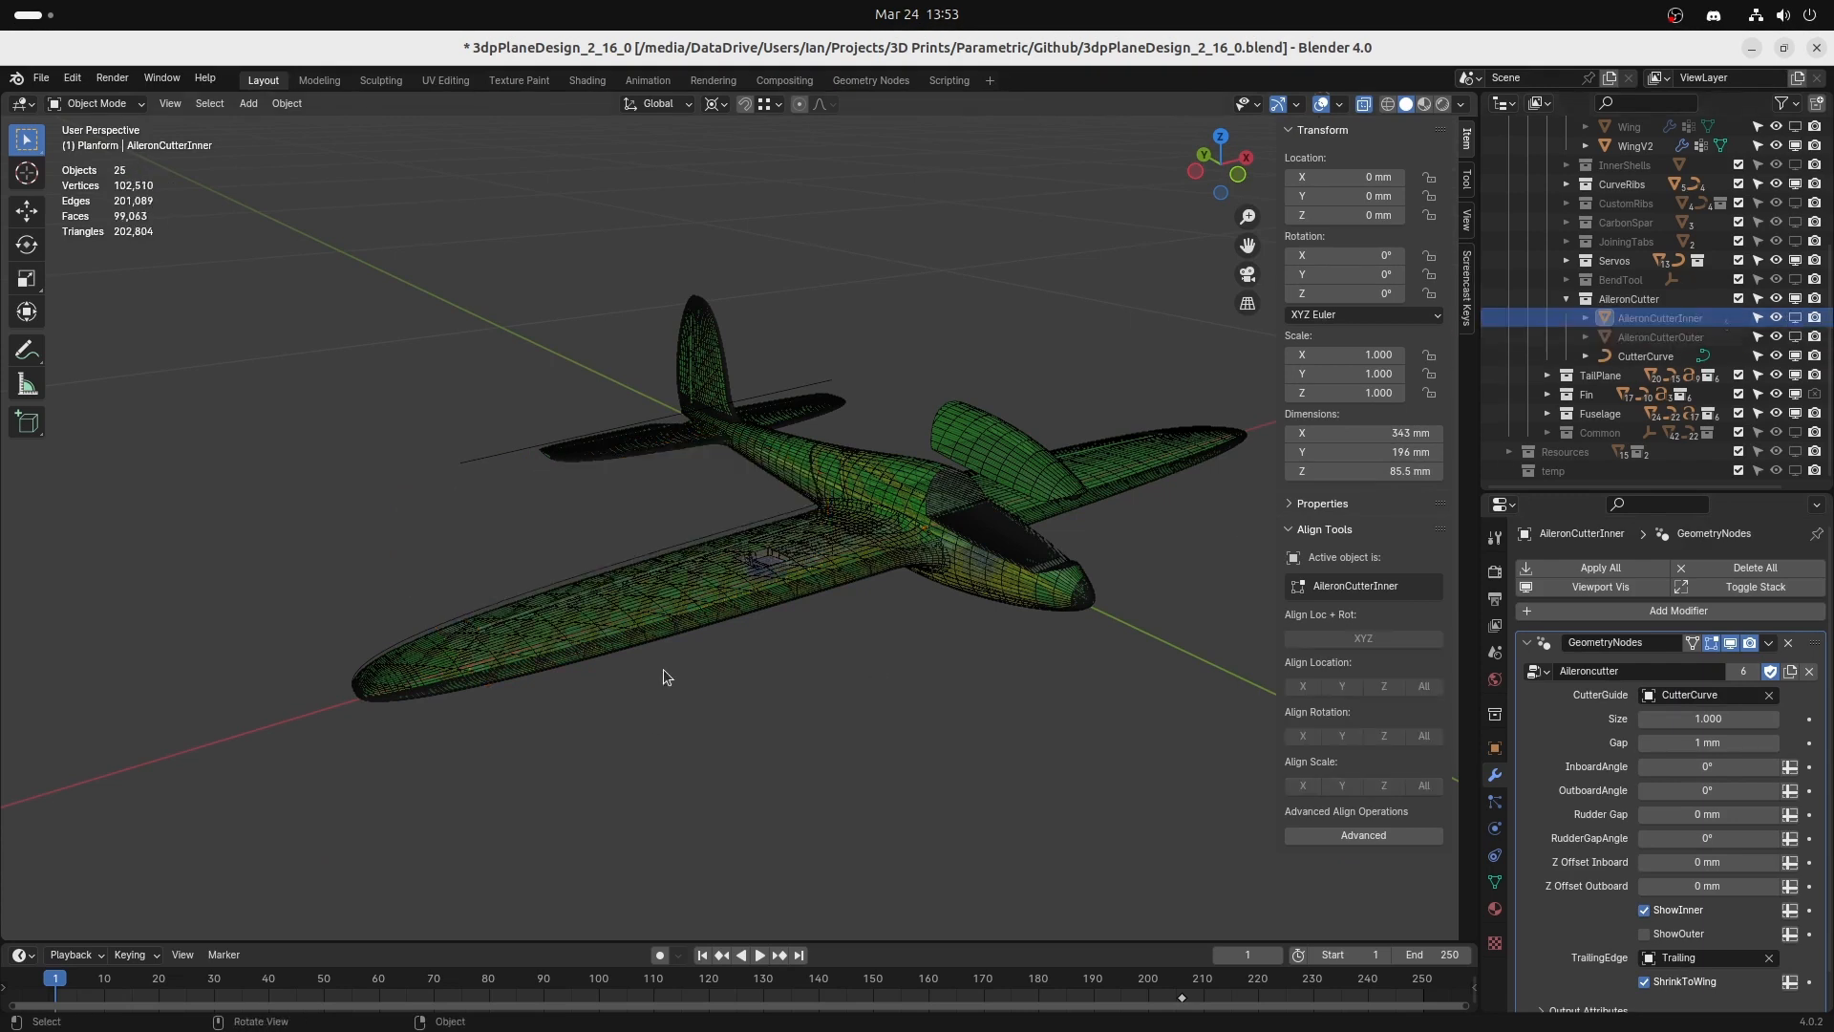
key(KP_7)
Try a Gap of 5 mm on AileronCutterInner's modifier and undo the change.
click(1681, 738)
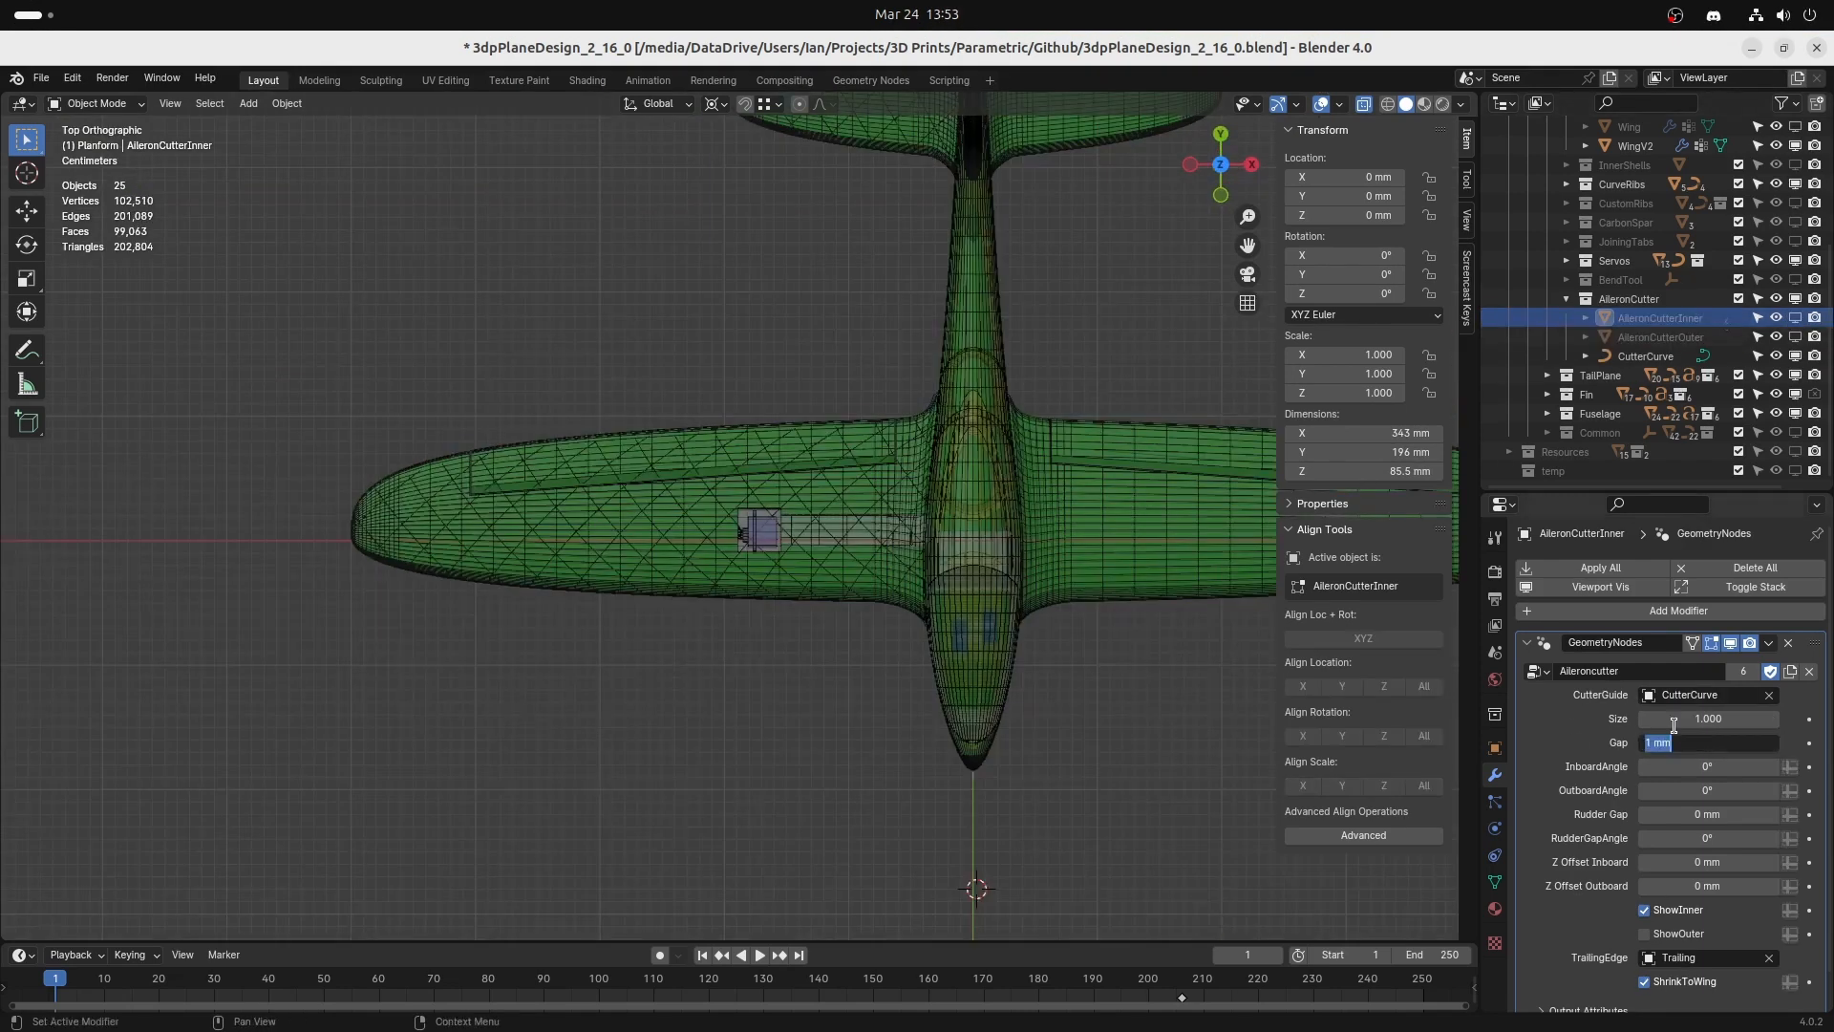
text(5)
key(Return)
scroll(726, 456, up, 2)
key(ctrl+z)
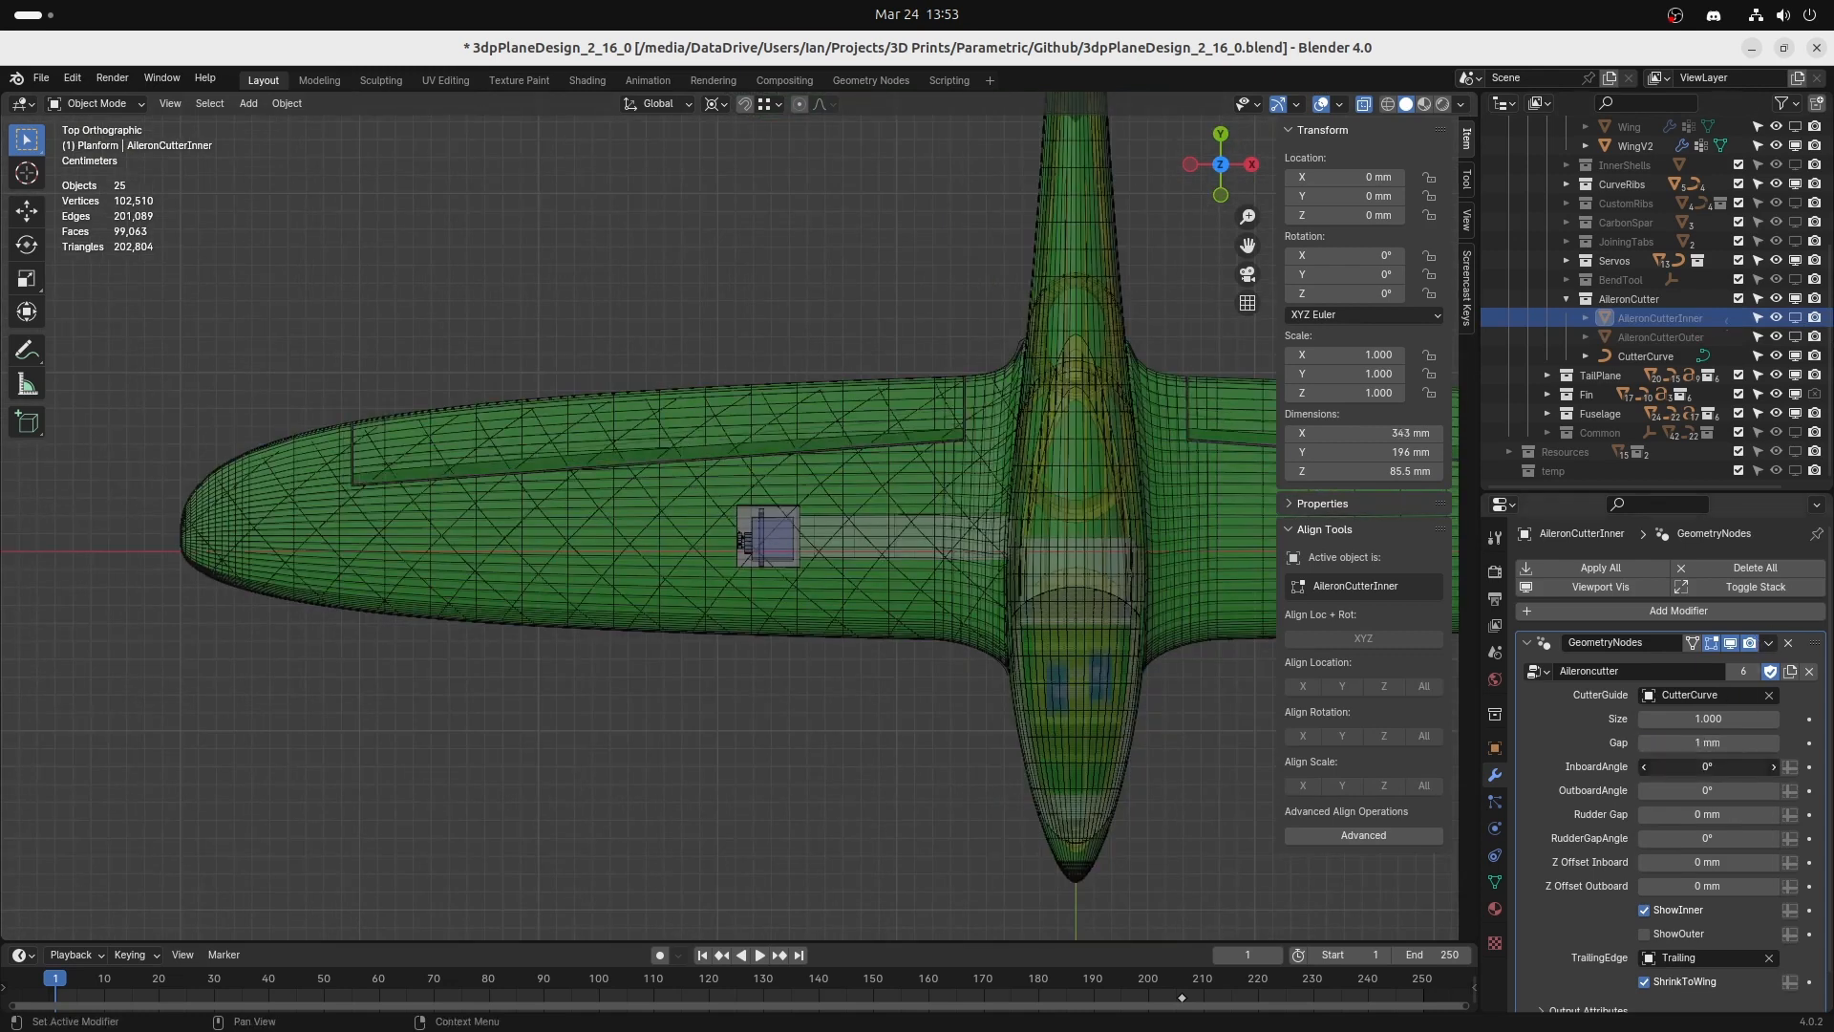
Set AileronCutterInner's InboardAngle to about -15.4° and its OutboardAngle to about 8.2°.
click(412, 677)
drag(1672, 768, 1614, 769)
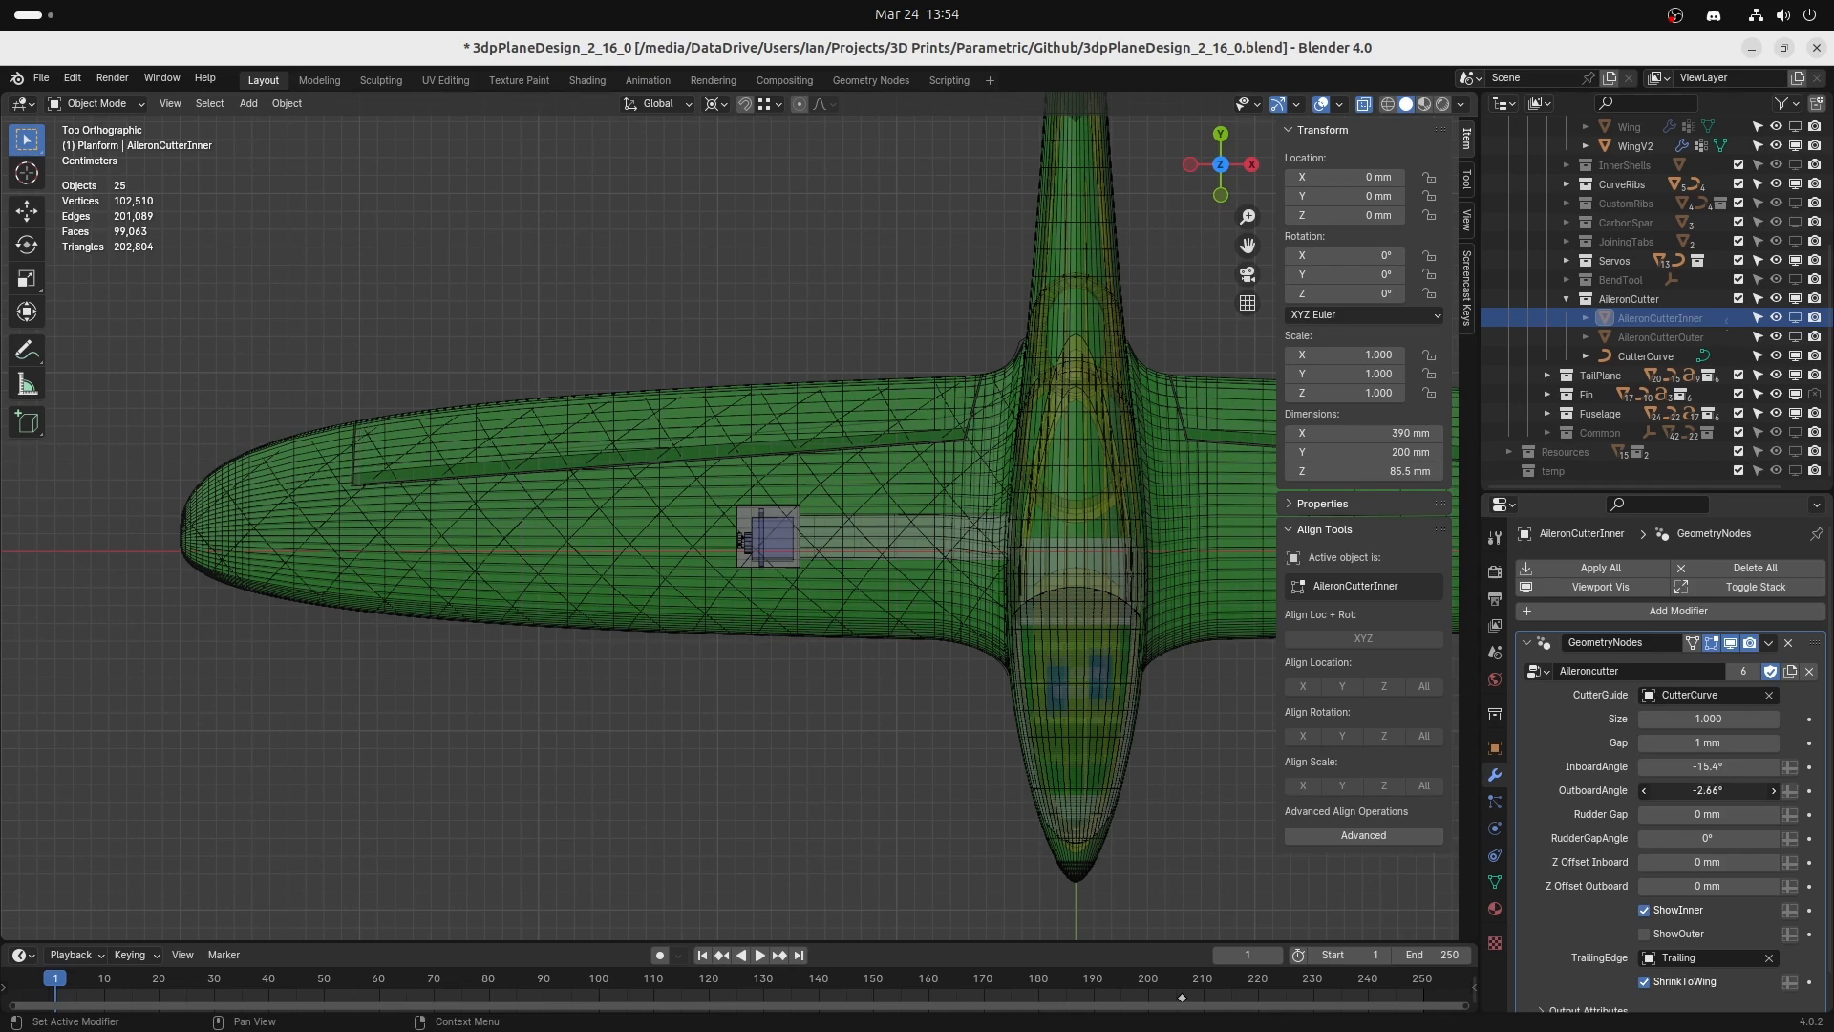
drag(1707, 791, 1710, 791)
Set AileronCutterInner's Rudder Gap to 38 mm and its RudderGapAngle to about 44.9°.
scroll(747, 426, down, 3)
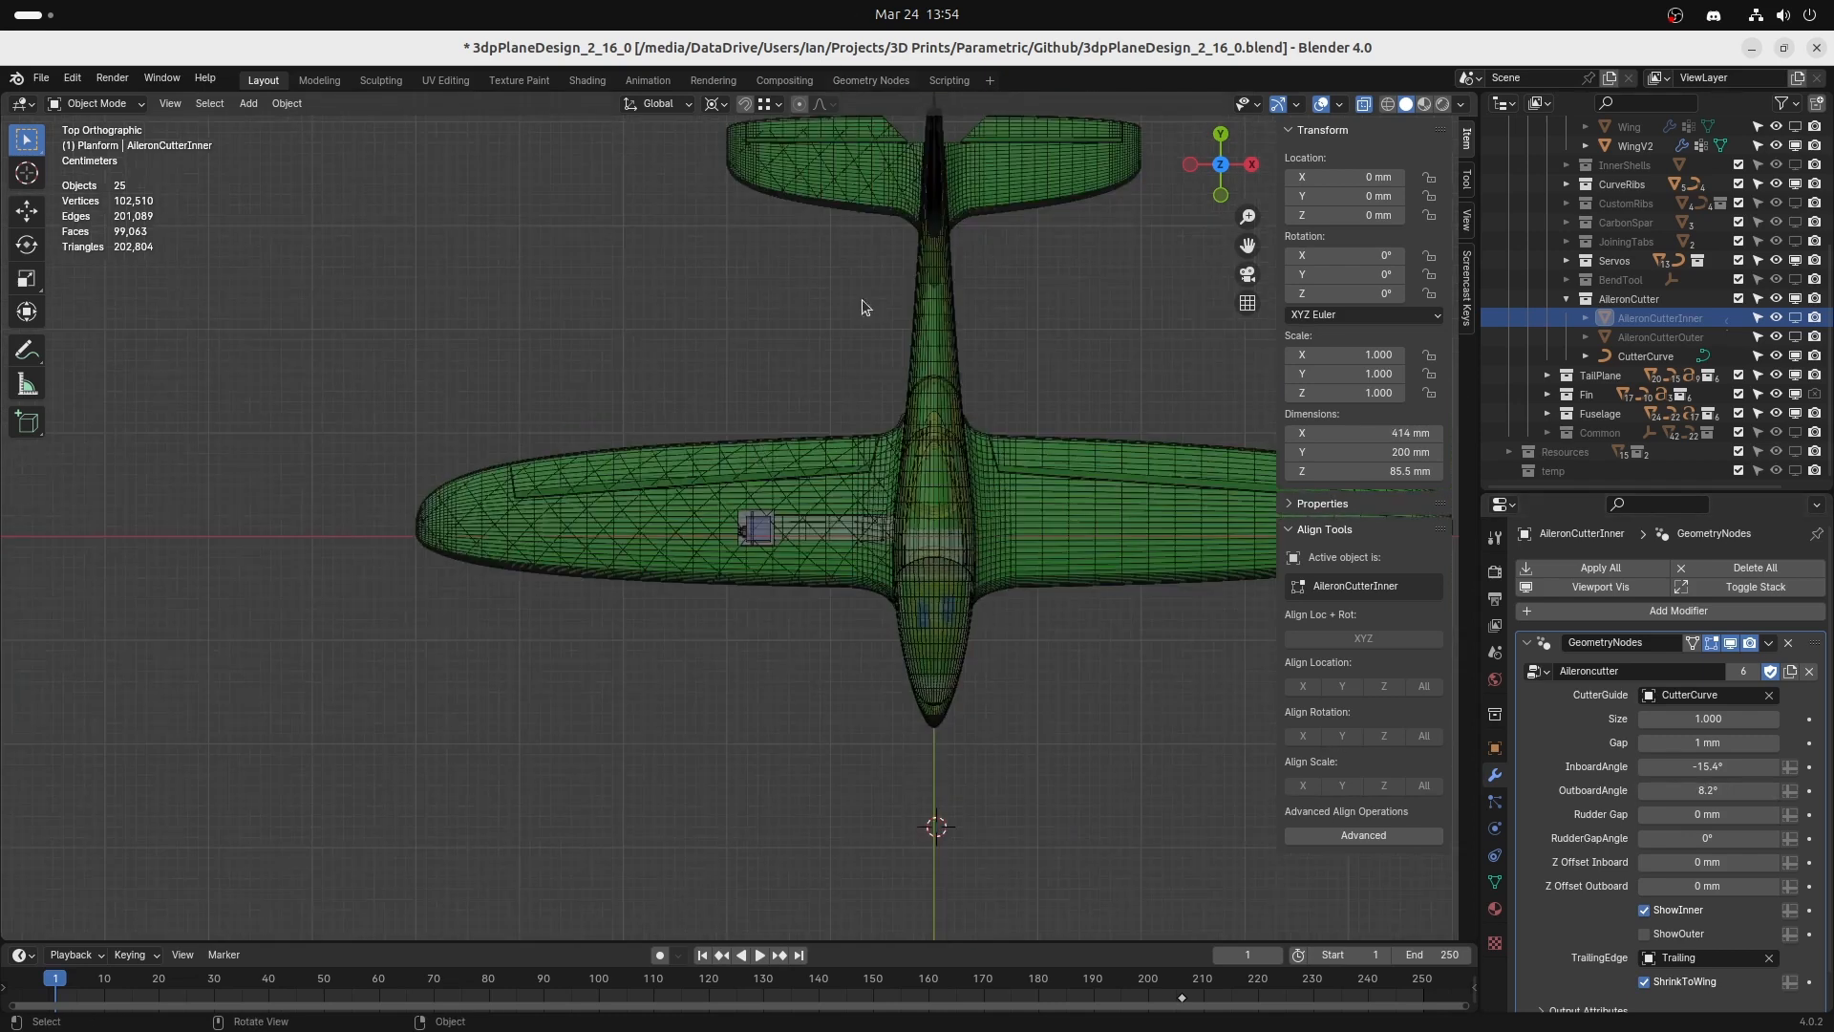
shift+middle_drag(843, 371, 789, 461)
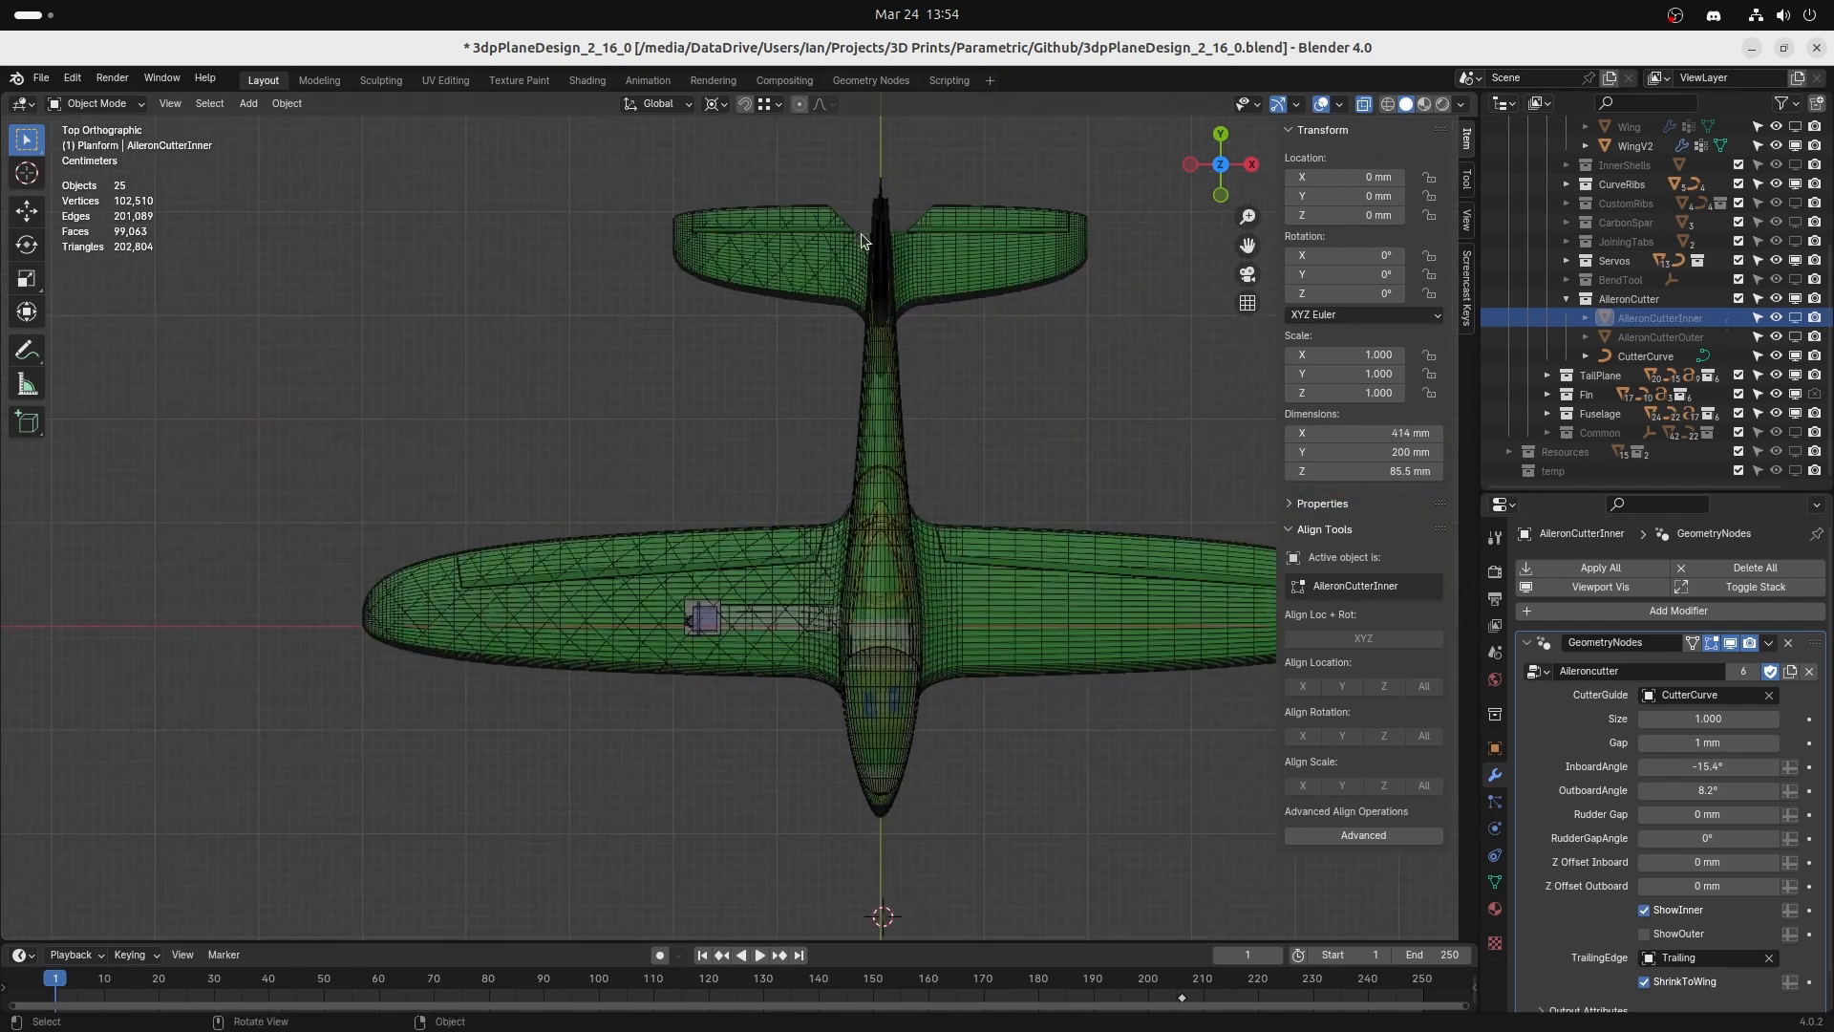
scroll(789, 594, up, 5)
shift+middle_drag(831, 634, 764, 484)
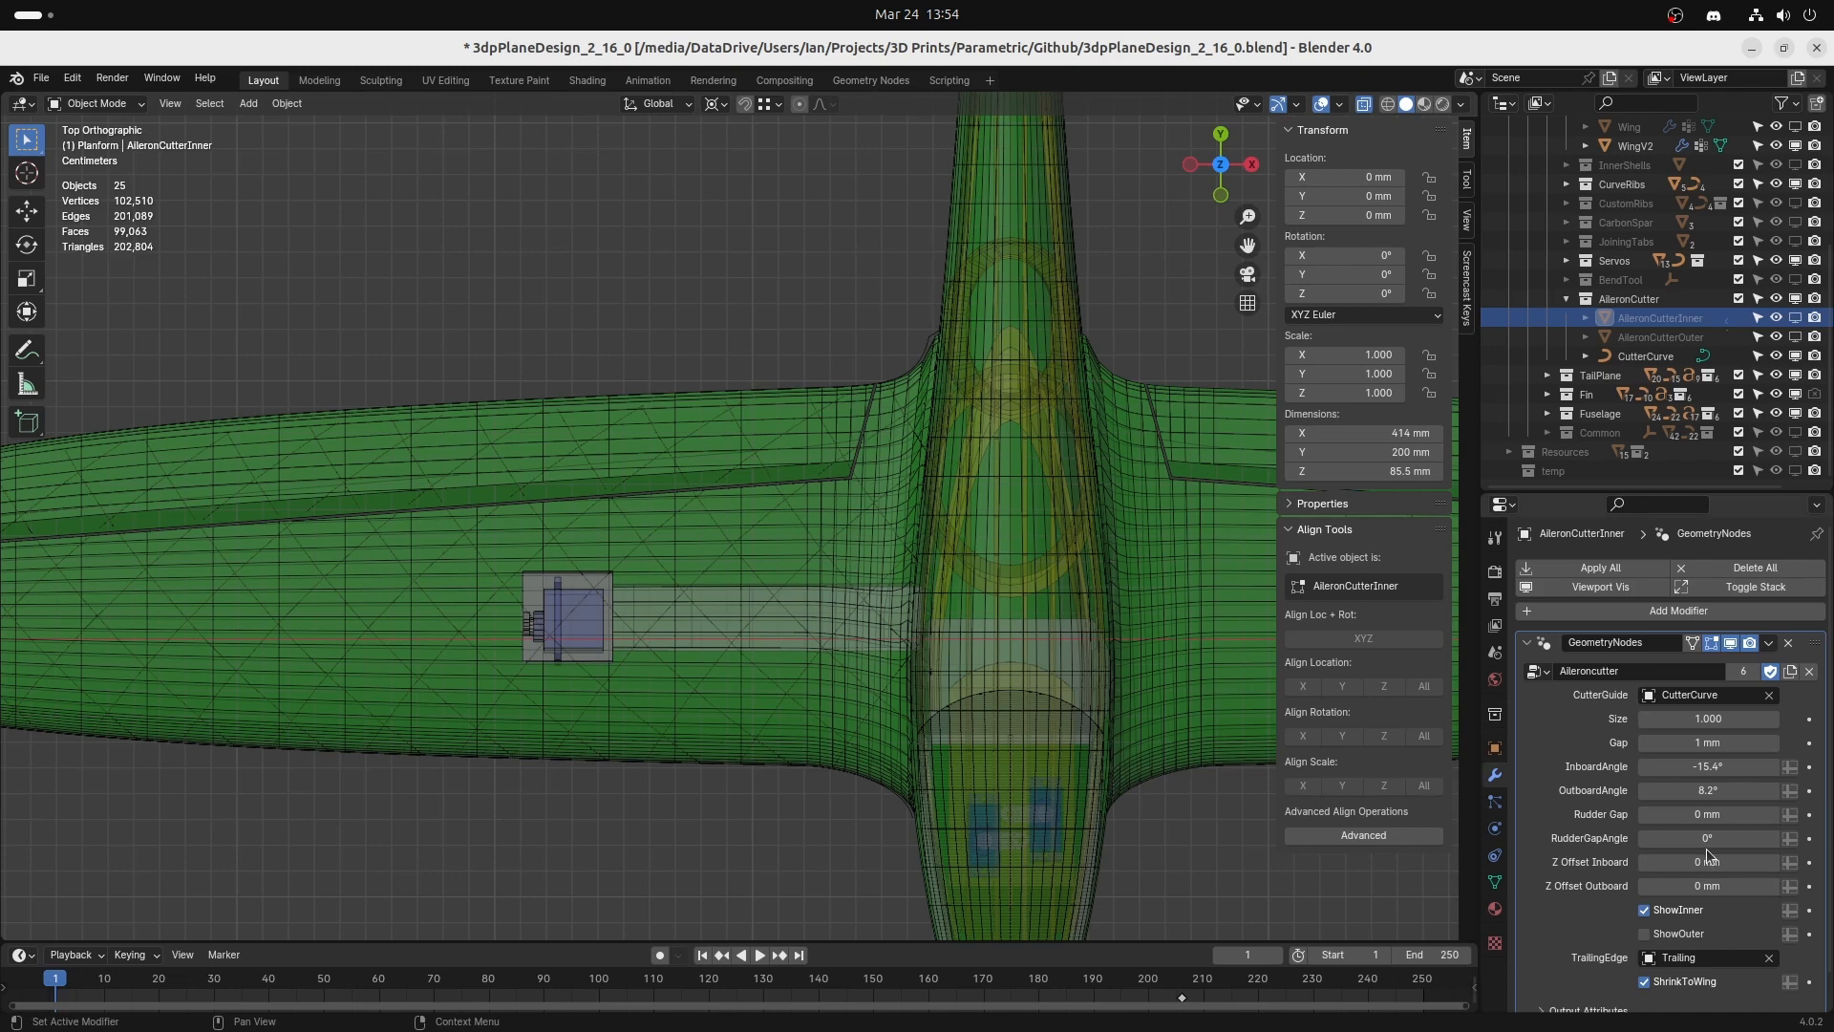
drag(1707, 814, 1787, 814)
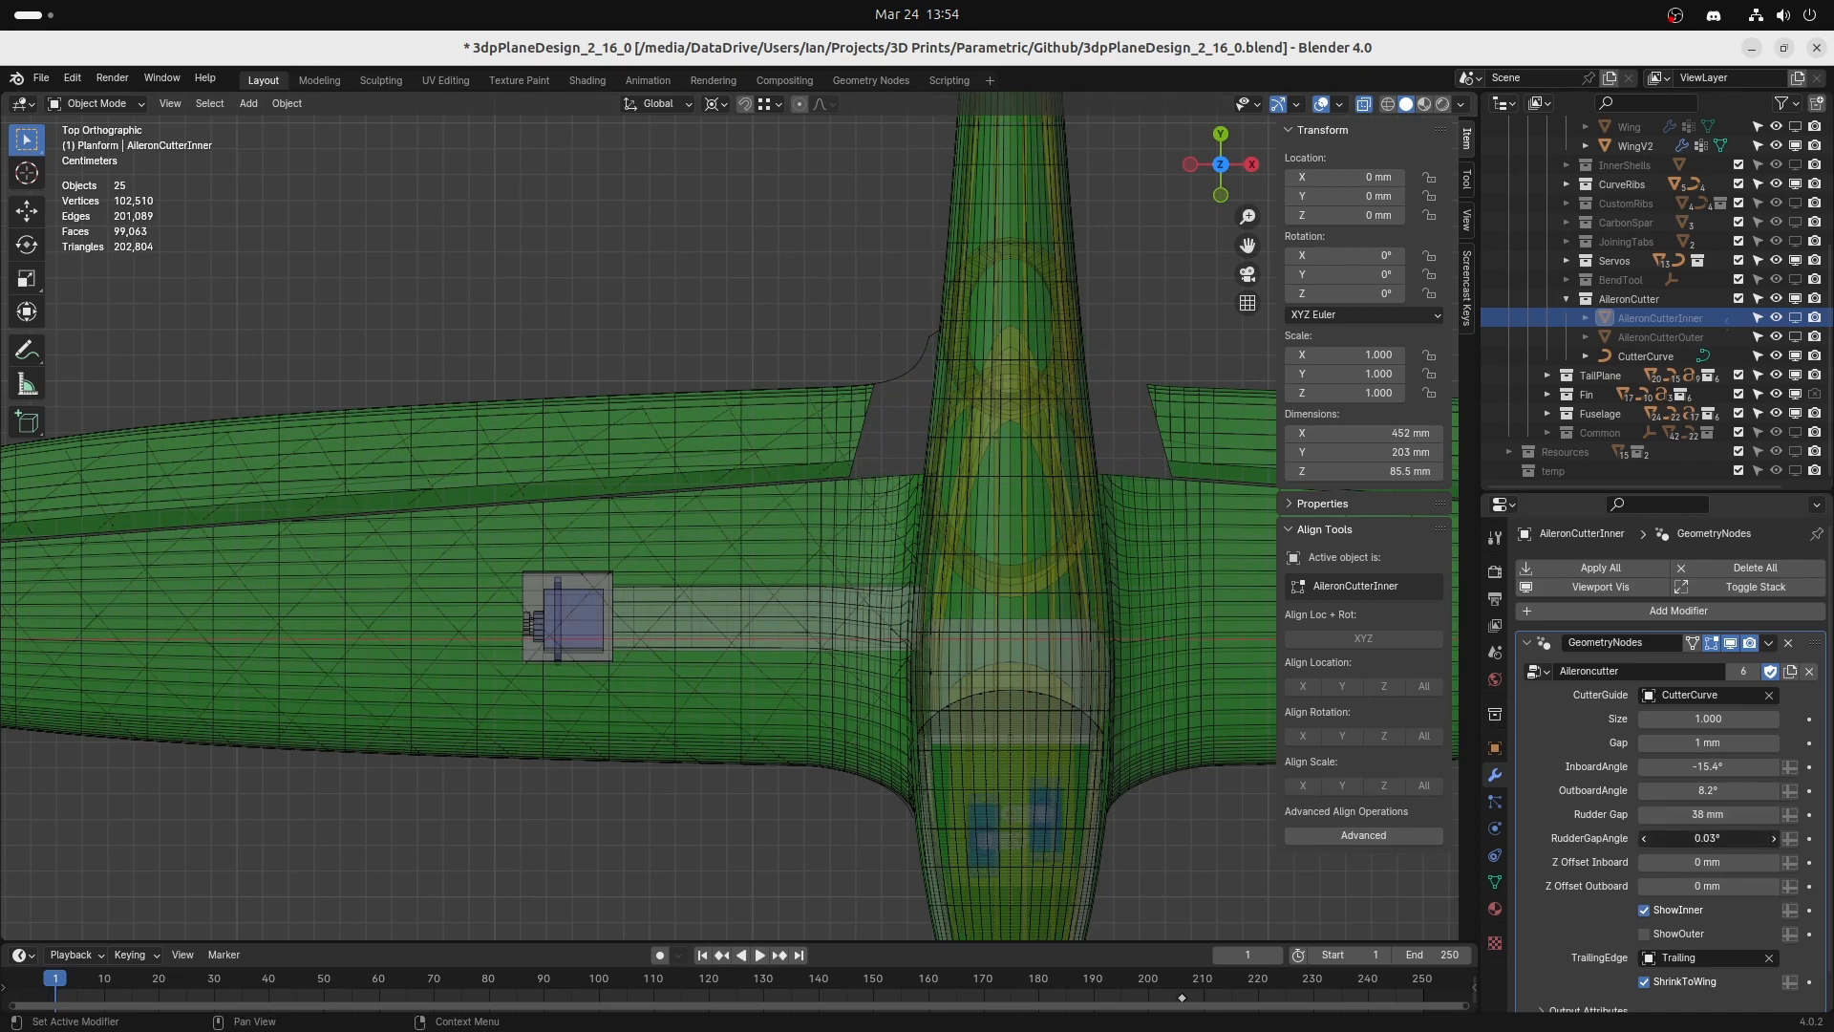
mouse_move(1710, 838)
mouse_down()
mouse_move(1729, 837)
mouse_move(1711, 838)
mouse_up()
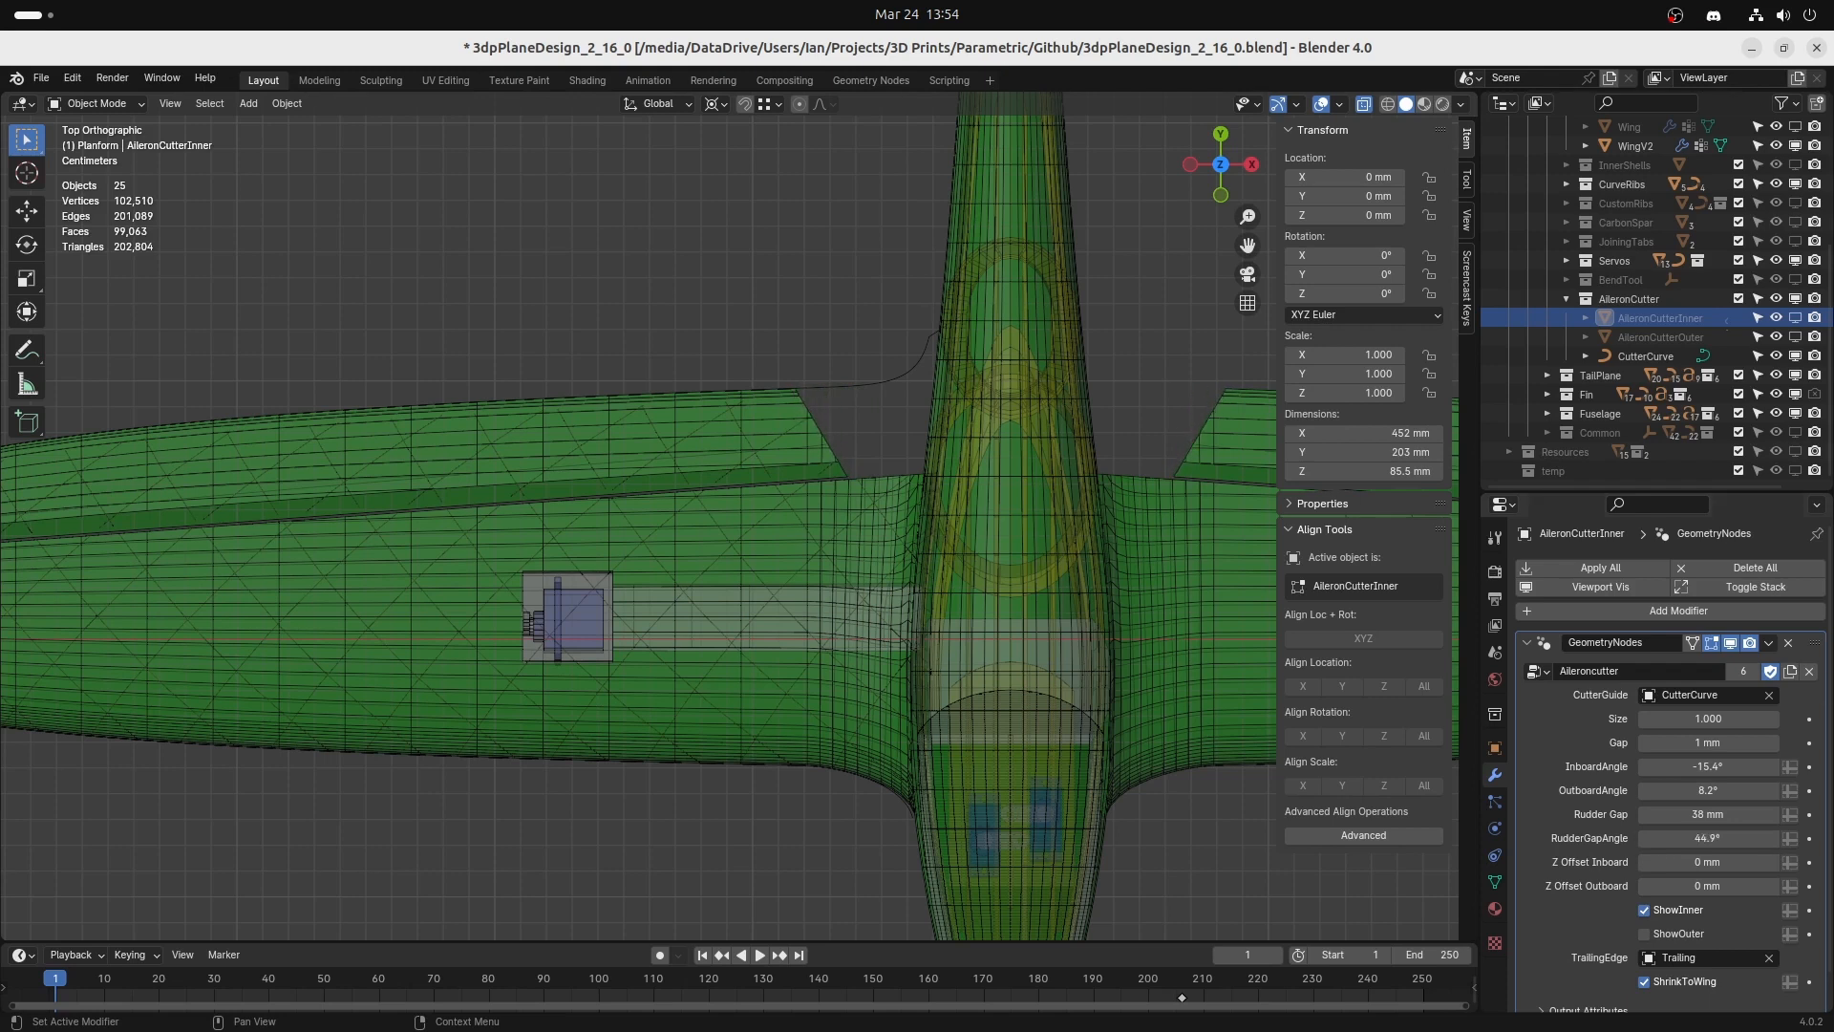
Edit CutterCurve and move its inboard end point towards the fuselage to about X -37 mm, Y 59 mm, then leave curve editing.
scroll(893, 426, down, 2)
shift+middle_drag(827, 505, 995, 547)
click(995, 546)
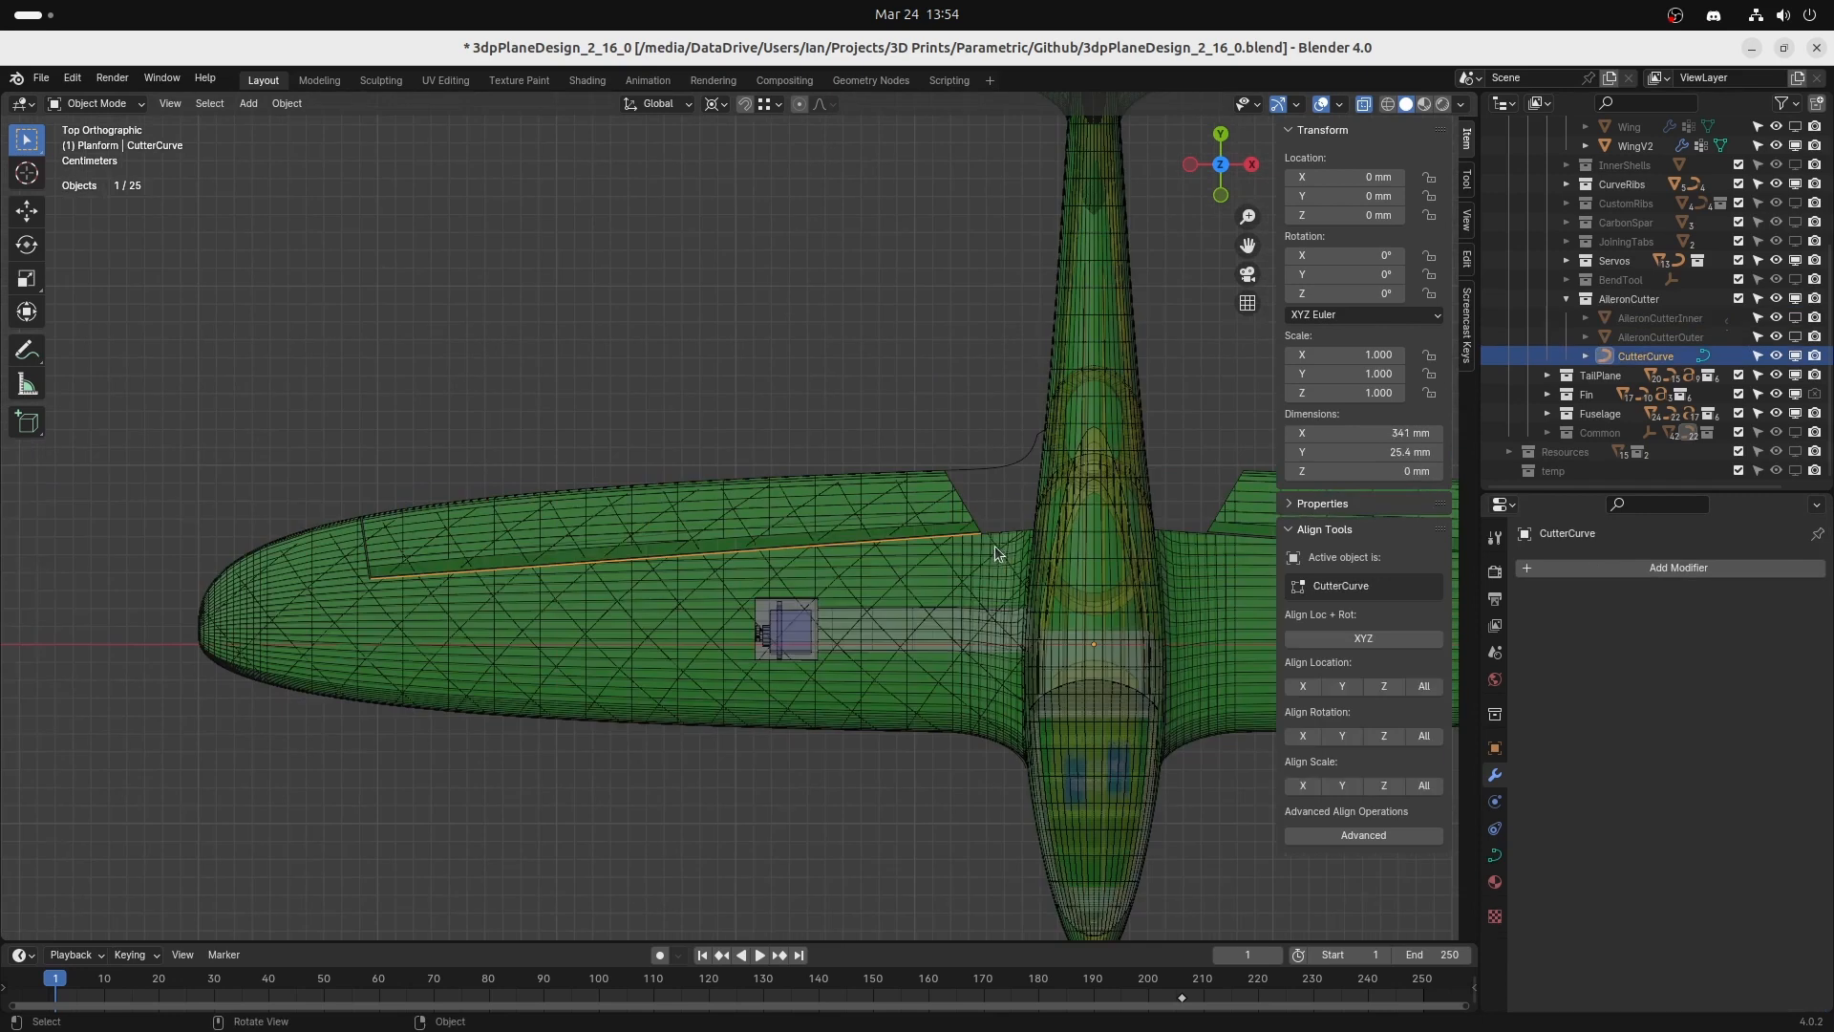
key(Tab)
click(979, 533)
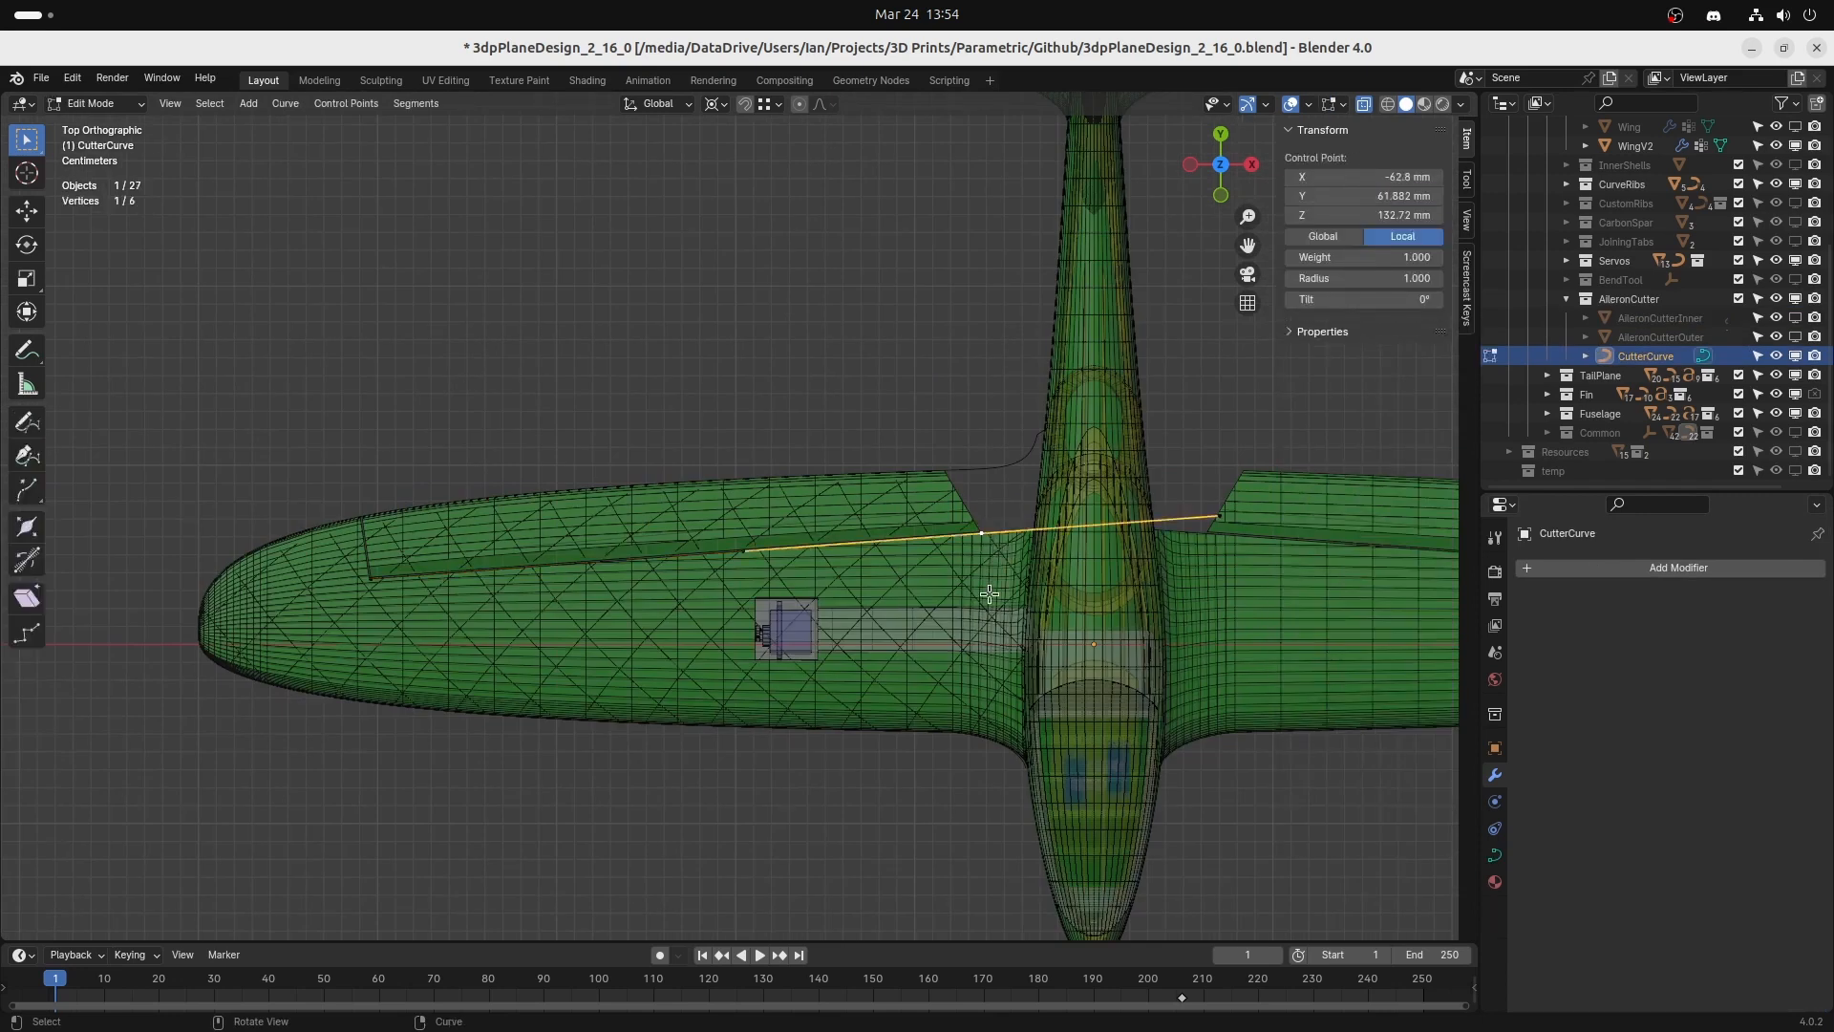
key(g)
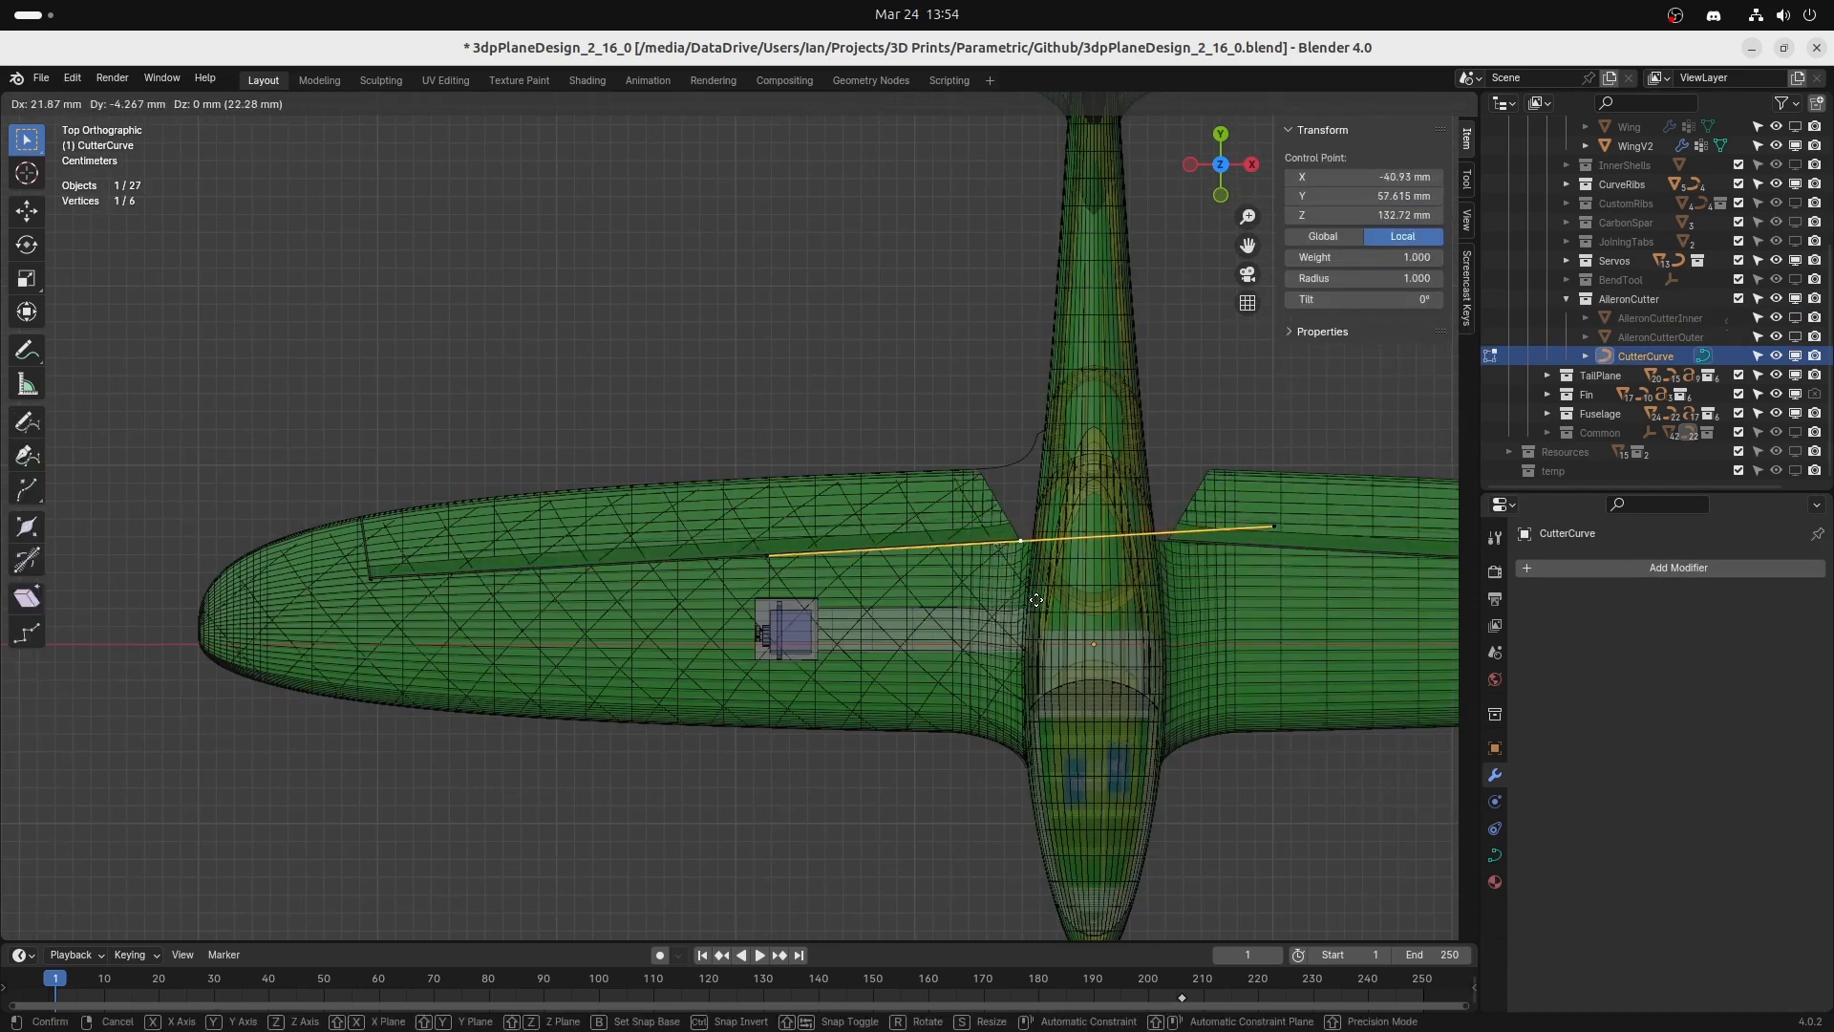
click(1037, 598)
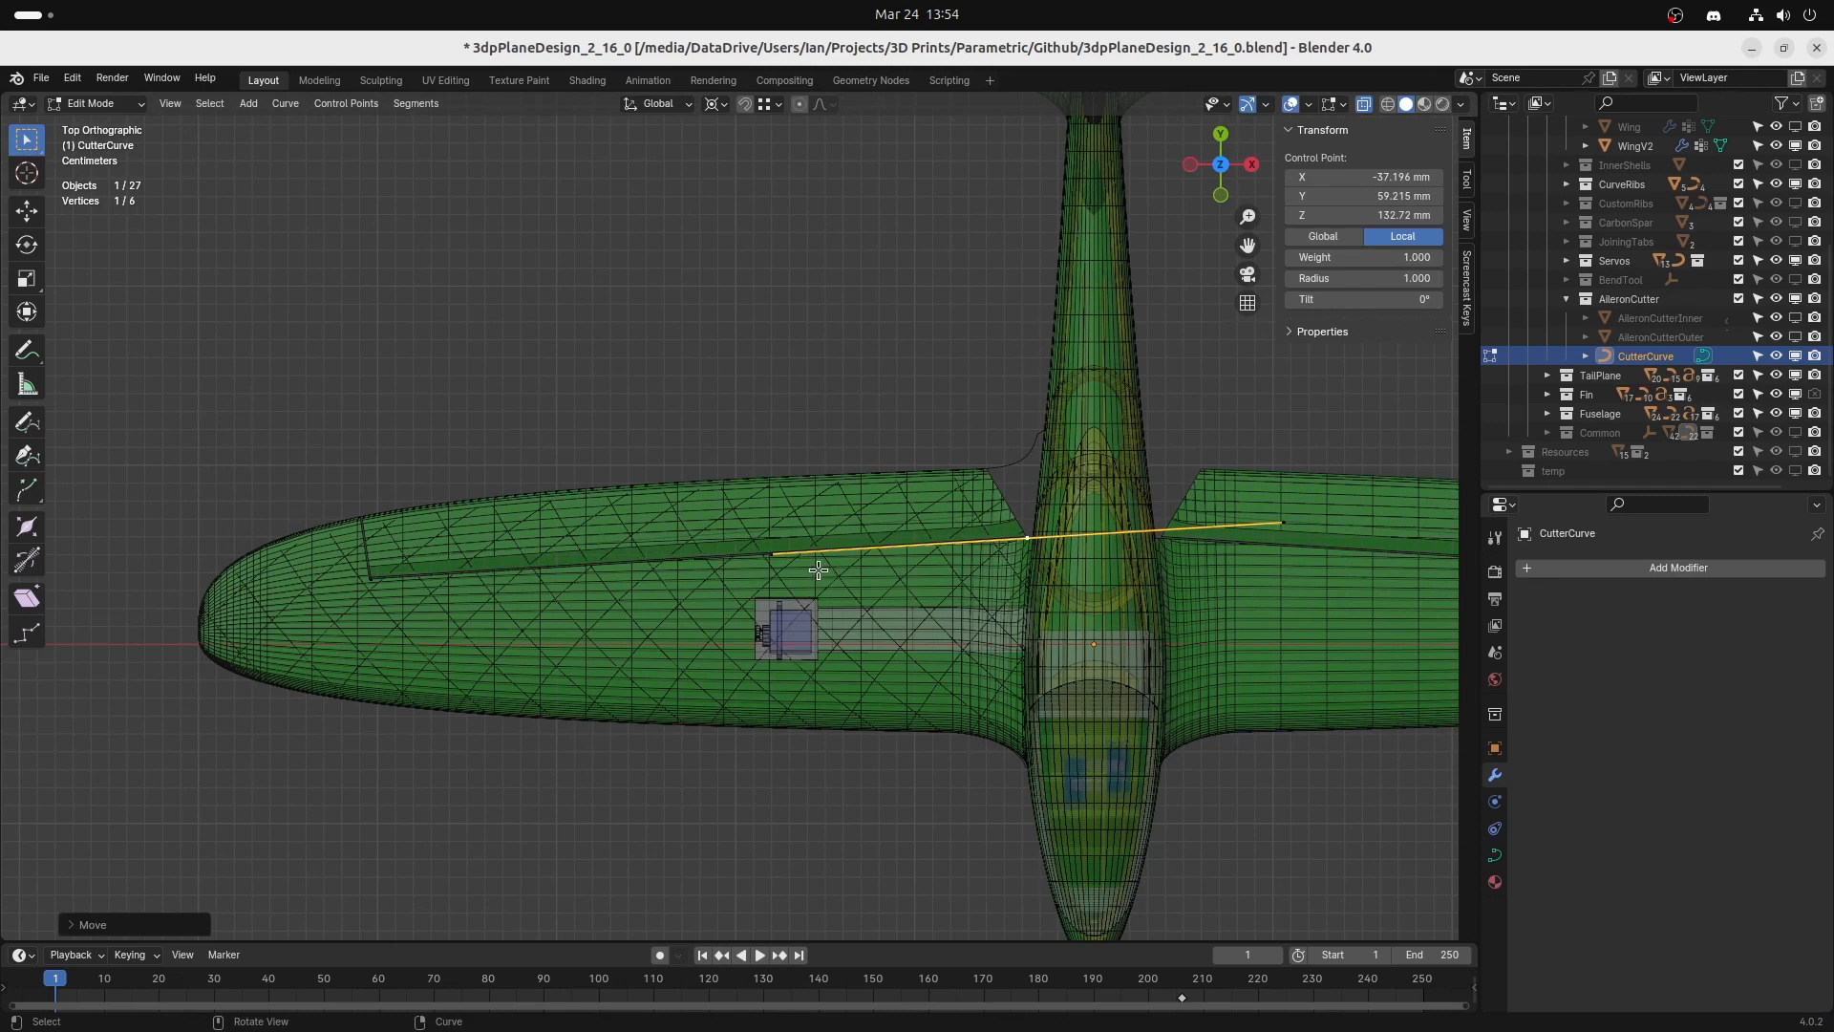
key(Tab)
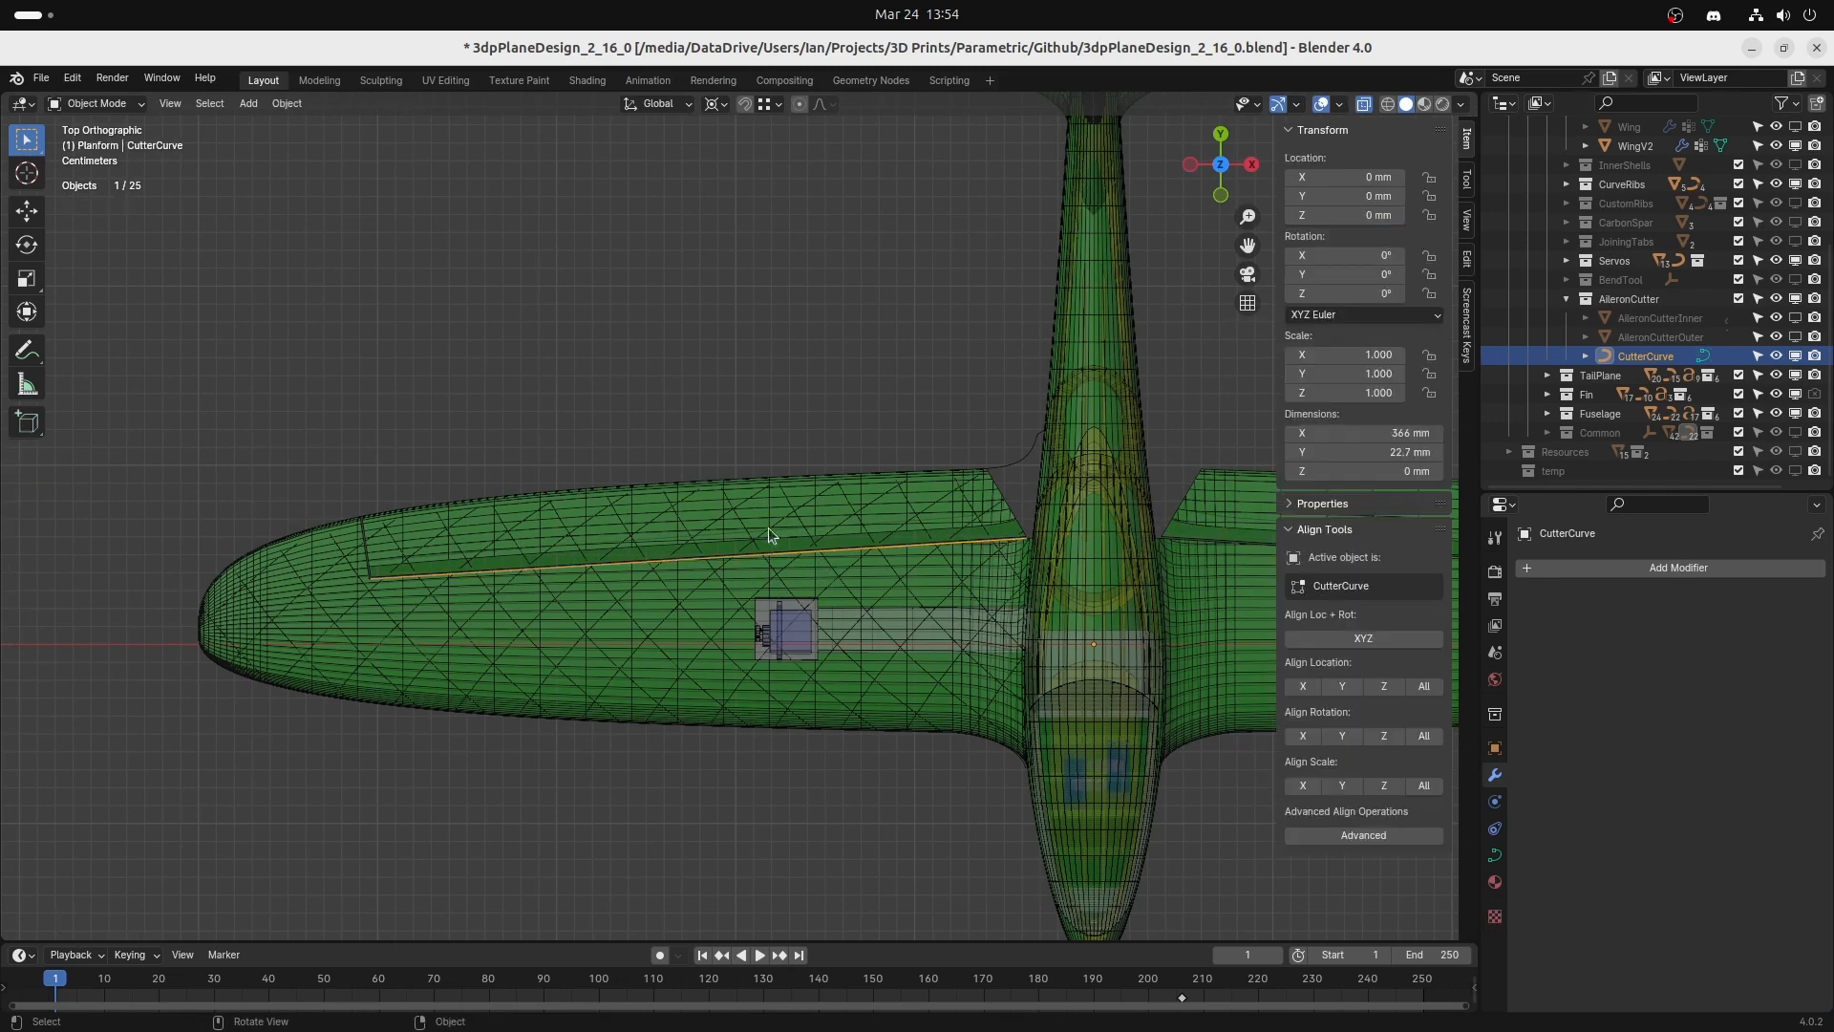
Set AileronCutterInner's Z Offset Inboard to 5 mm and its Z Offset Outboard to 4 mm.
click(1660, 317)
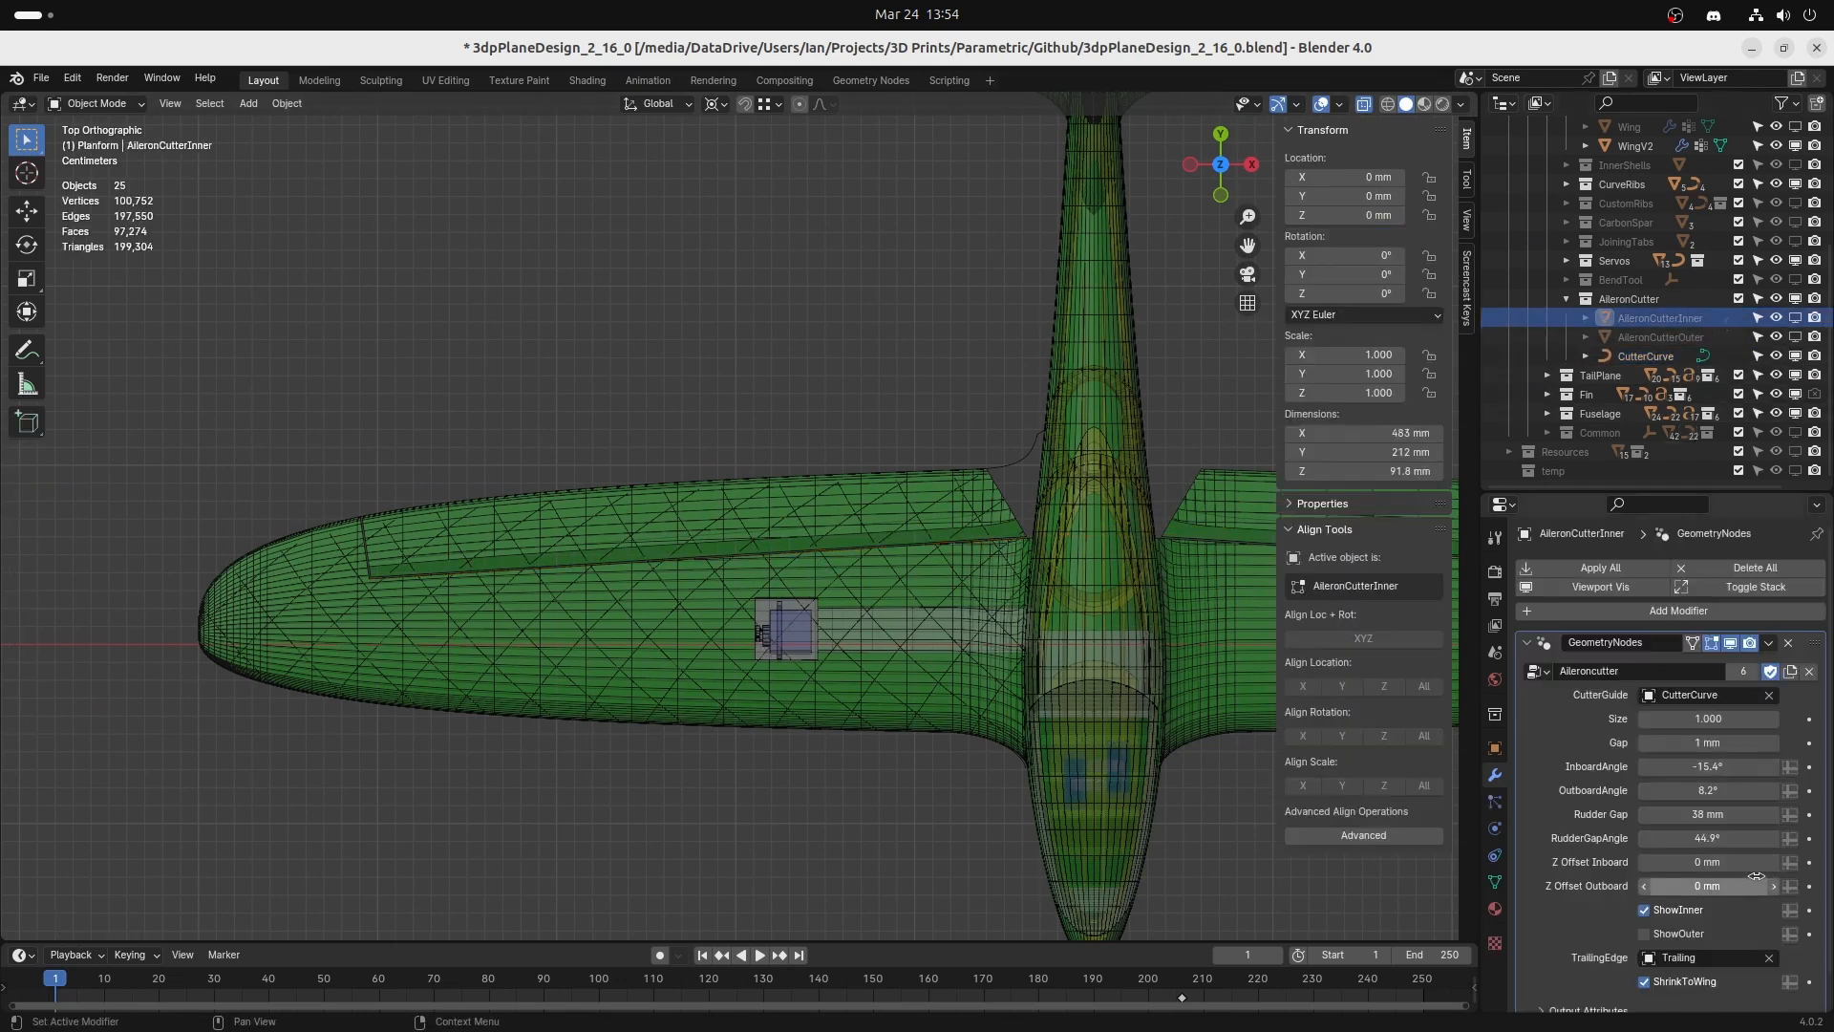
drag(1726, 862, 1736, 862)
mouse_move(1726, 885)
mouse_down()
mouse_move(1701, 887)
mouse_move(1704, 863)
mouse_move(1725, 862)
mouse_up()
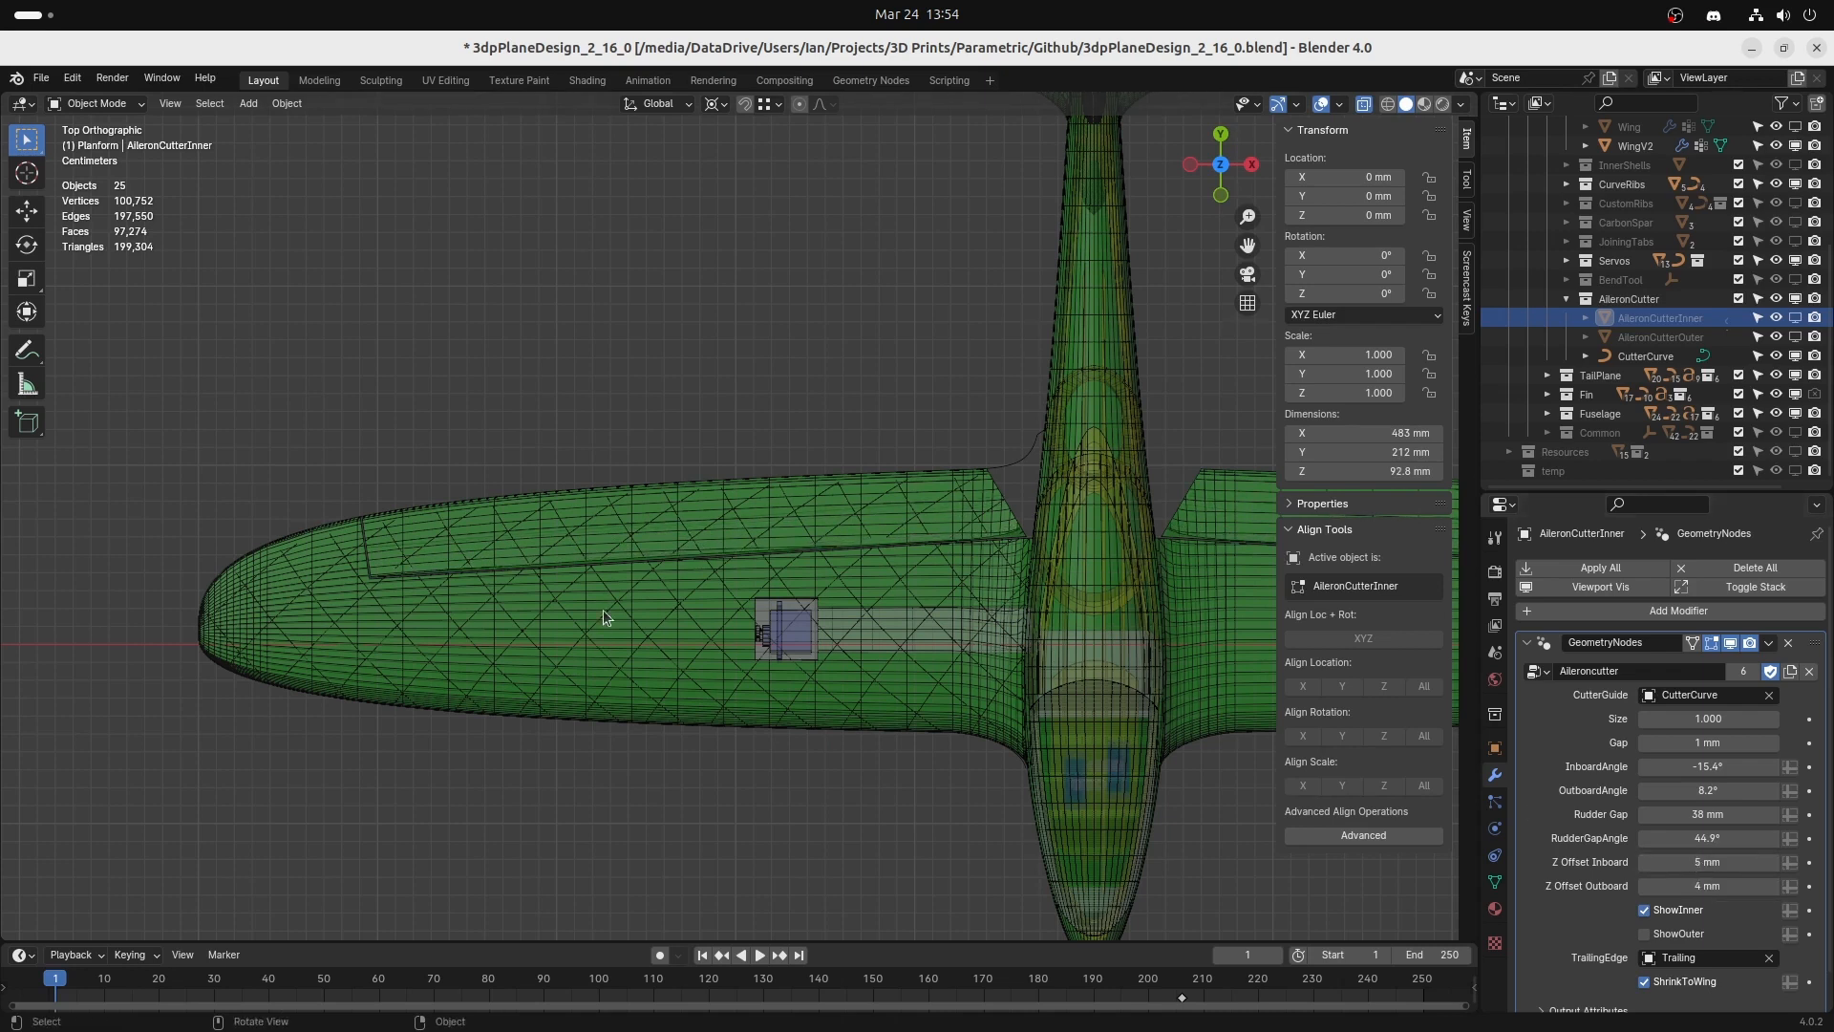
scroll(611, 604, up, 2)
scroll(610, 604, down, 1)
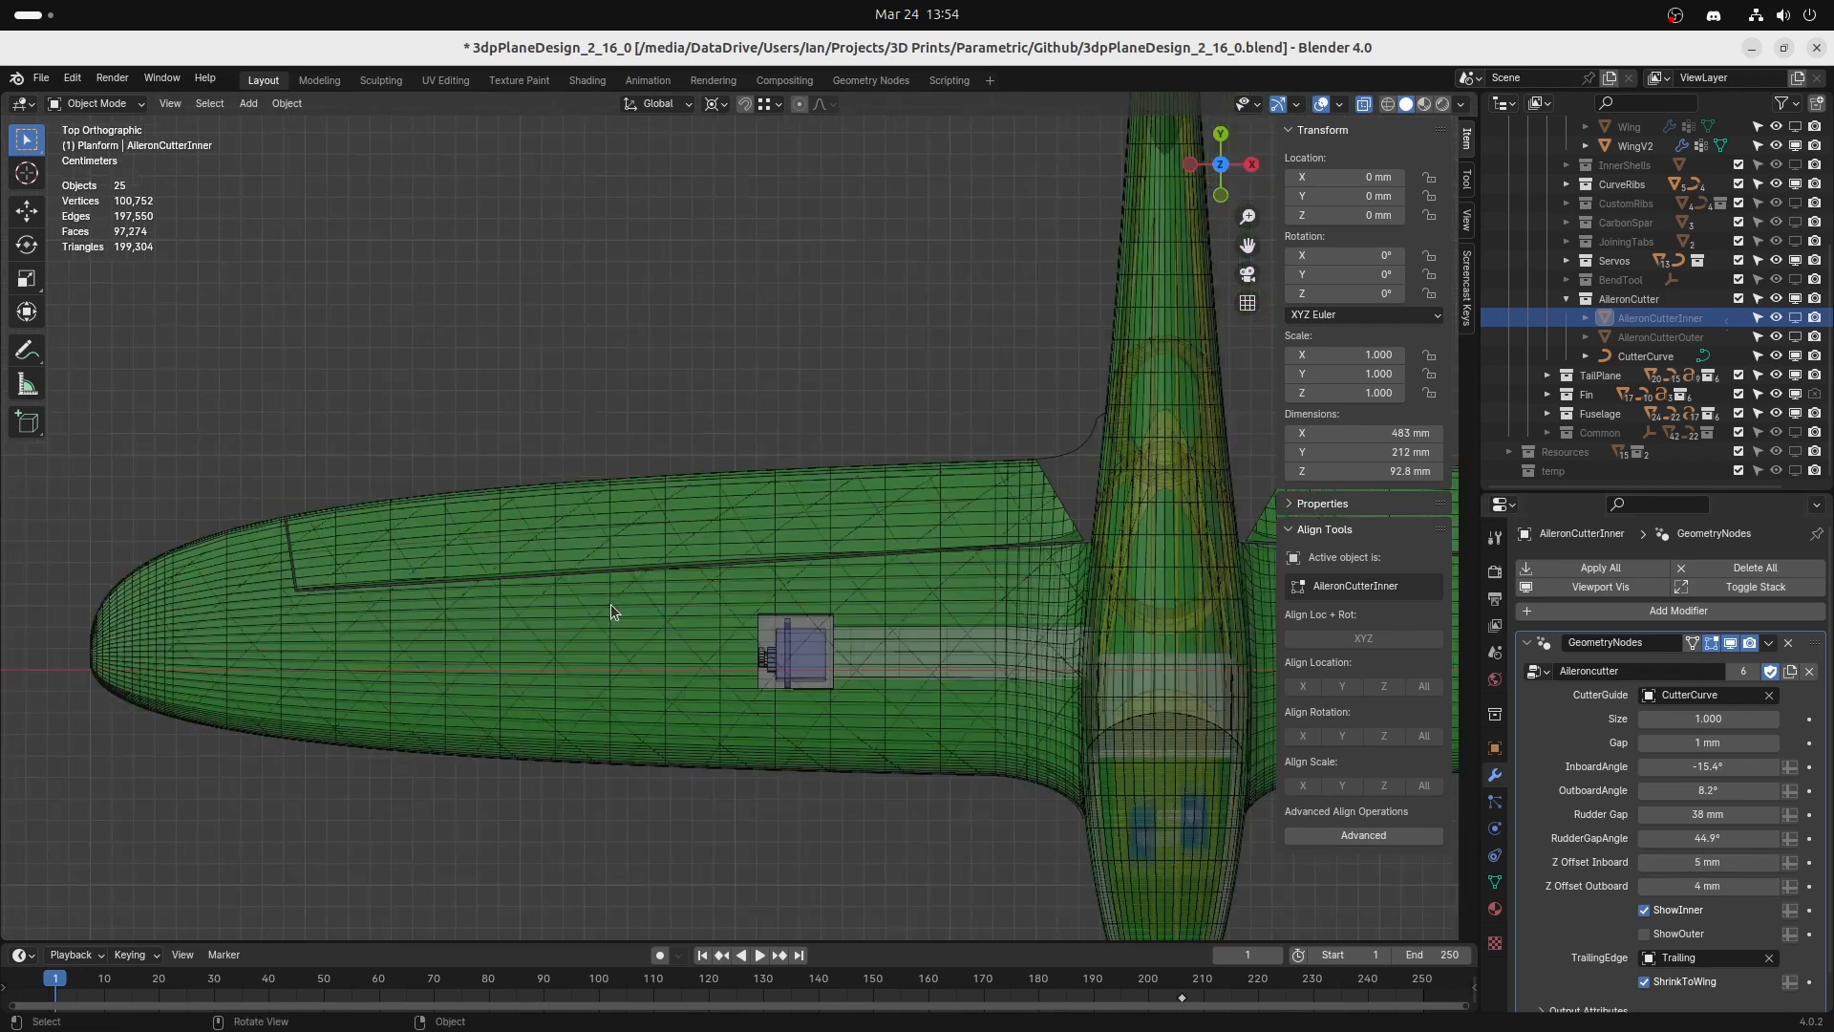
Toggle ShowInner off and on again, and unhide AileronCutterInner and AileronCutterOuter in a perspective view.
click(1645, 911)
click(1645, 911)
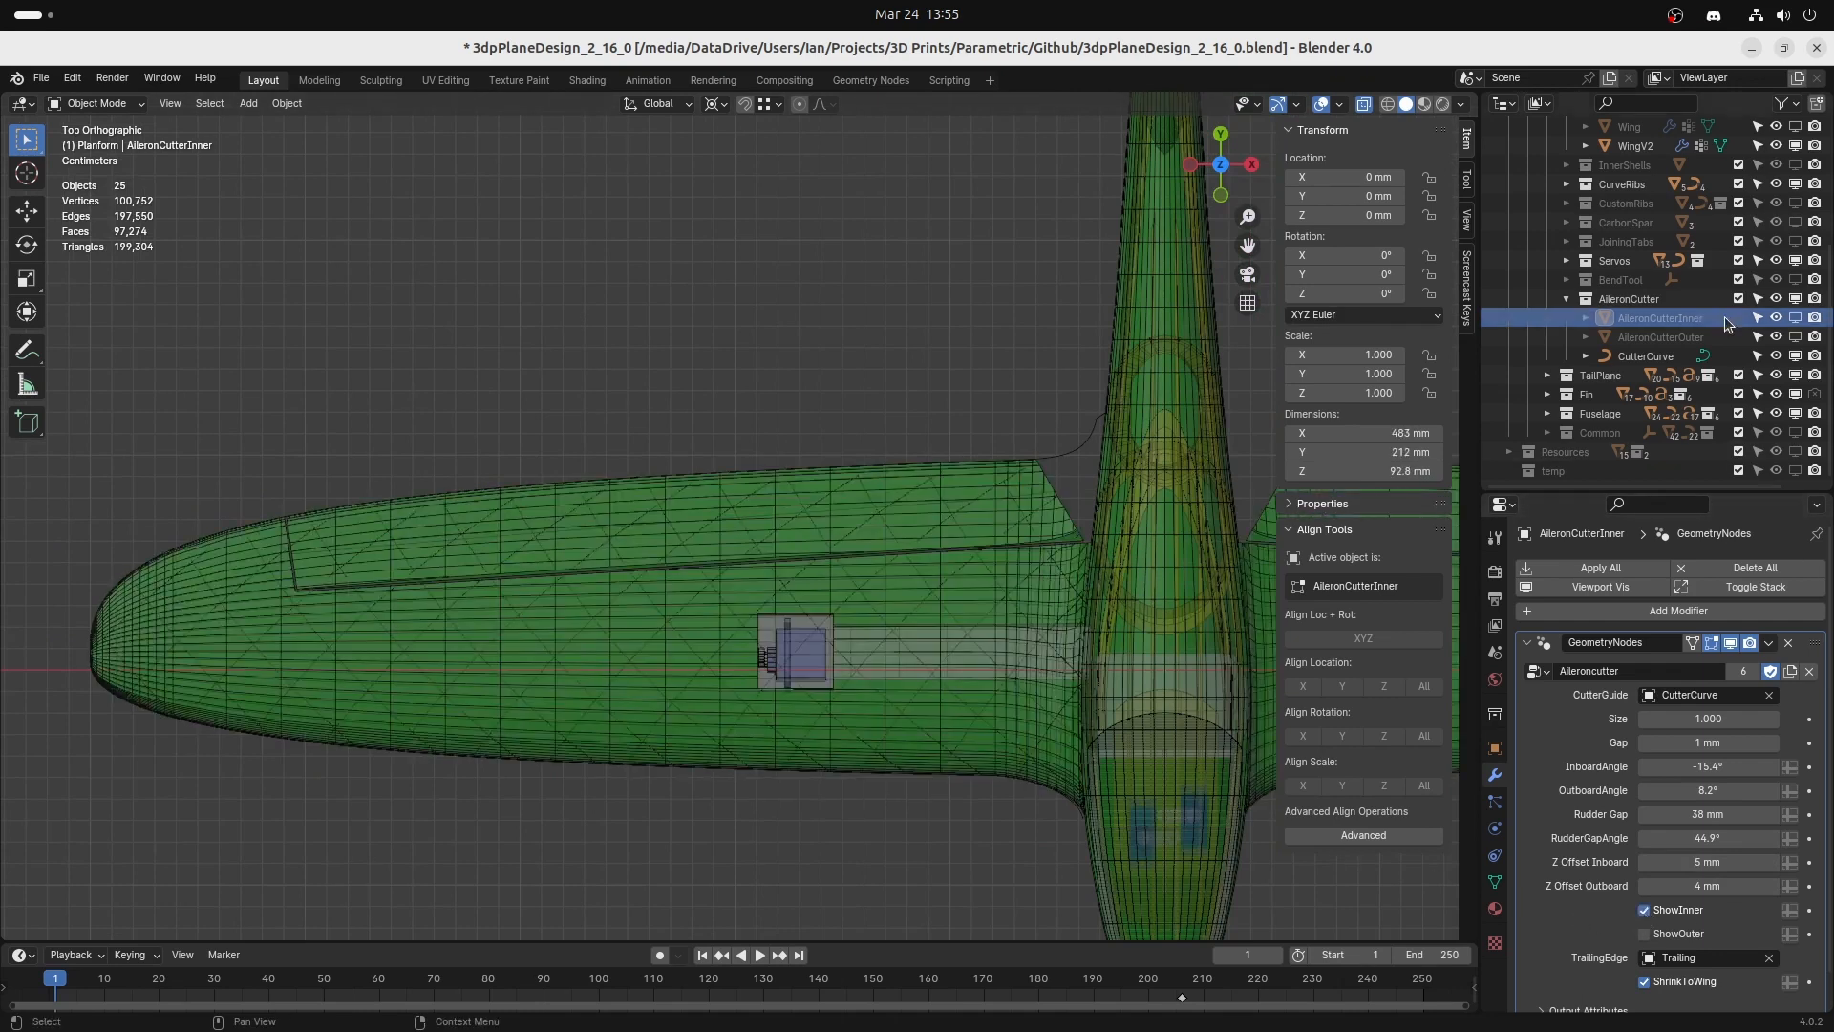
scroll(1624, 612, down, 1)
middle_drag(1149, 725, 725, 559)
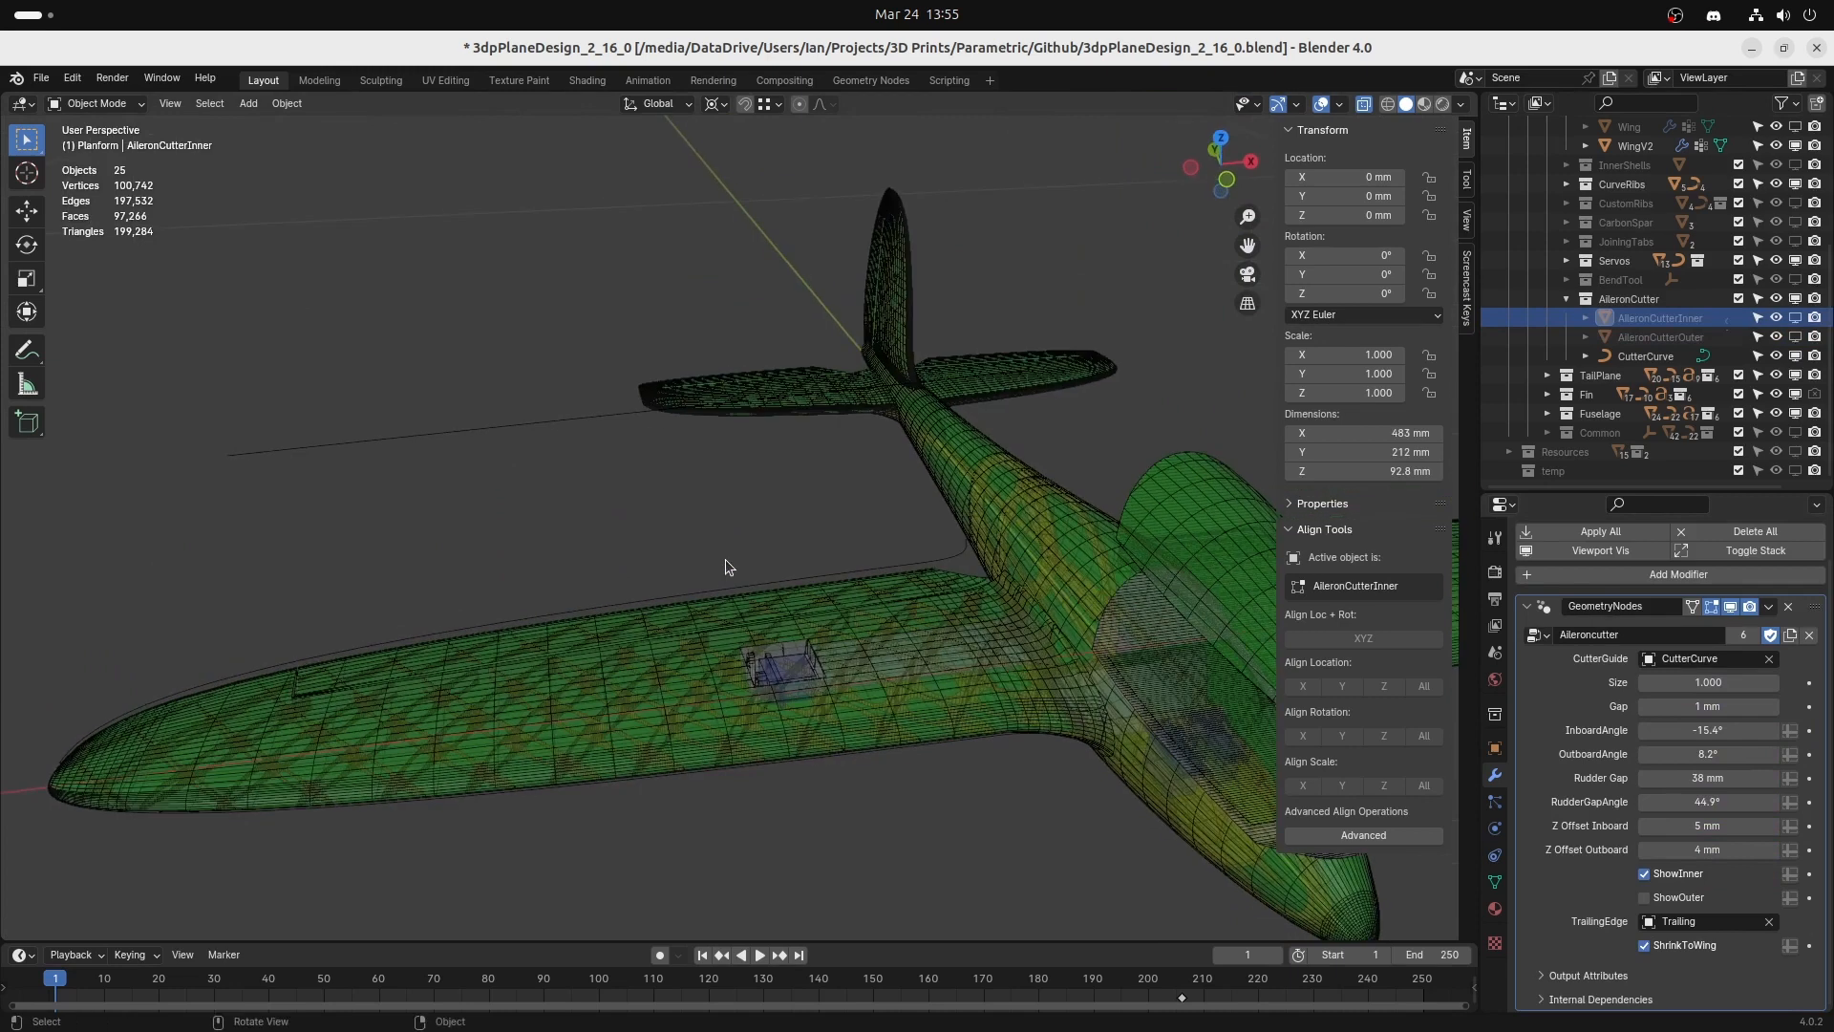
click(1795, 318)
click(1795, 338)
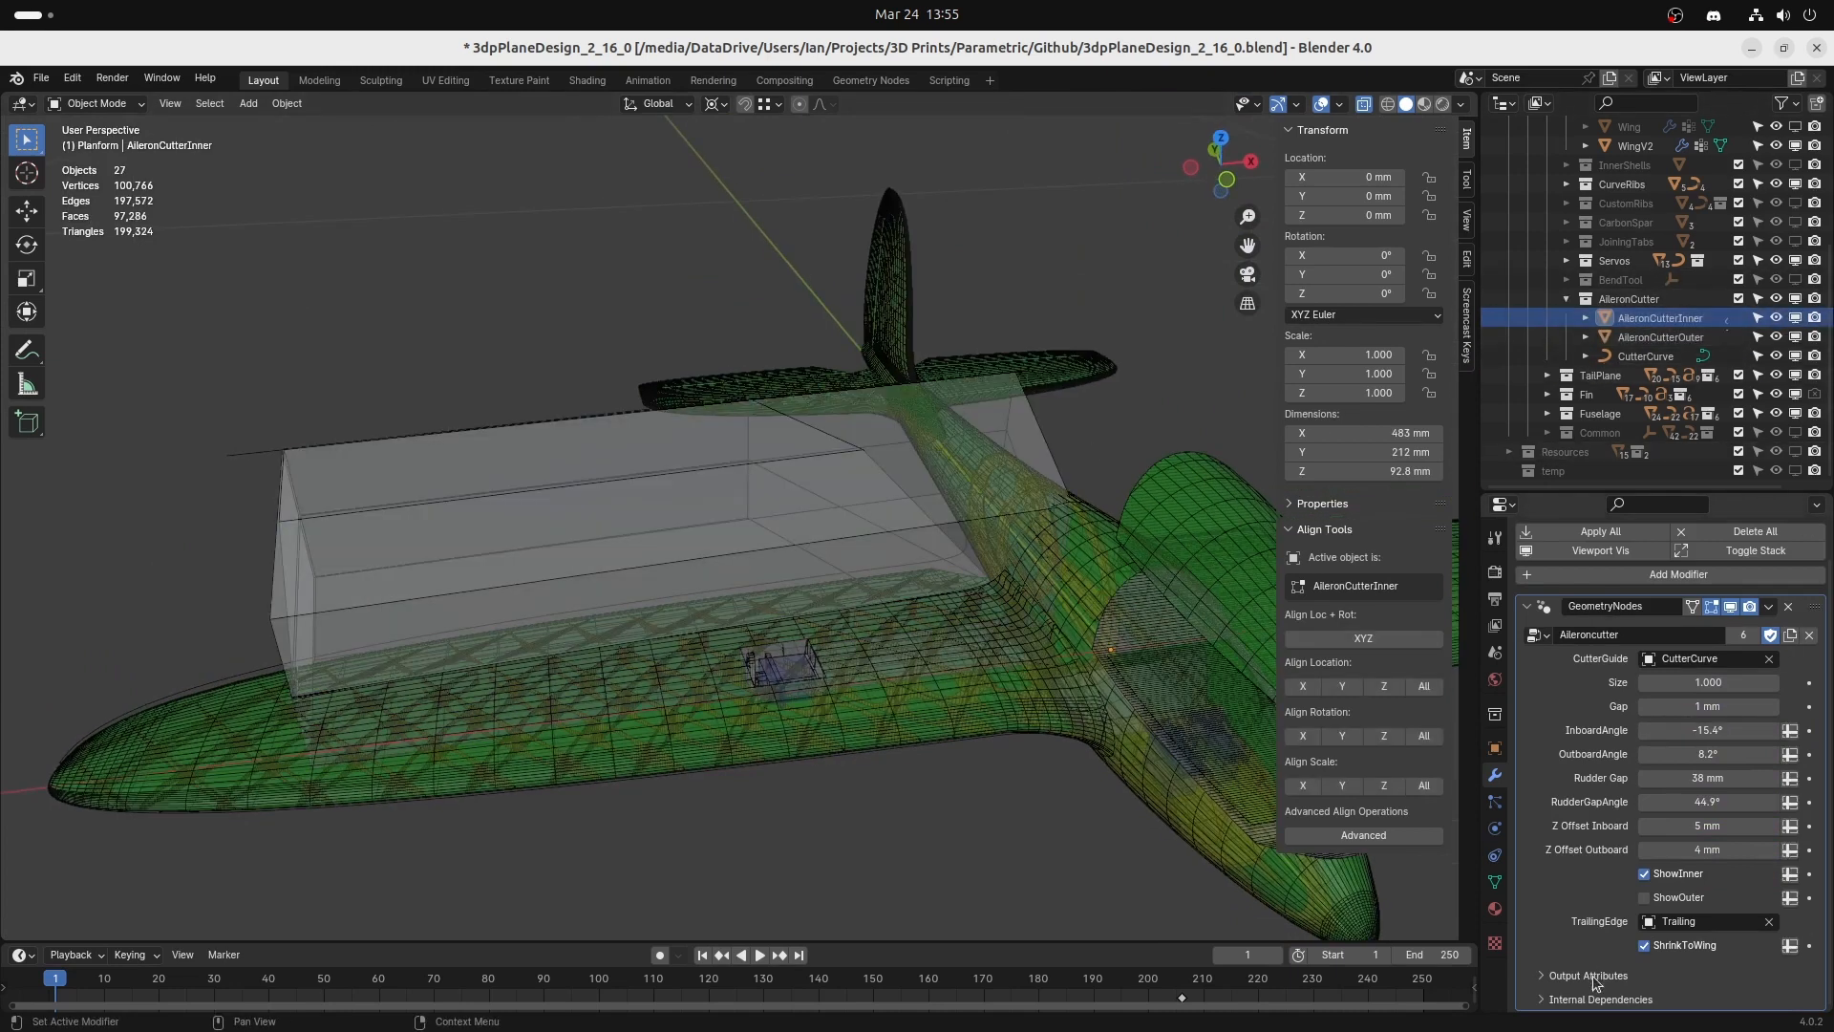
Turn off ShrinkToWing for AileronCutterInner and view the cutters from the wingtip side.
click(1645, 946)
click(1644, 947)
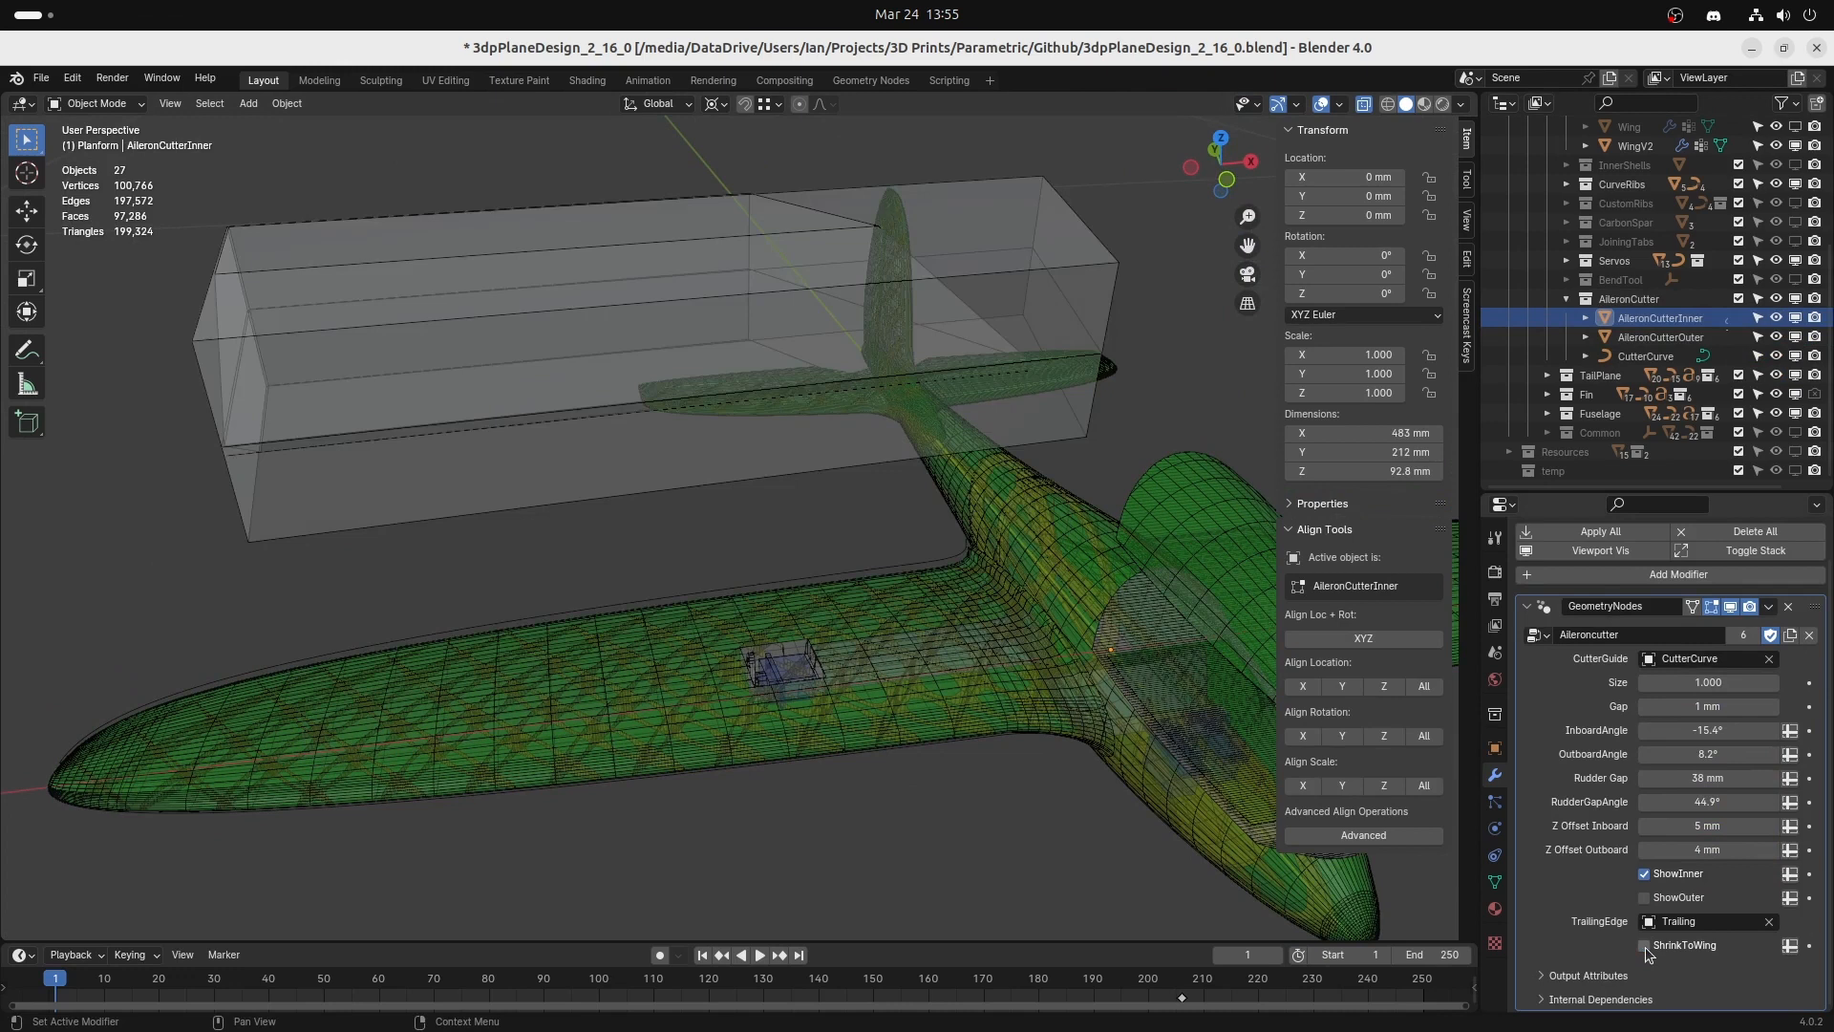
middle_drag(664, 578, 724, 437)
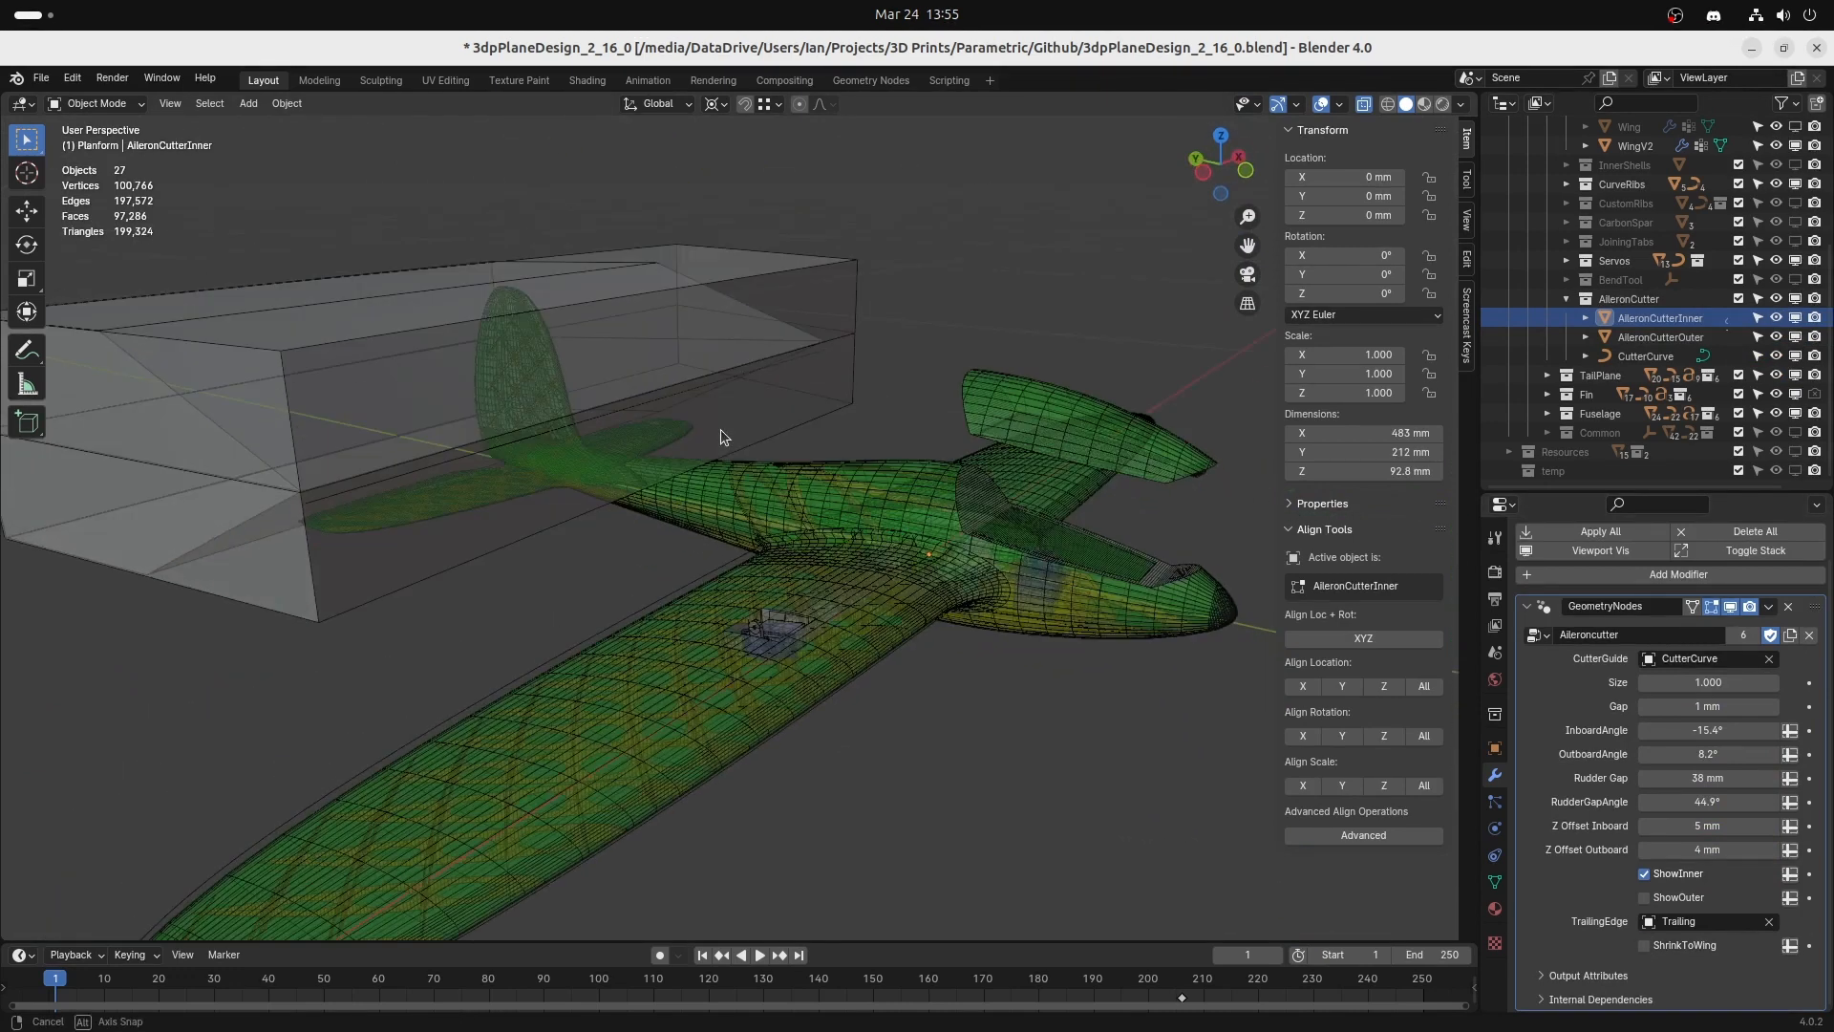
Try to move CutterCurve's wingtip-side end point in the perspective view, cancel the move and leave curve editing.
click(1616, 359)
key(Tab)
click(299, 502)
key(g)
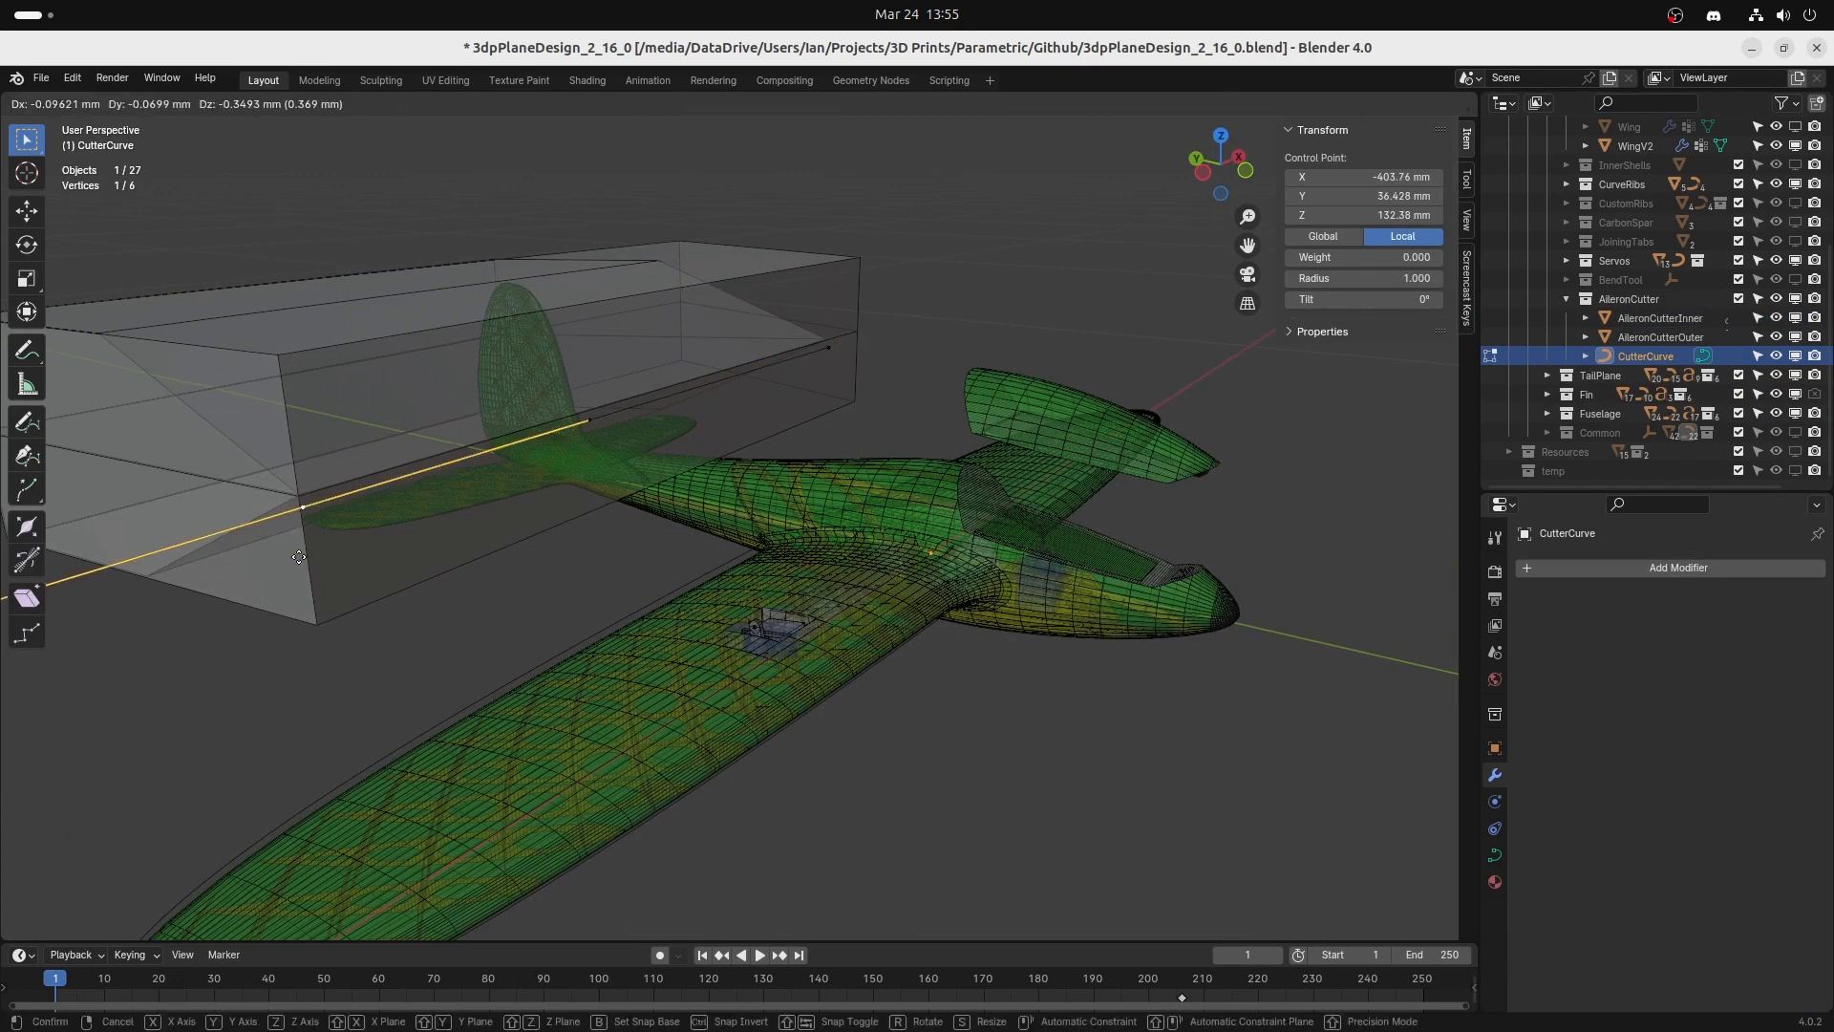
right_click(302, 503)
key(Tab)
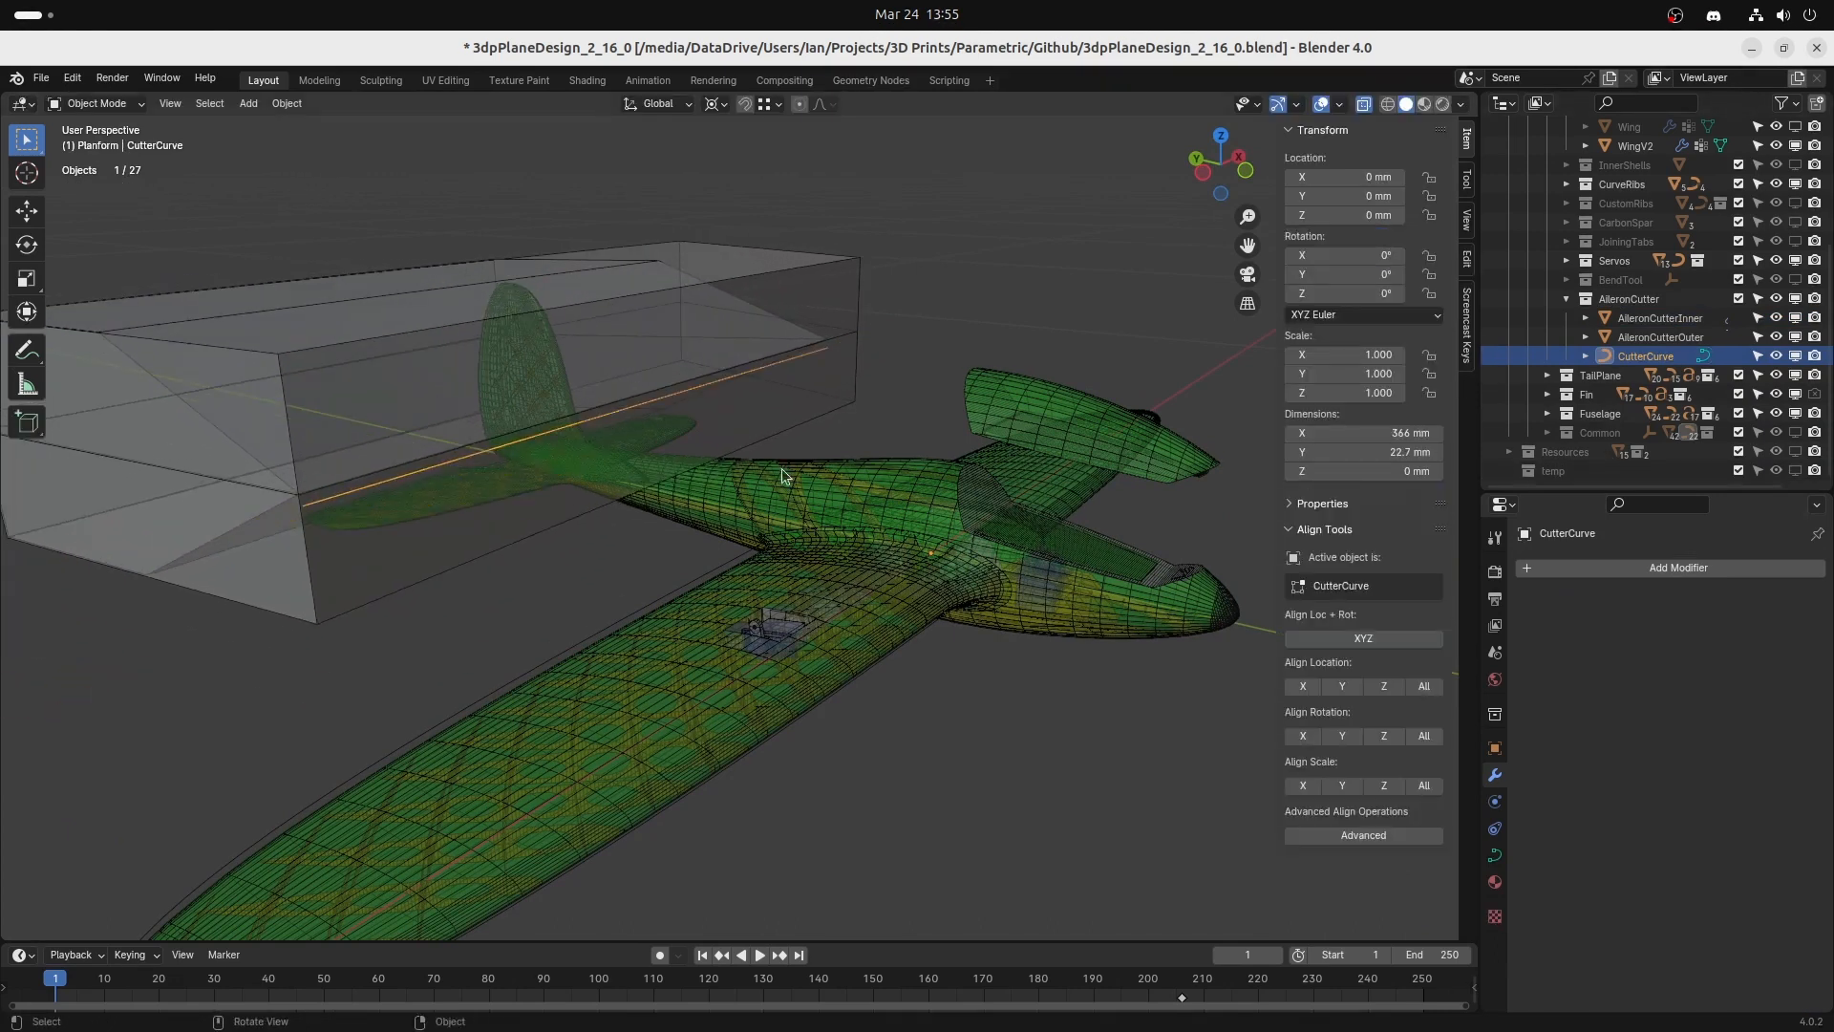
Turn on ShrinkToWing for AileronCutterInner and bring the whole plane into view.
click(1647, 321)
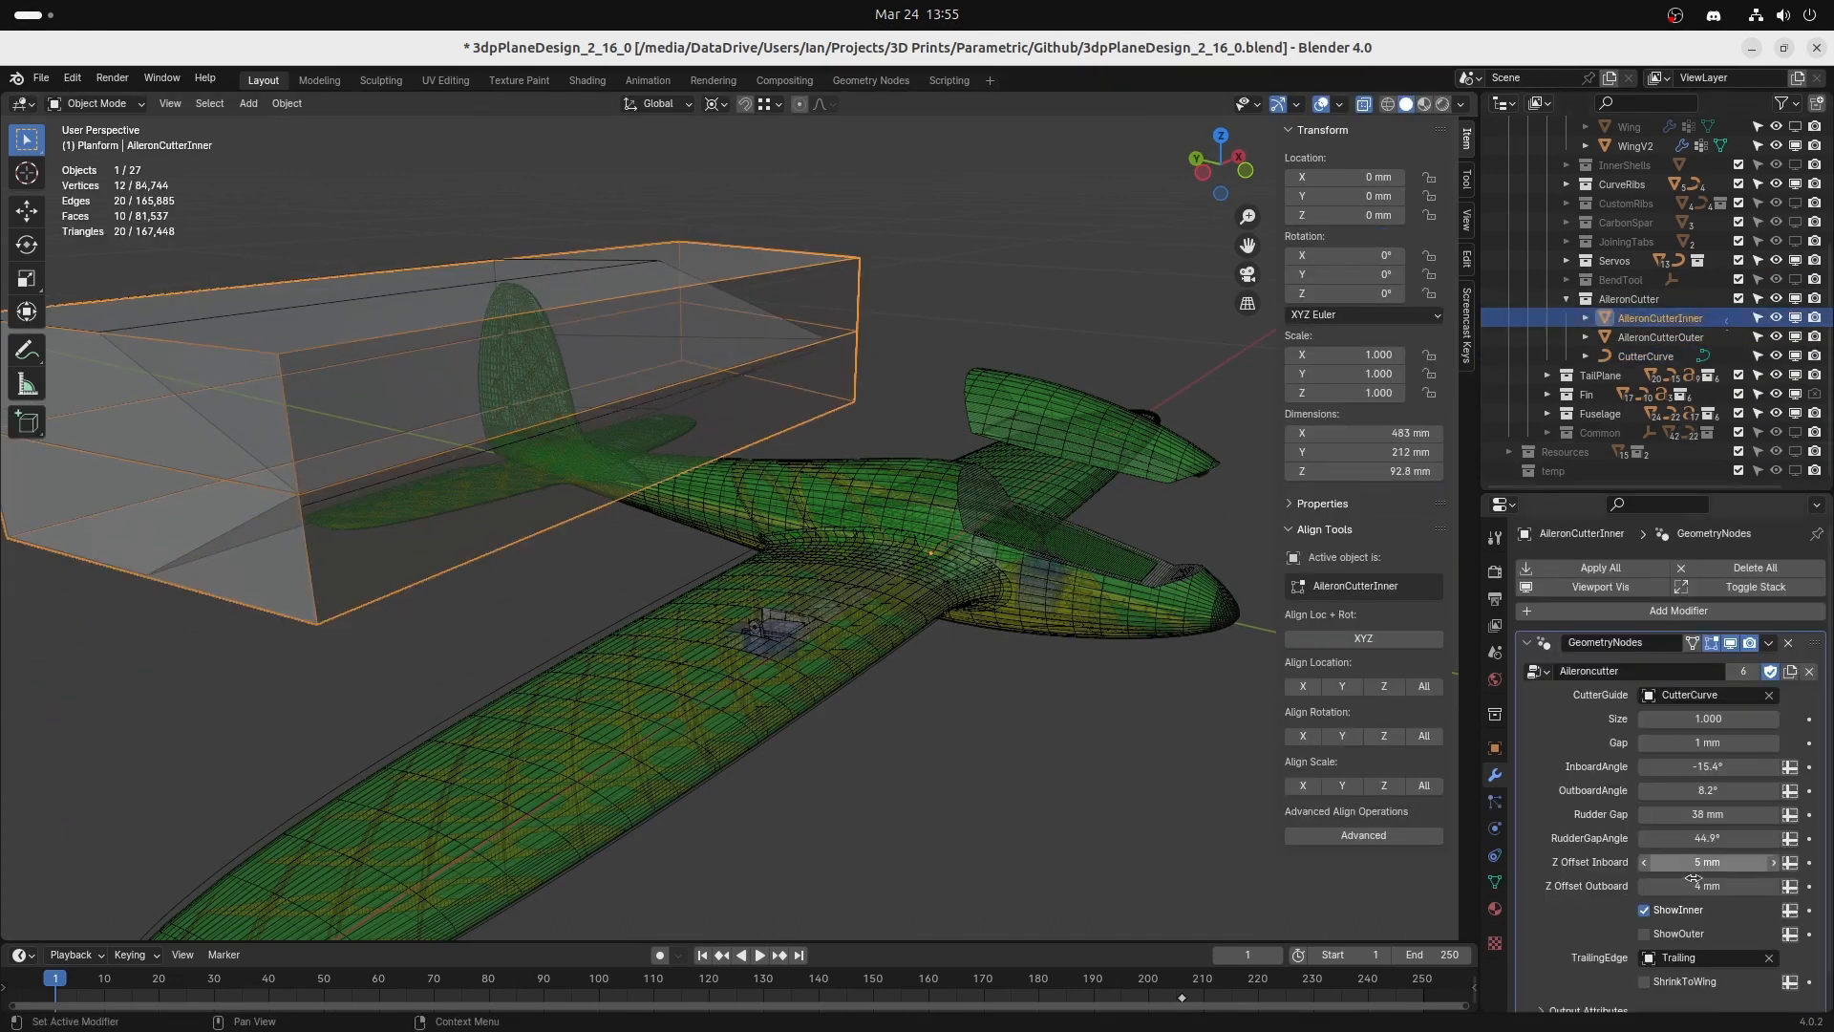
click(1644, 981)
scroll(799, 528, down, 3)
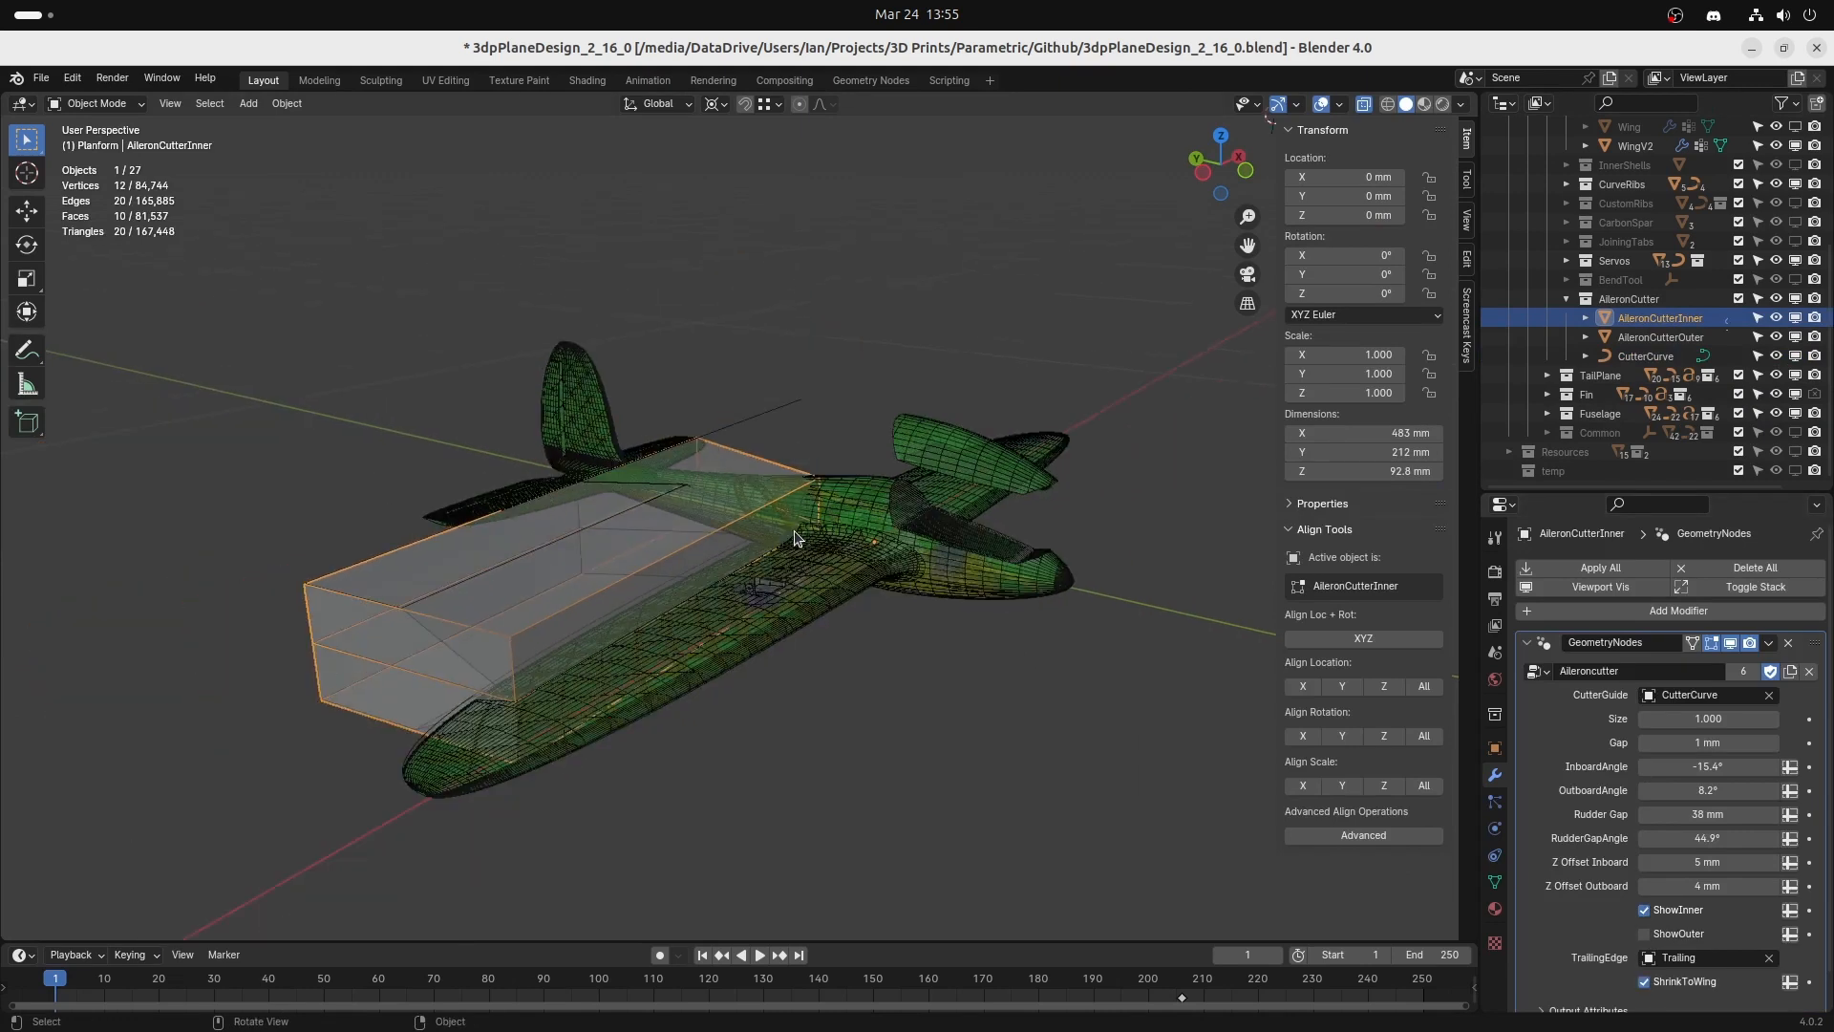
Hide AileronCutterInner and AileronCutterOuter and open WingV2's AileronCut modifier settings in a top view.
click(1796, 320)
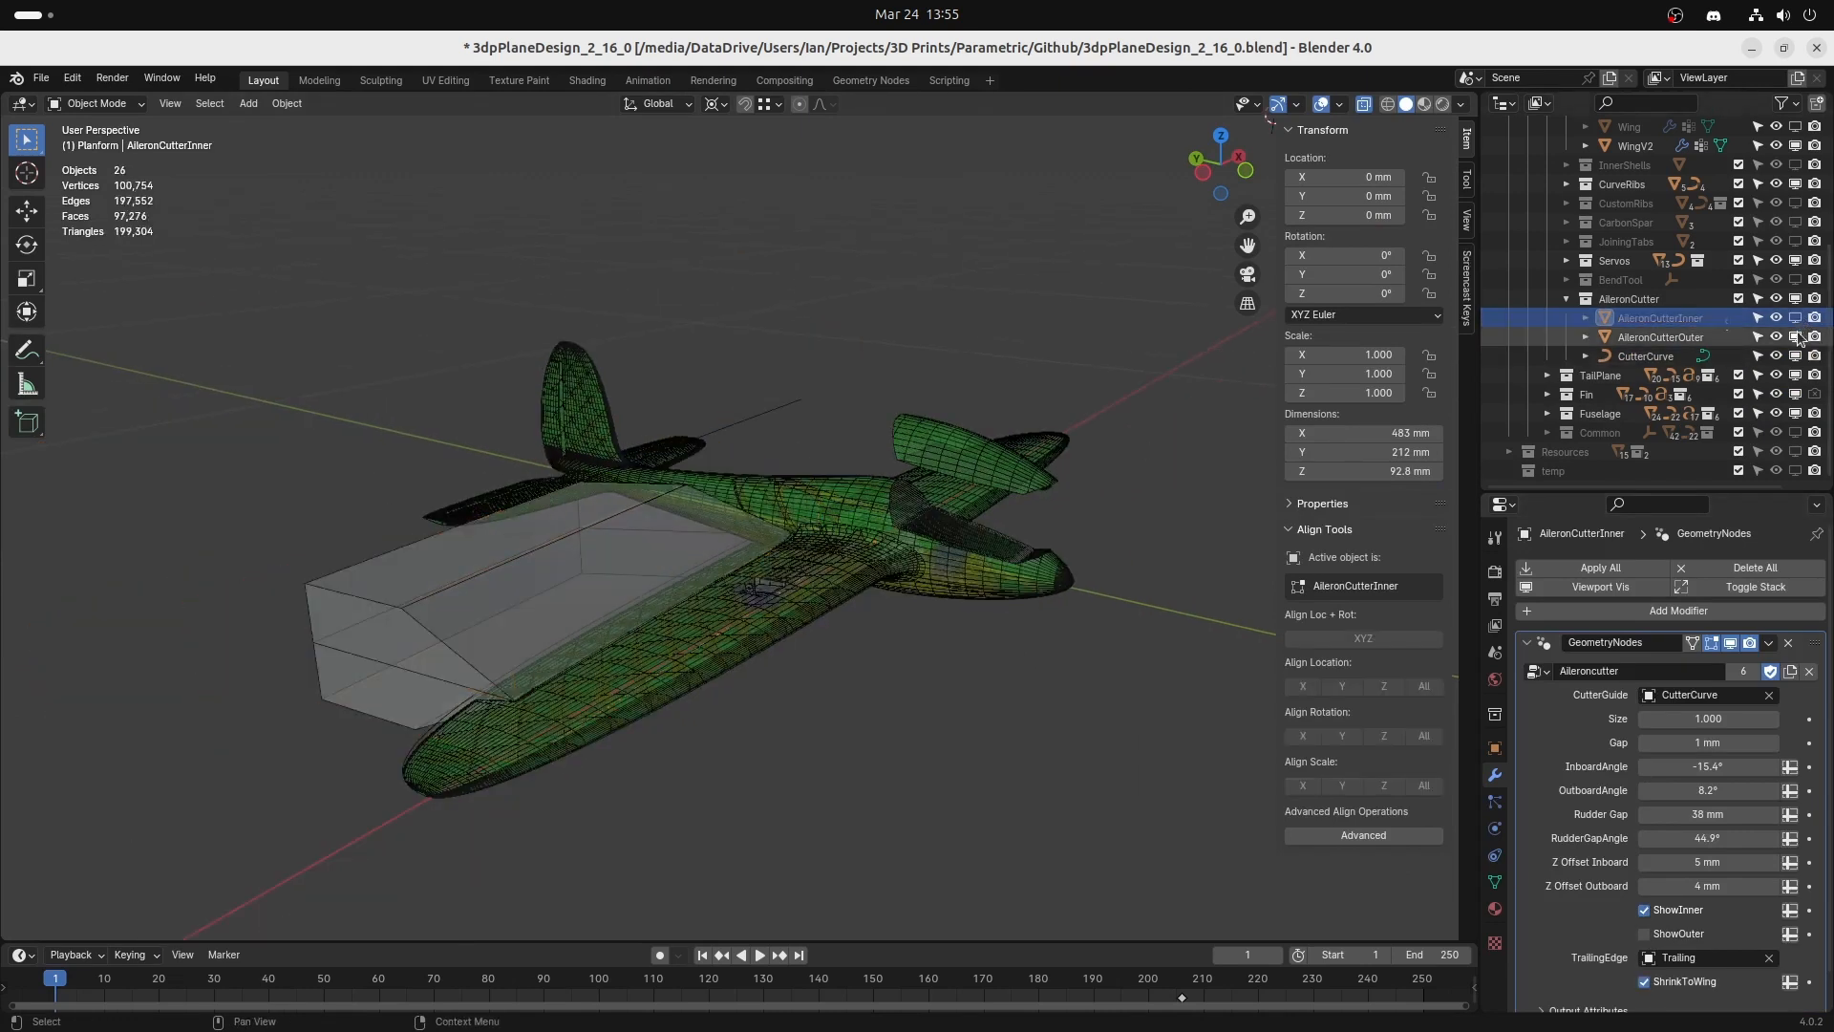
click(1796, 337)
click(750, 616)
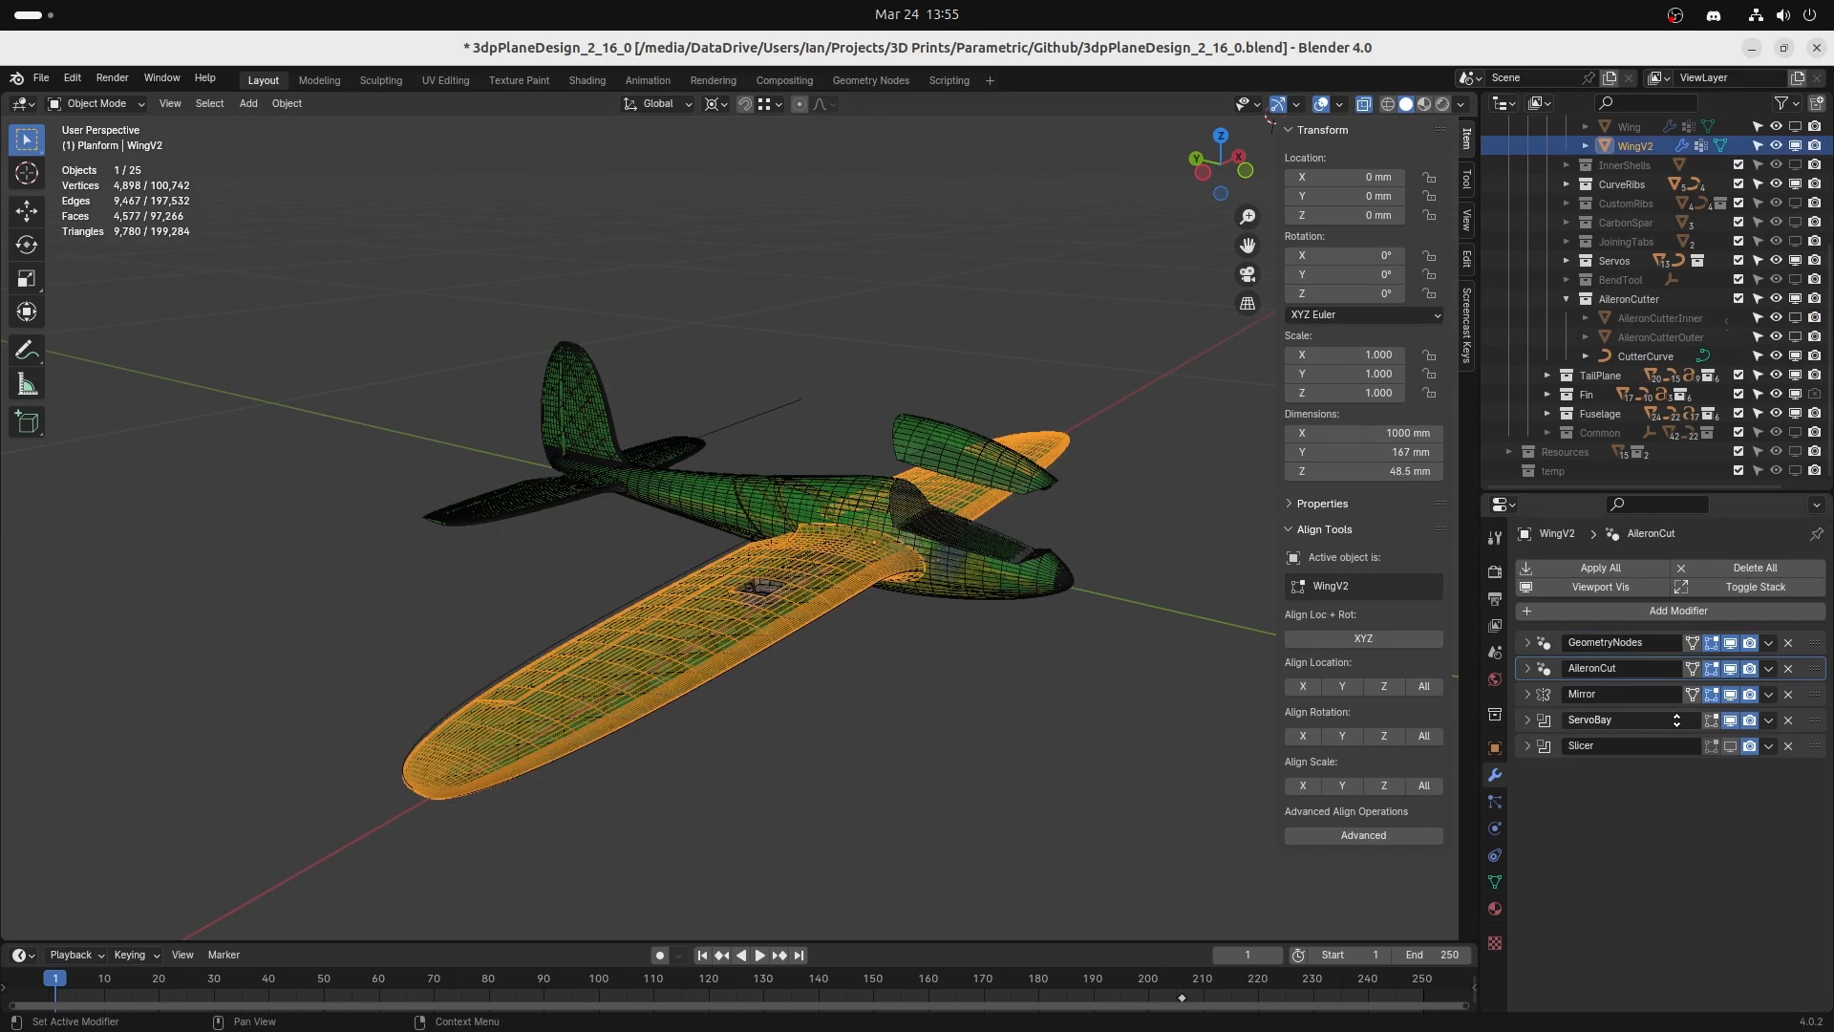
click(1528, 668)
key(KP_7)
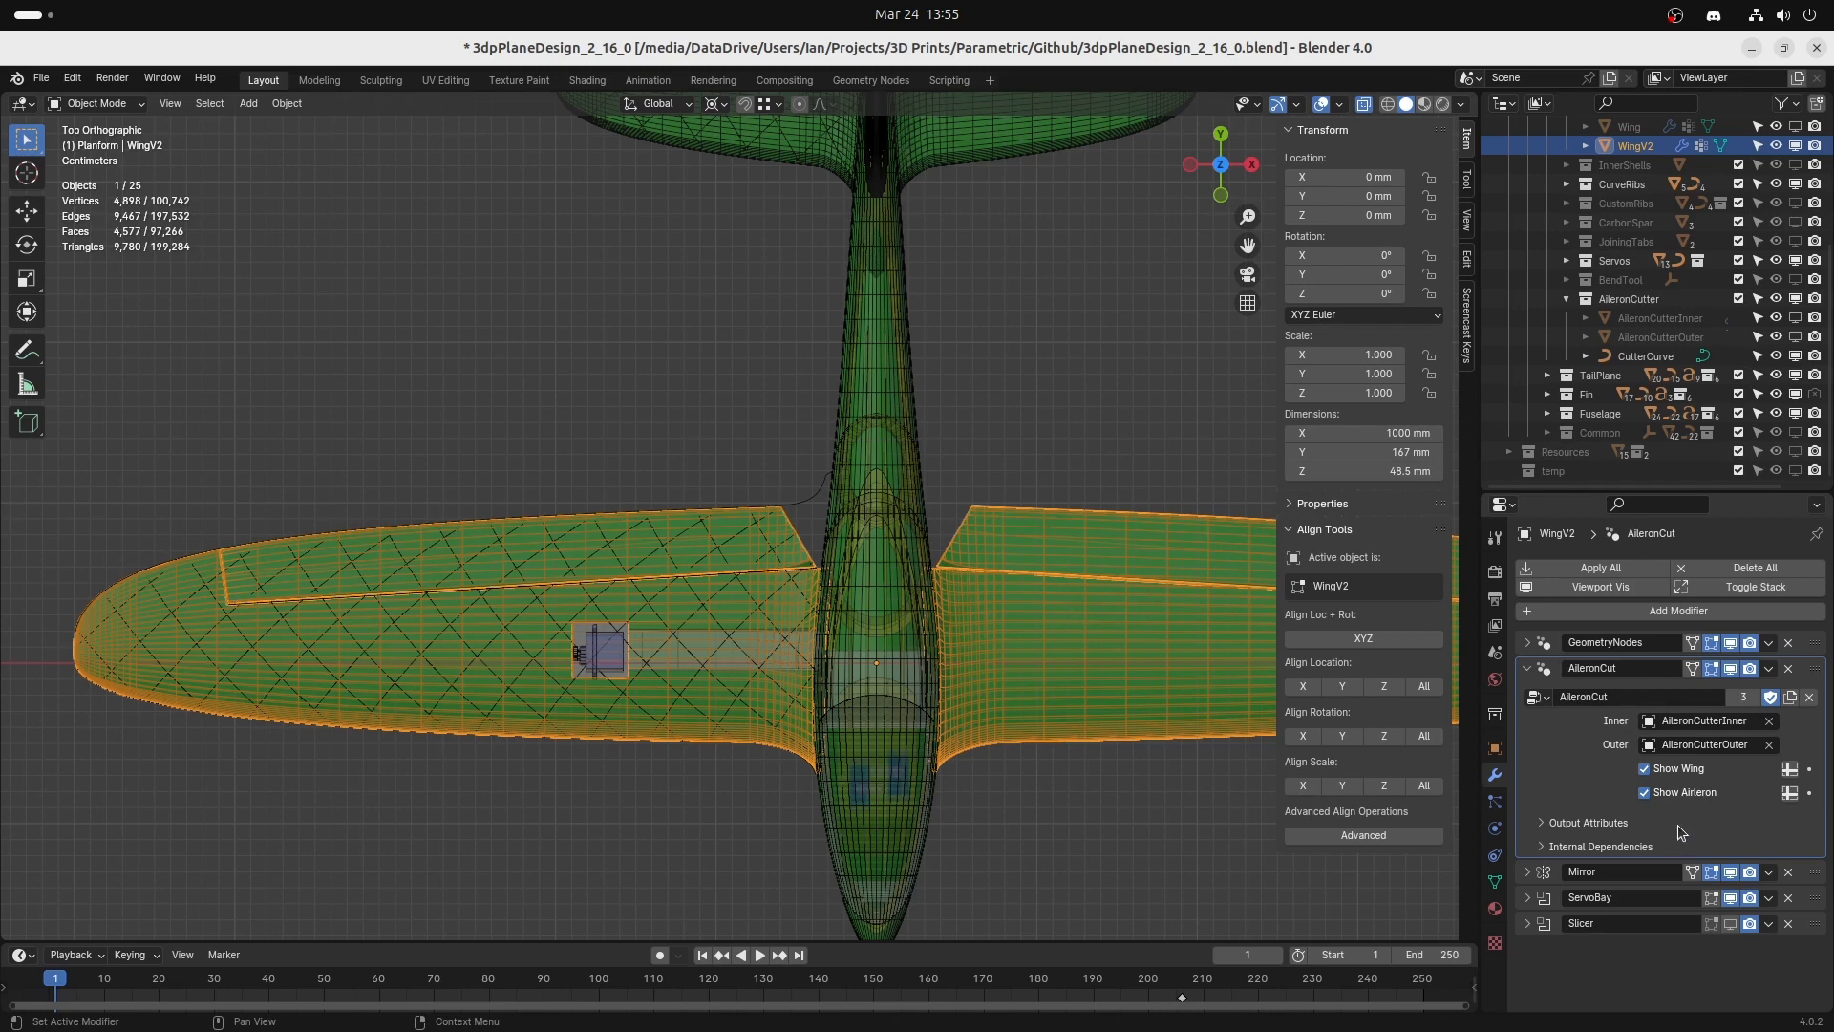
Toggle Show Wing and Show Aileron off and on for WingV2 to isolate the wing and the ailerons in turn.
click(1645, 770)
click(1645, 770)
click(1645, 794)
click(1645, 794)
click(1645, 770)
click(1645, 793)
click(1645, 793)
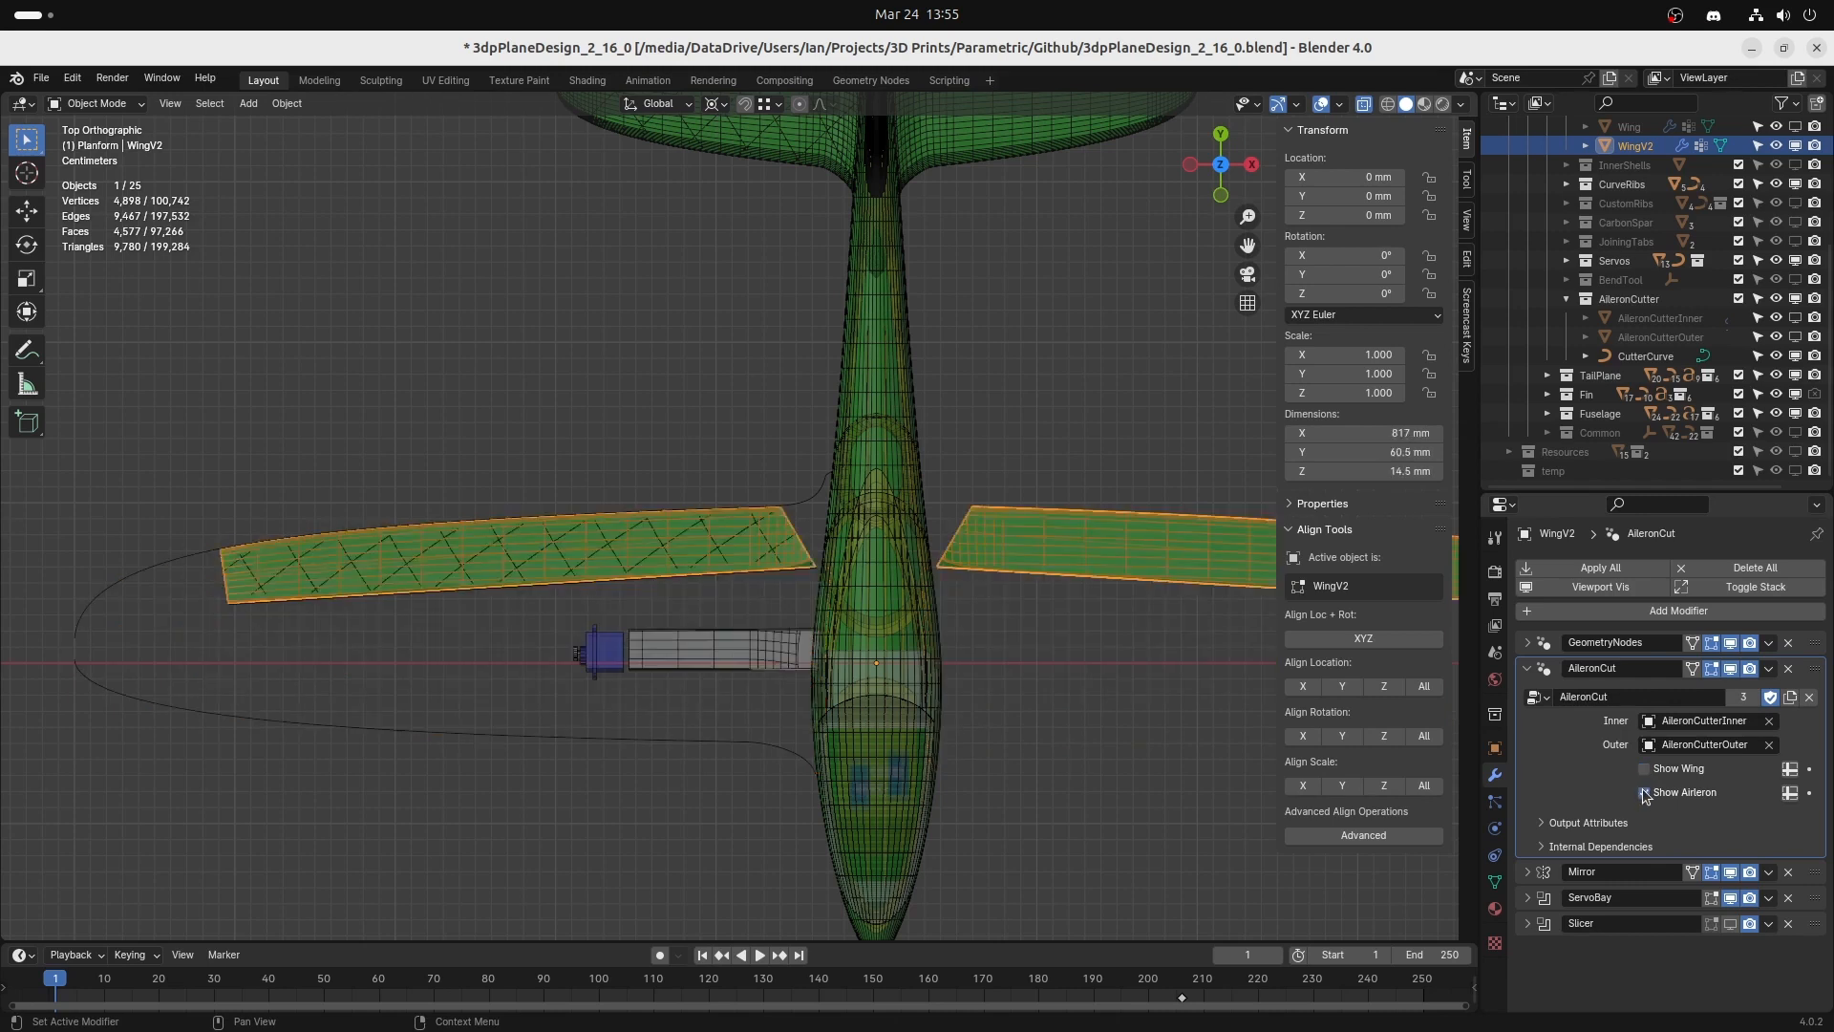
click(1645, 770)
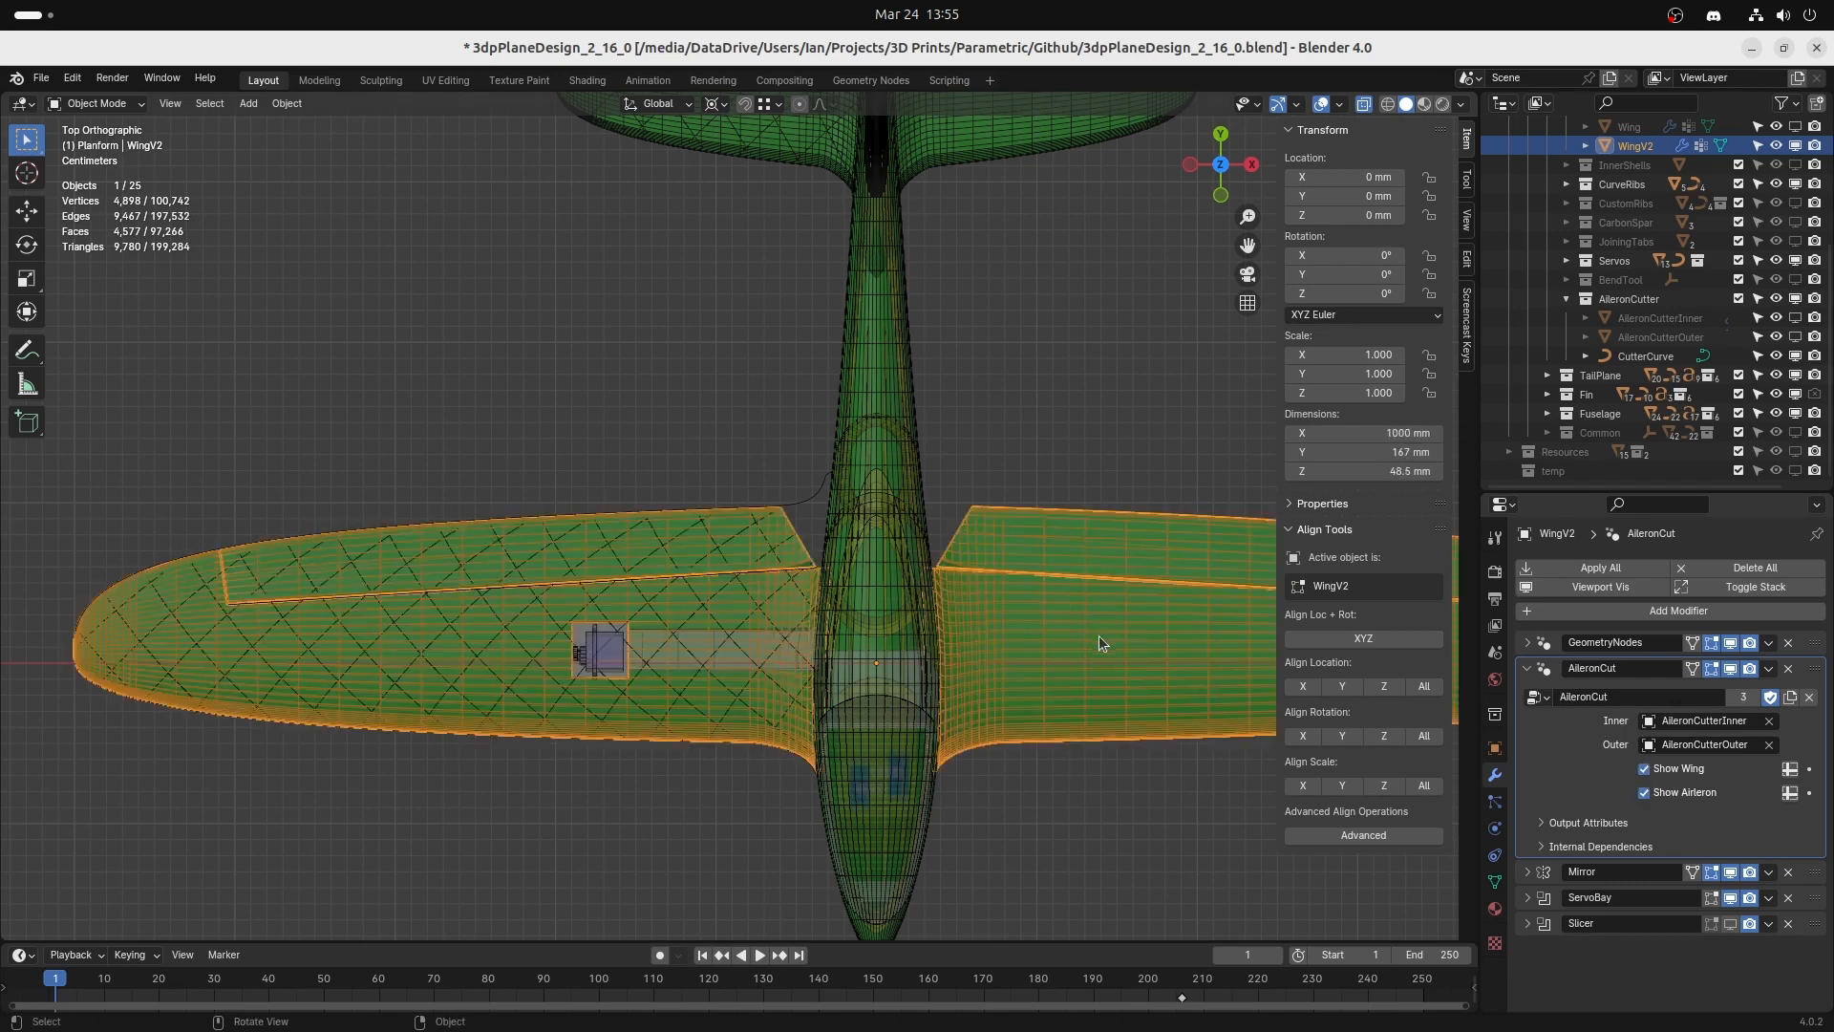
Show WingV2's Slicer modifier in the viewport and turn on Enable for Slicer.Master in the Common collection.
click(1730, 923)
click(1548, 433)
scroll(1618, 405, down, 2)
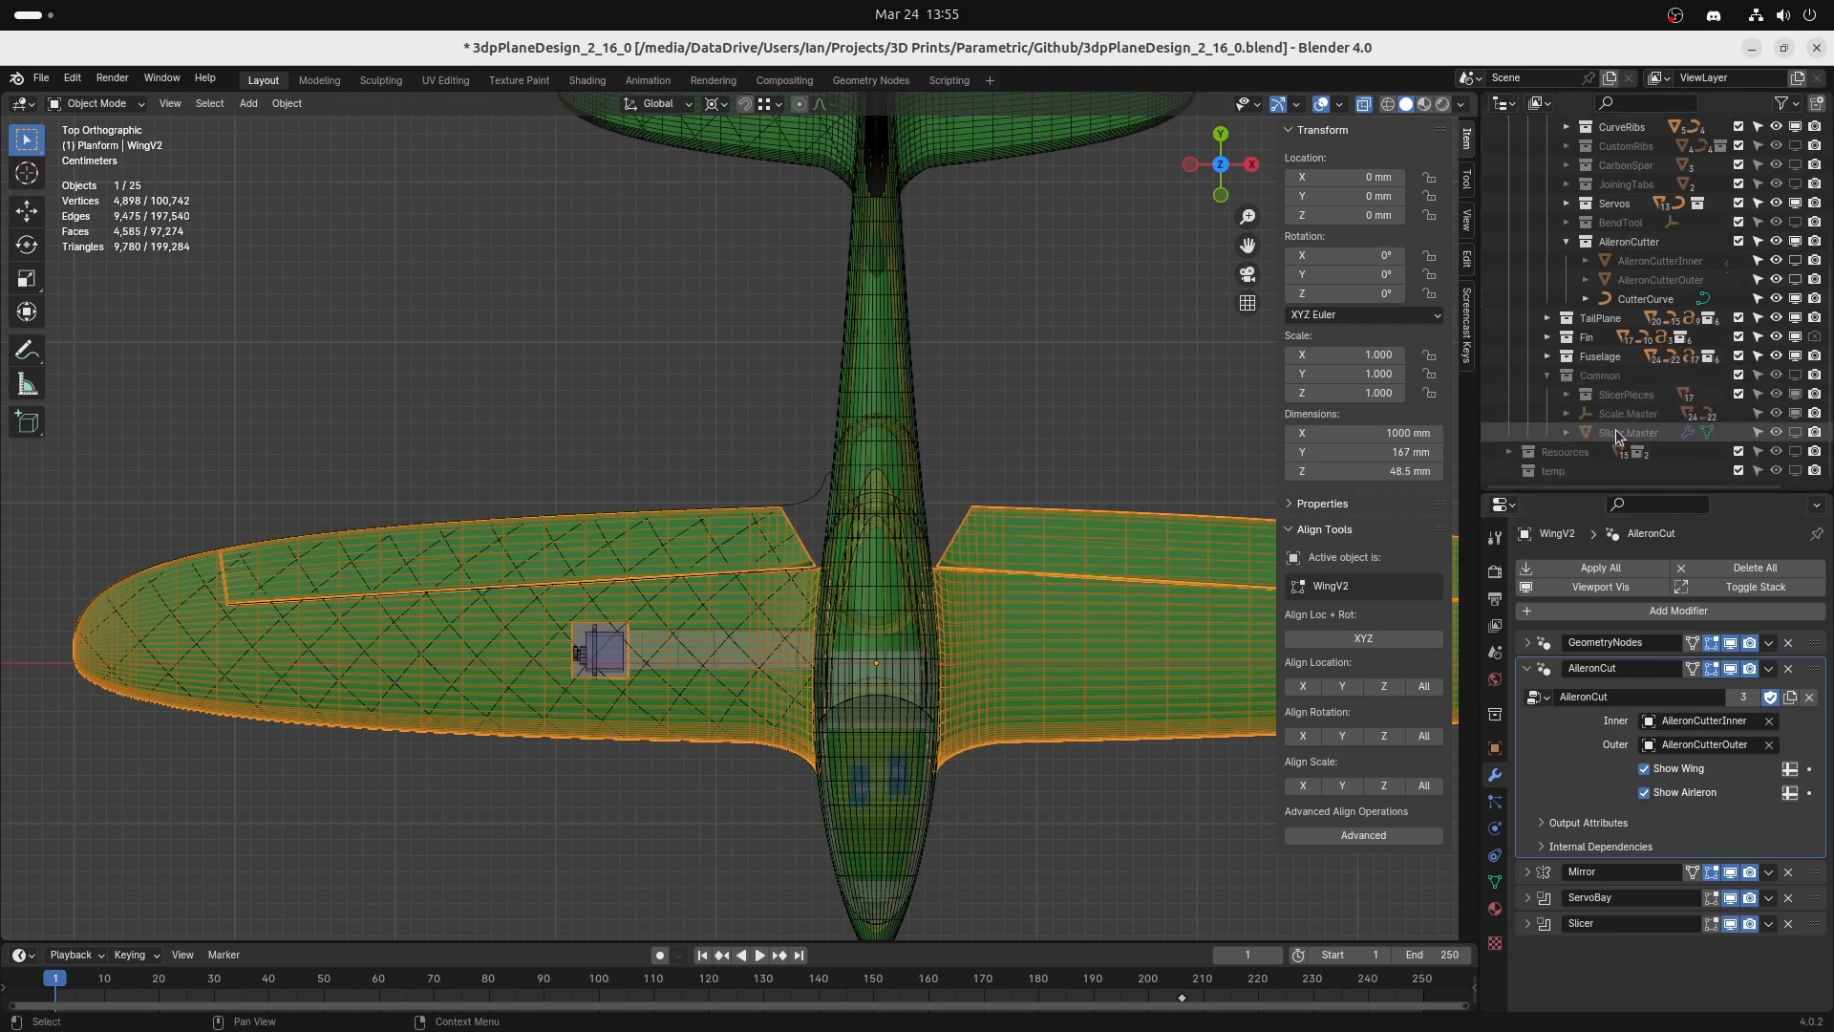
click(1617, 435)
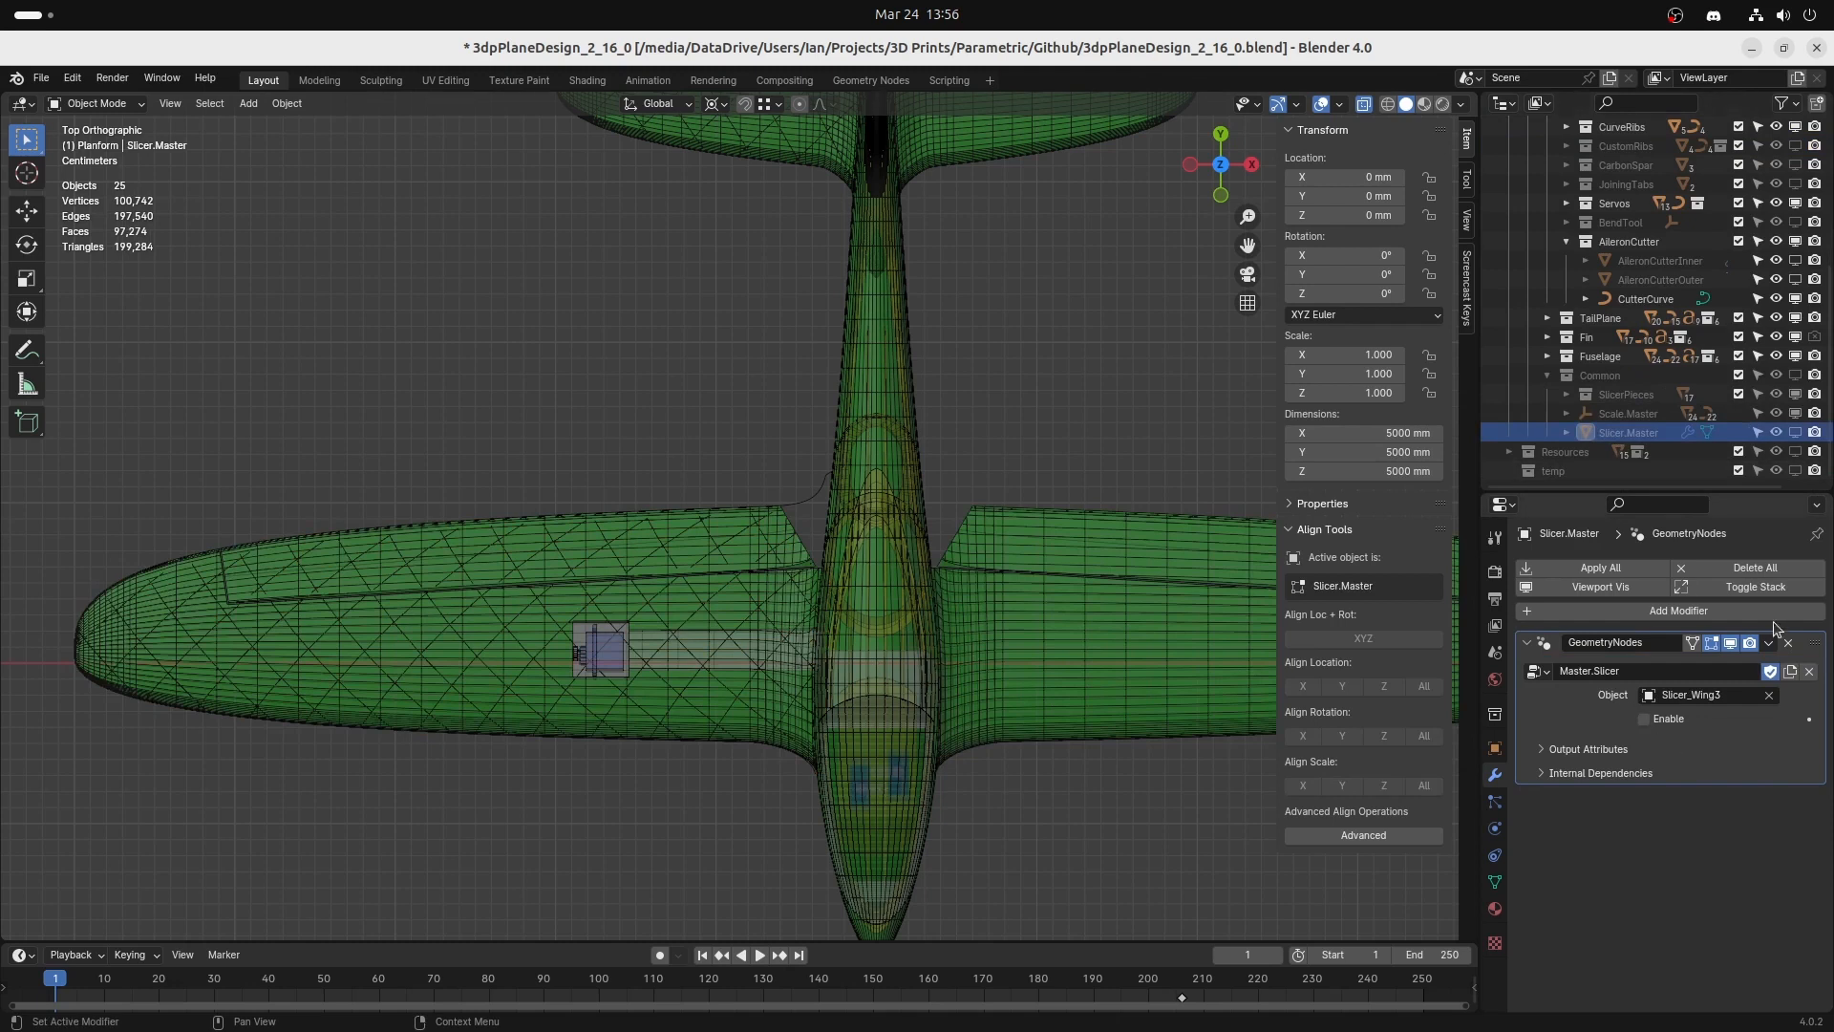
click(1645, 724)
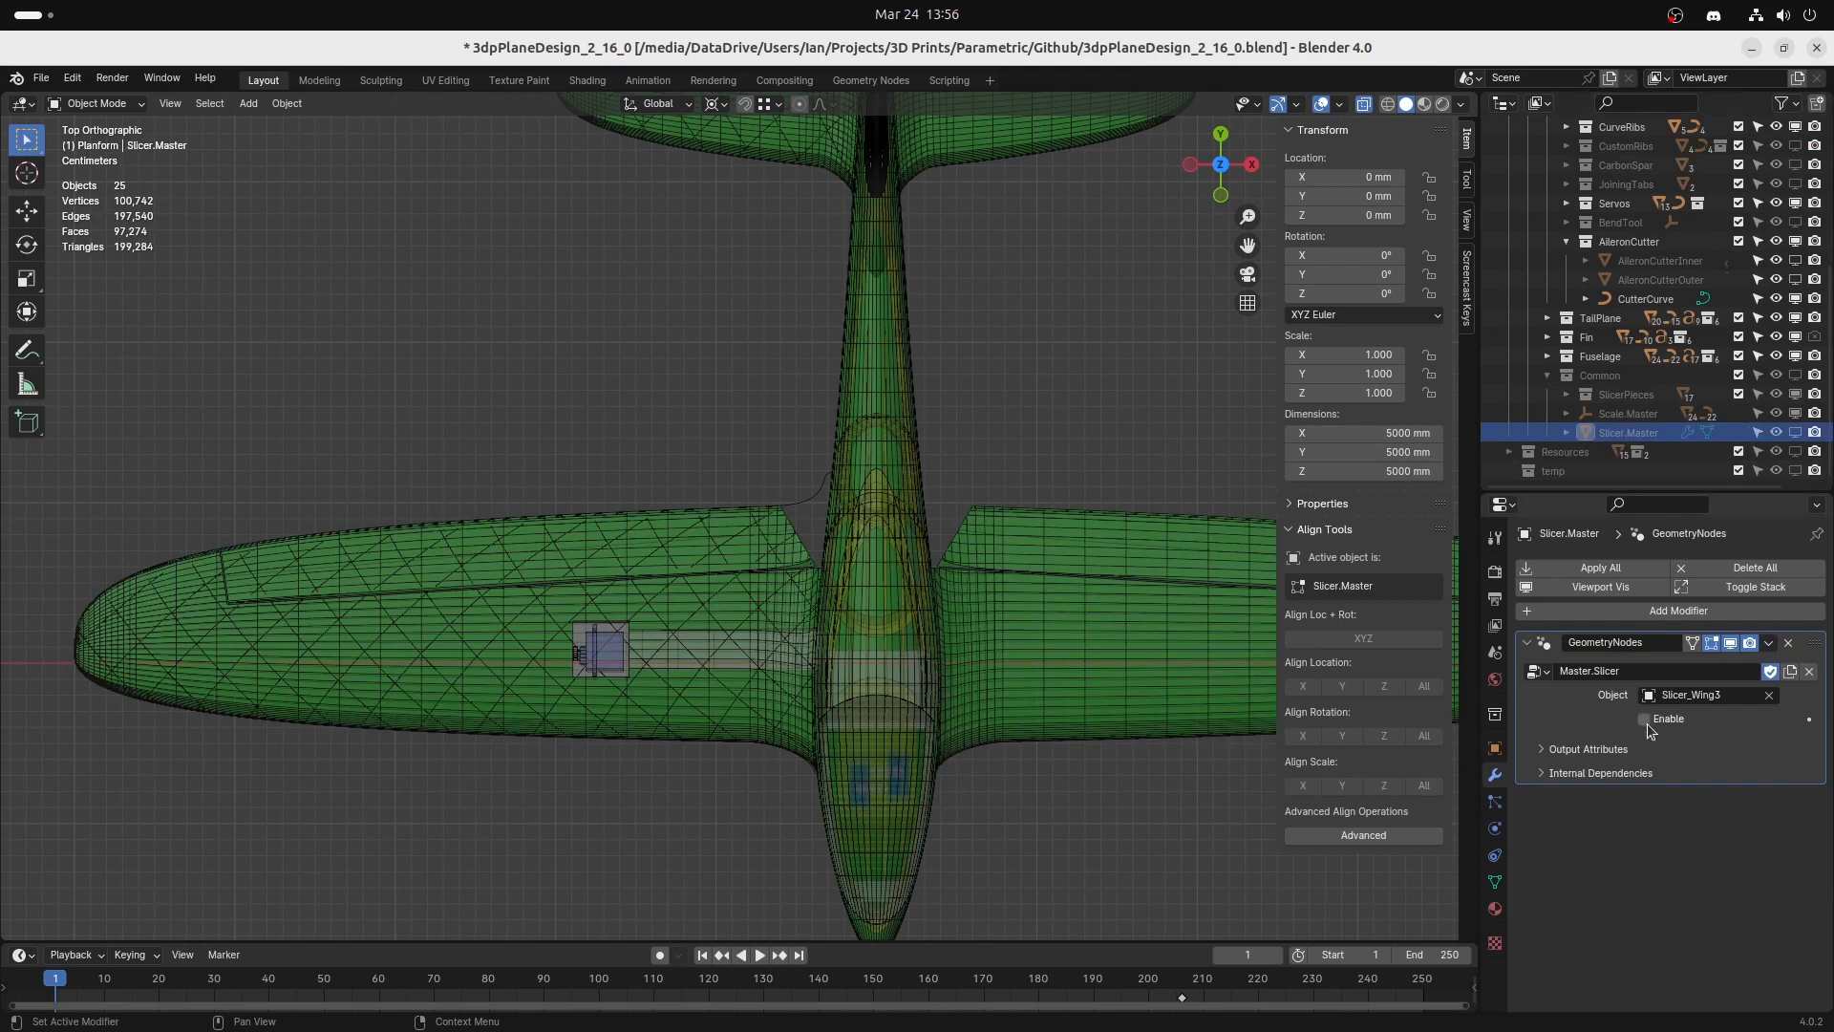
Change Slicer.Master's slicing object to Slicer_Wing2.
click(1692, 695)
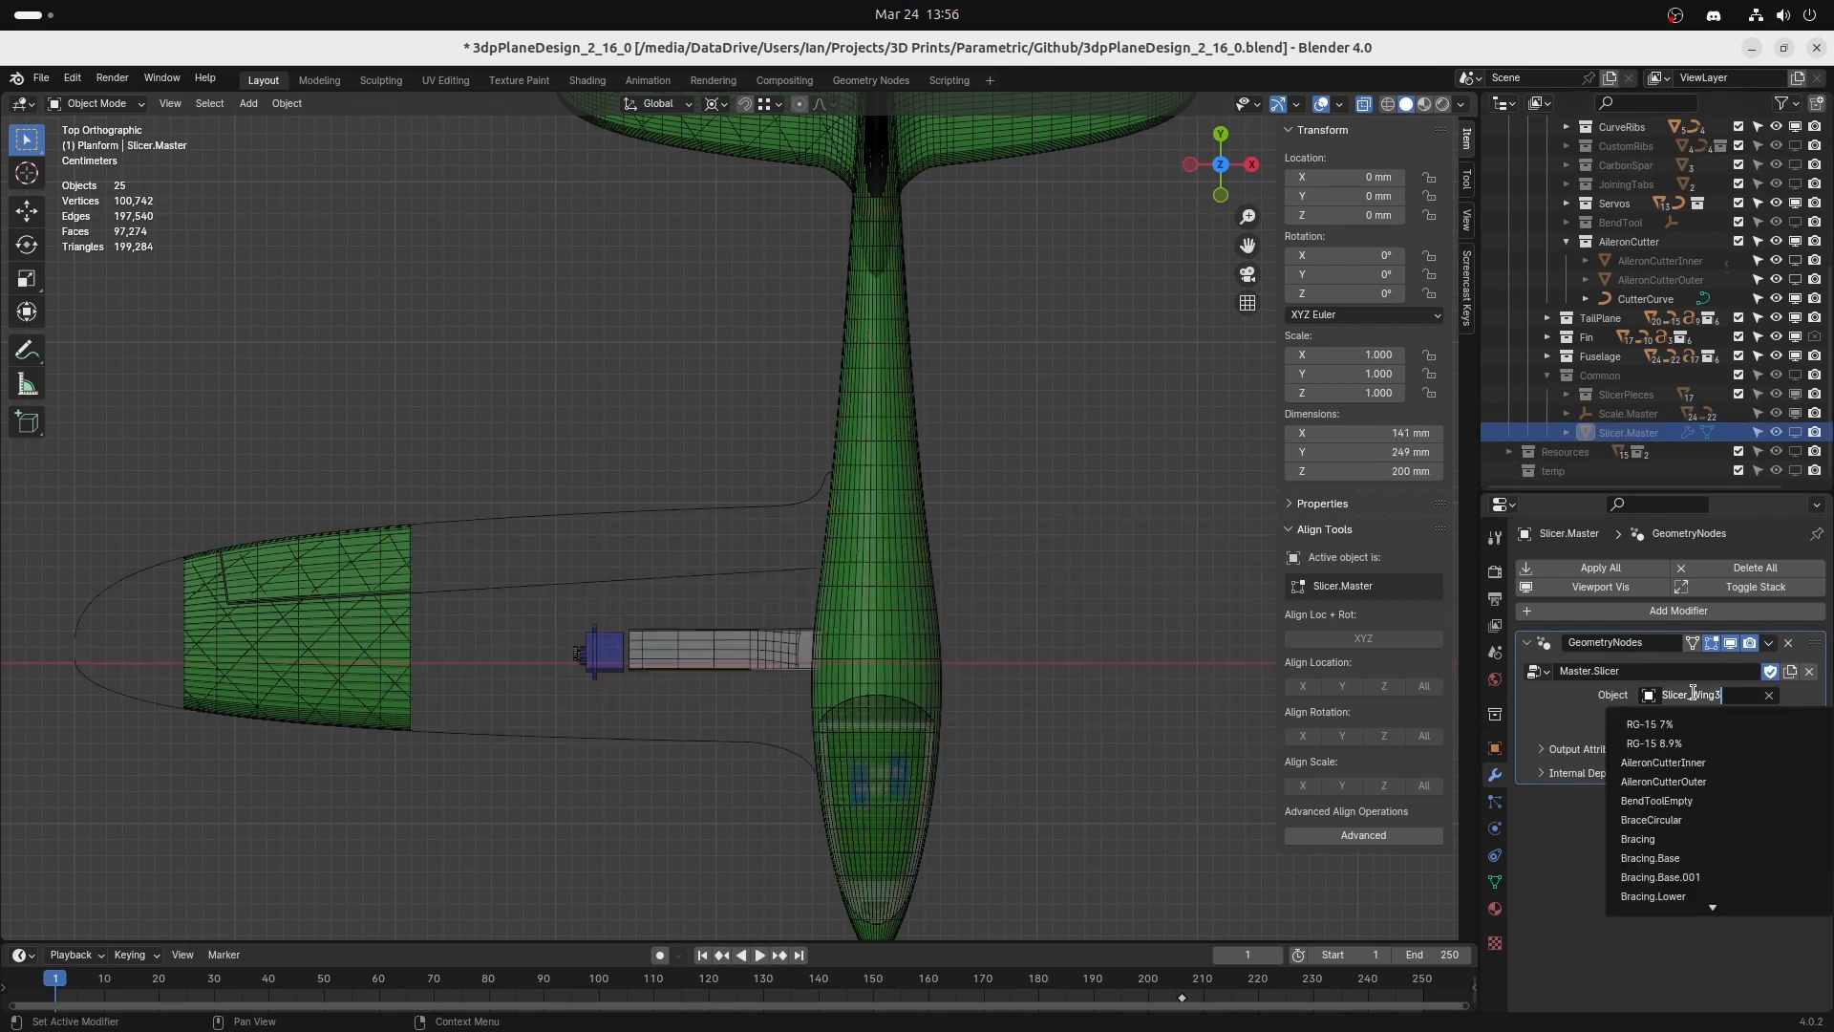
click(1736, 695)
key(BackSpace)
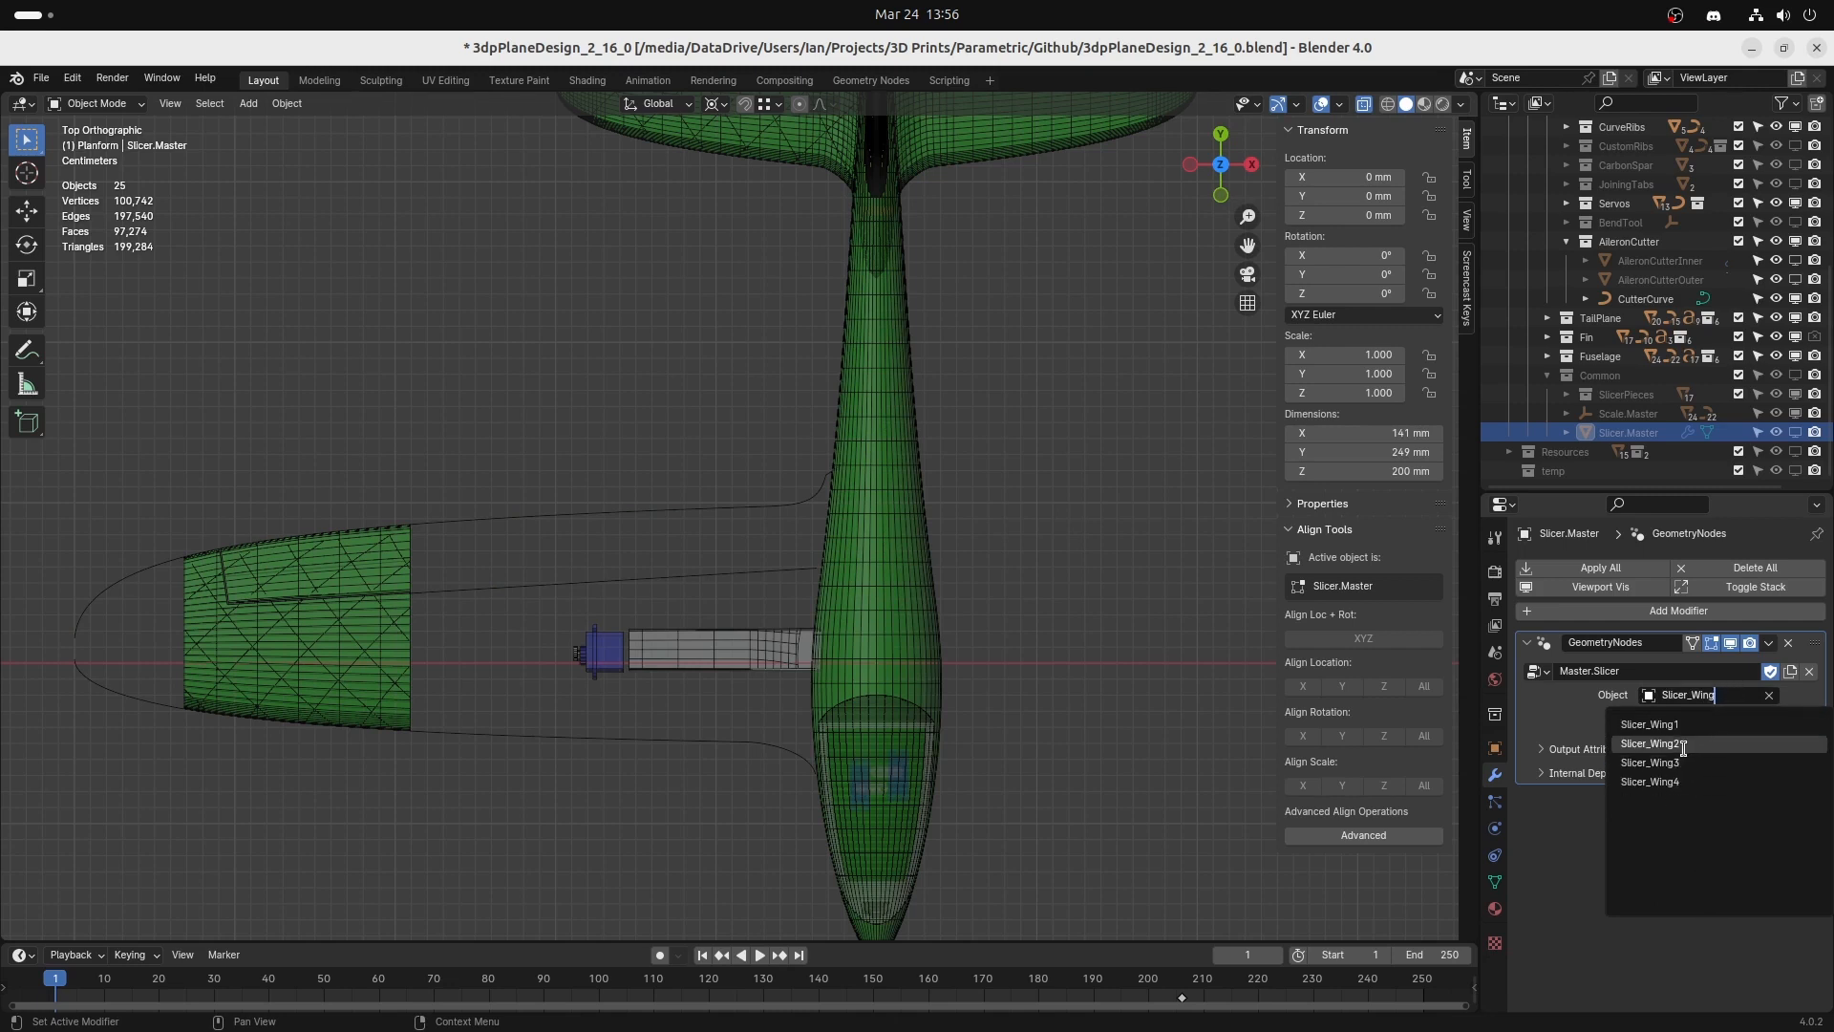
click(1683, 746)
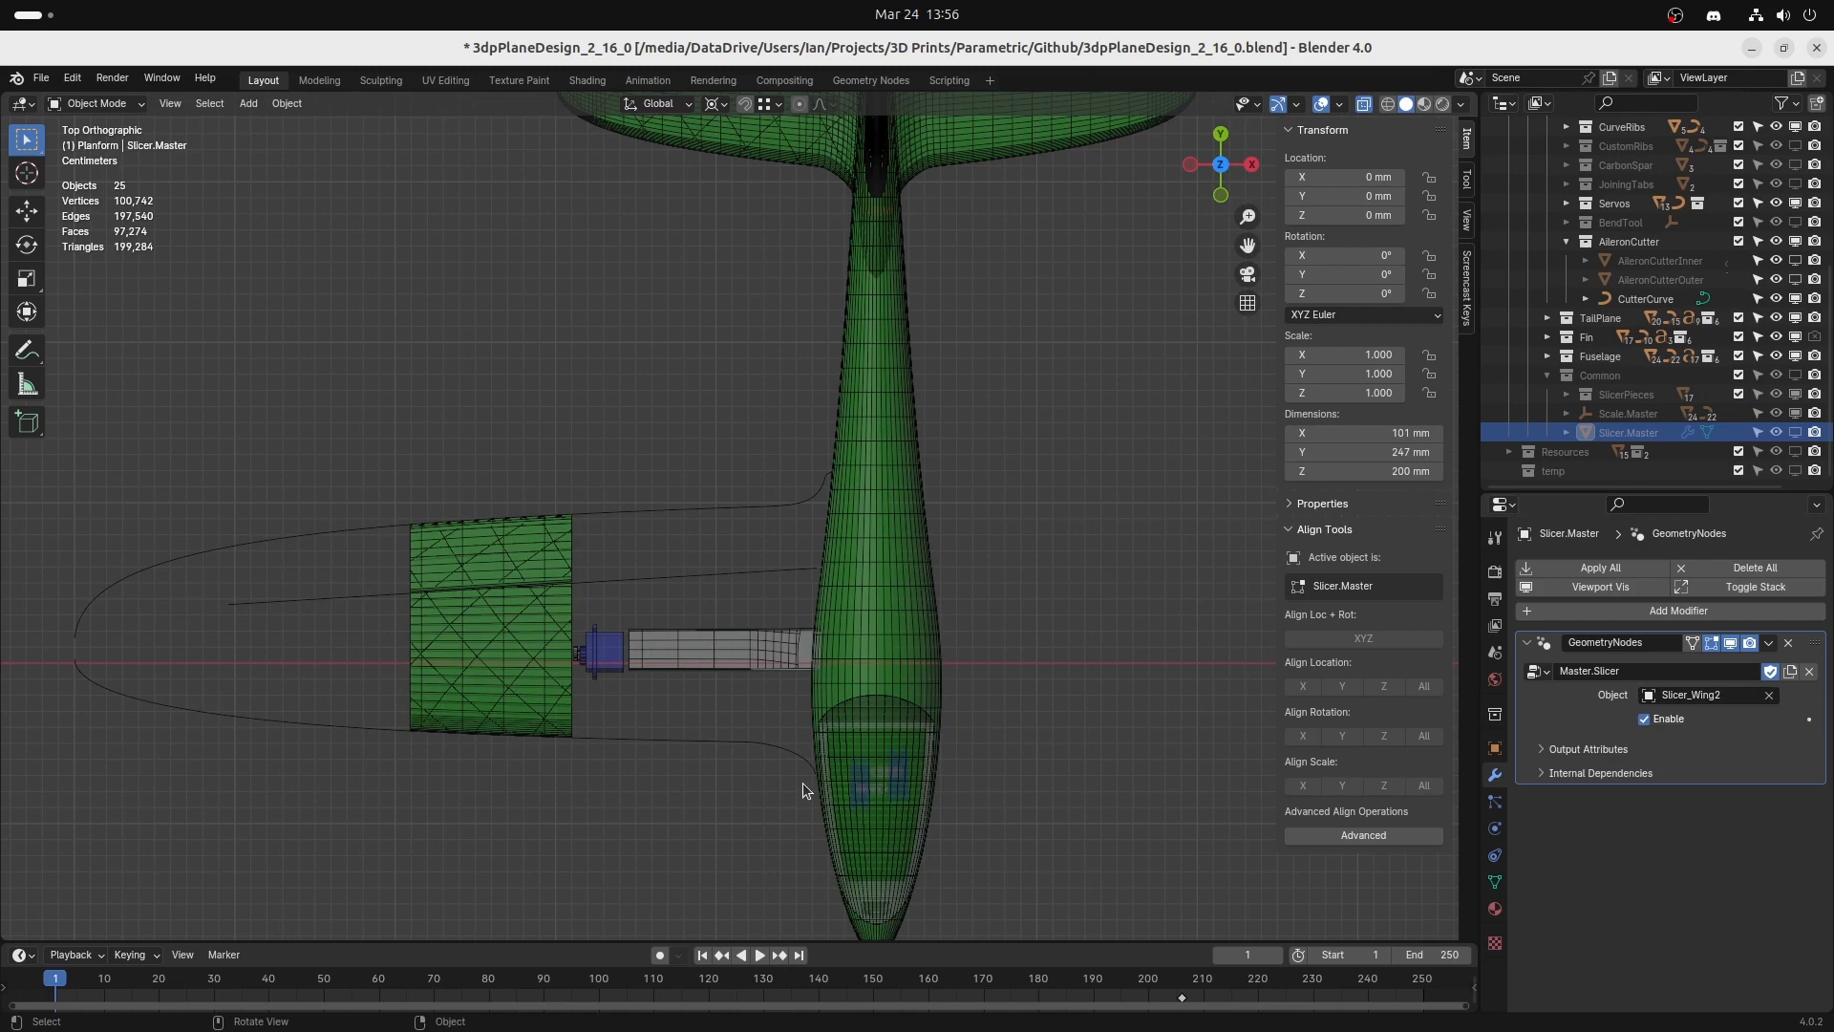
Toggle Show Wing and Show Aileron off and on for the sliced WingV2 section, ending with both shown.
click(435, 720)
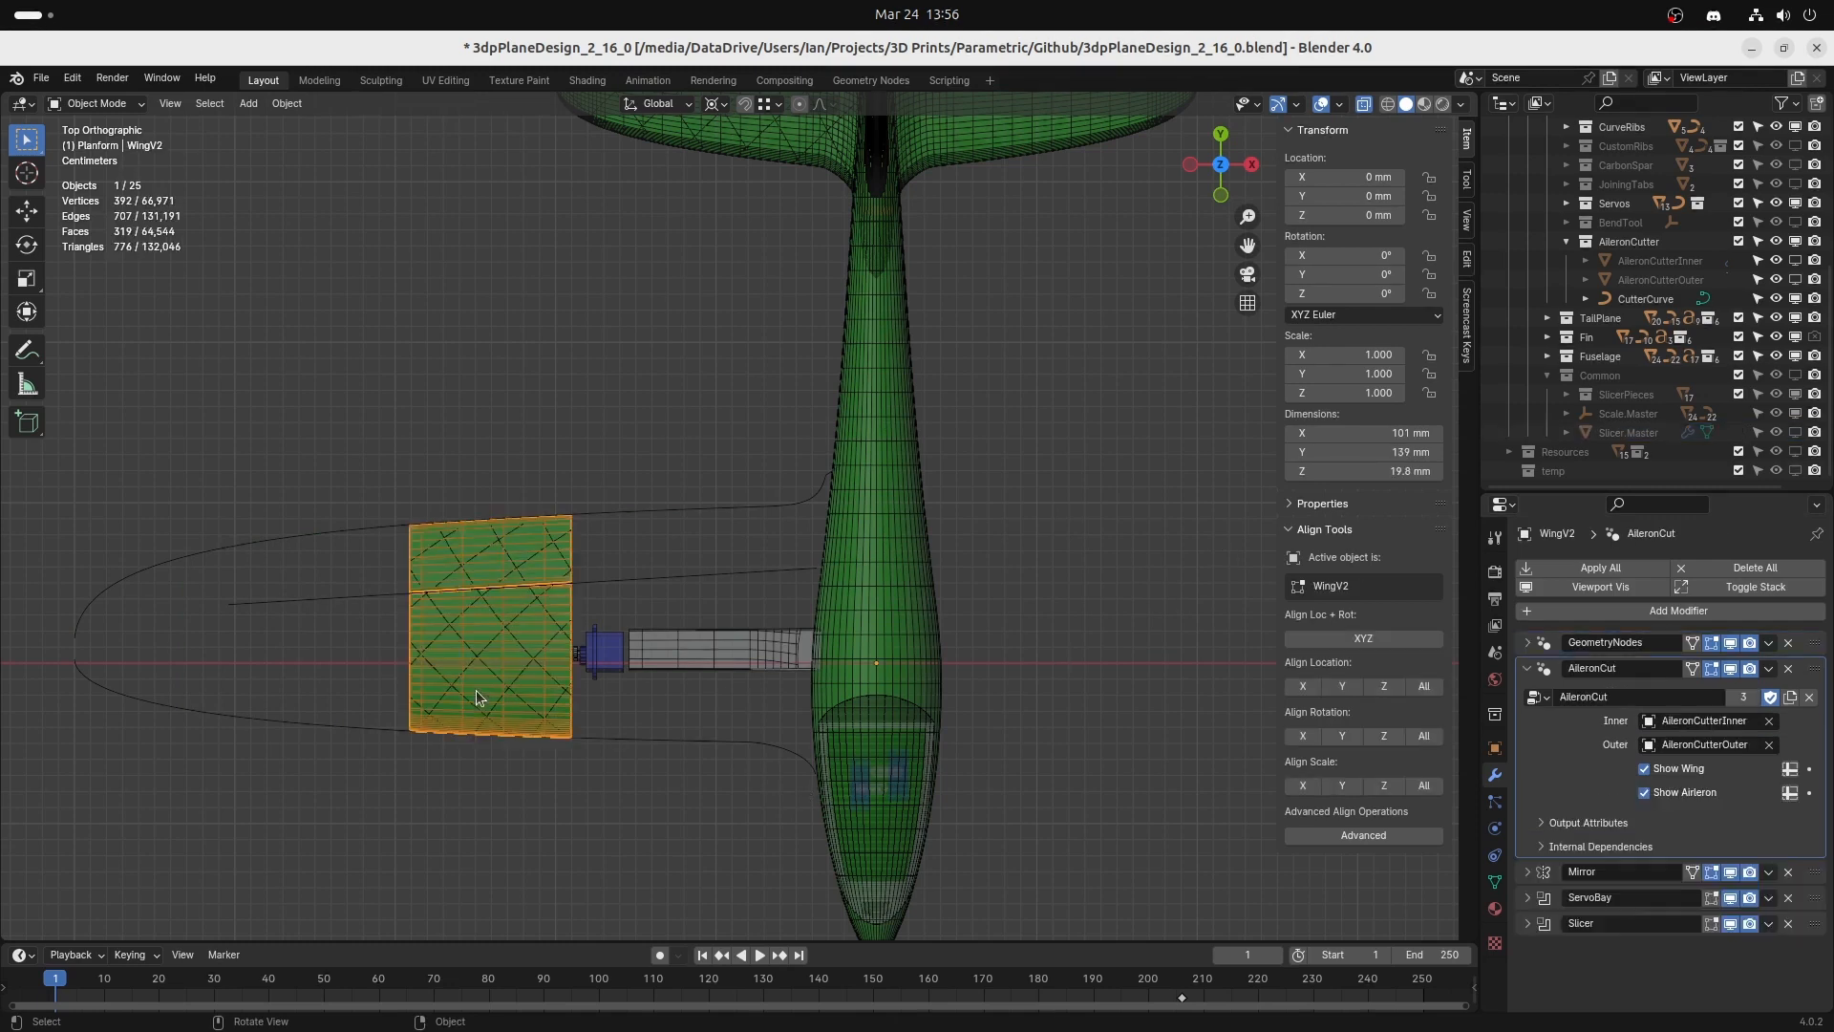
click(1644, 793)
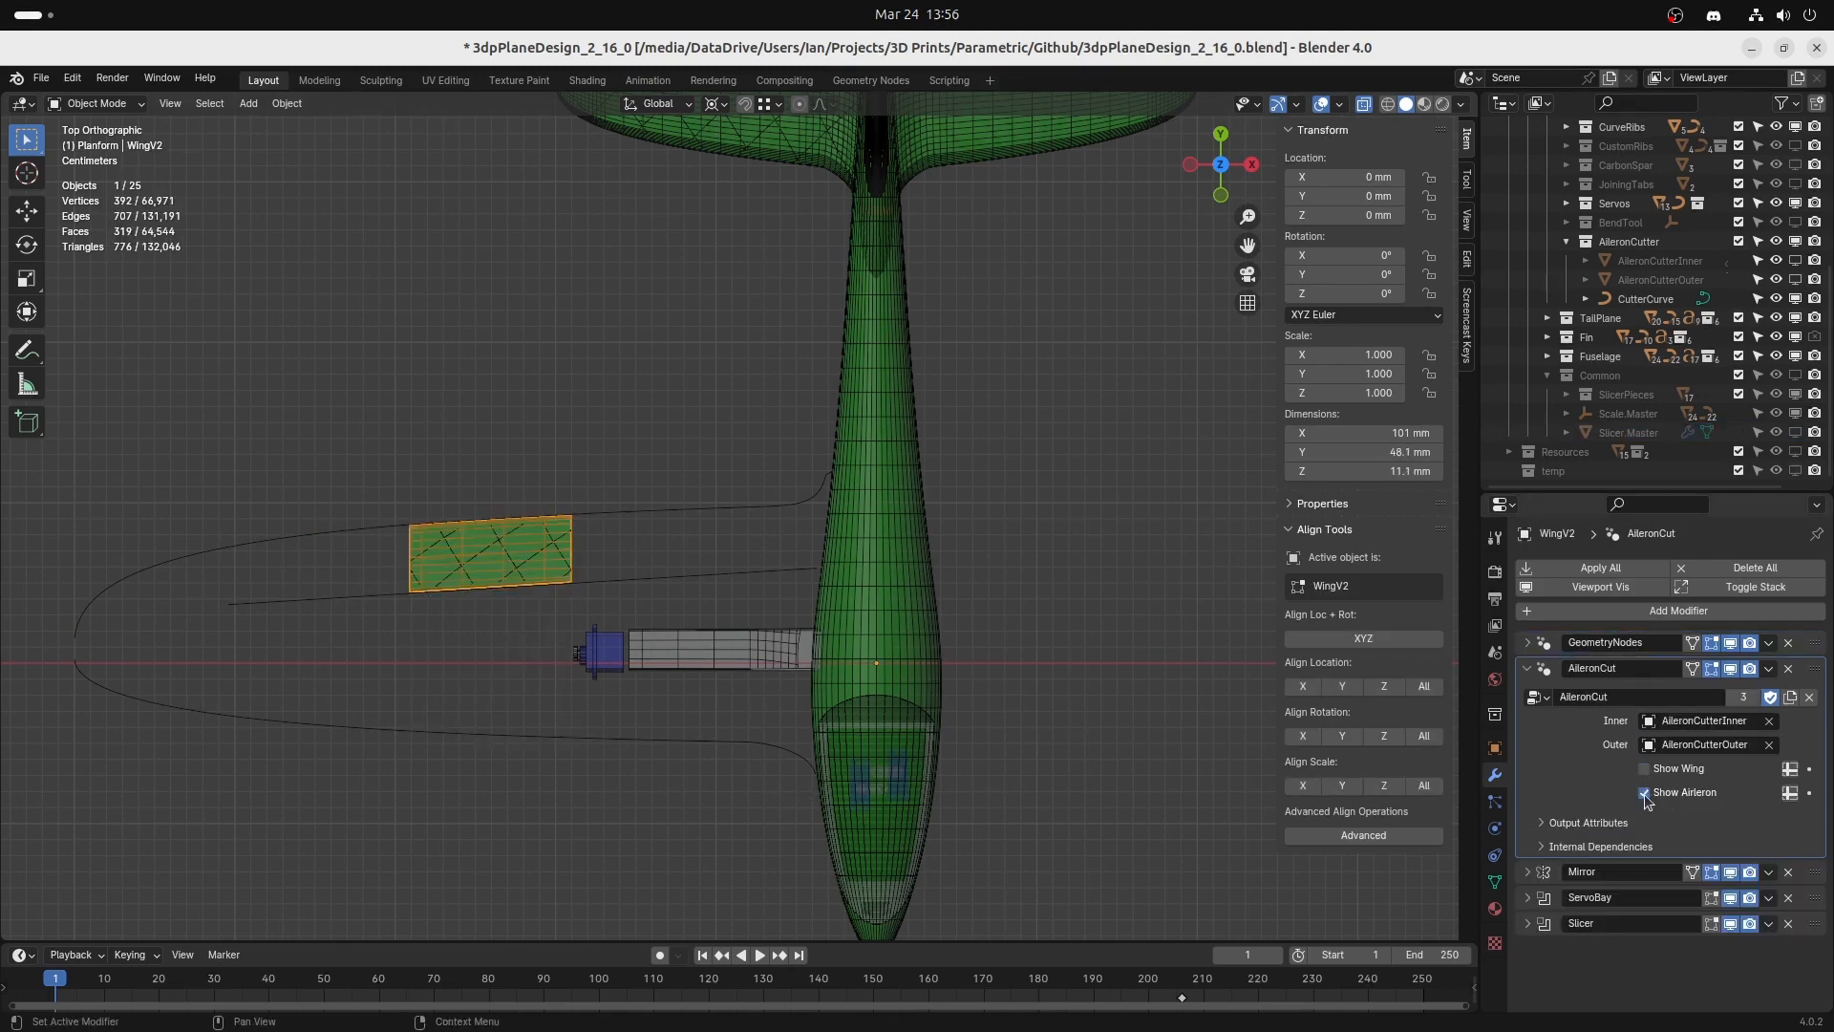
click(1644, 768)
click(1644, 793)
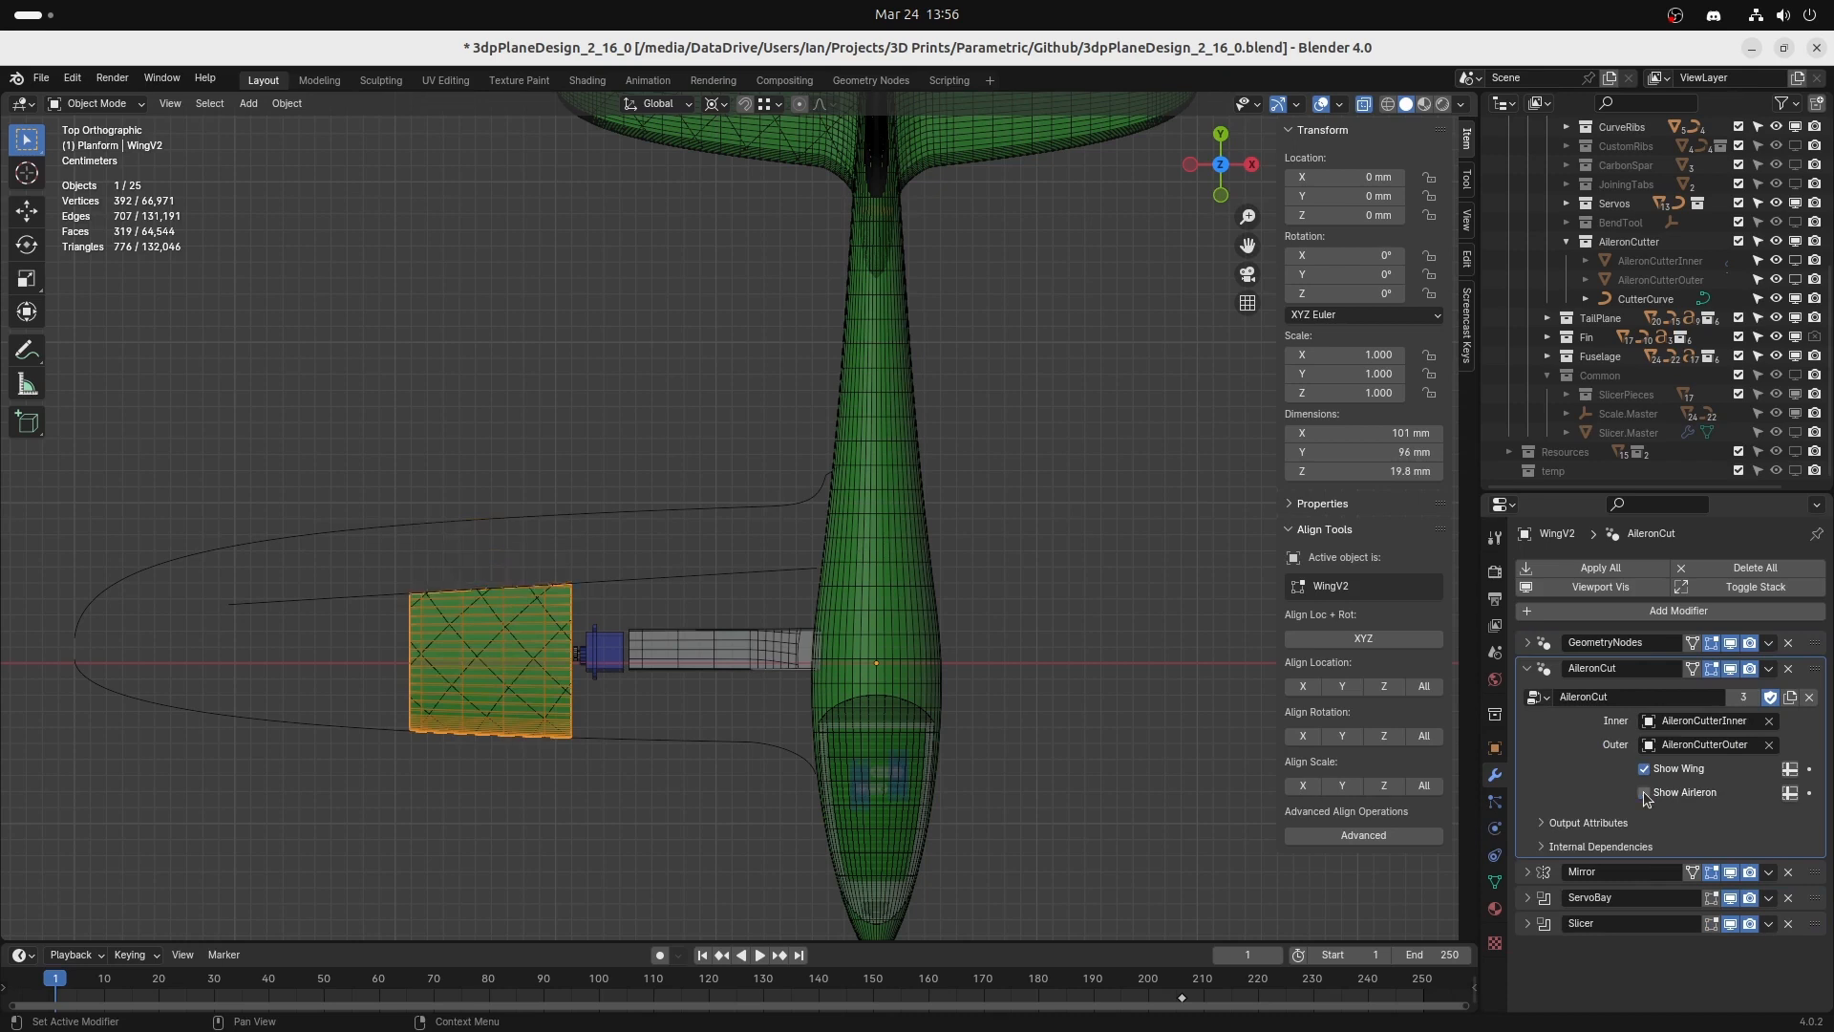
click(1644, 793)
click(1644, 793)
click(1645, 793)
click(1644, 793)
click(1644, 793)
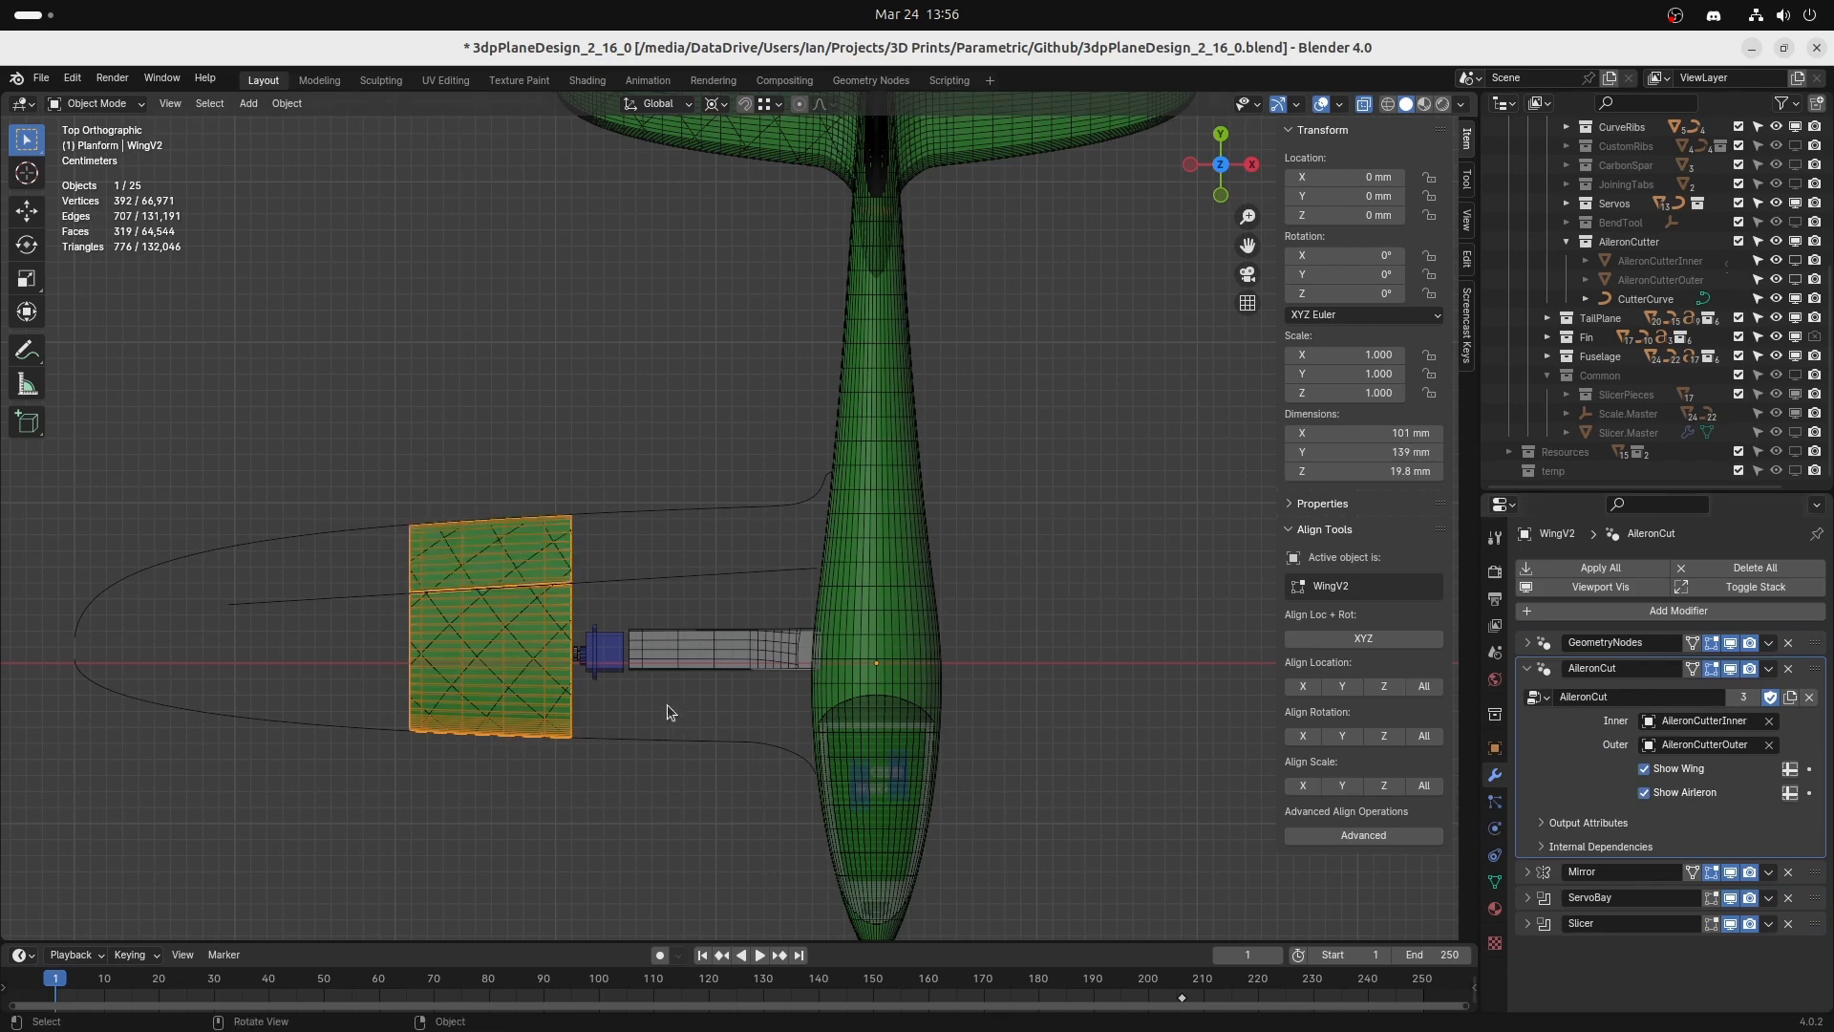
Examine the sliced wing section up close from above and in perspective, and the junction of fin and tailplane.
scroll(586, 737, up, 5)
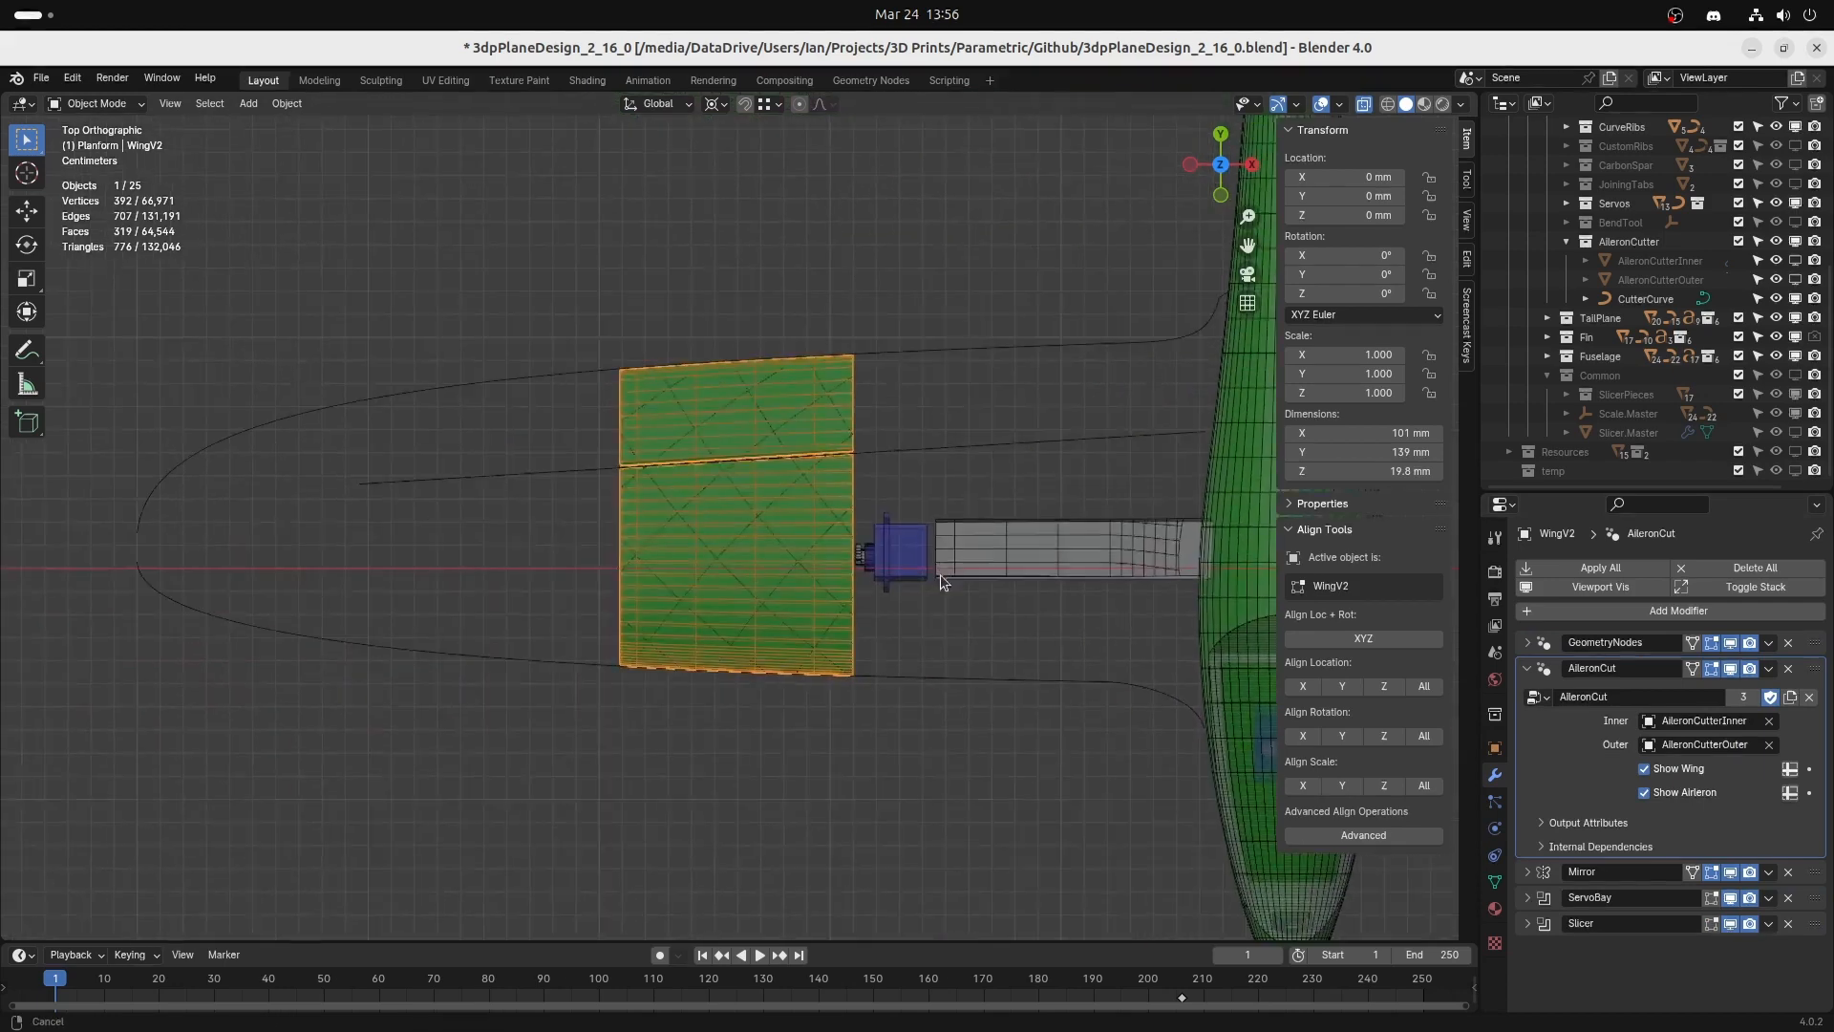
scroll(900, 623, down, 1)
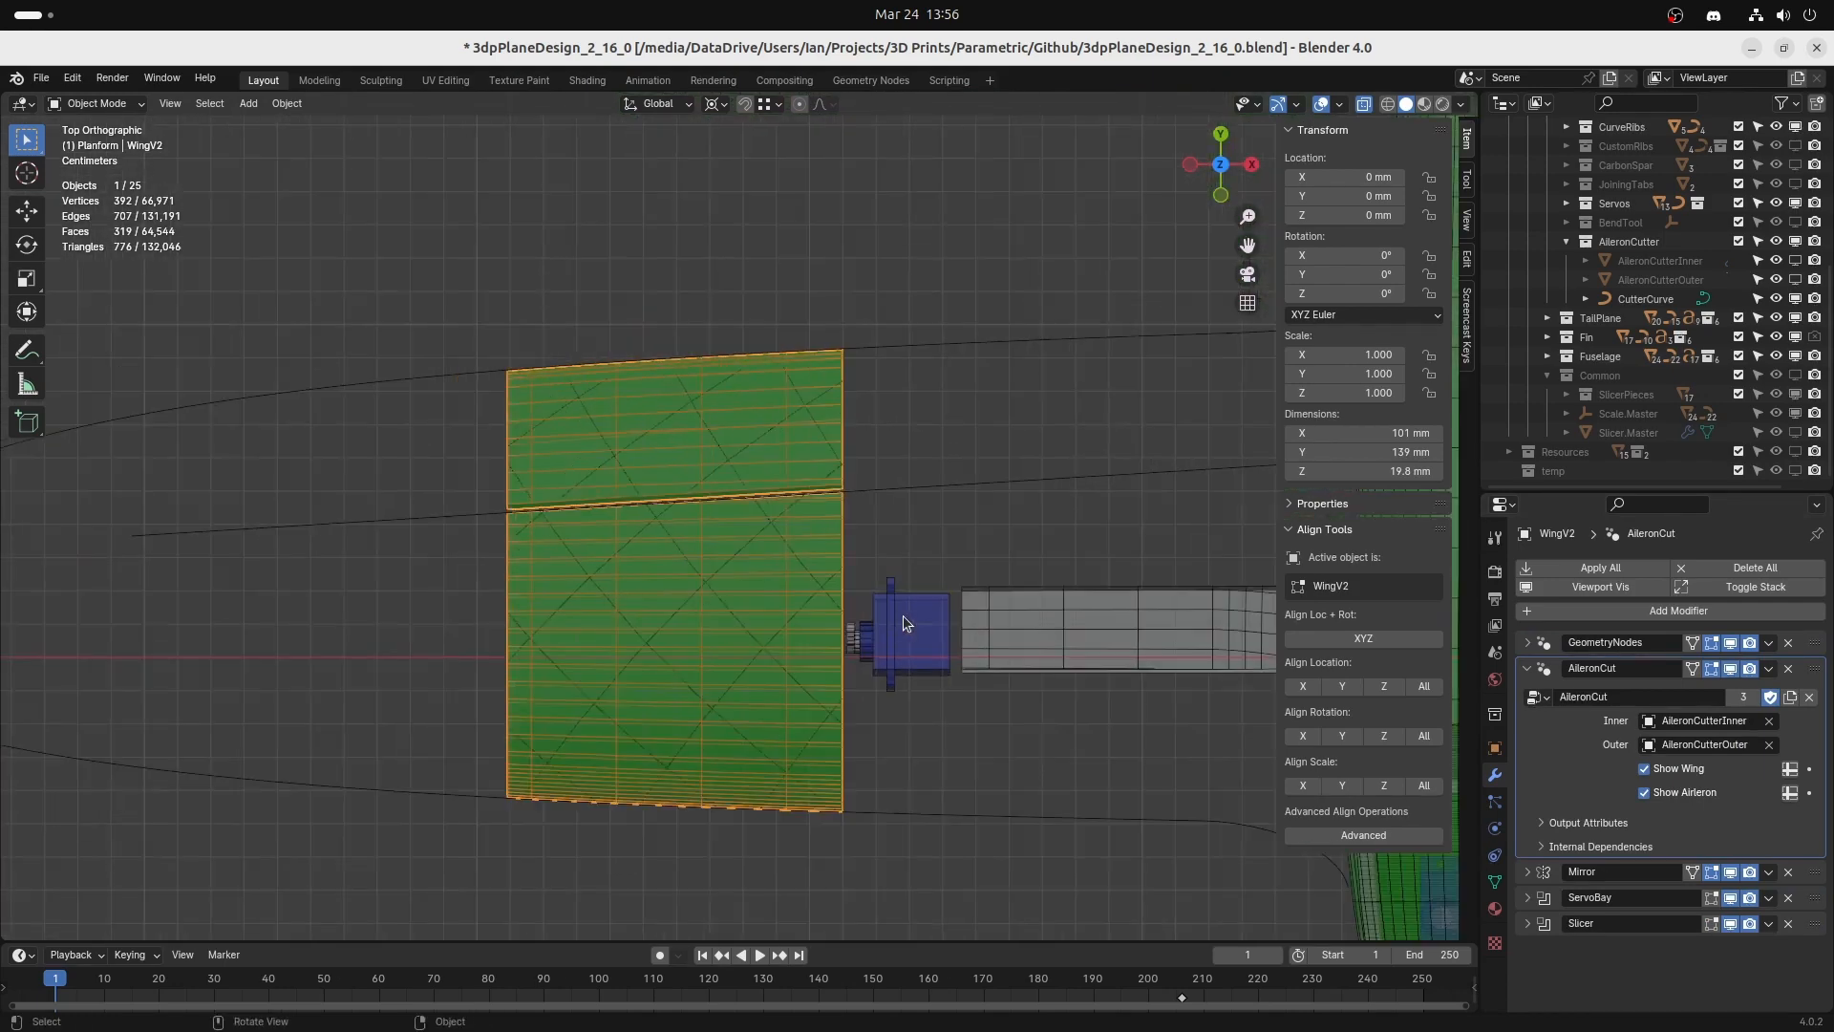
middle_drag(744, 651, 898, 516)
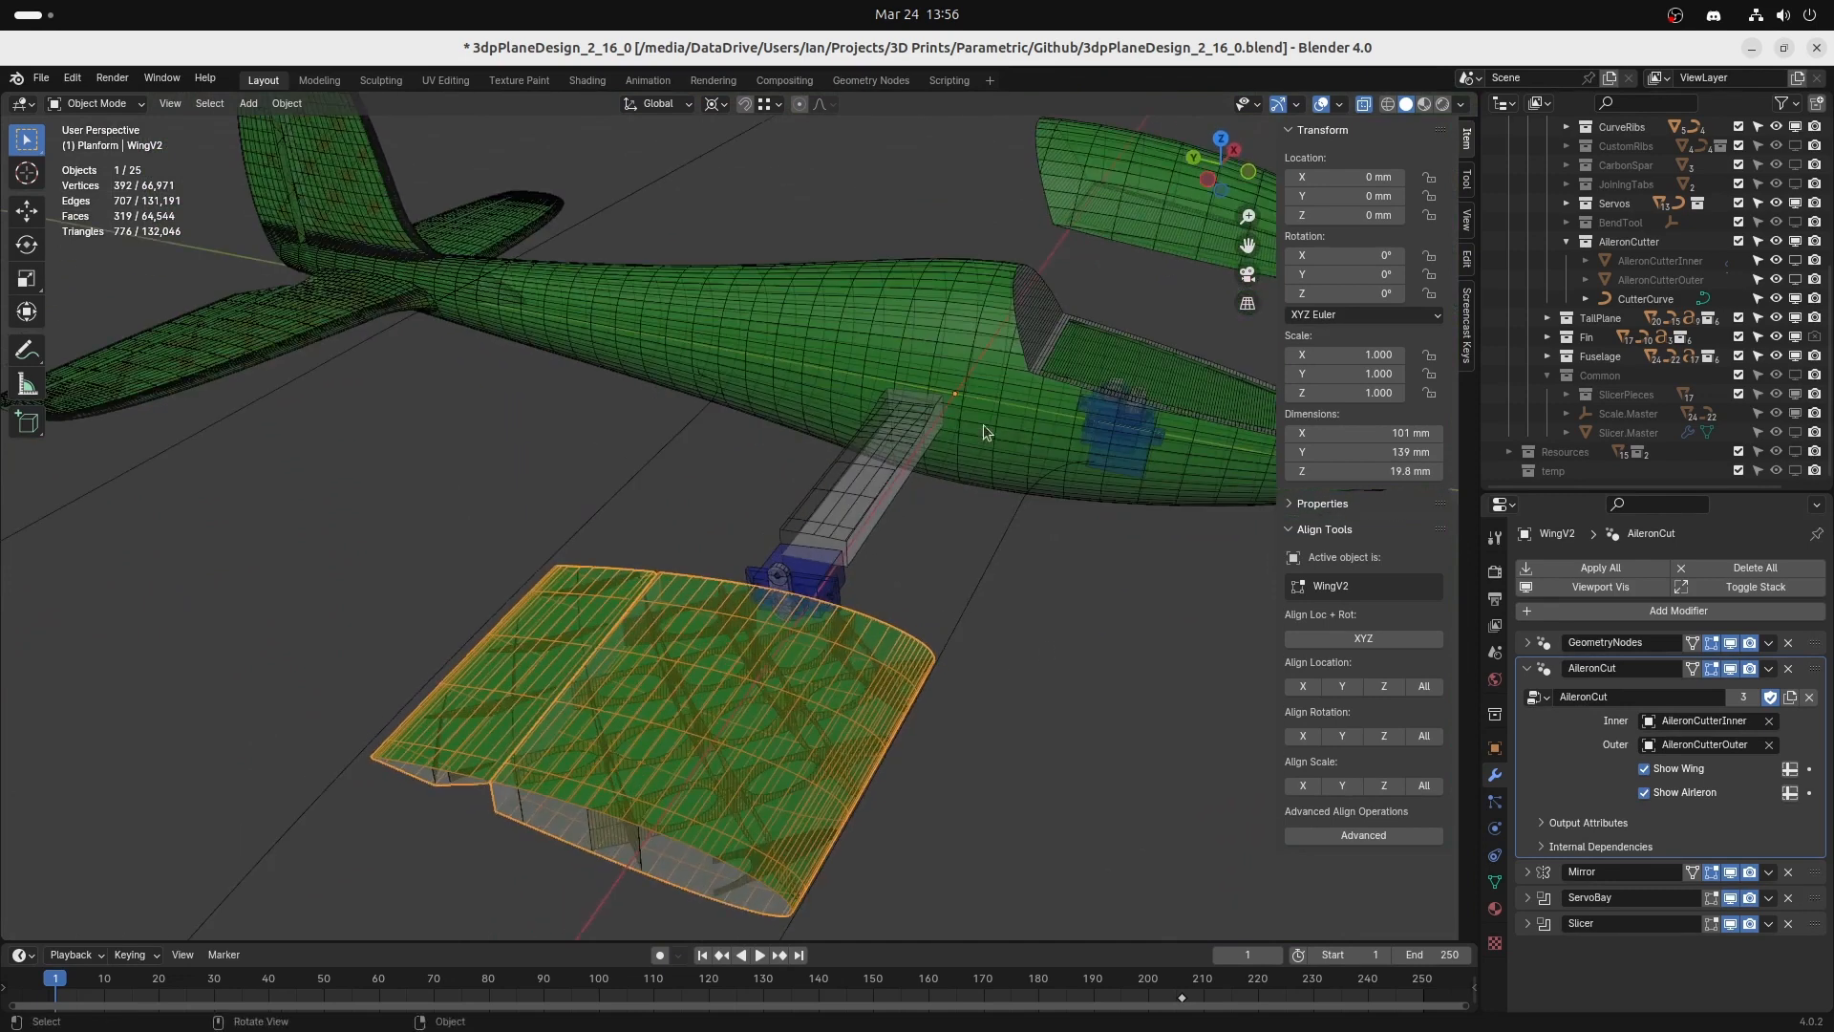
shift+middle_drag(491, 340, 1098, 936)
scroll(768, 495, up, 4)
shift+drag(646, 583, 960, 359)
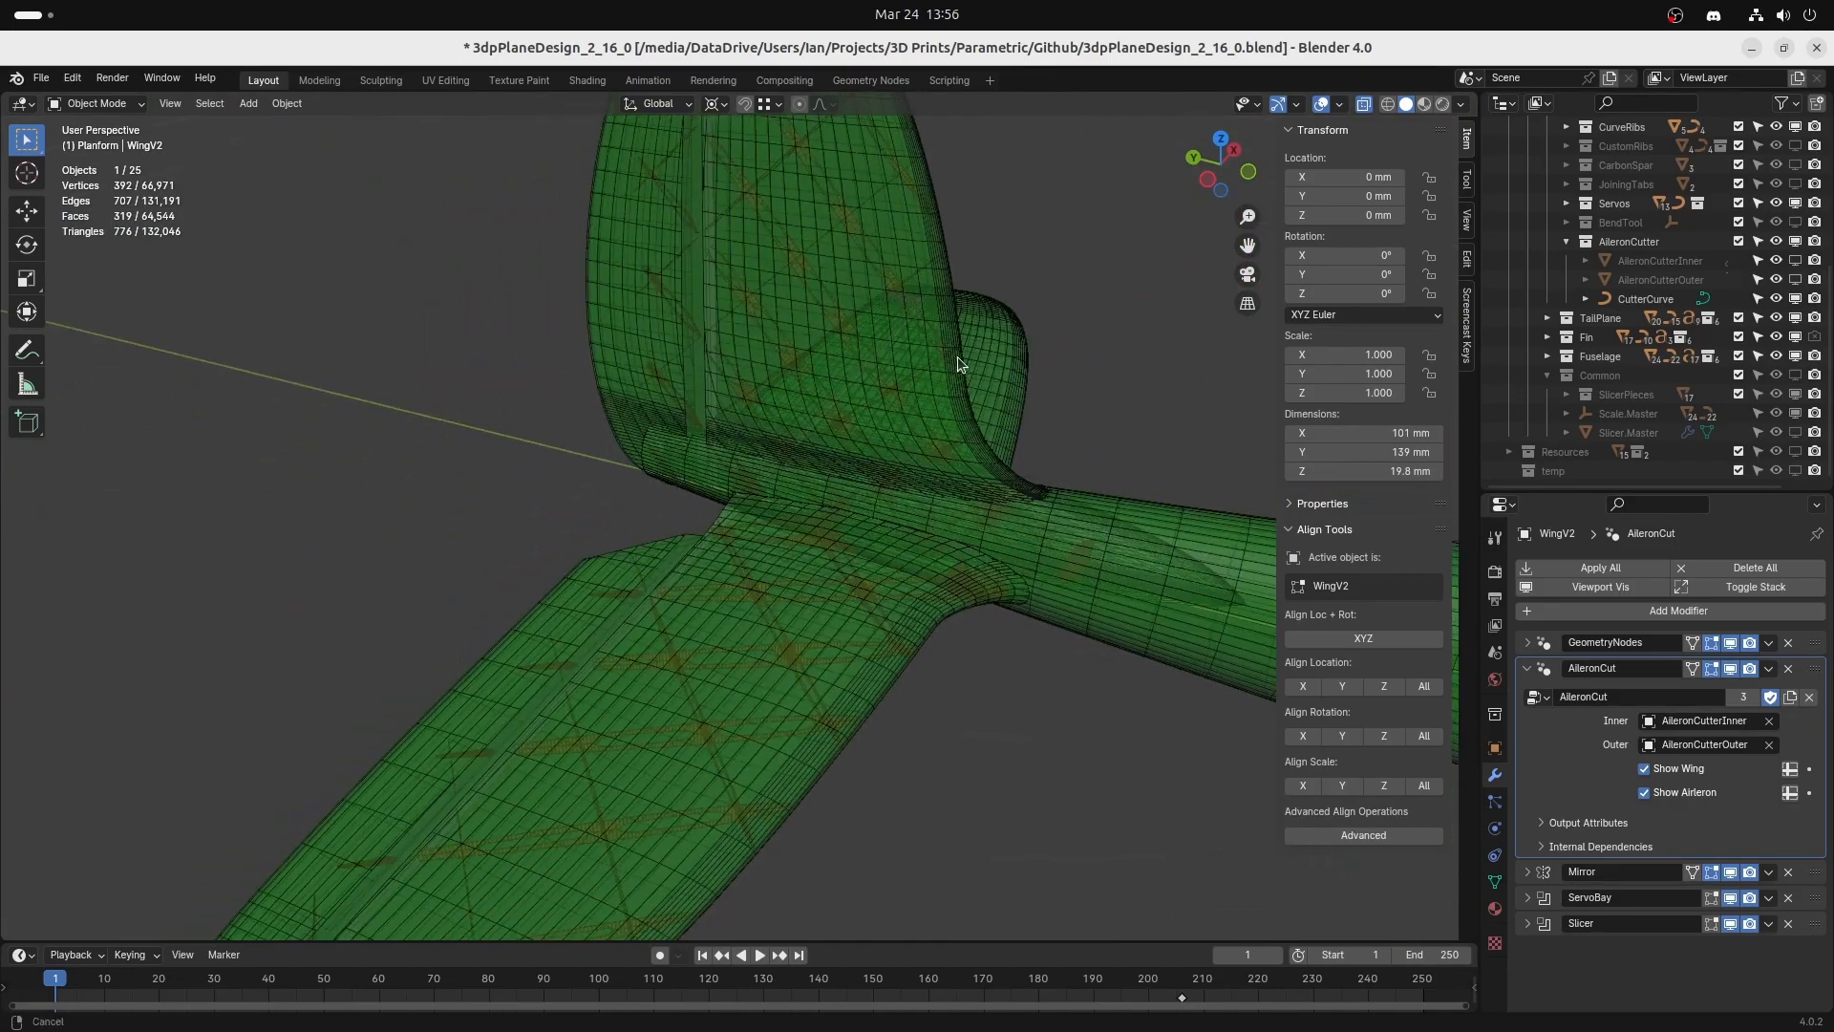
scroll(877, 432, down, 1)
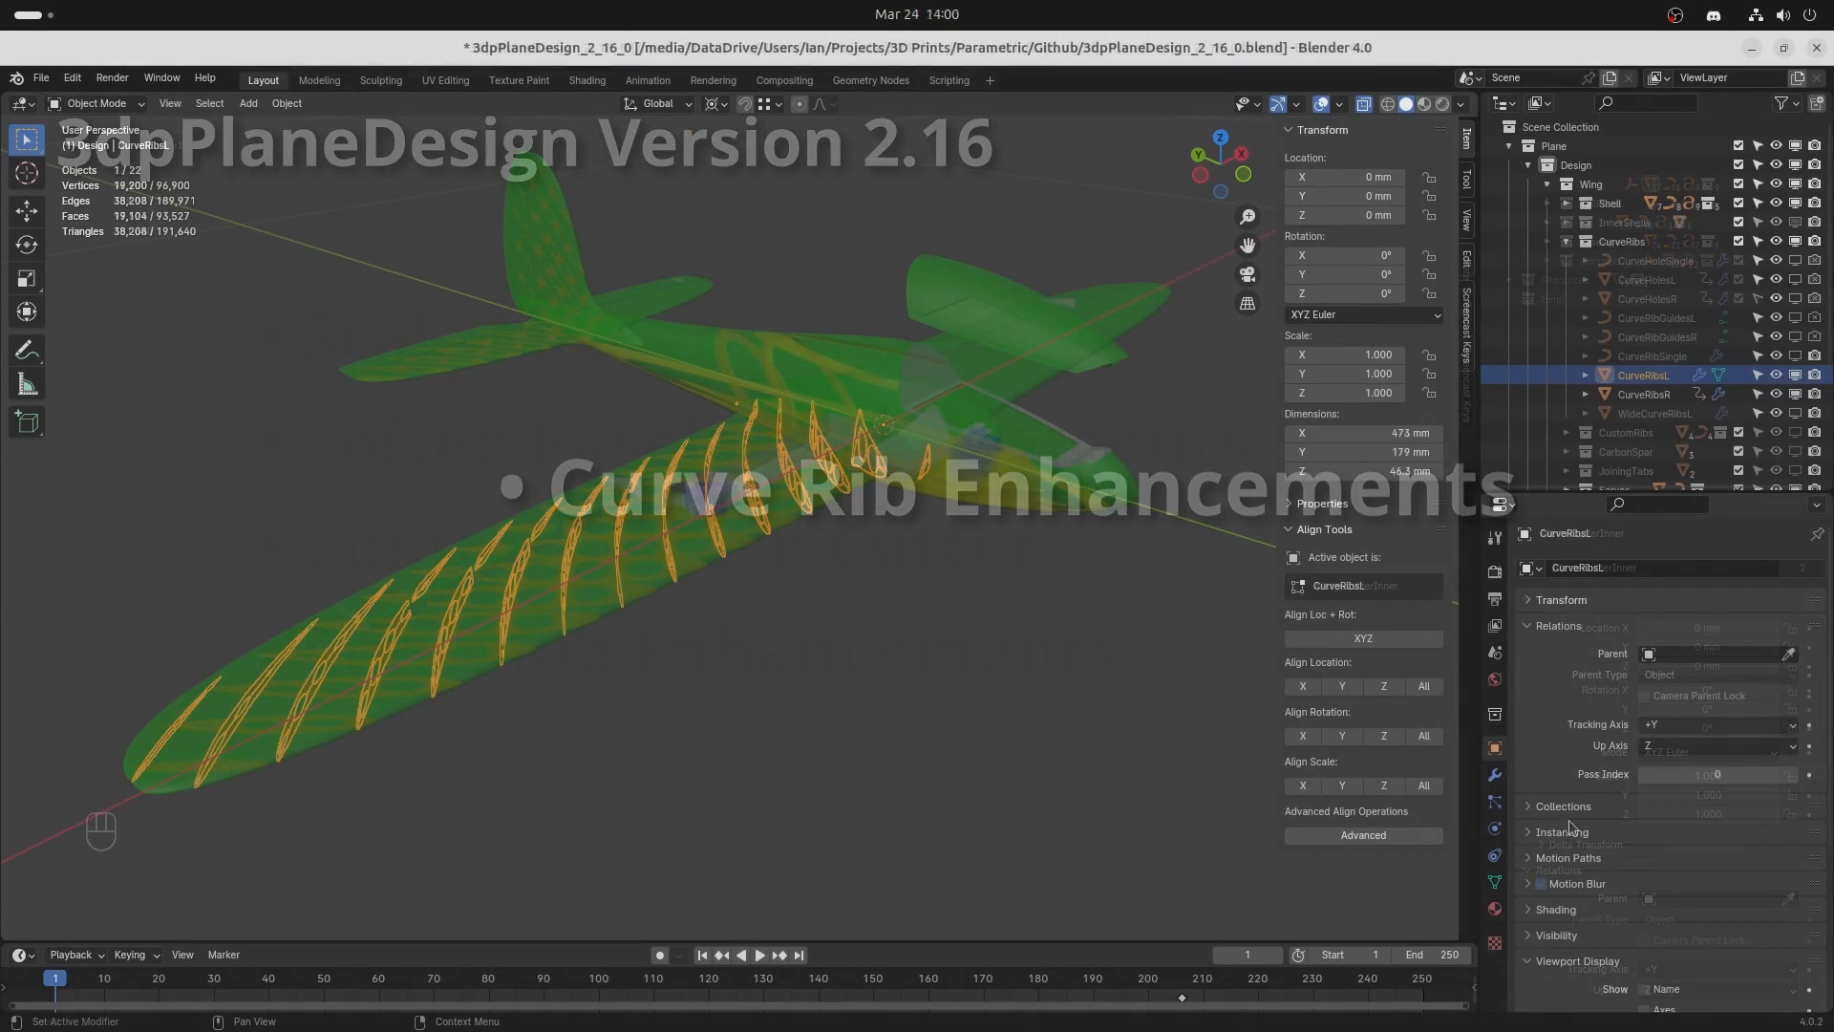
Set CurveRibsL's DistributionBias to 0.5 in its CurveRibsVase modifier.
click(1495, 775)
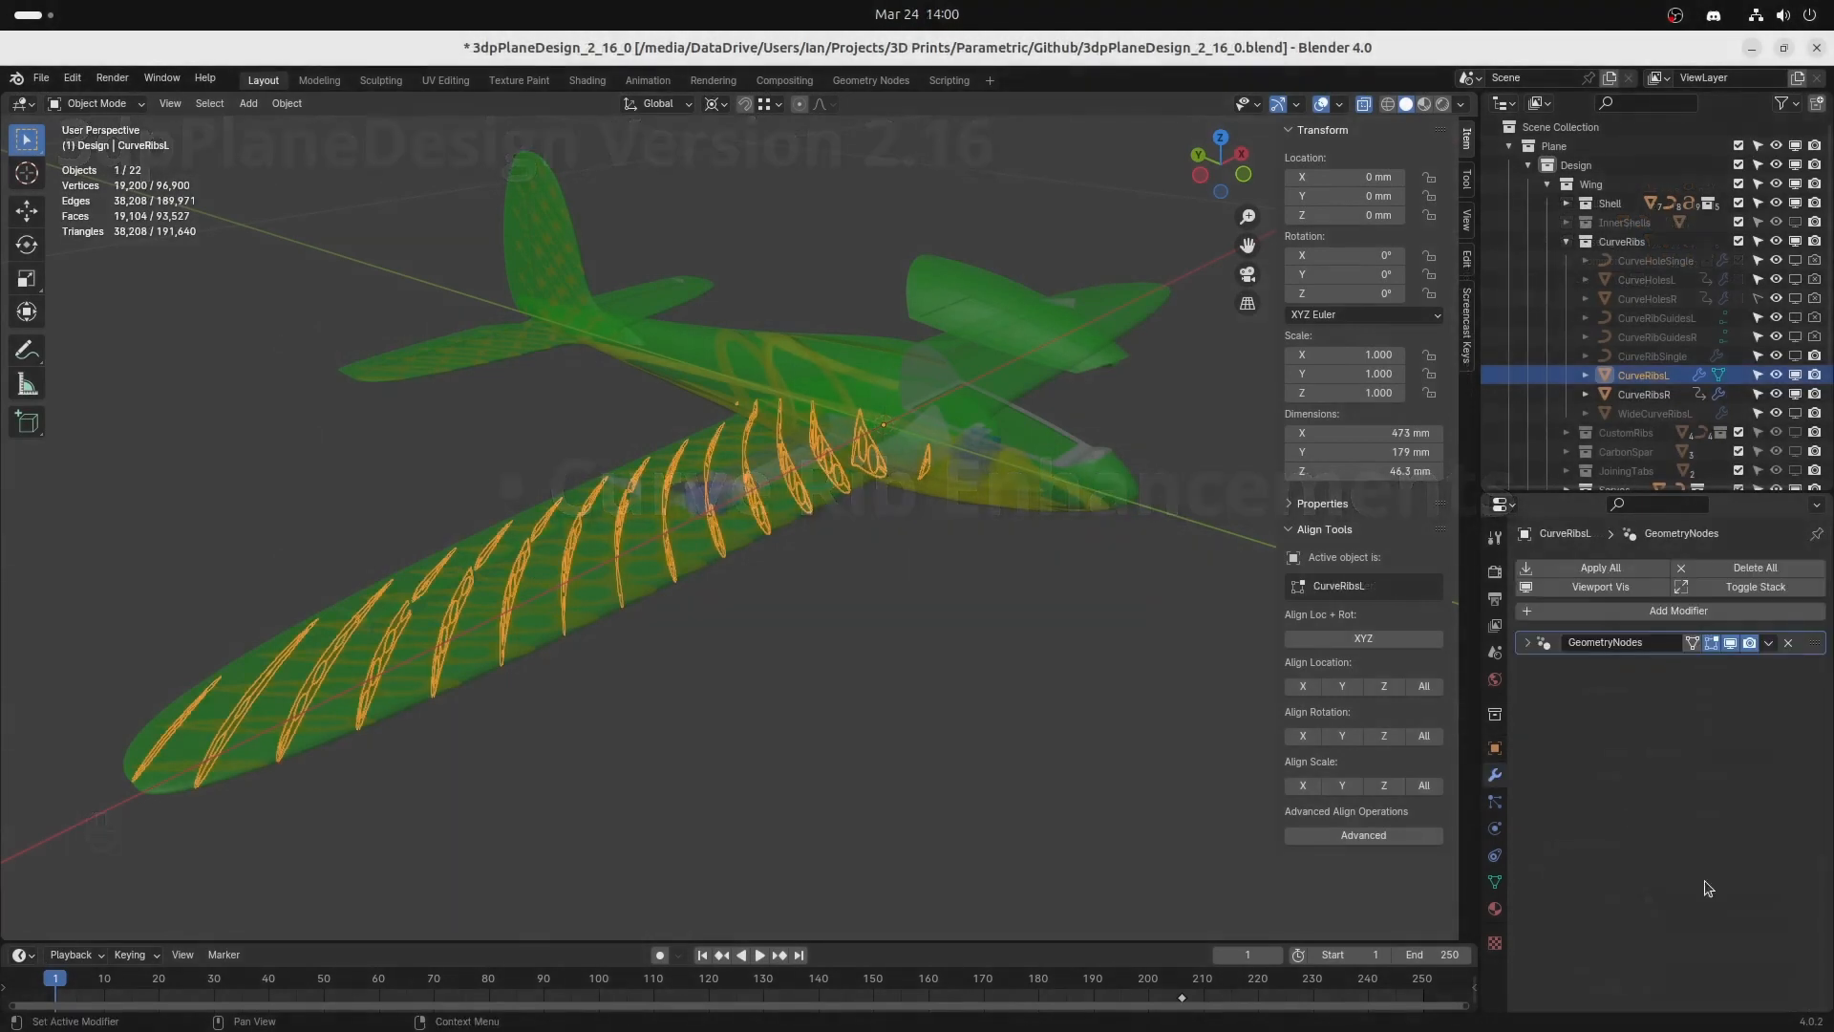
click(1527, 642)
scroll(1708, 877, down, 4)
double_click(1667, 946)
text(0.5)
key(Return)
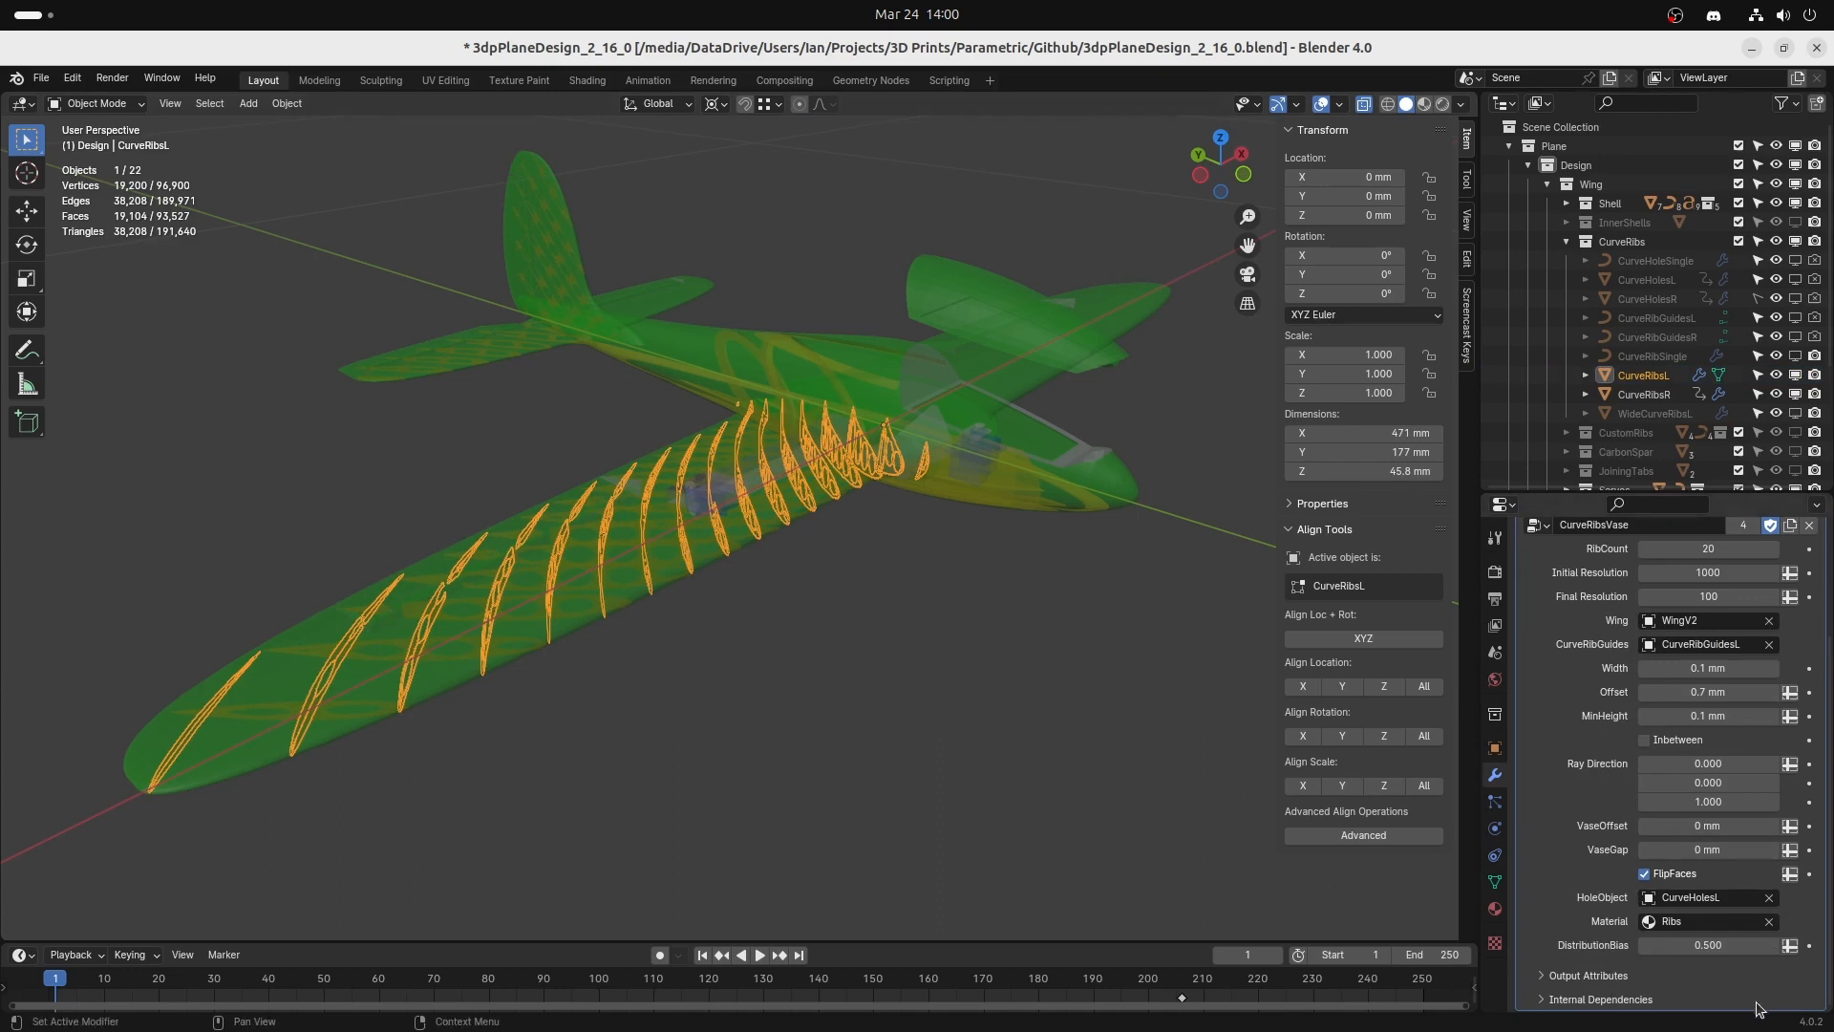
Try a DistributionBias of 1.87 on CurveRibsL, view the wing ribs, and set the bias back to 0.5.
drag(1708, 946, 1833, 945)
middle_drag(484, 639, 430, 554)
click(1697, 945)
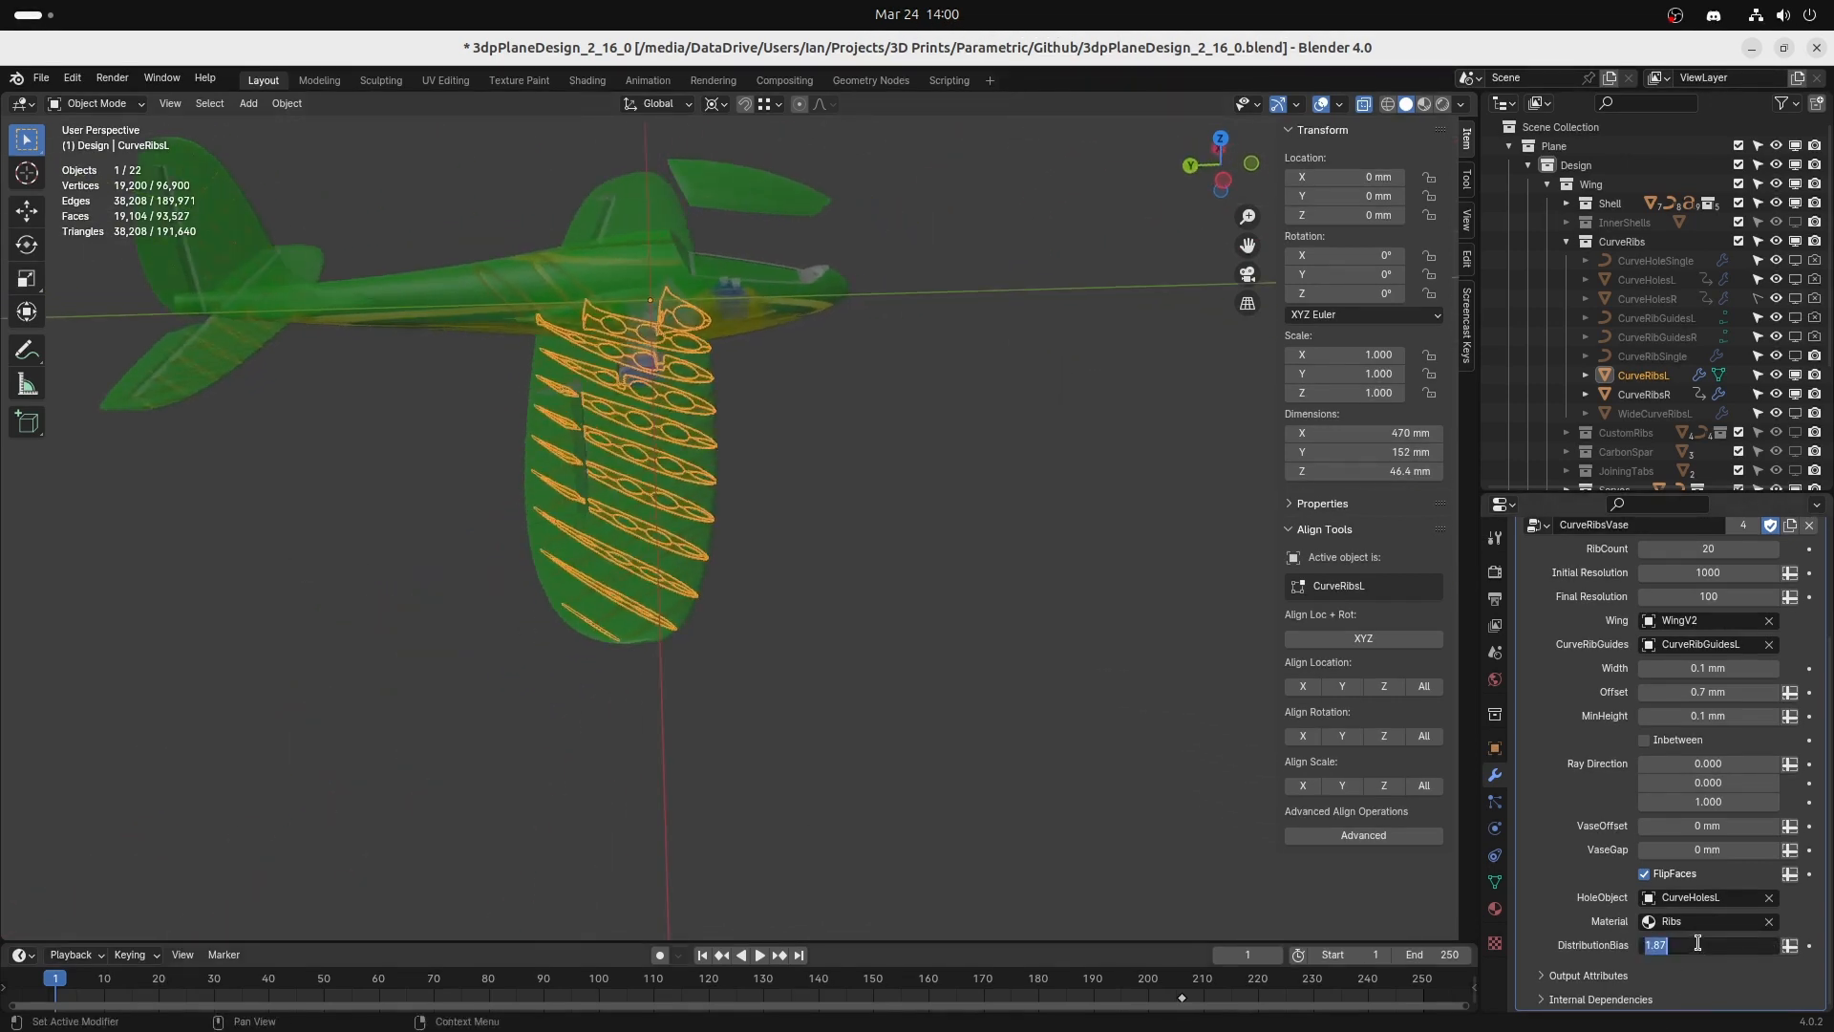
text(0.5)
key(Return)
Select CurveRibsL together with CurveHolesL, making CurveHolesL active, in a close perspective view of the wing's rib holes.
middle_drag(722, 479, 857, 676)
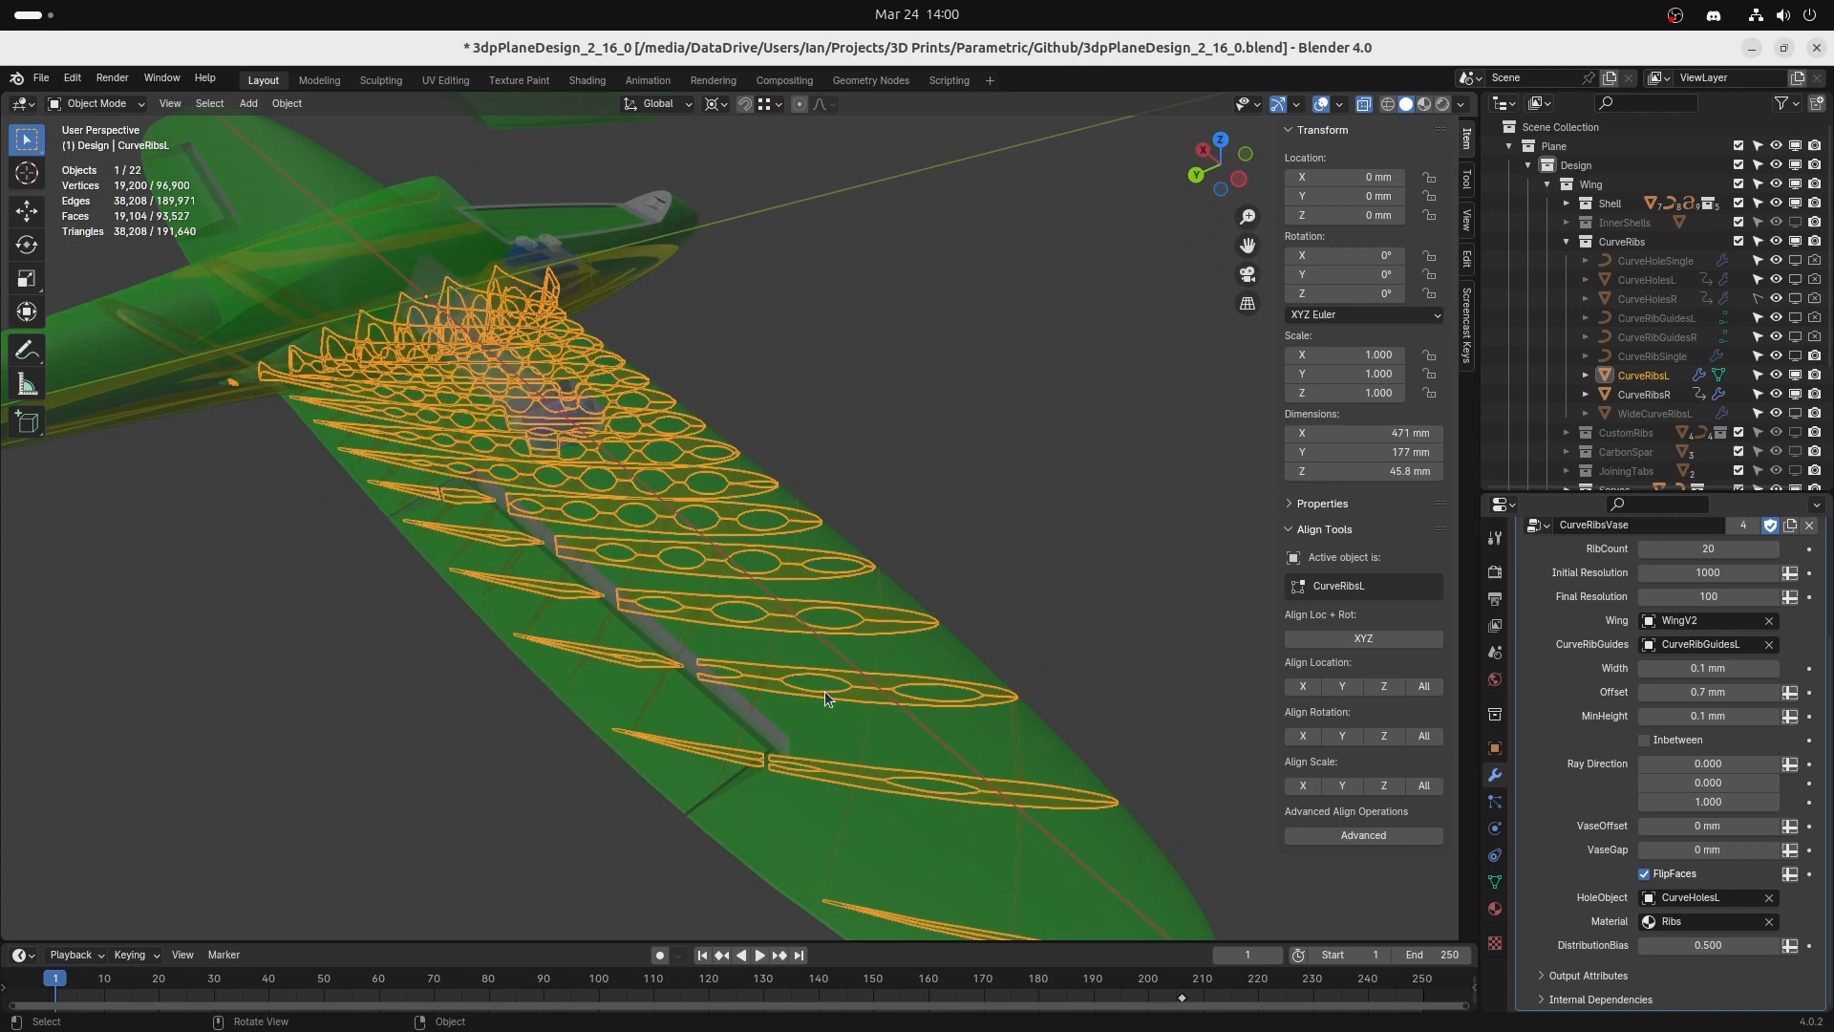
mouse_move(826, 695)
middle_down()
mouse_move(839, 663)
mouse_move(886, 661)
mouse_move(844, 665)
middle_up()
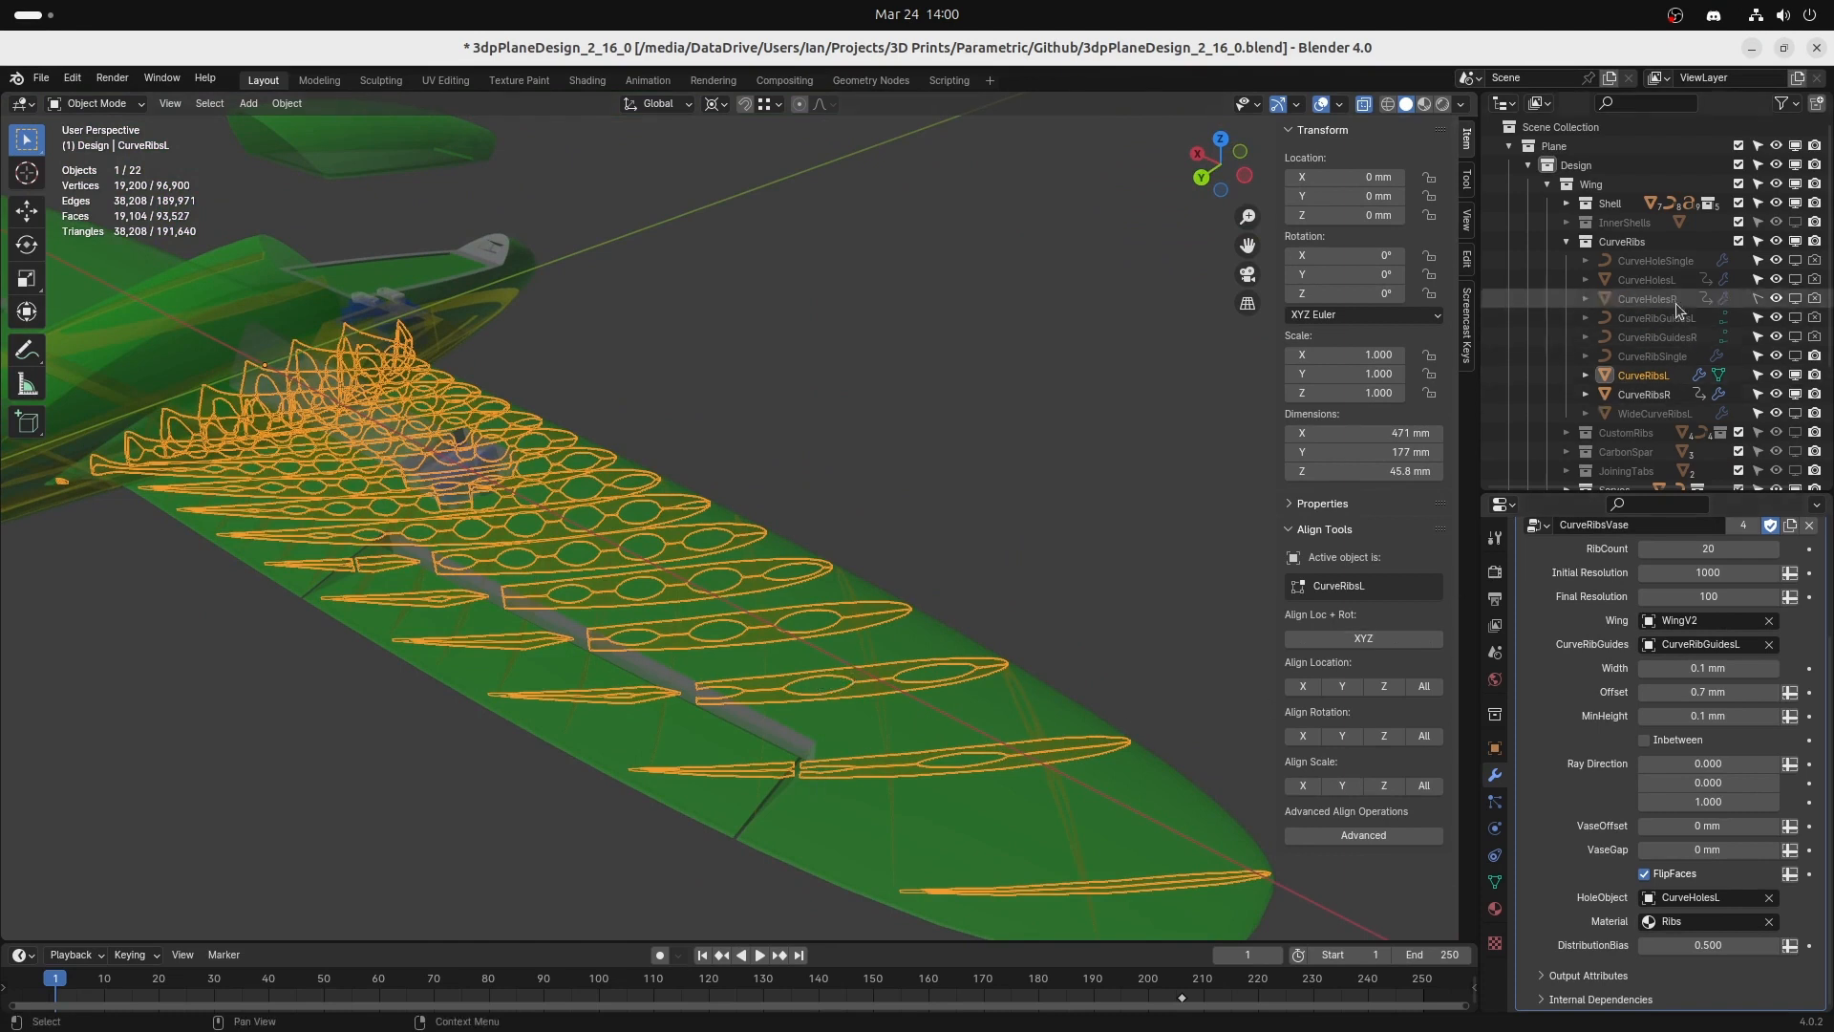
click(1646, 279)
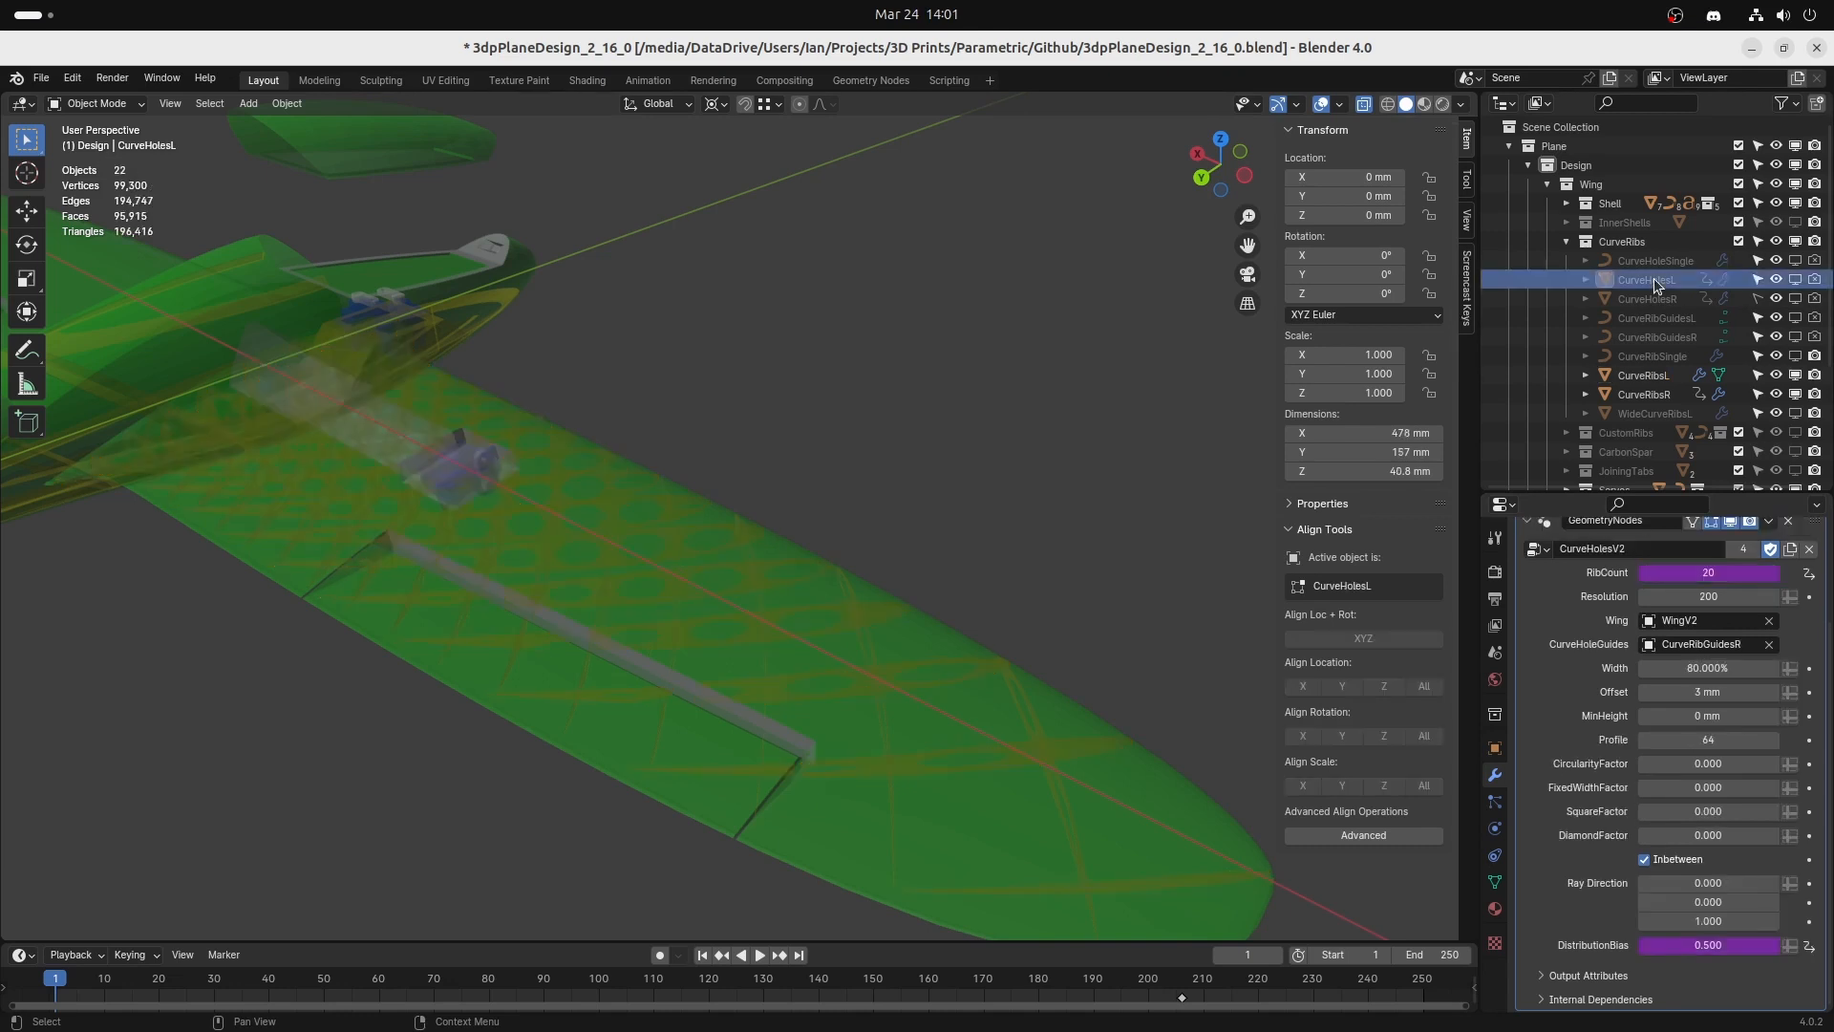
scroll(954, 688, up, 3)
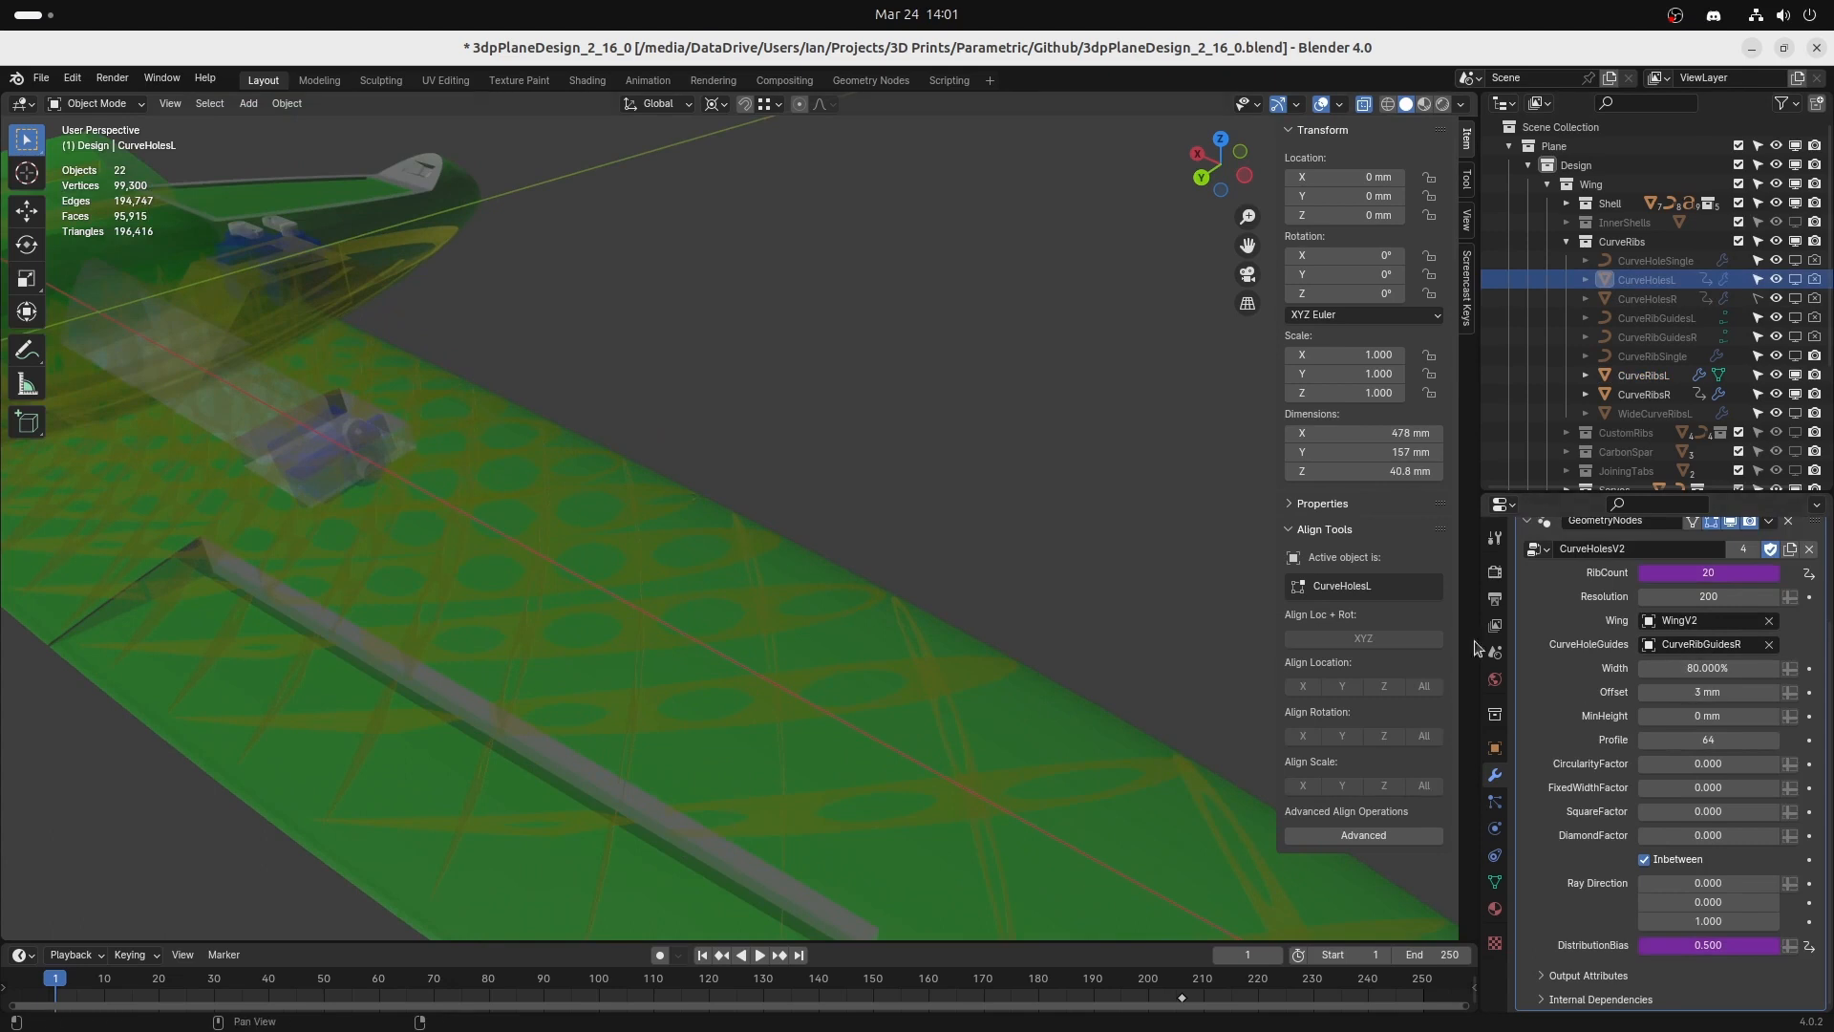
click(1645, 374)
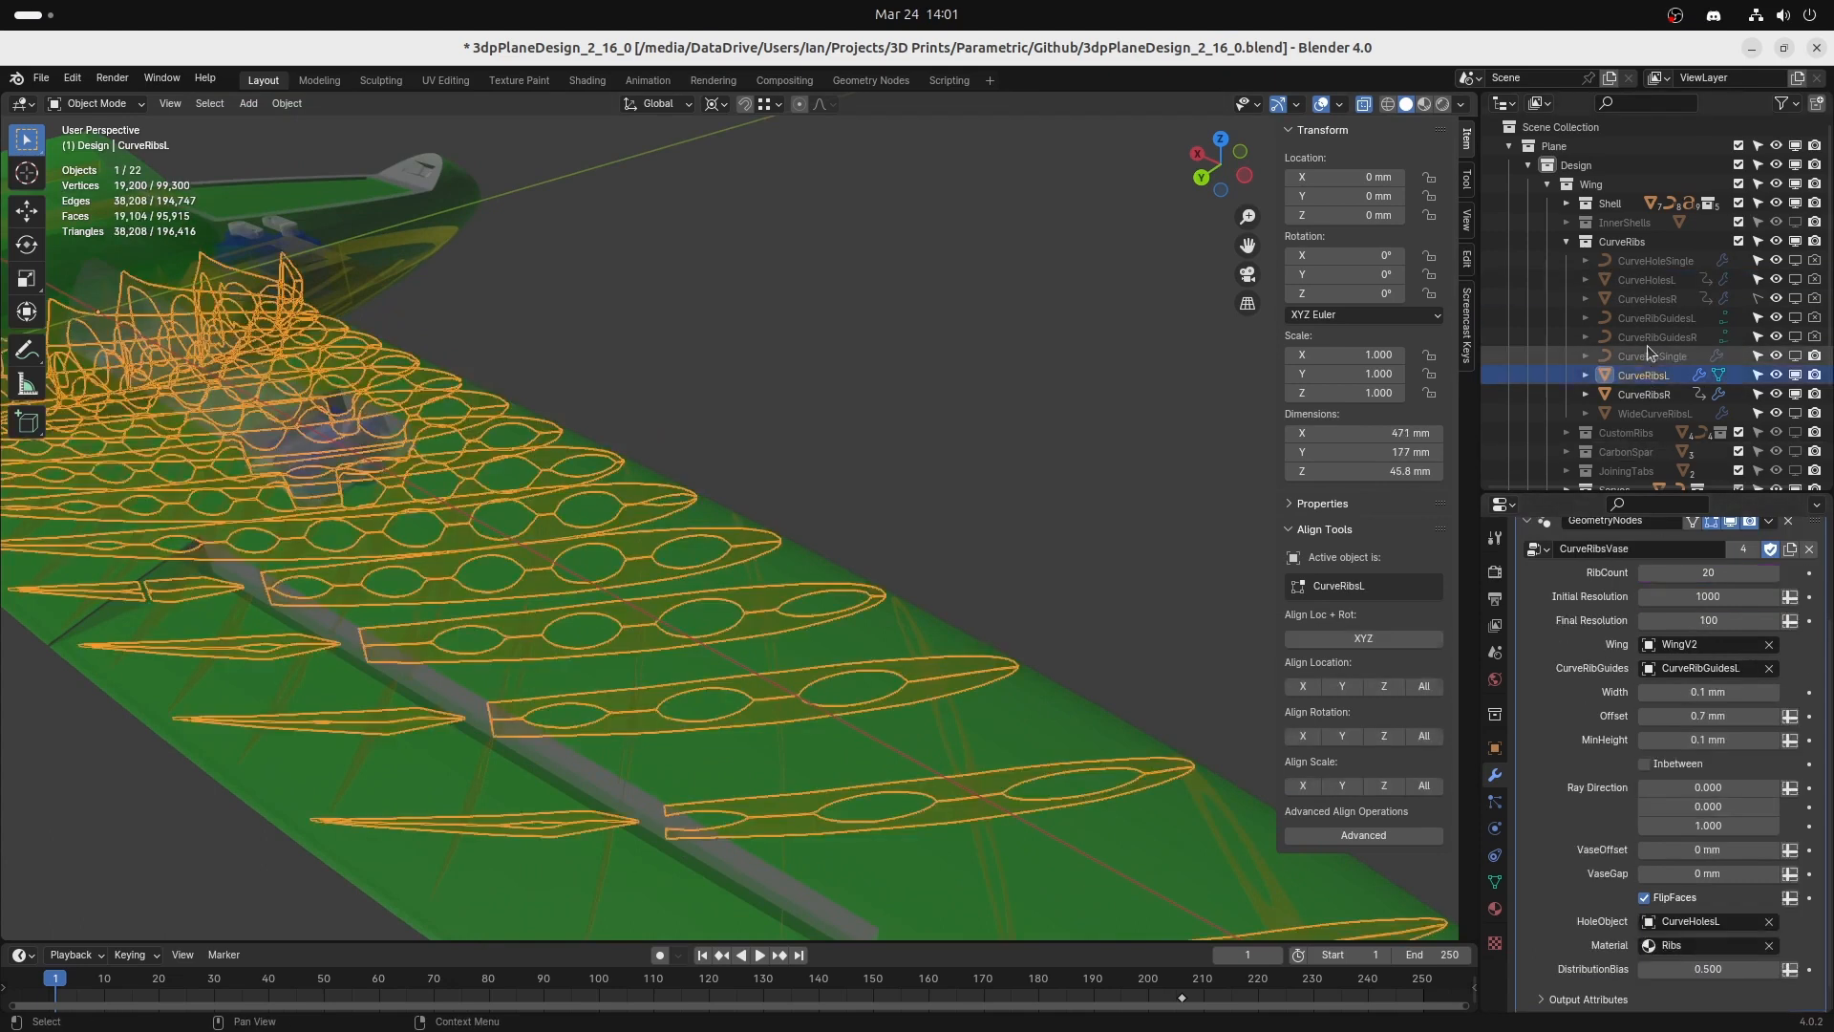
ctrl+click(1648, 285)
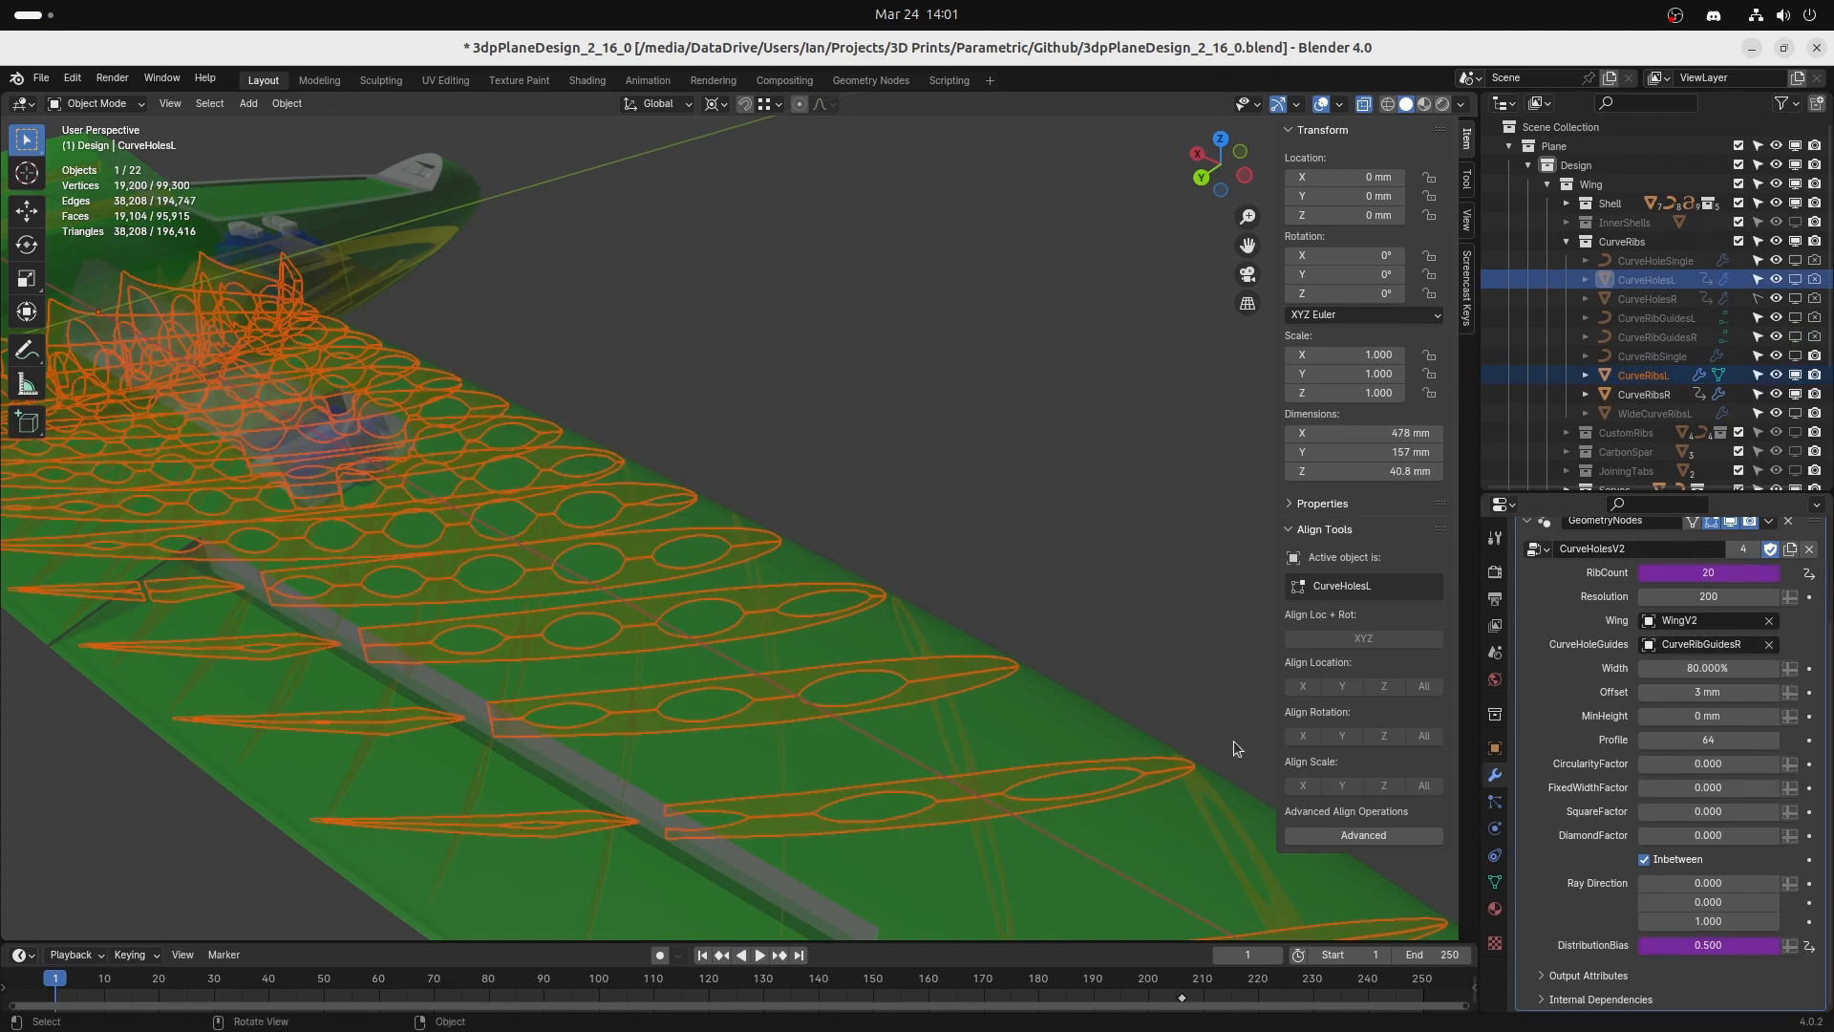
Set the hole Width of CurveHolesL to 100%.
click(1704, 668)
text(100)
key(Return)
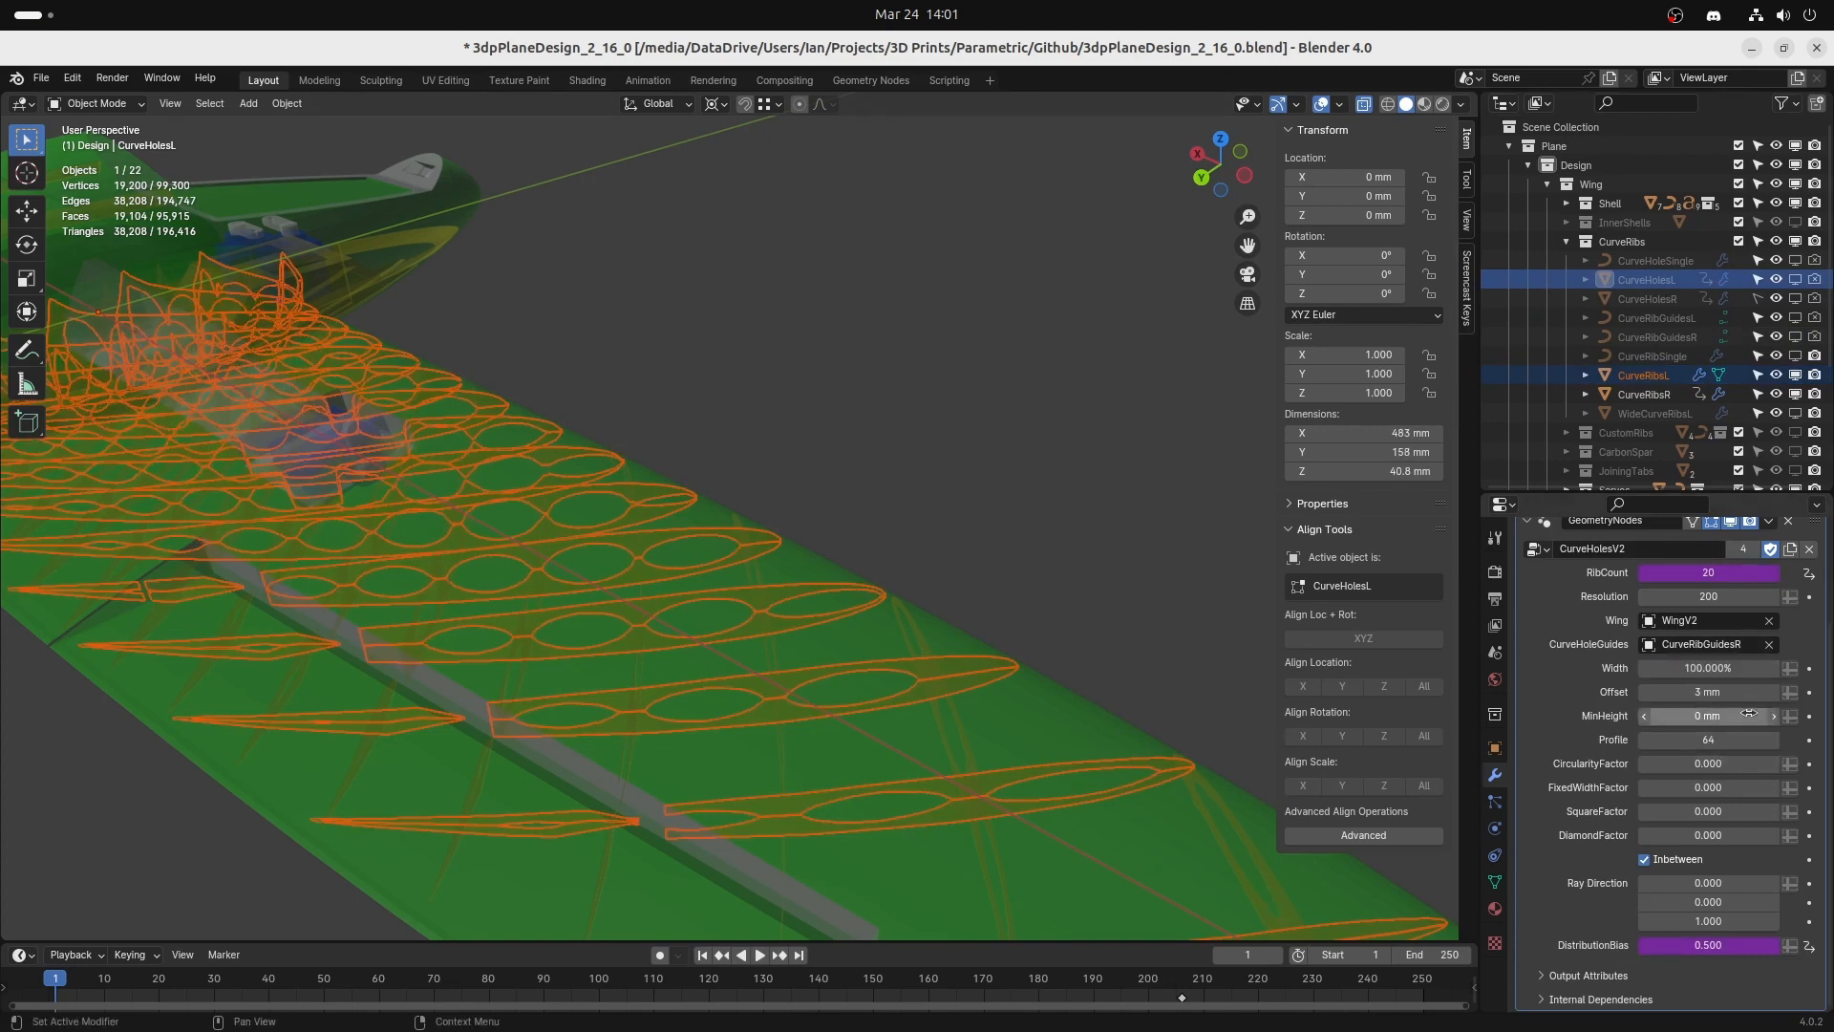
Reduce the hole Width of CurveHolesL to 50%.
click(1712, 668)
text(50)
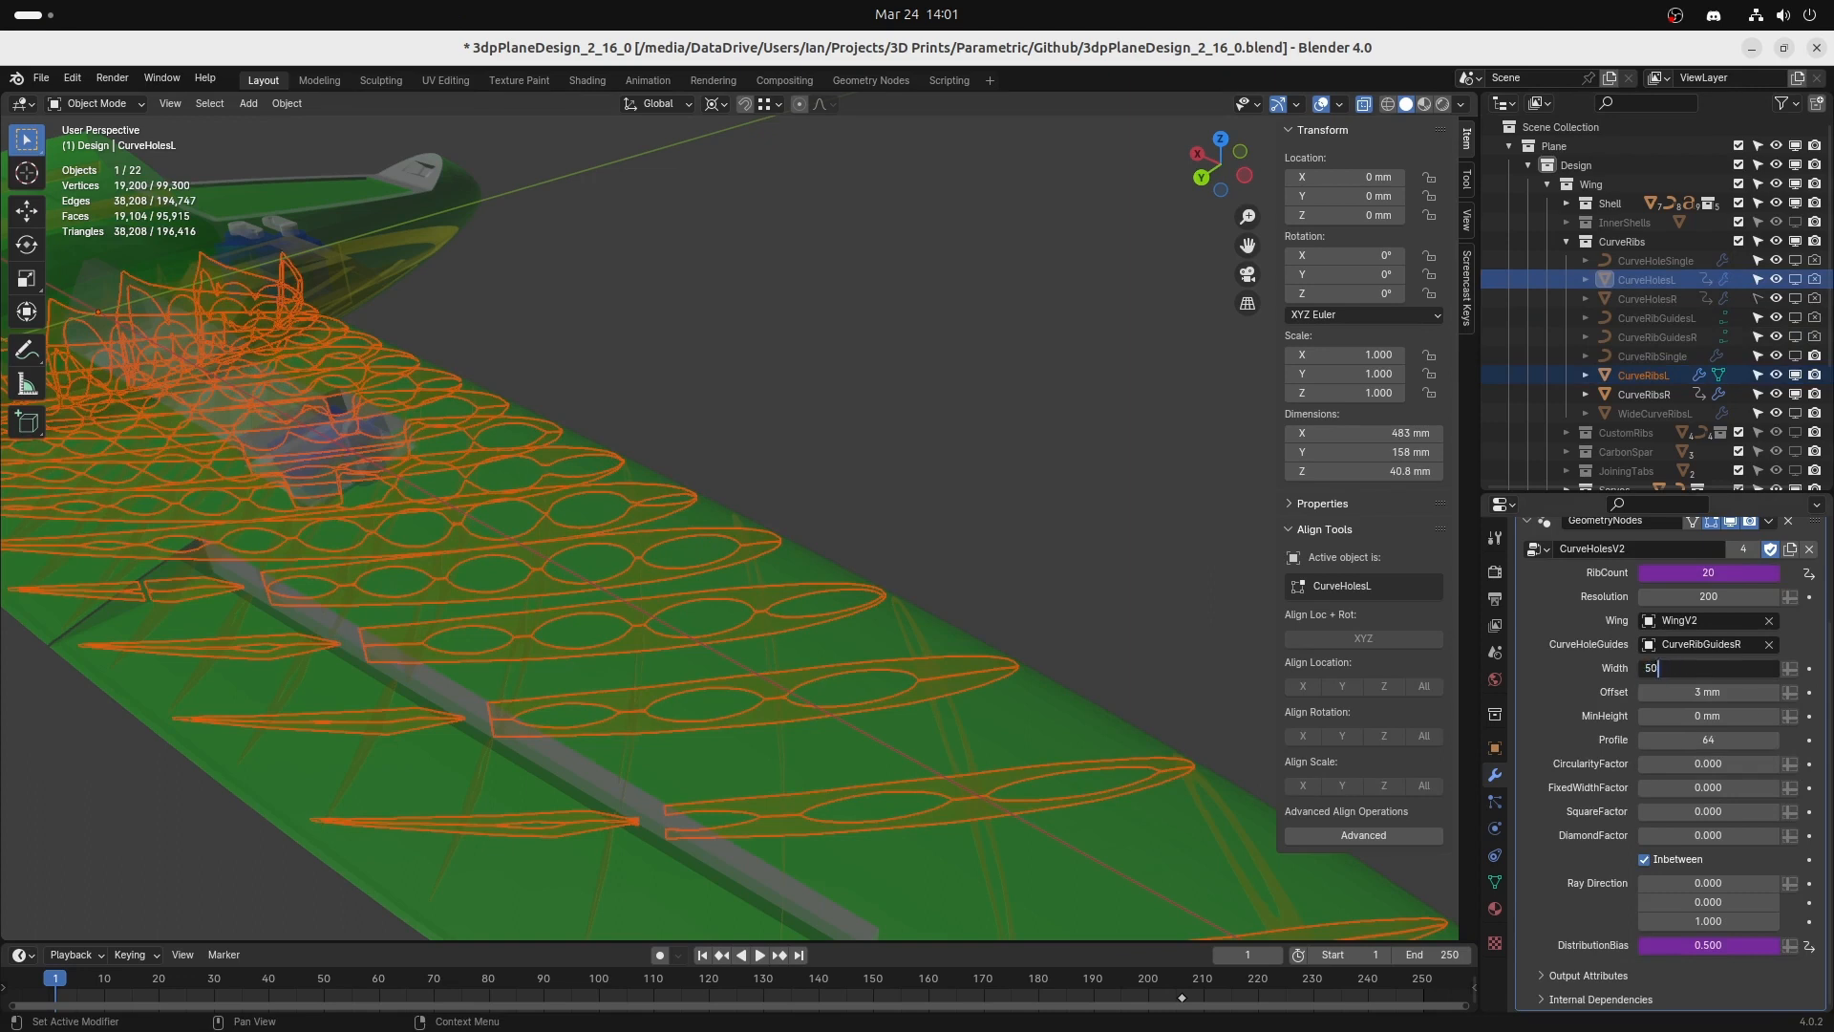
key(Return)
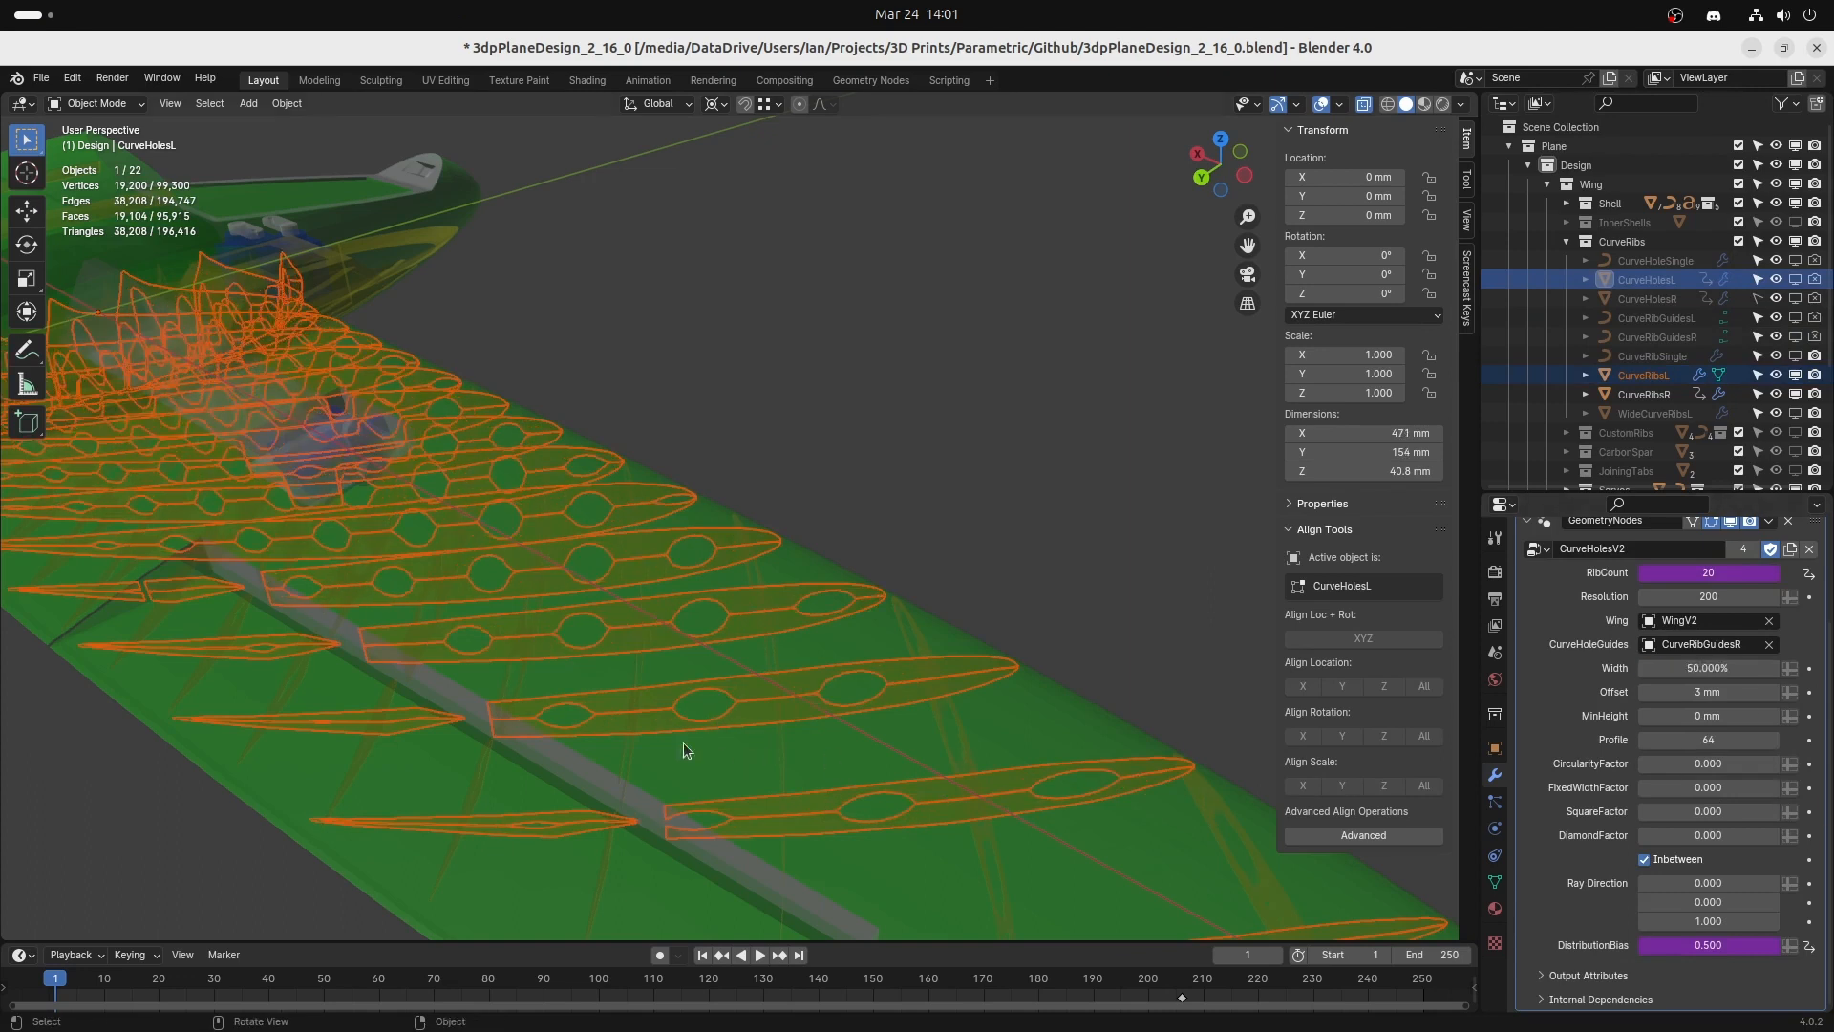